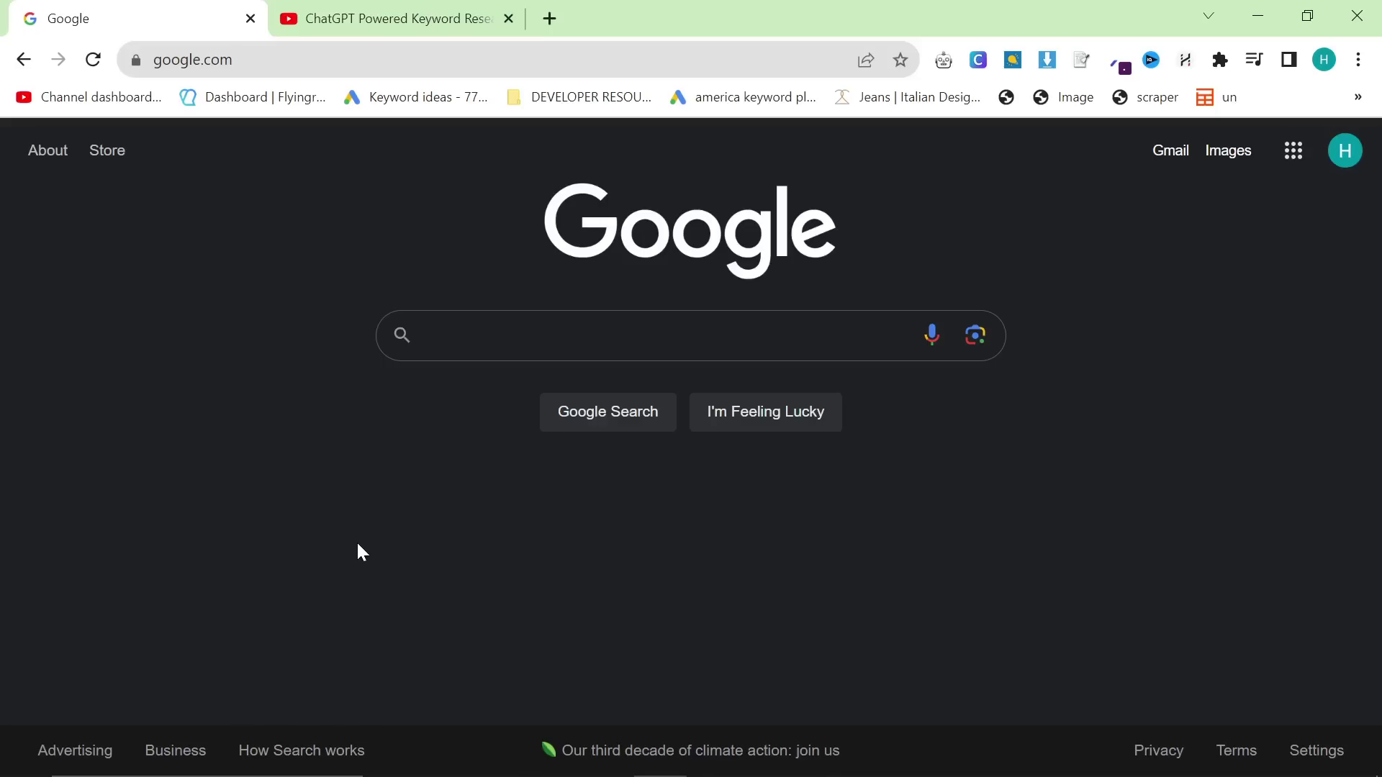
Step: Switch to the ChatGPT Powered Keyword Research video and scroll its 10-video SEO playlist
{"action": "left_click", "coordinate": [420, 20]}
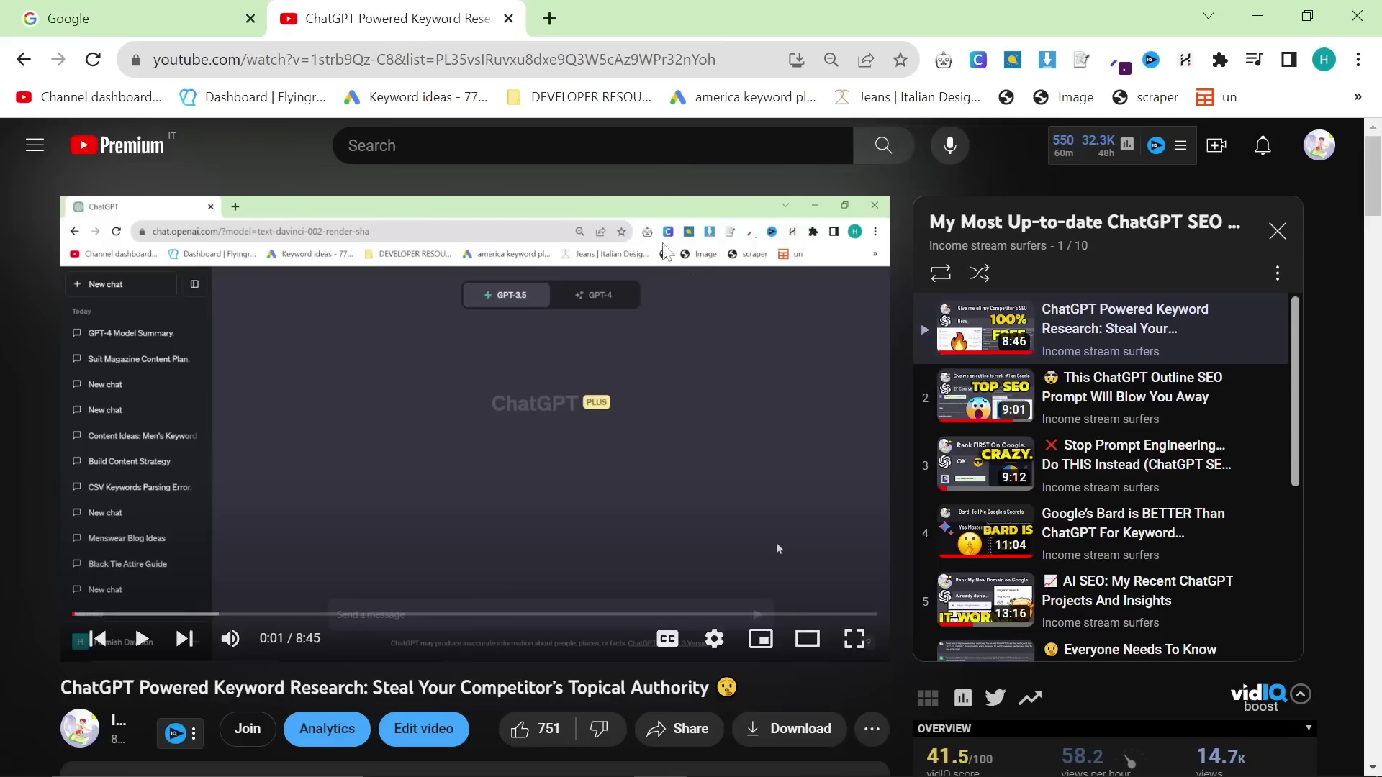
{"action": "scroll", "coordinate": [1136, 461], "scroll_direction": "down", "scroll_amount": 4}
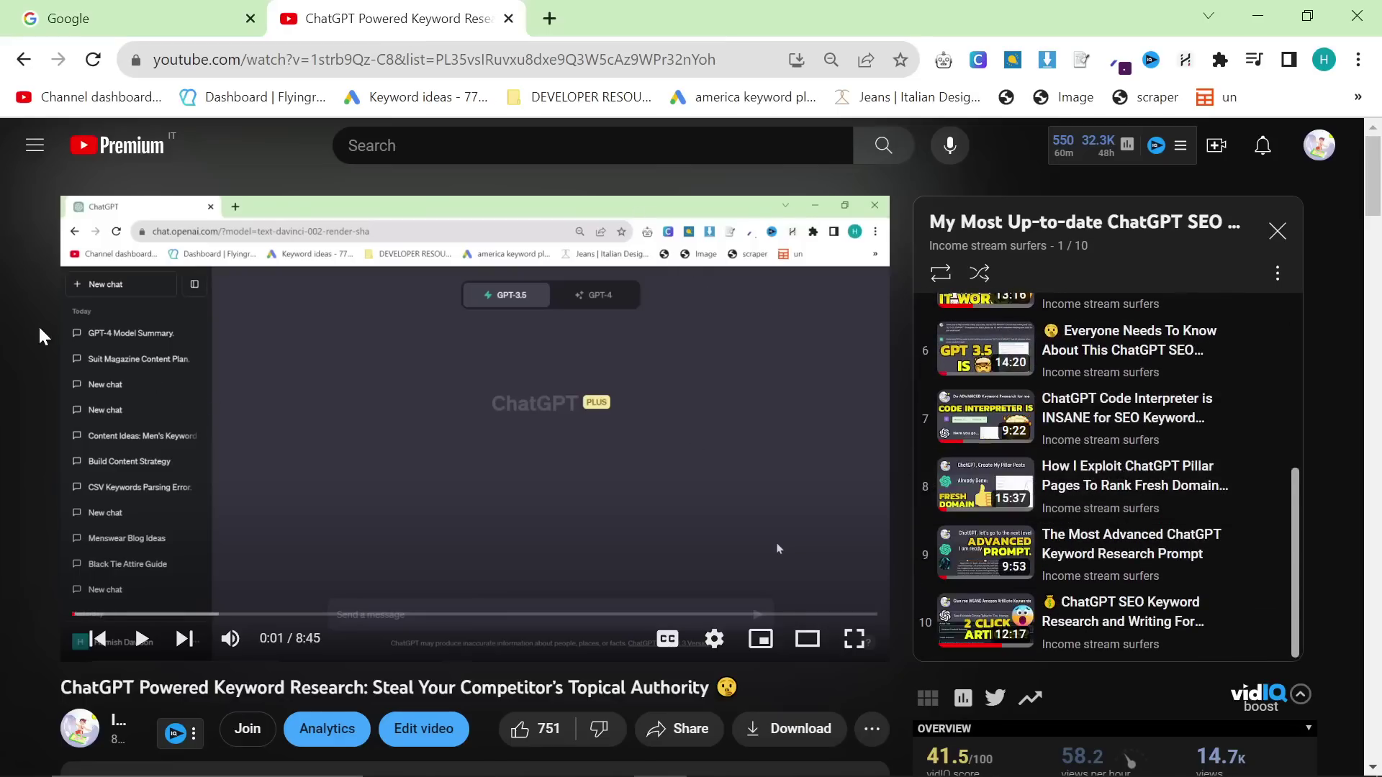
{"action": "scroll", "coordinate": [475, 477], "scroll_direction": "down", "scroll_amount": 3}
{"action": "scroll", "coordinate": [475, 476], "scroll_direction": "up", "scroll_amount": 3}
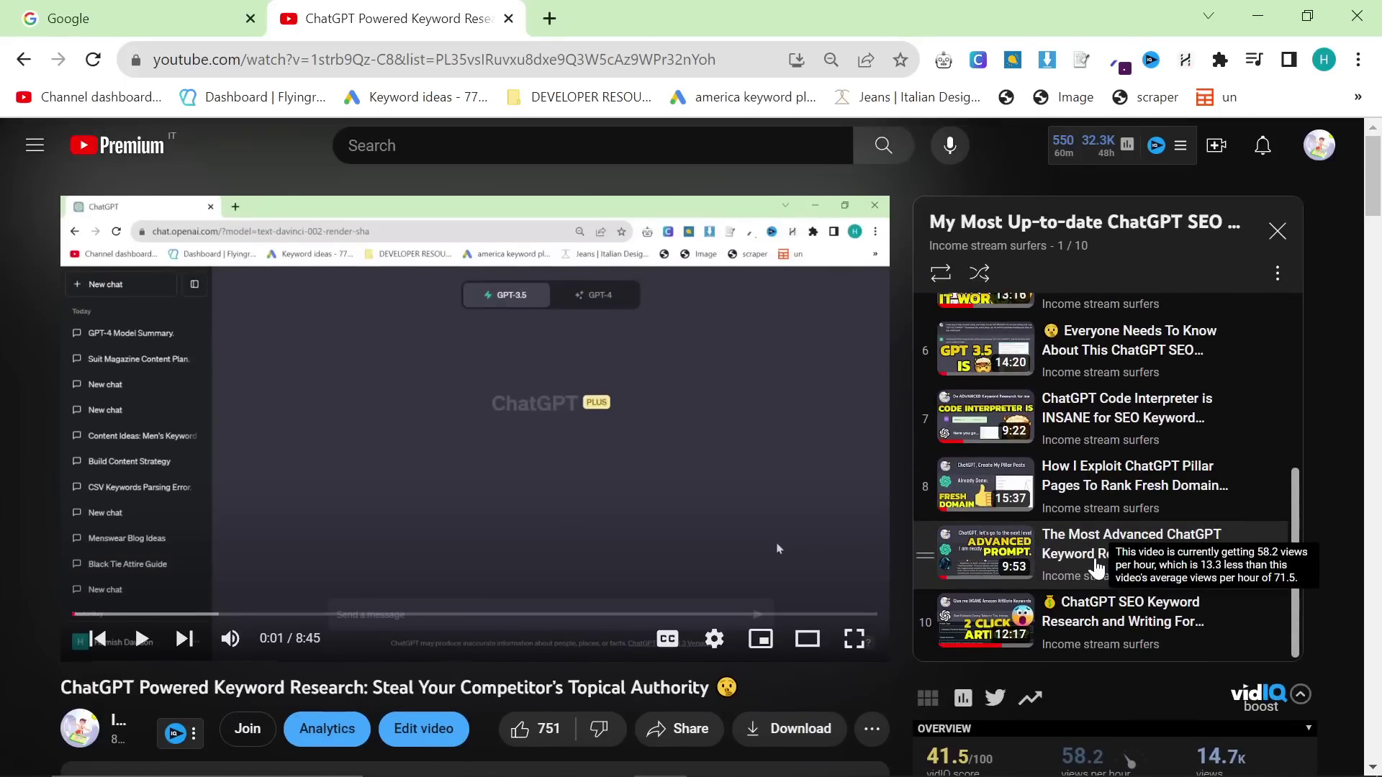
{"action": "scroll", "coordinate": [1103, 567], "scroll_direction": "up", "scroll_amount": 5}
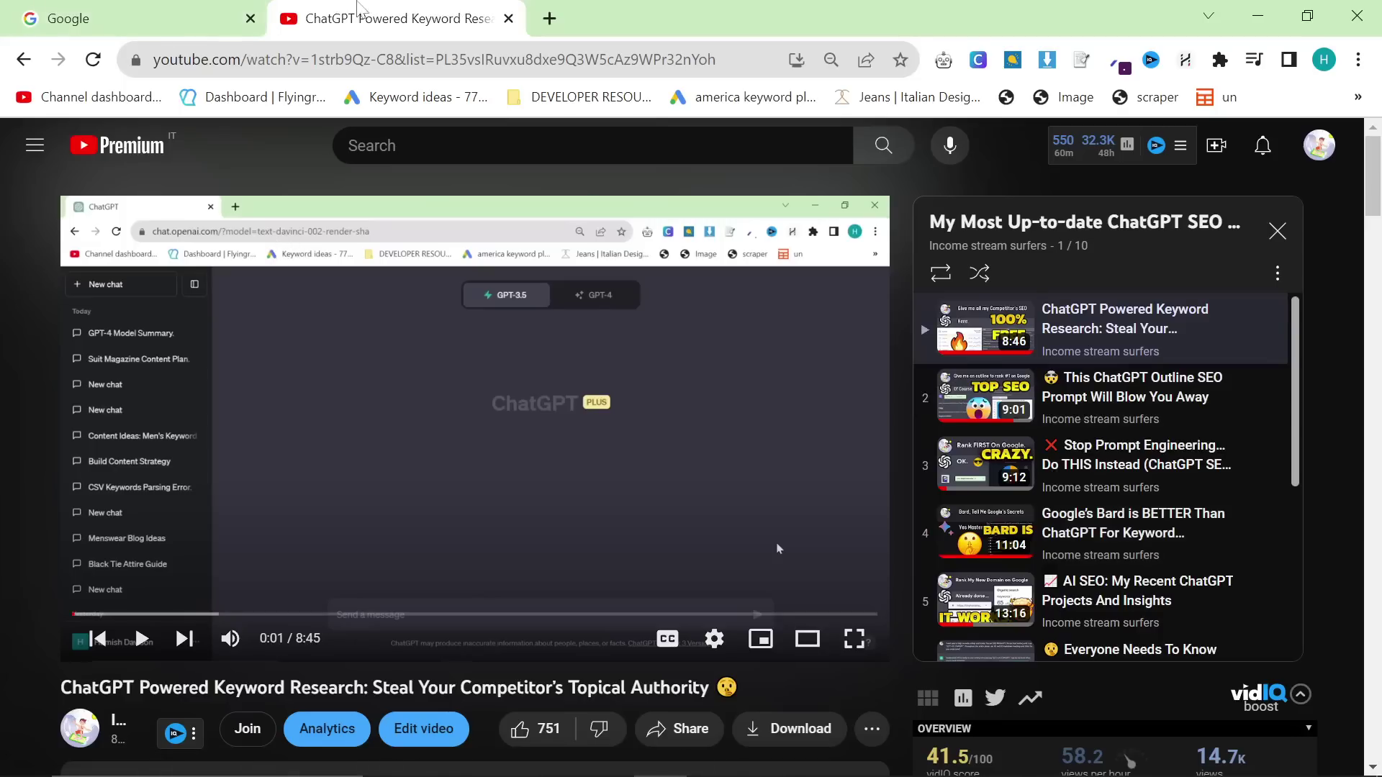
Step: Open keywordtool.io in a new browser tab
{"action": "left_click", "coordinate": [547, 20]}
{"action": "left_click", "coordinate": [170, 14]}
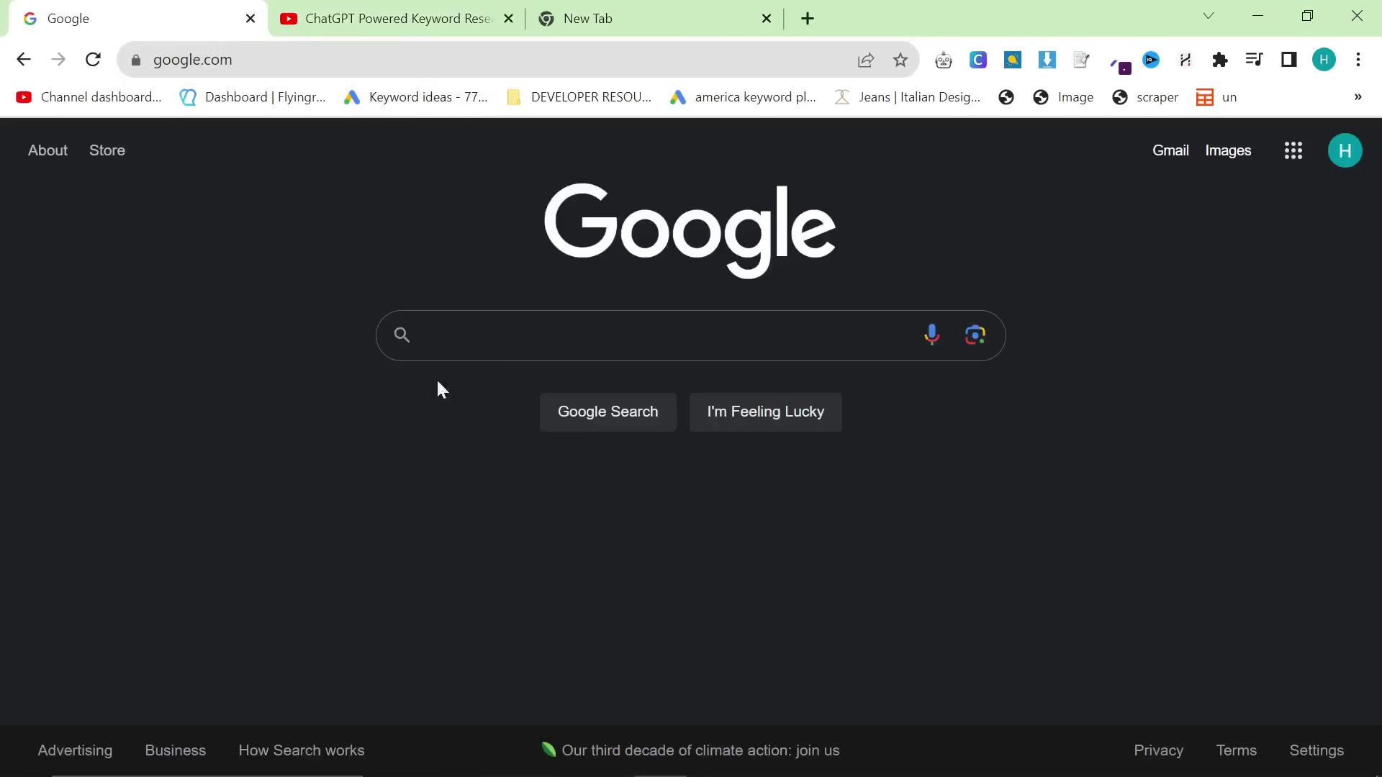
{"action": "left_click", "coordinate": [675, 21]}
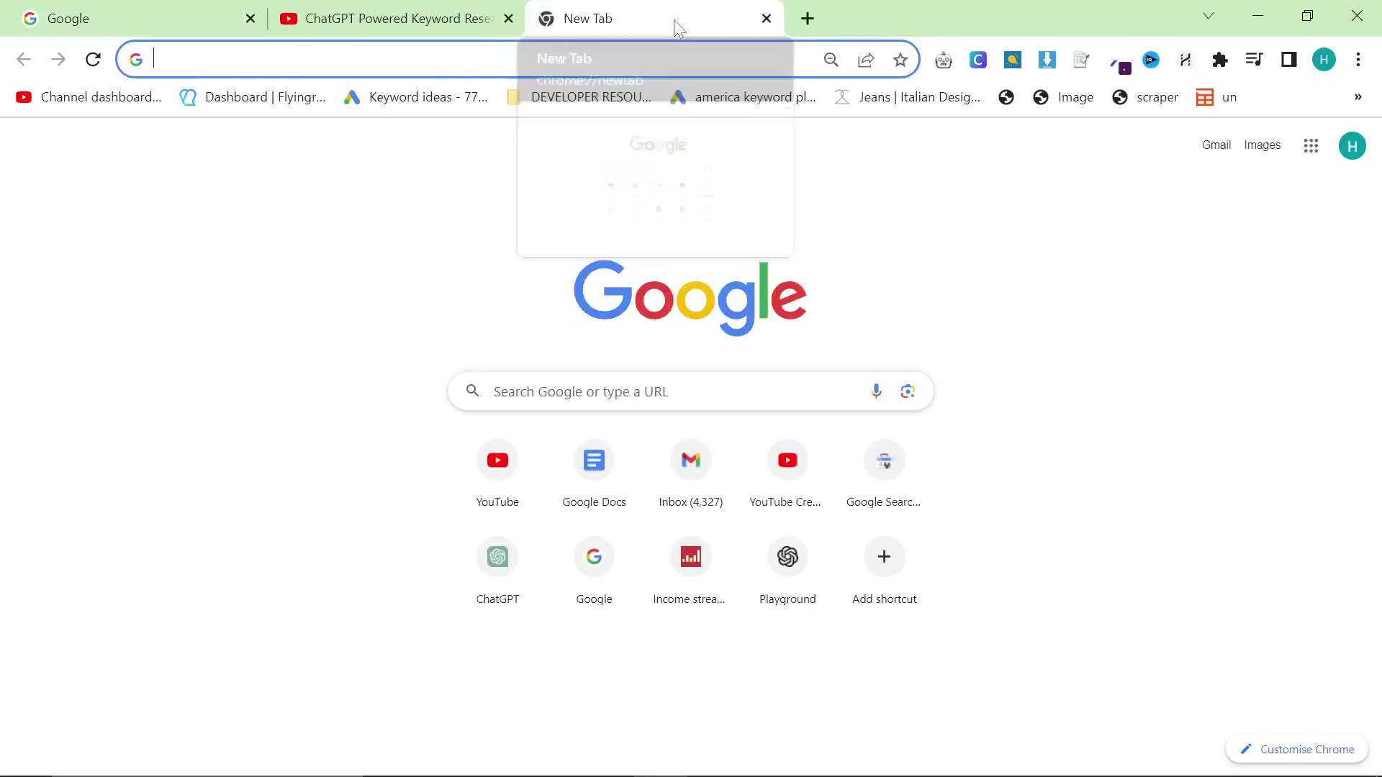
{"action": "type", "text": "key"}
{"action": "key", "text": "Return"}
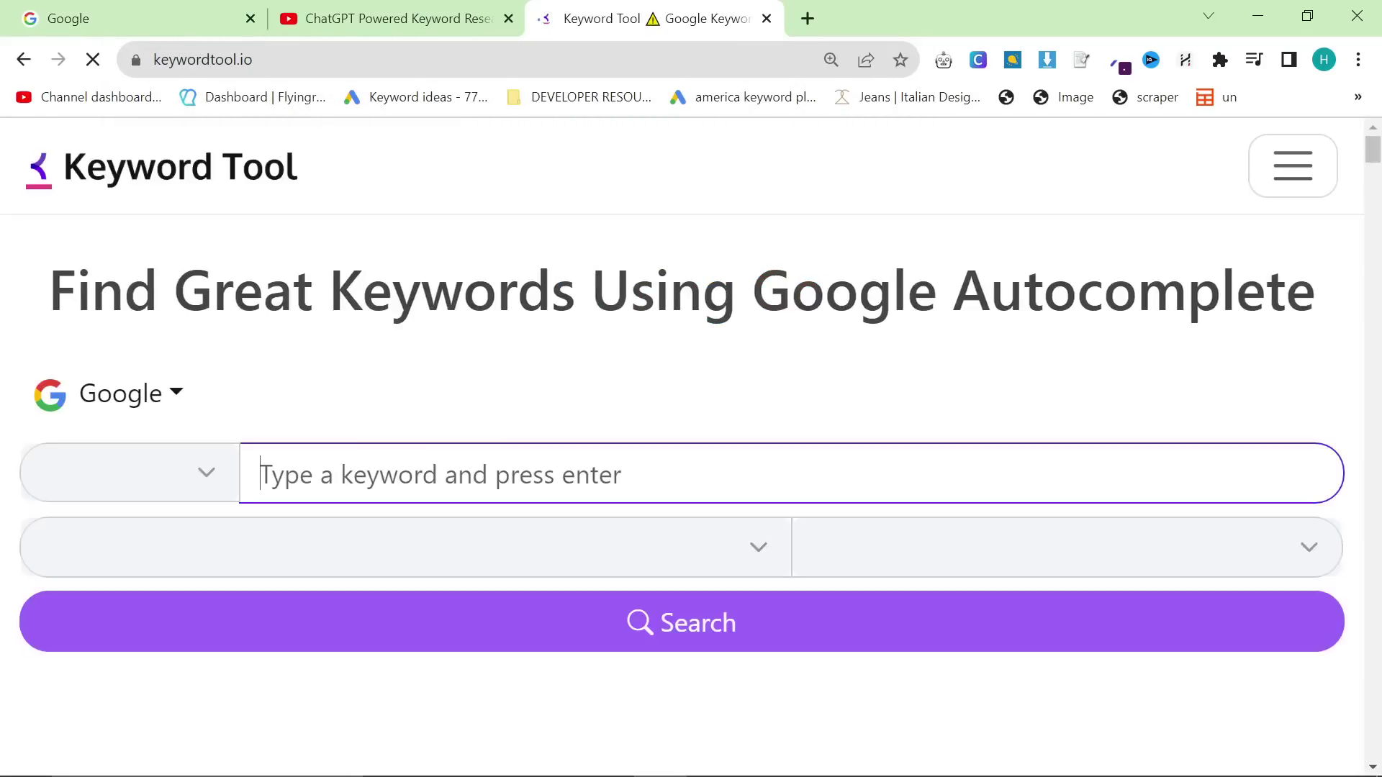
Step: Zoom the Keyword Tool homepage to 125% and look over its Global / English autocomplete search
{"action": "key", "text": "ctrl+plus"}
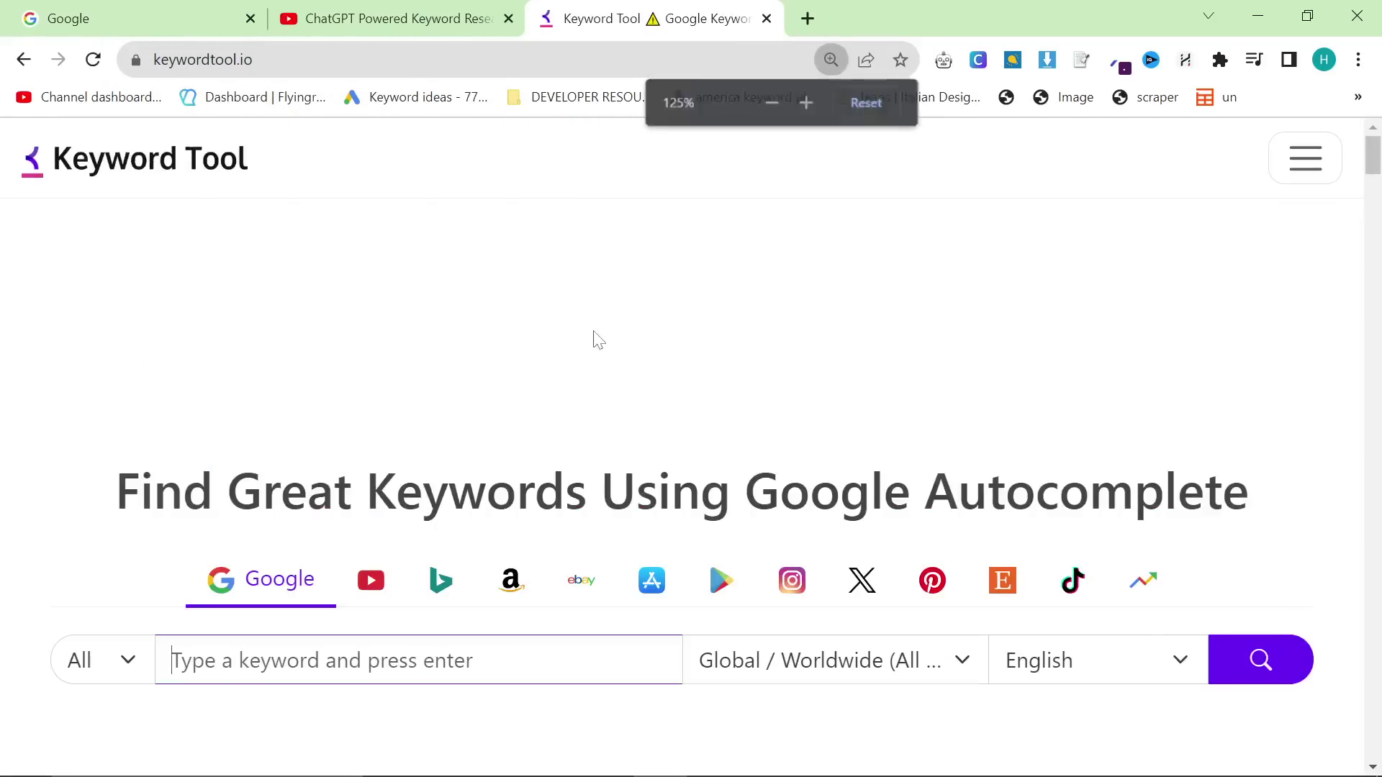
{"action": "scroll", "coordinate": [389, 468], "scroll_direction": "down", "scroll_amount": 1}
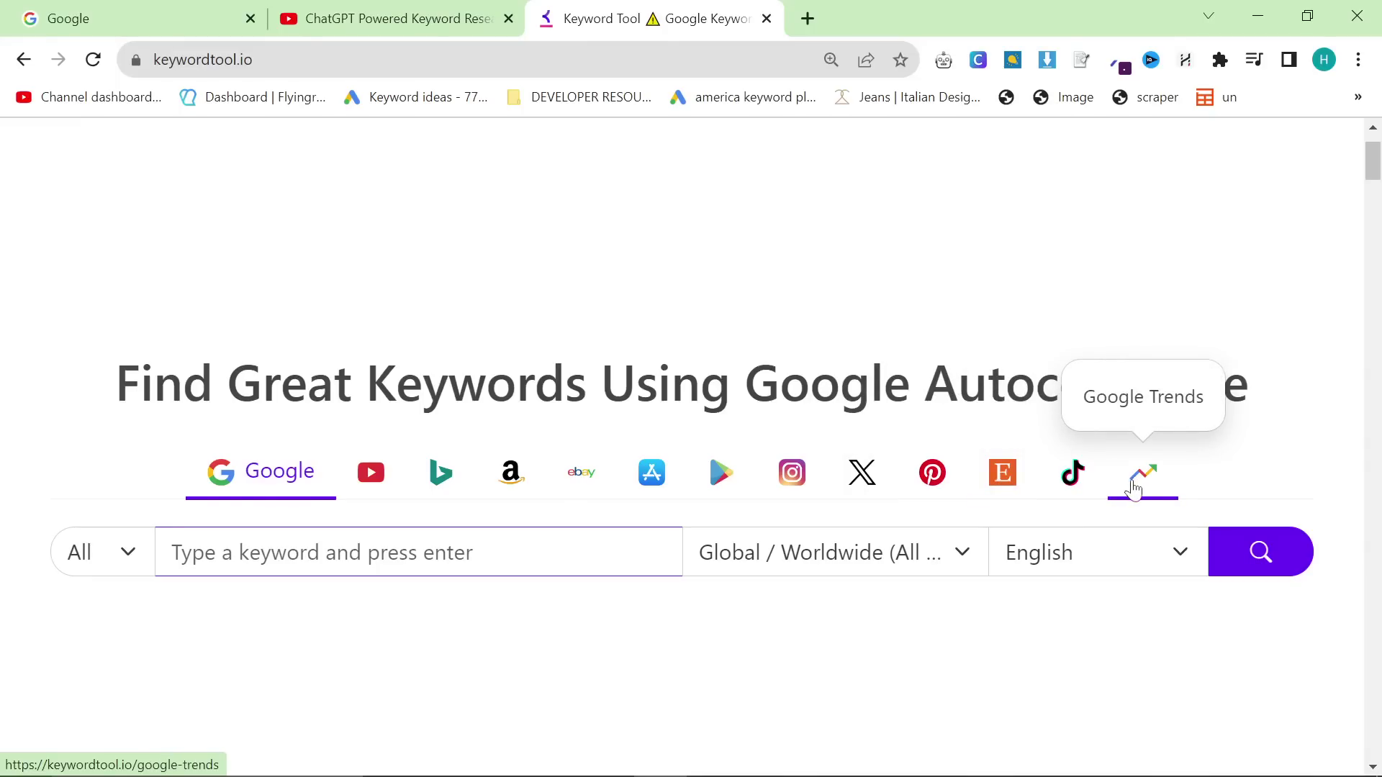
{"action": "scroll", "coordinate": [951, 525], "scroll_direction": "down", "scroll_amount": 5}
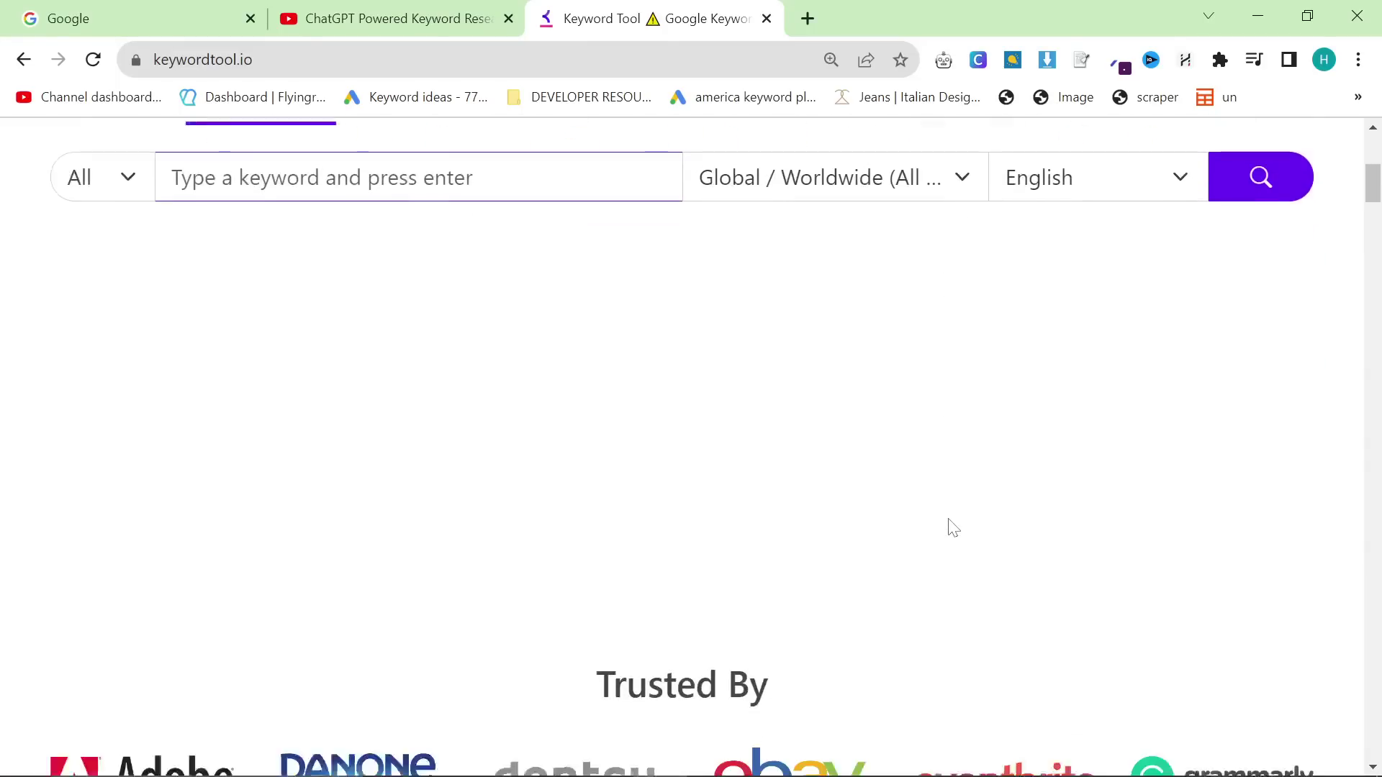
{"action": "scroll", "coordinate": [950, 528], "scroll_direction": "up", "scroll_amount": 6}
{"action": "scroll", "coordinate": [950, 525], "scroll_direction": "down", "scroll_amount": 4}
{"action": "scroll", "coordinate": [931, 537], "scroll_direction": "down", "scroll_amount": 2, "text": "ctrl"}
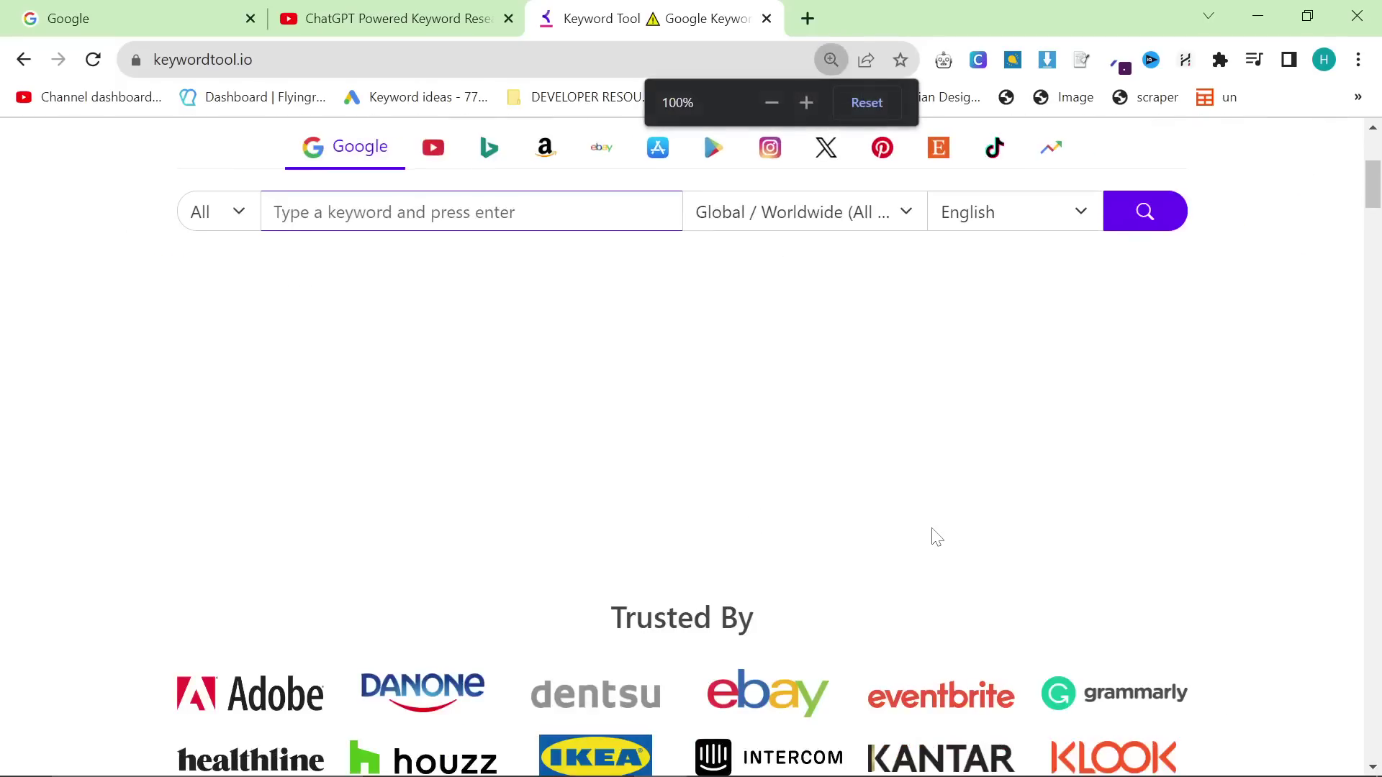
{"action": "scroll", "coordinate": [935, 534], "scroll_direction": "up", "scroll_amount": 2, "text": "ctrl"}
{"action": "scroll", "coordinate": [936, 536], "scroll_direction": "up", "scroll_amount": 1, "text": "ctrl"}
{"action": "scroll", "coordinate": [828, 526], "scroll_direction": "up", "scroll_amount": 5}
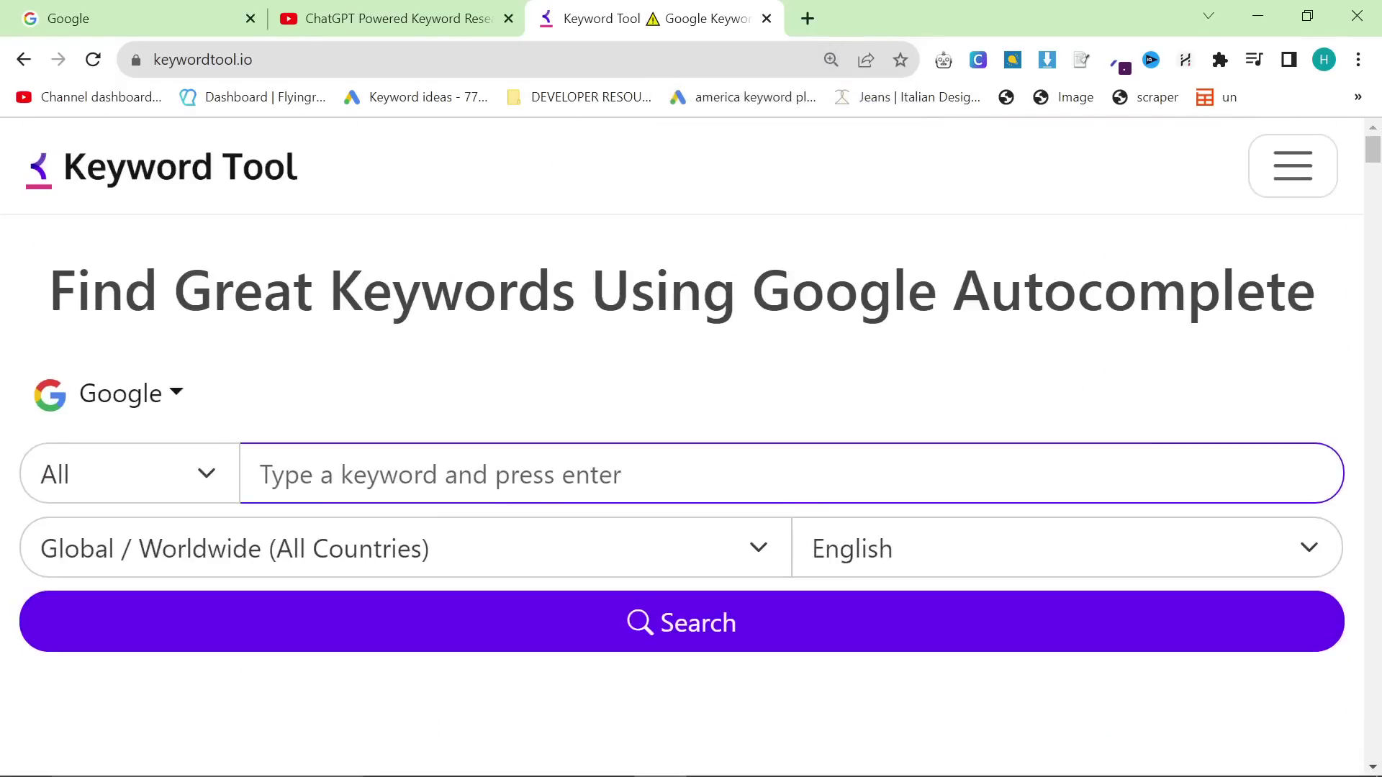
Step: Open excalidraw.com in a new tab and pick the freehand pencil tool
{"action": "left_click", "coordinate": [805, 18]}
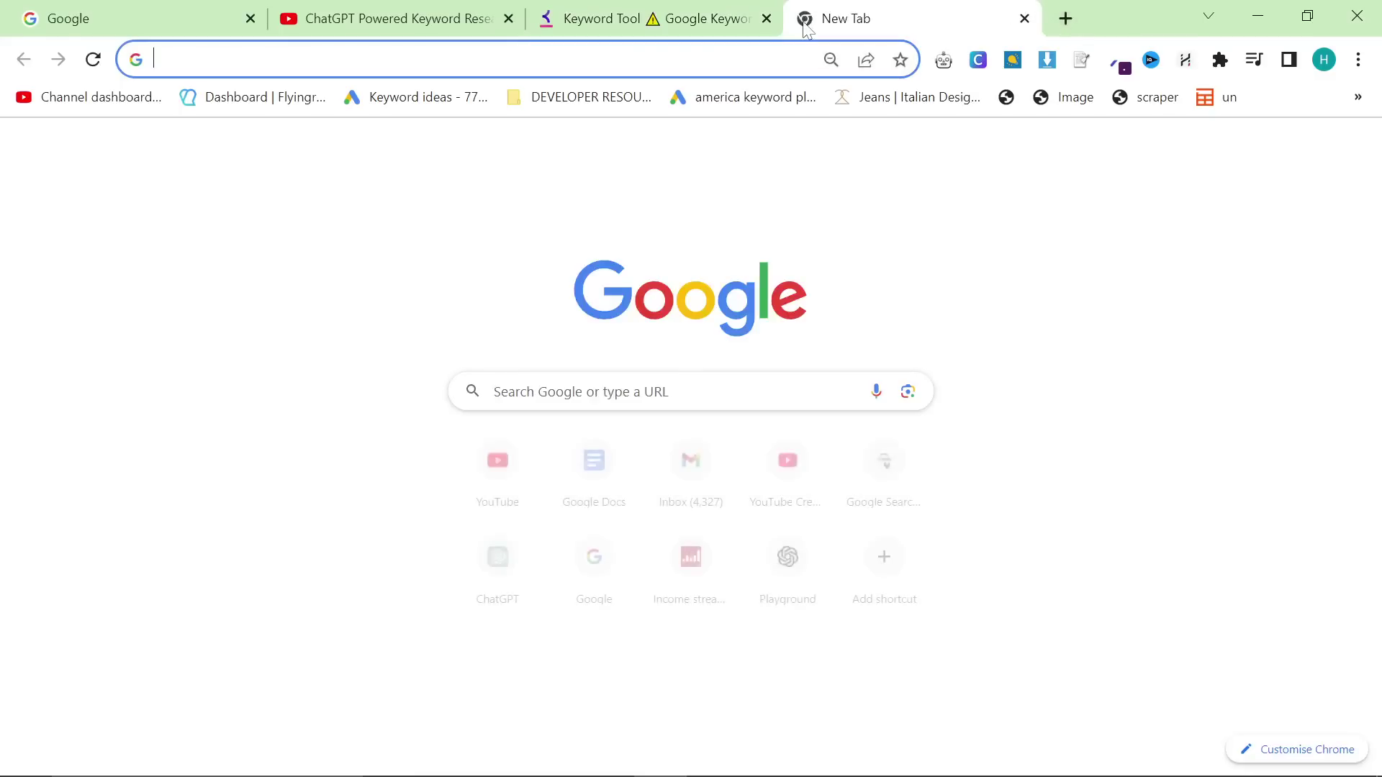
{"action": "type", "text": "excalidraw.com"}
{"action": "key", "text": "Return"}
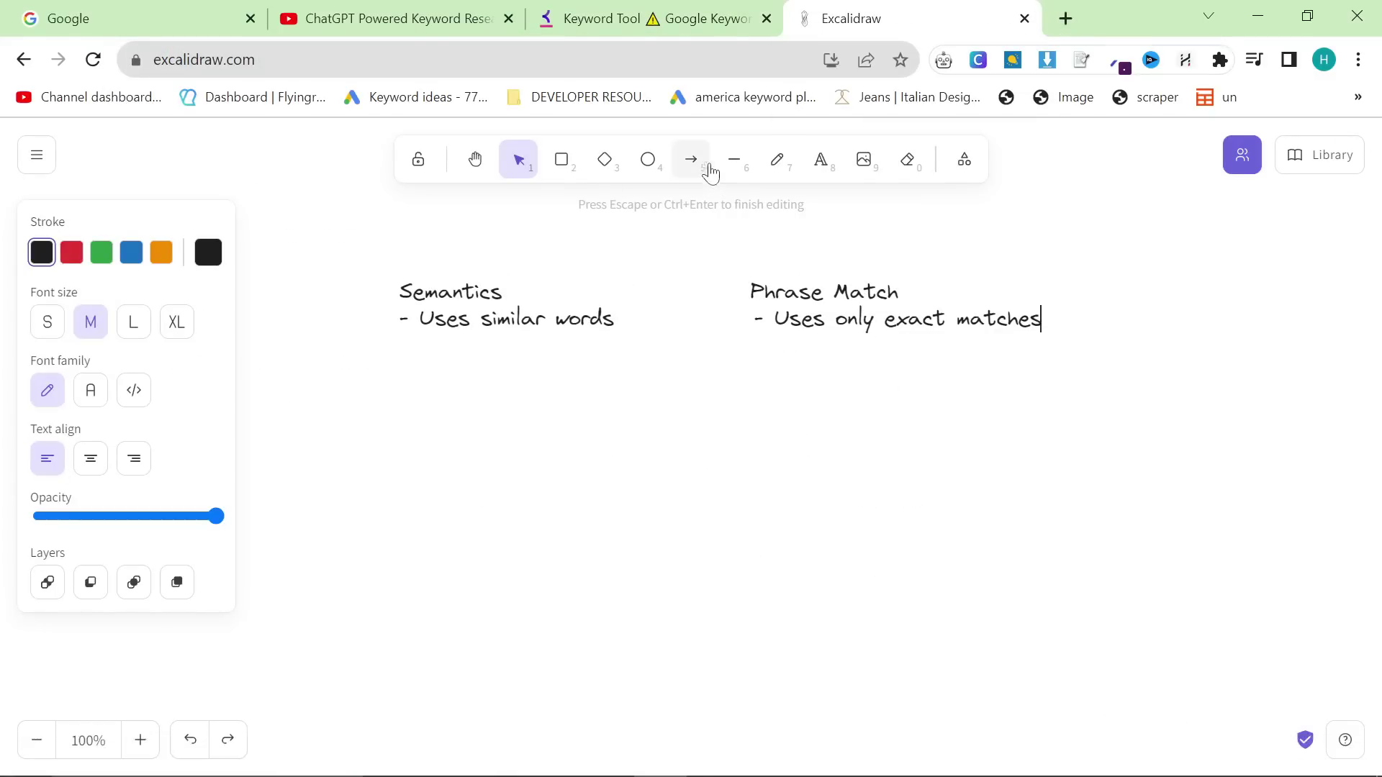
{"action": "left_click", "coordinate": [778, 160]}
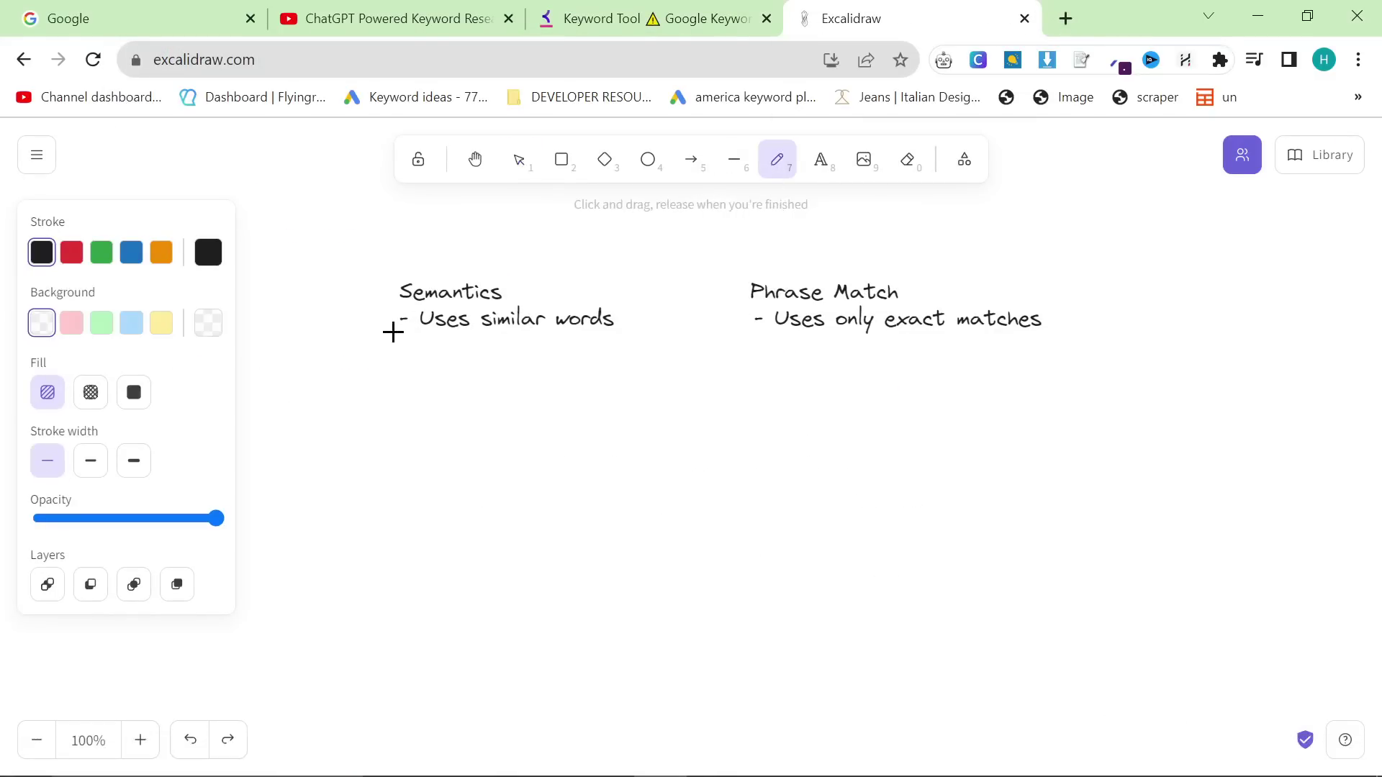
Step: Handwrite OVEN below the Semantics note and draw a box around it
{"action": "scroll", "coordinate": [614, 398], "scroll_direction": "up", "scroll_amount": 2}
{"action": "scroll", "coordinate": [611, 407], "scroll_direction": "up", "scroll_amount": 2}
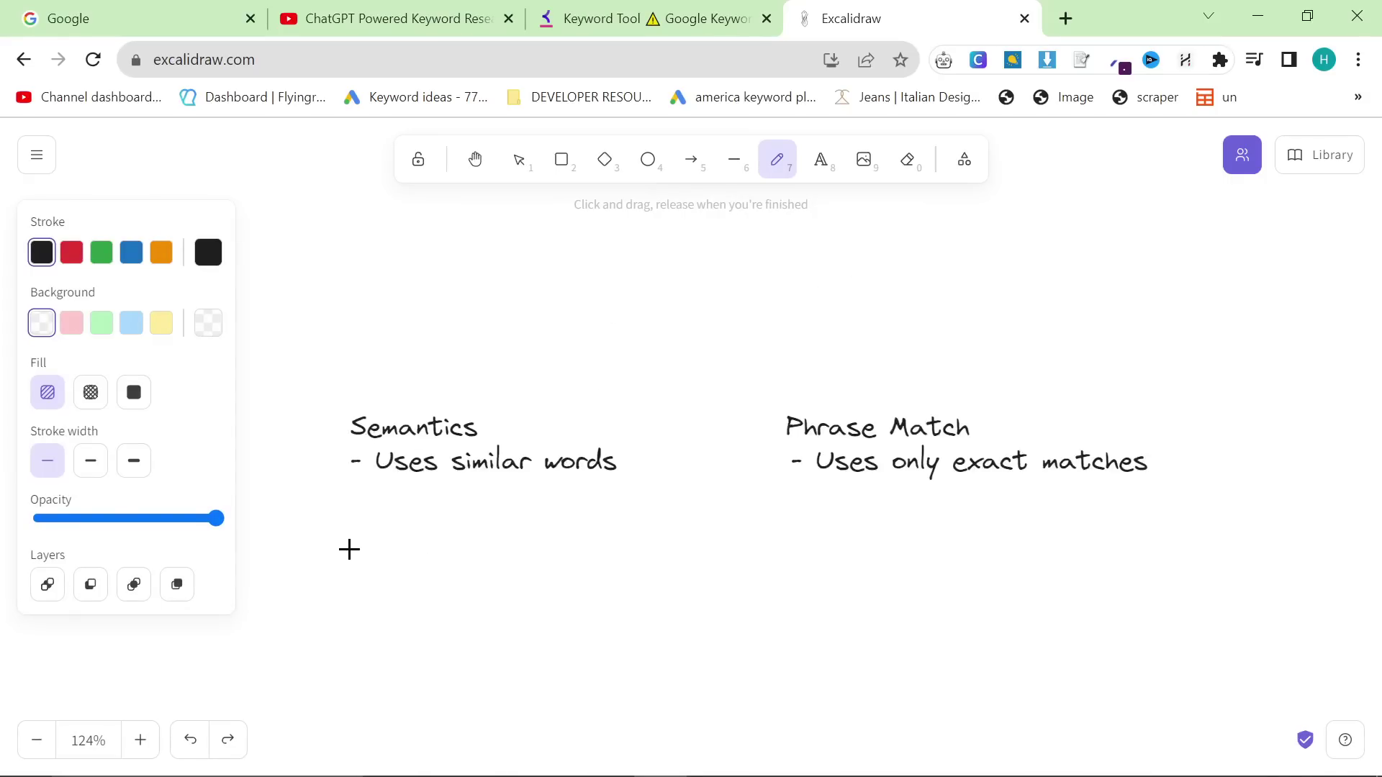
{"action": "mouse_move", "coordinate": [349, 550]}
{"action": "left_mouse_down"}
{"action": "mouse_move", "coordinate": [343, 590]}
{"action": "mouse_move", "coordinate": [400, 591]}
{"action": "left_mouse_up"}
{"action": "left_click_drag", "start_coordinate": [412, 583], "coordinate": [429, 588]}
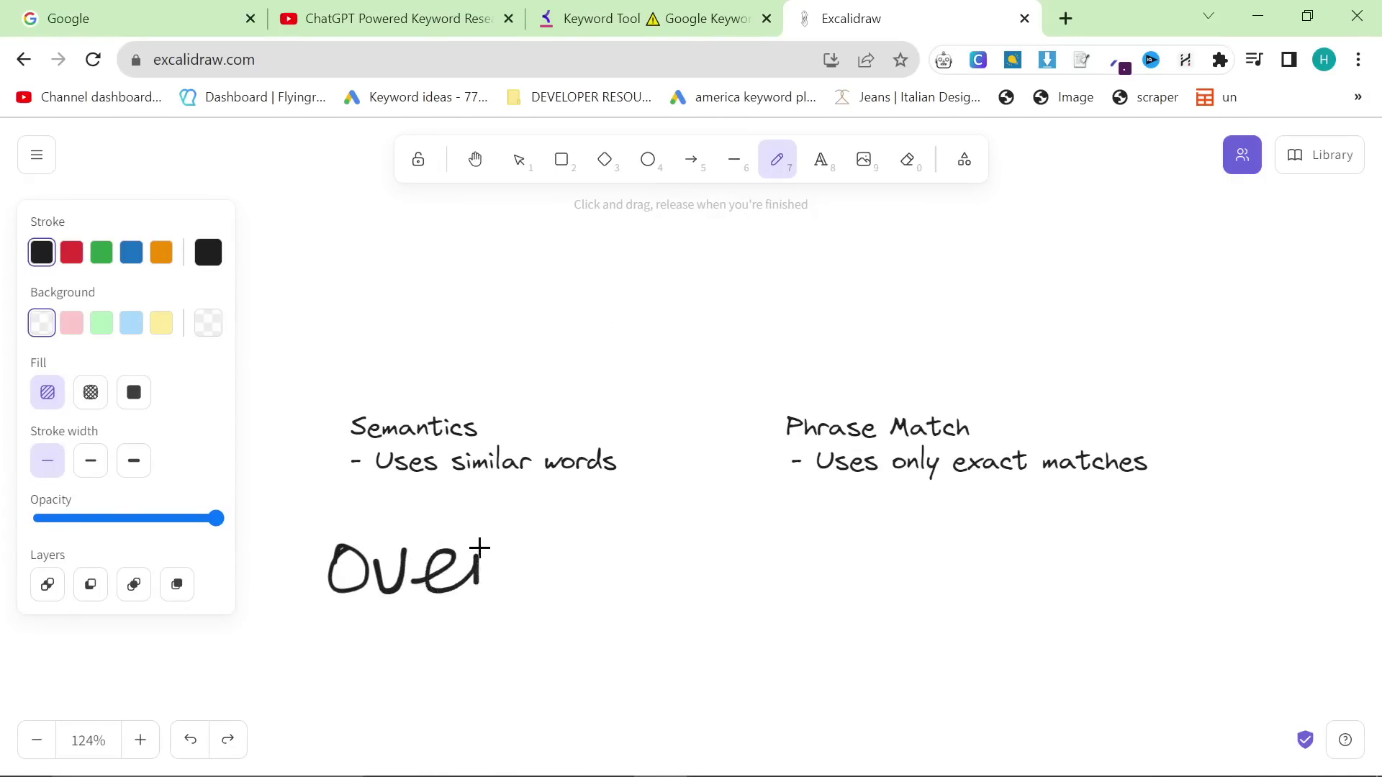
{"action": "left_click_drag", "start_coordinate": [479, 548], "coordinate": [523, 551]}
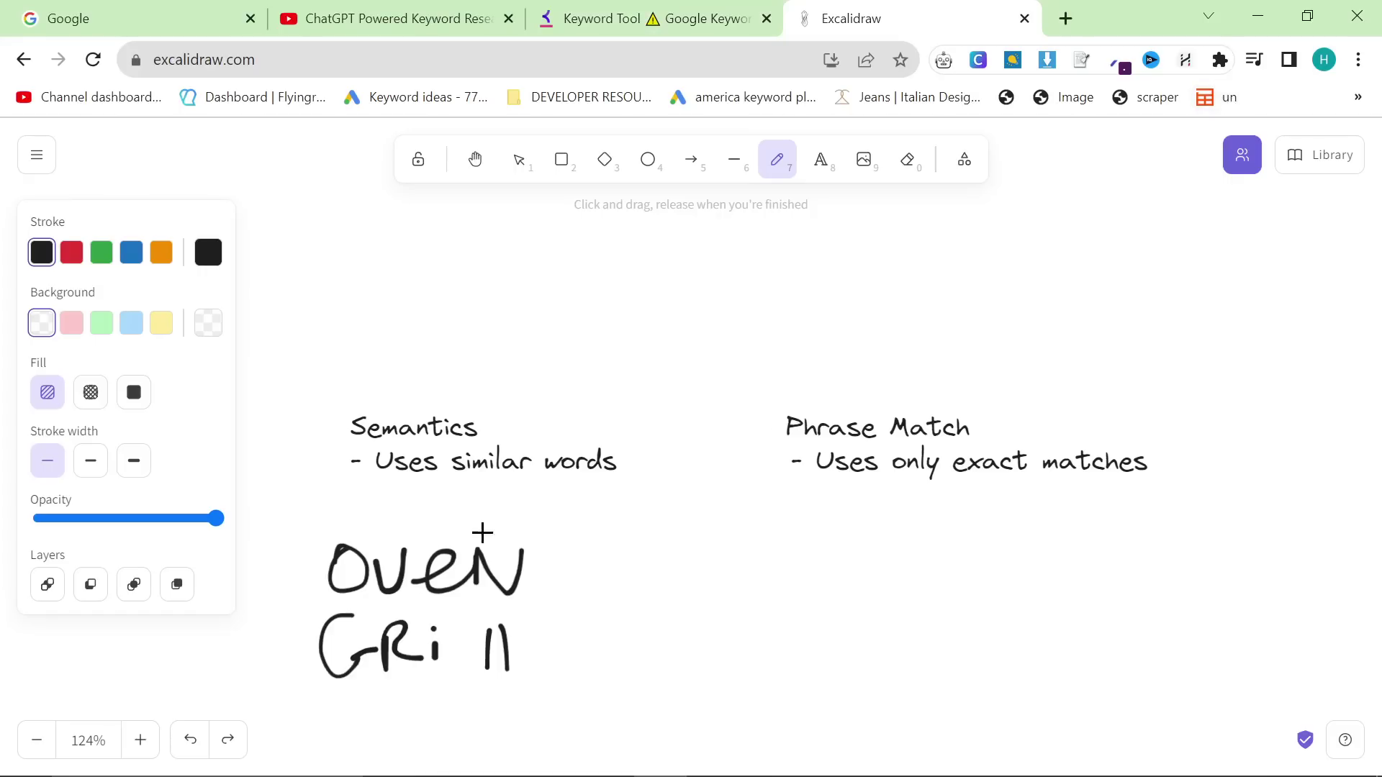
{"action": "mouse_move", "coordinate": [308, 603]}
{"action": "left_mouse_down"}
{"action": "mouse_move", "coordinate": [461, 598]}
{"action": "mouse_move", "coordinate": [529, 517]}
{"action": "mouse_move", "coordinate": [306, 617]}
{"action": "mouse_move", "coordinate": [312, 587]}
{"action": "left_mouse_up"}
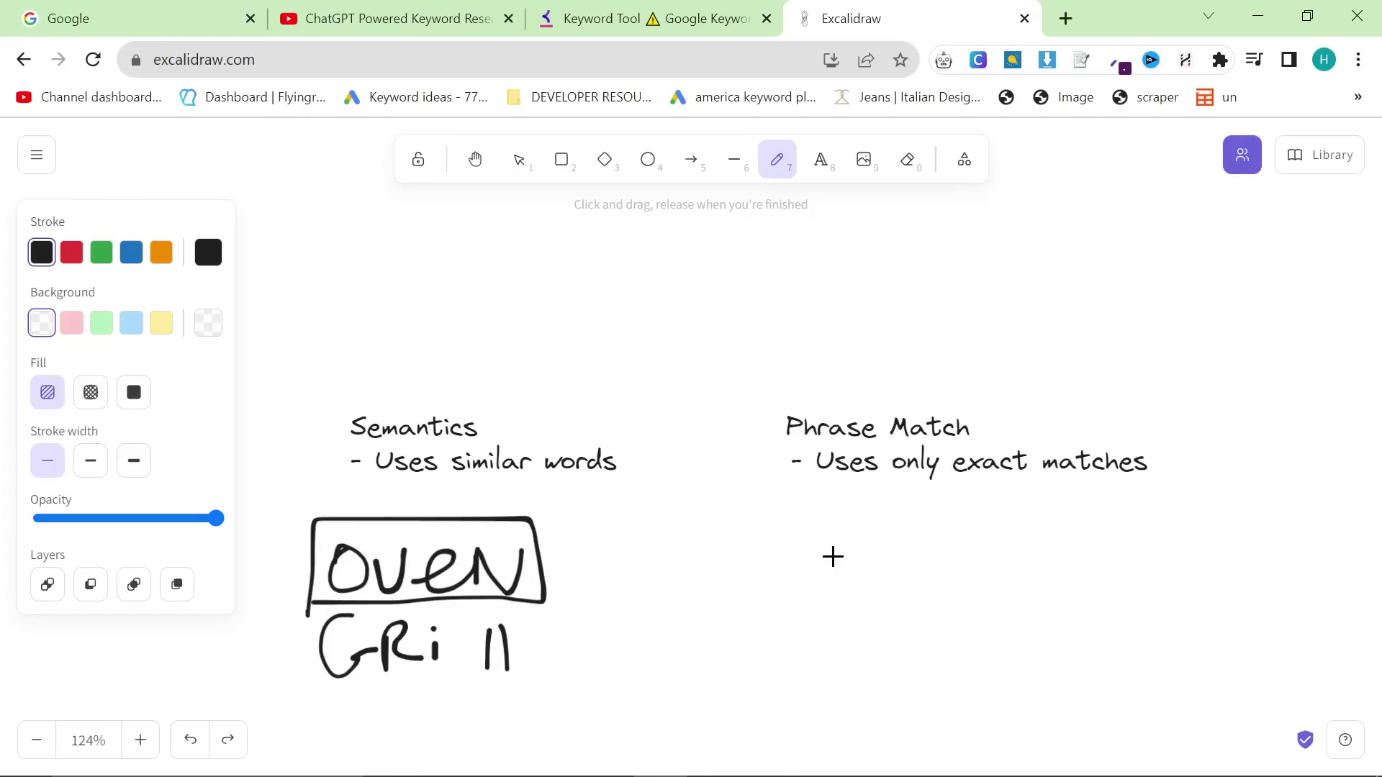
Step: Try underlining Phrase Match and circling Phrase, undoing both marks
{"action": "left_click_drag", "start_coordinate": [845, 451], "coordinate": [983, 430]}
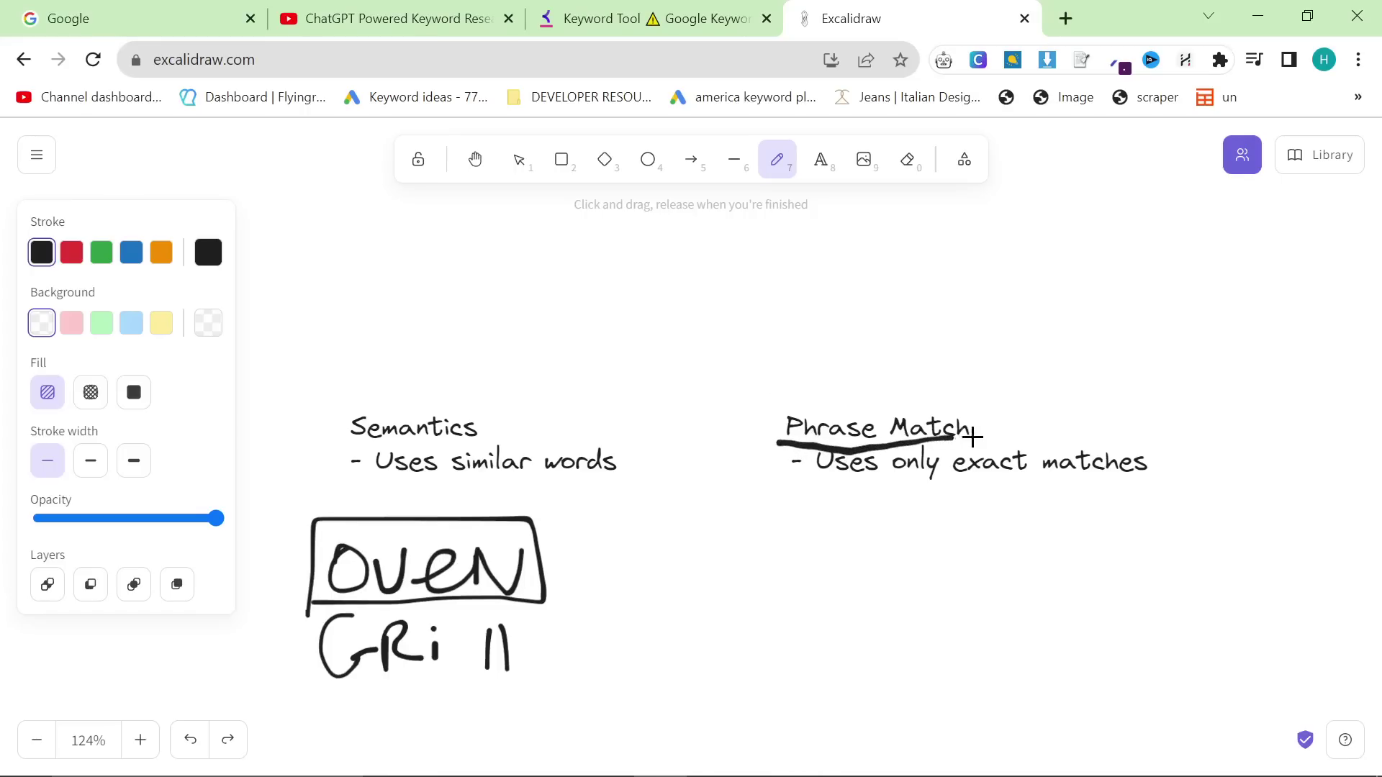
{"action": "key", "text": "ctrl+z"}
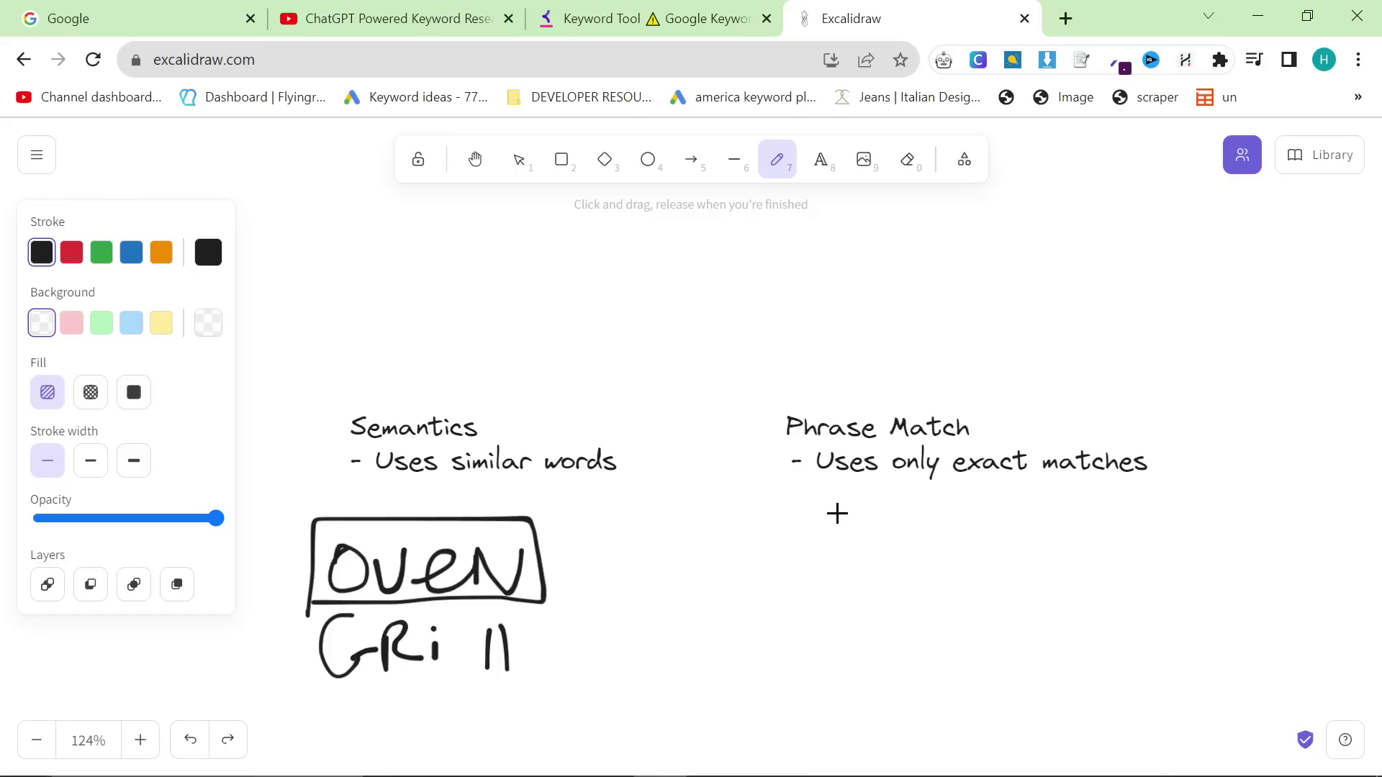
{"action": "mouse_move", "coordinate": [820, 384]}
{"action": "left_mouse_down"}
{"action": "mouse_move", "coordinate": [814, 455]}
{"action": "mouse_move", "coordinate": [824, 385]}
{"action": "left_mouse_up"}
{"action": "key", "text": "ctrl+z"}
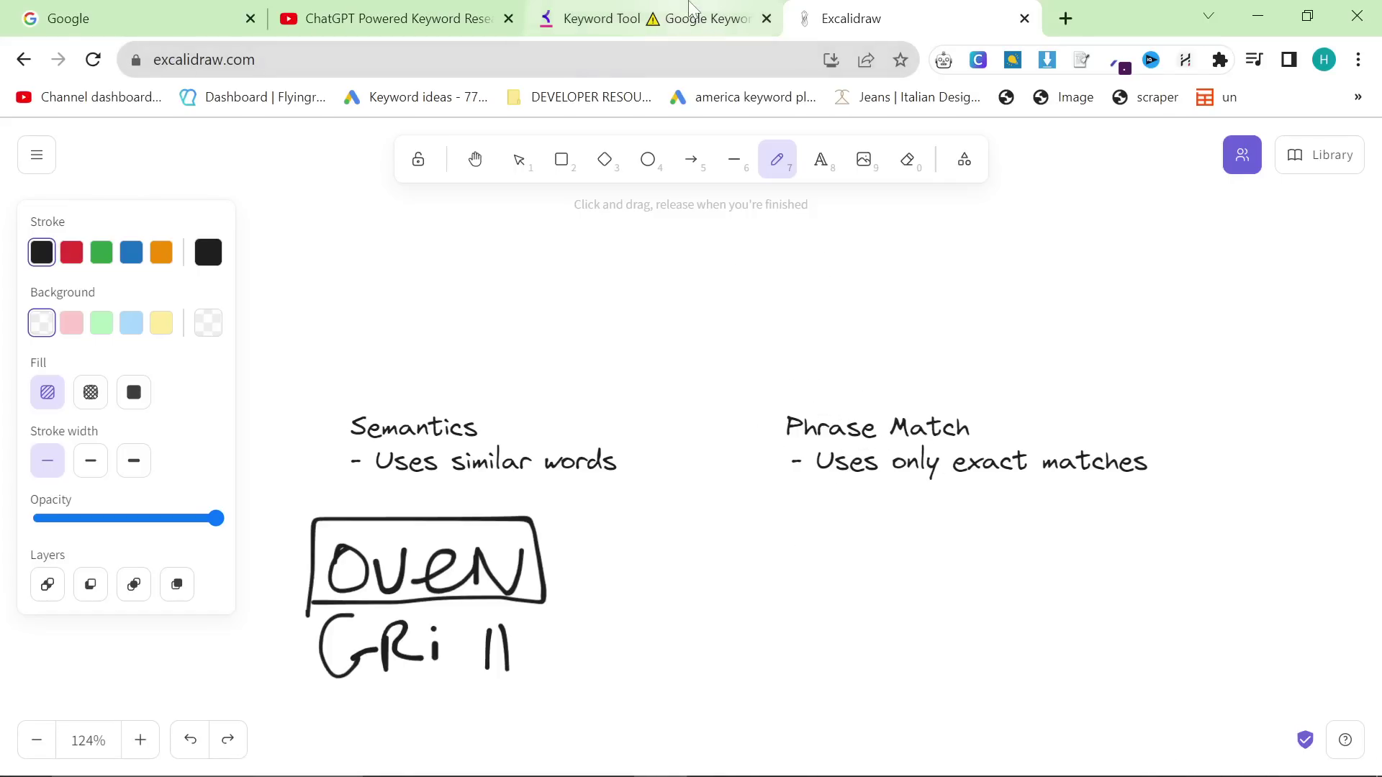
{"action": "left_click", "coordinate": [690, 11]}
{"action": "key", "text": "ctrl+plus"}
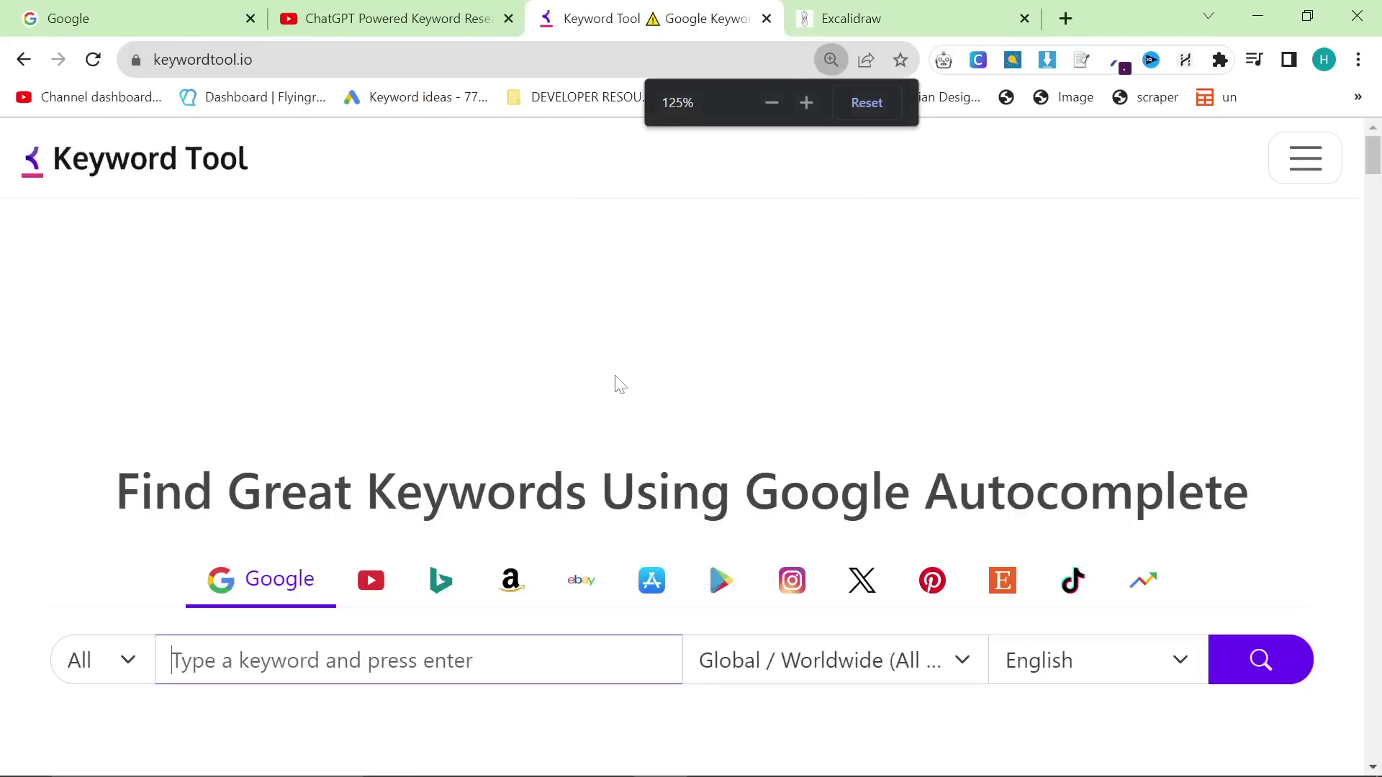
{"action": "scroll", "coordinate": [537, 573], "scroll_direction": "down", "scroll_amount": 5}
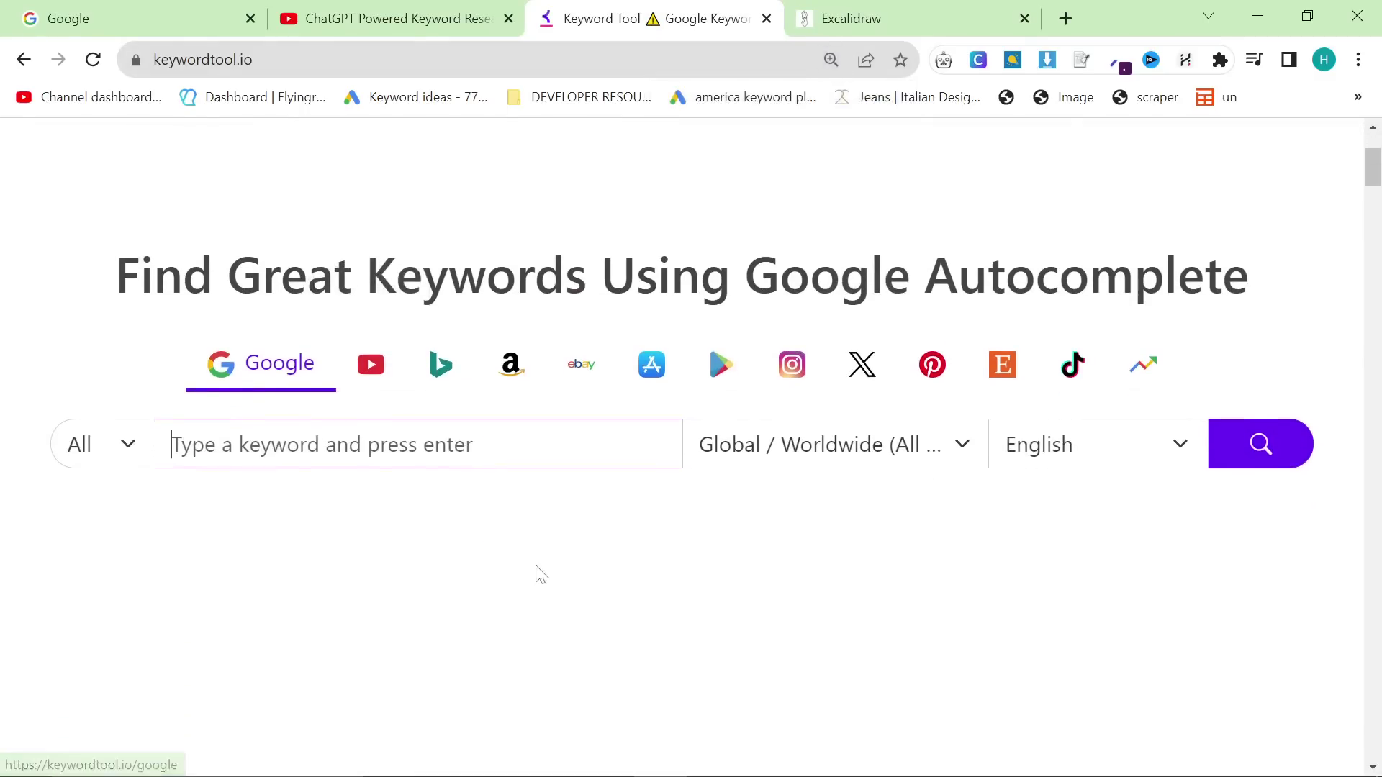
{"action": "scroll", "coordinate": [556, 580], "scroll_direction": "up", "scroll_amount": 5}
{"action": "left_click", "coordinate": [947, 560]}
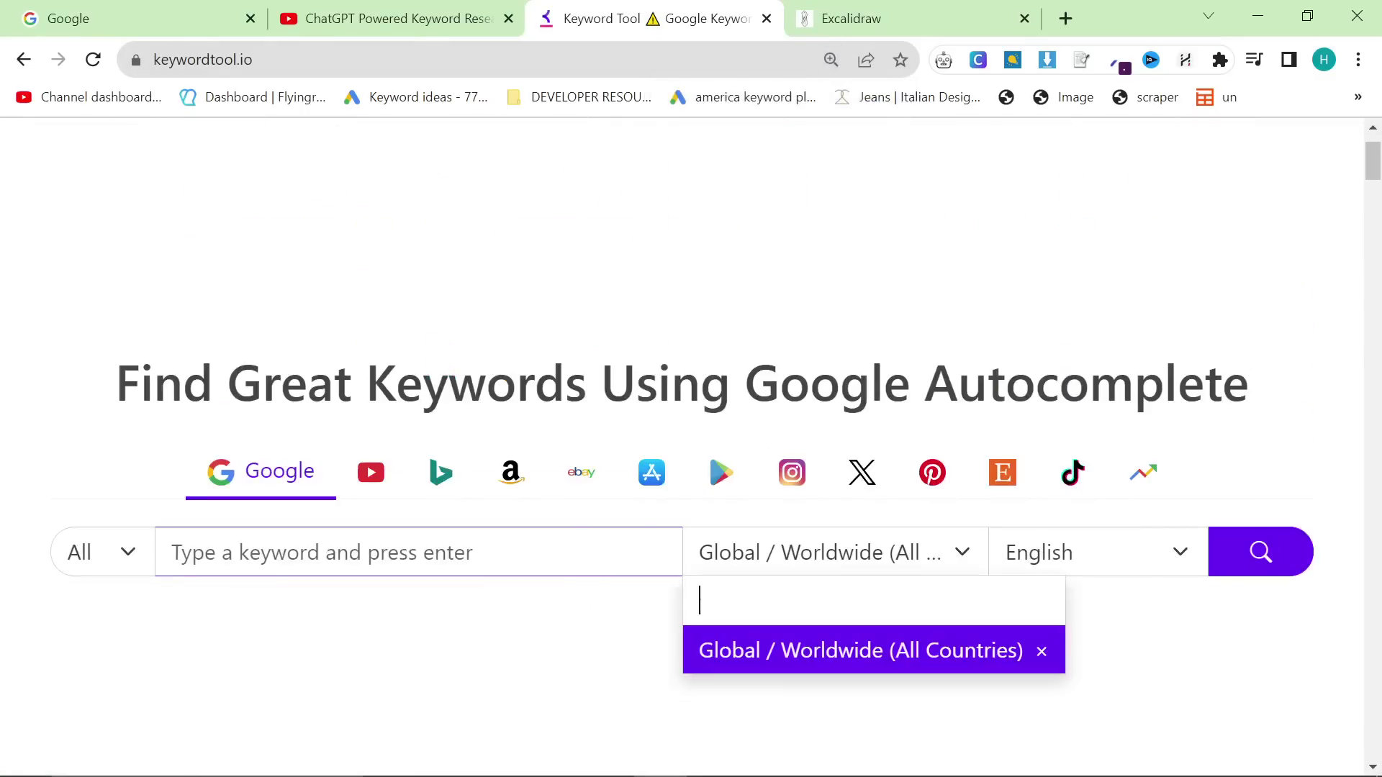
{"action": "type", "text": "unite"}
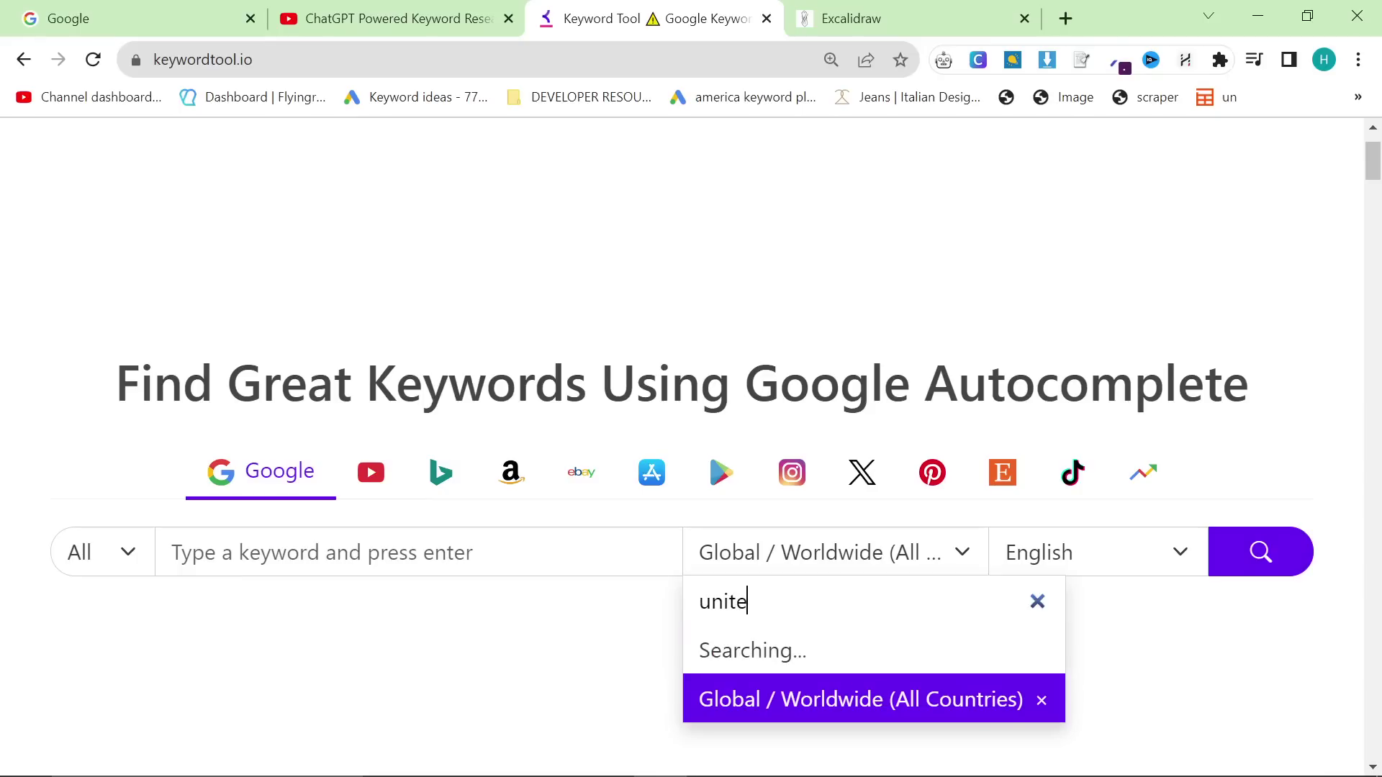
{"action": "key", "text": "ctrl+a"}
{"action": "key", "text": "BackSpace"}
{"action": "left_click", "coordinate": [288, 552]}
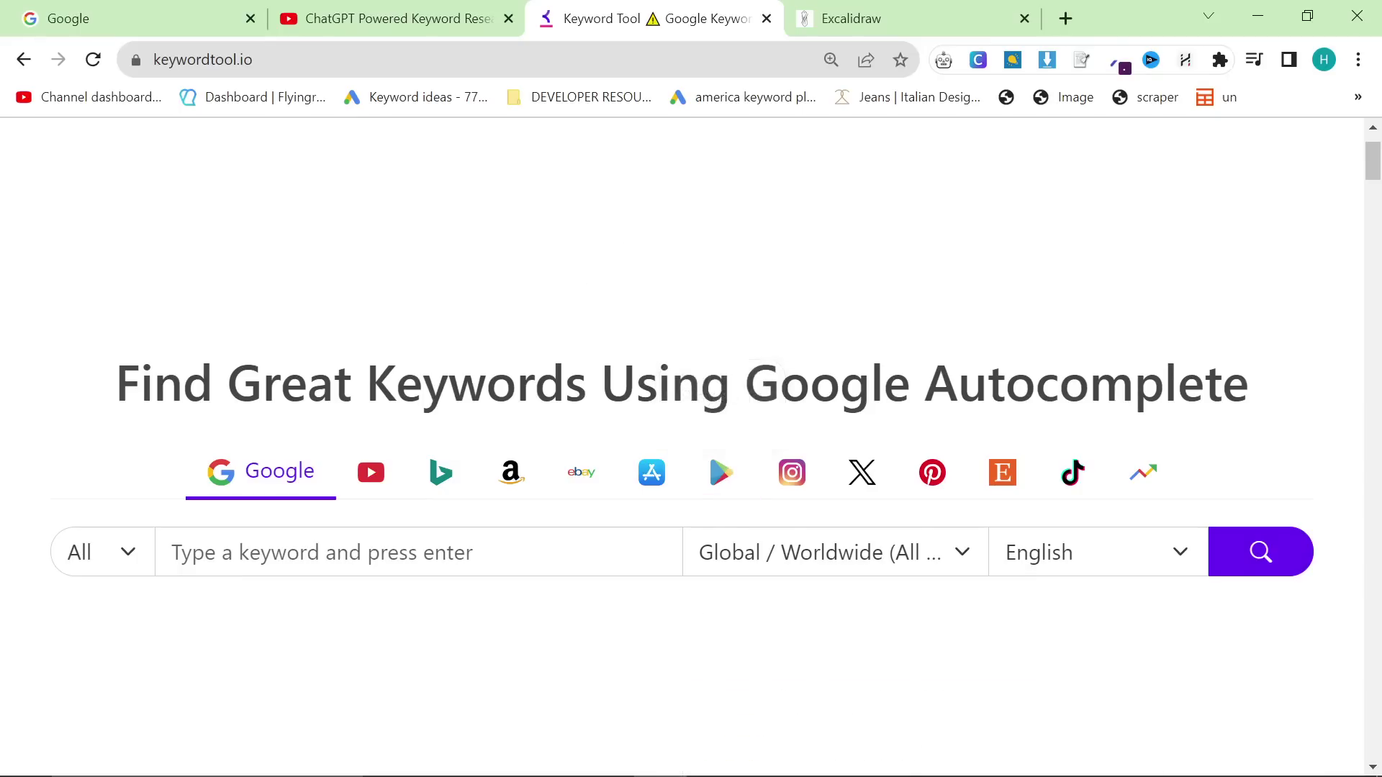
{"action": "type", "text": "tiny home"}
{"action": "key", "text": "Return"}
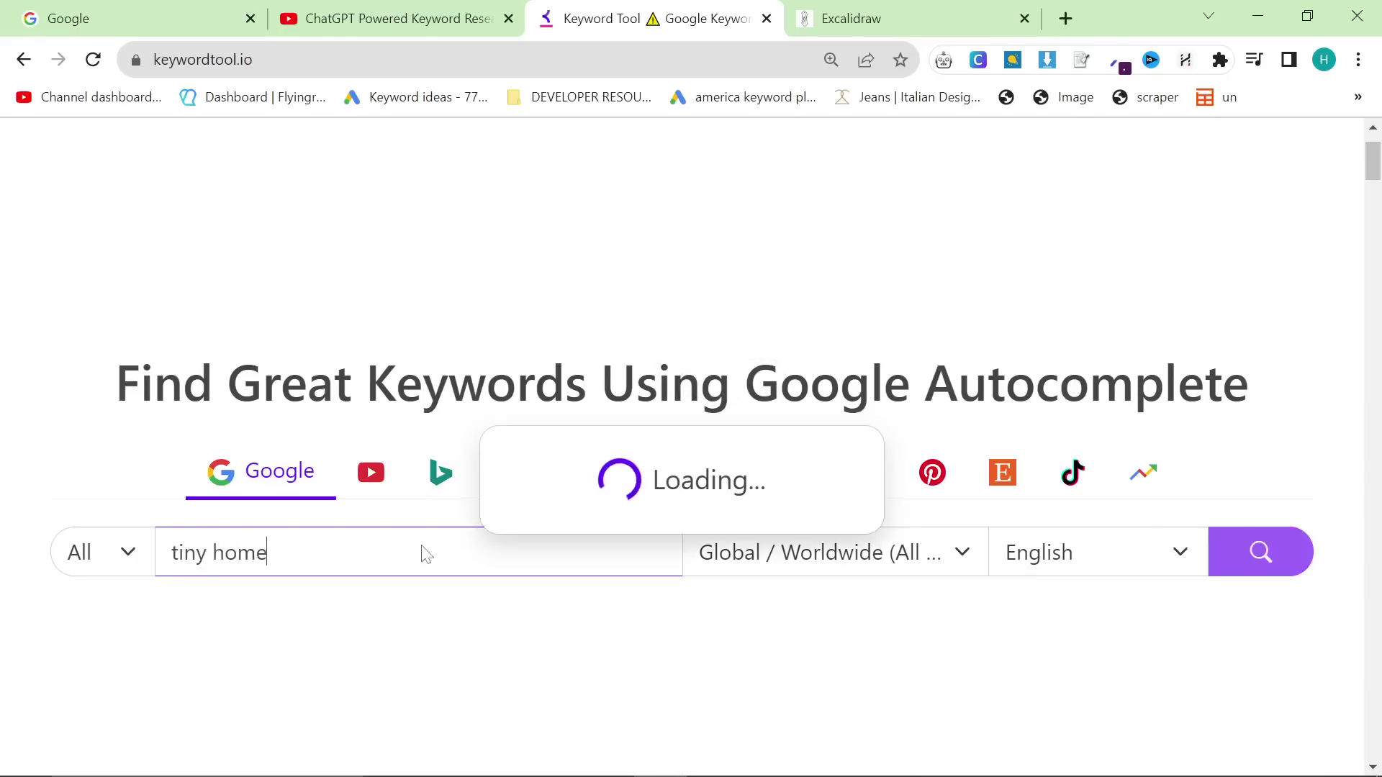
{"action": "scroll", "coordinate": [238, 457], "scroll_direction": "down", "scroll_amount": 7}
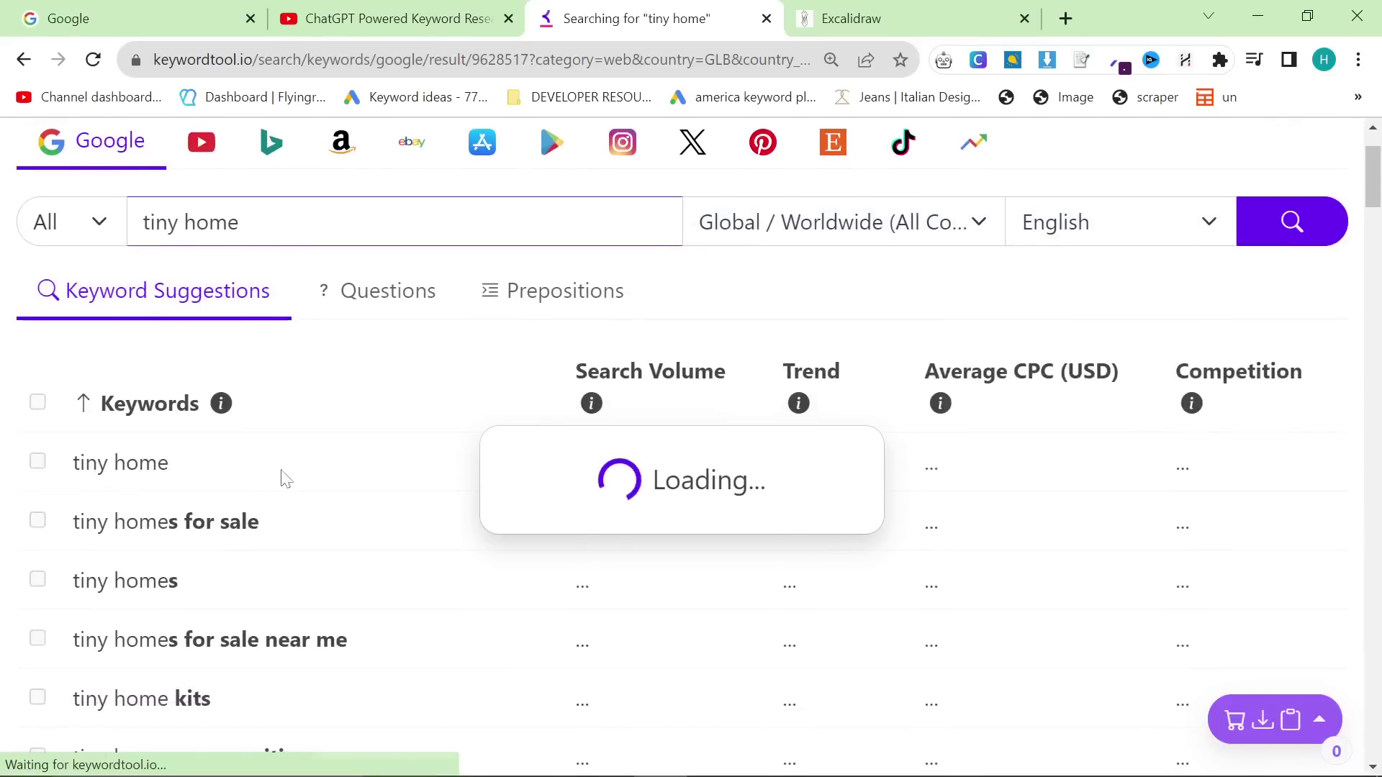
{"action": "scroll", "coordinate": [327, 504], "scroll_direction": "down", "scroll_amount": 8}
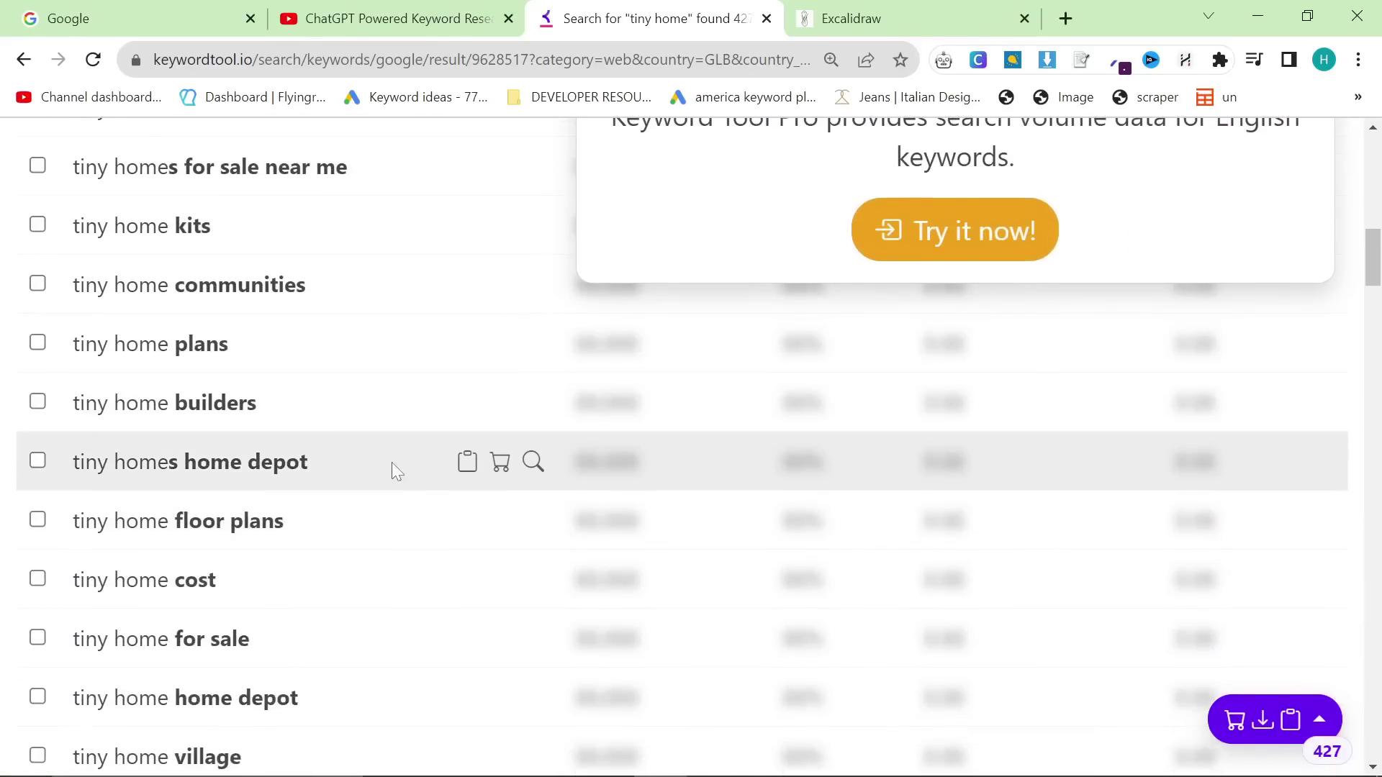
{"action": "scroll", "coordinate": [432, 587], "scroll_direction": "down", "scroll_amount": 9}
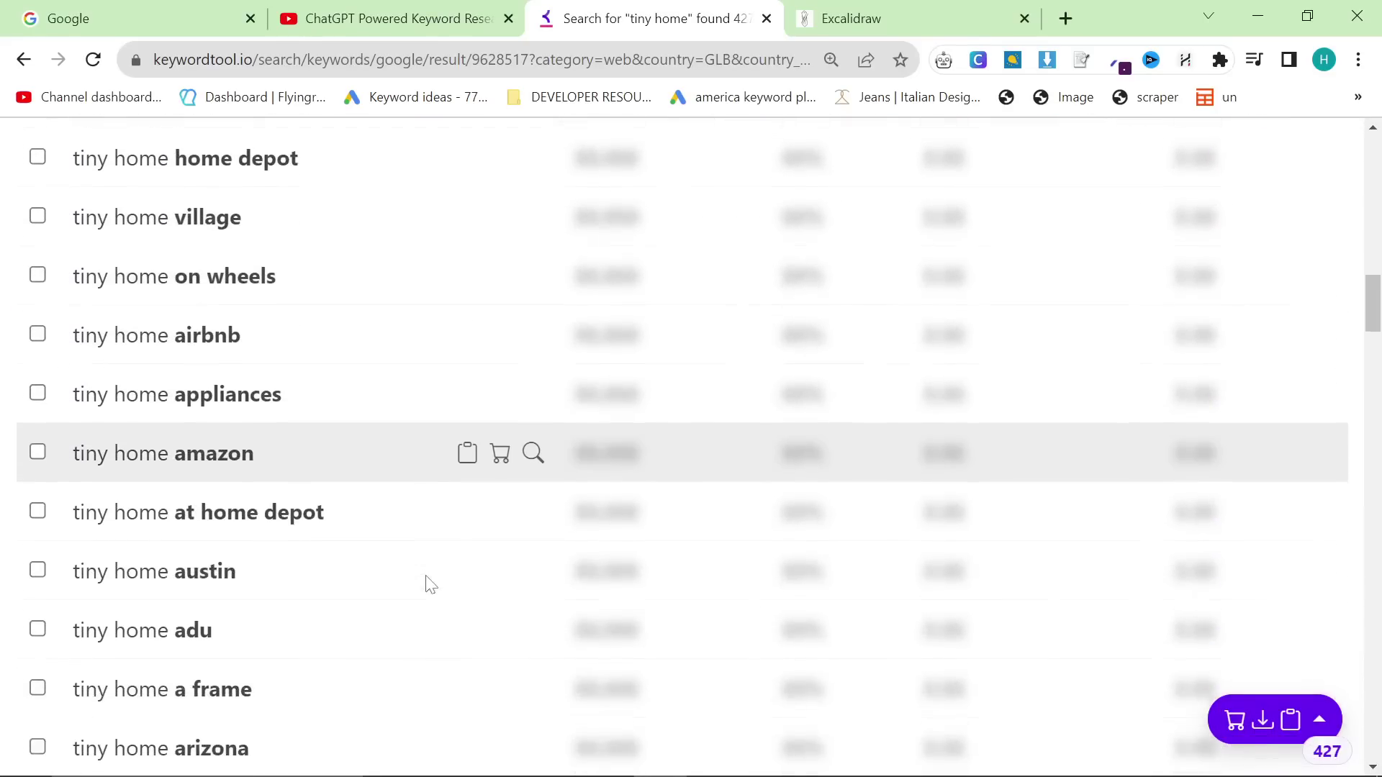
{"action": "scroll", "coordinate": [425, 580], "scroll_direction": "down", "scroll_amount": 4}
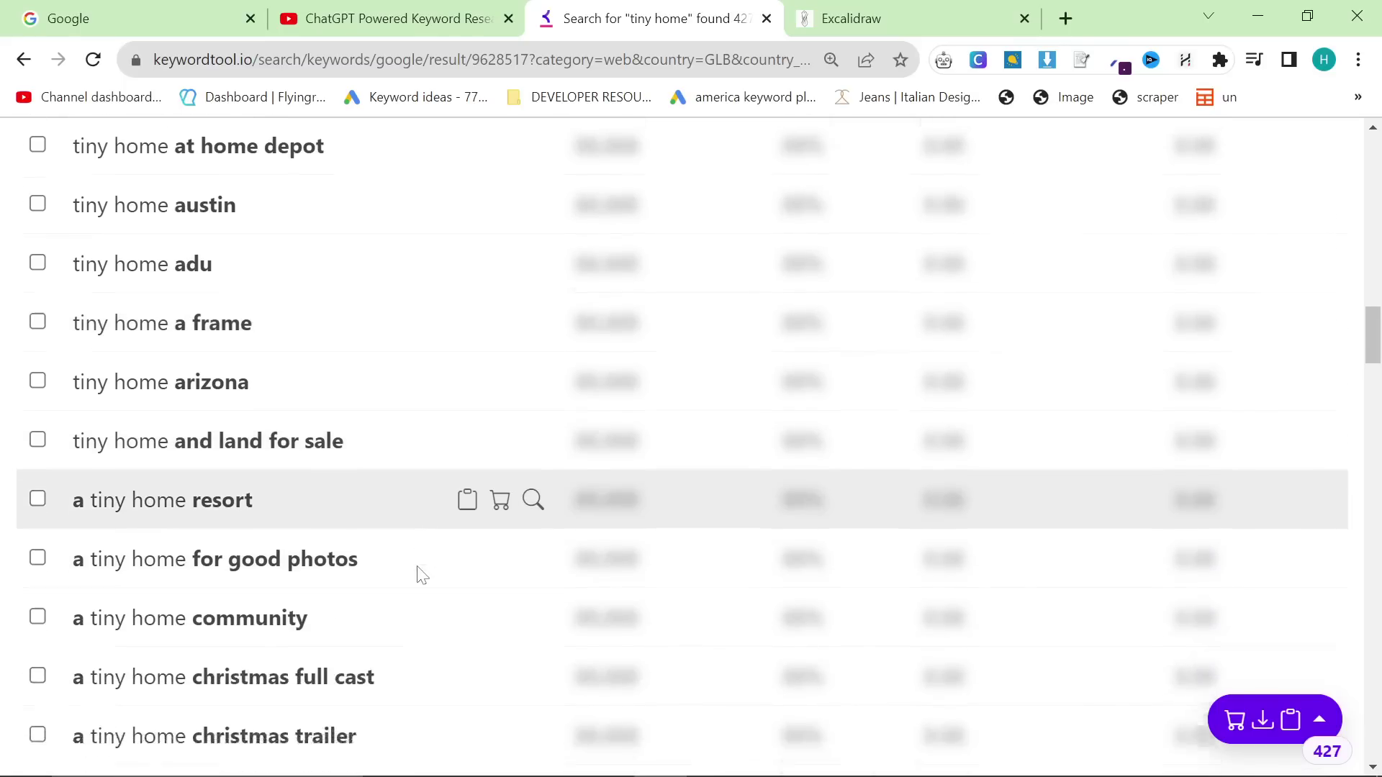
{"action": "scroll", "coordinate": [277, 576], "scroll_direction": "down", "scroll_amount": 2}
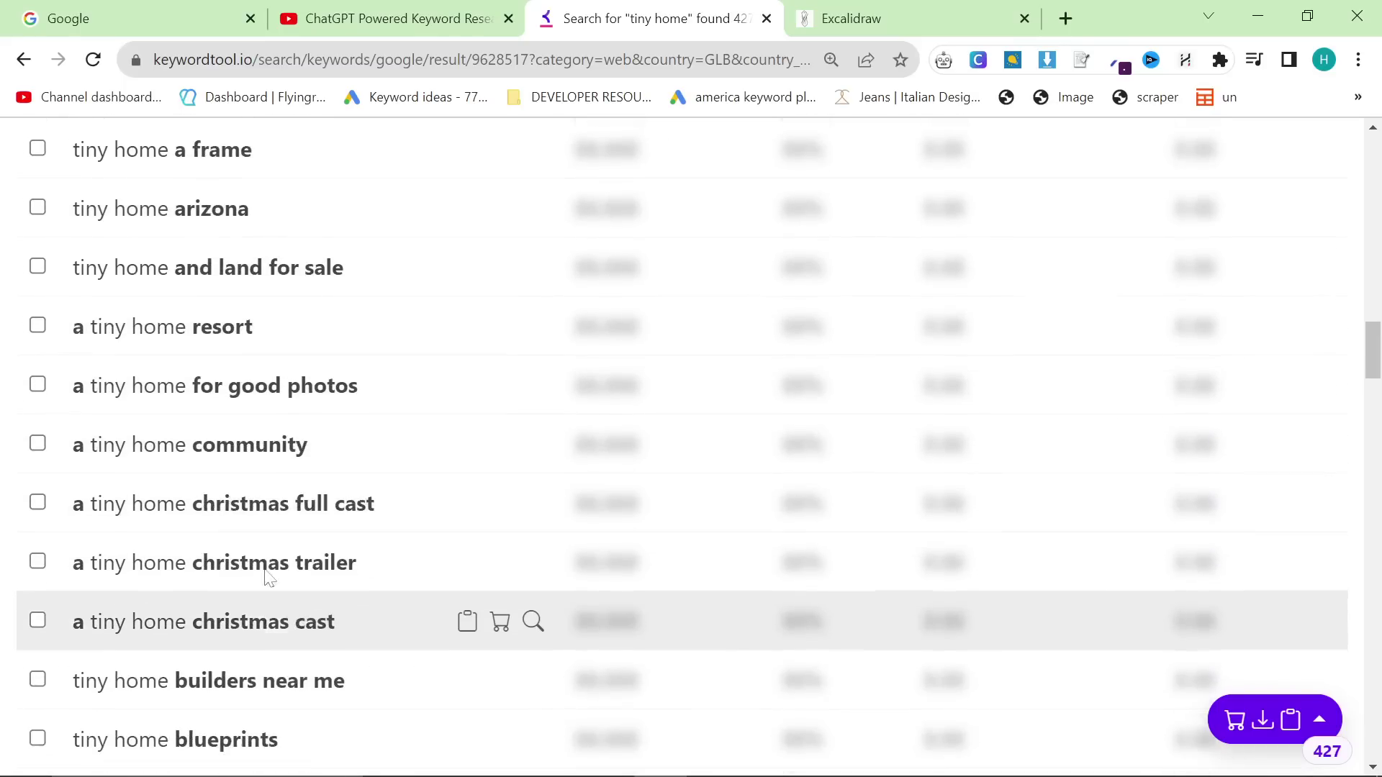
{"action": "scroll", "coordinate": [309, 615], "scroll_direction": "down", "scroll_amount": 3}
{"action": "scroll", "coordinate": [308, 615], "scroll_direction": "down", "scroll_amount": 2}
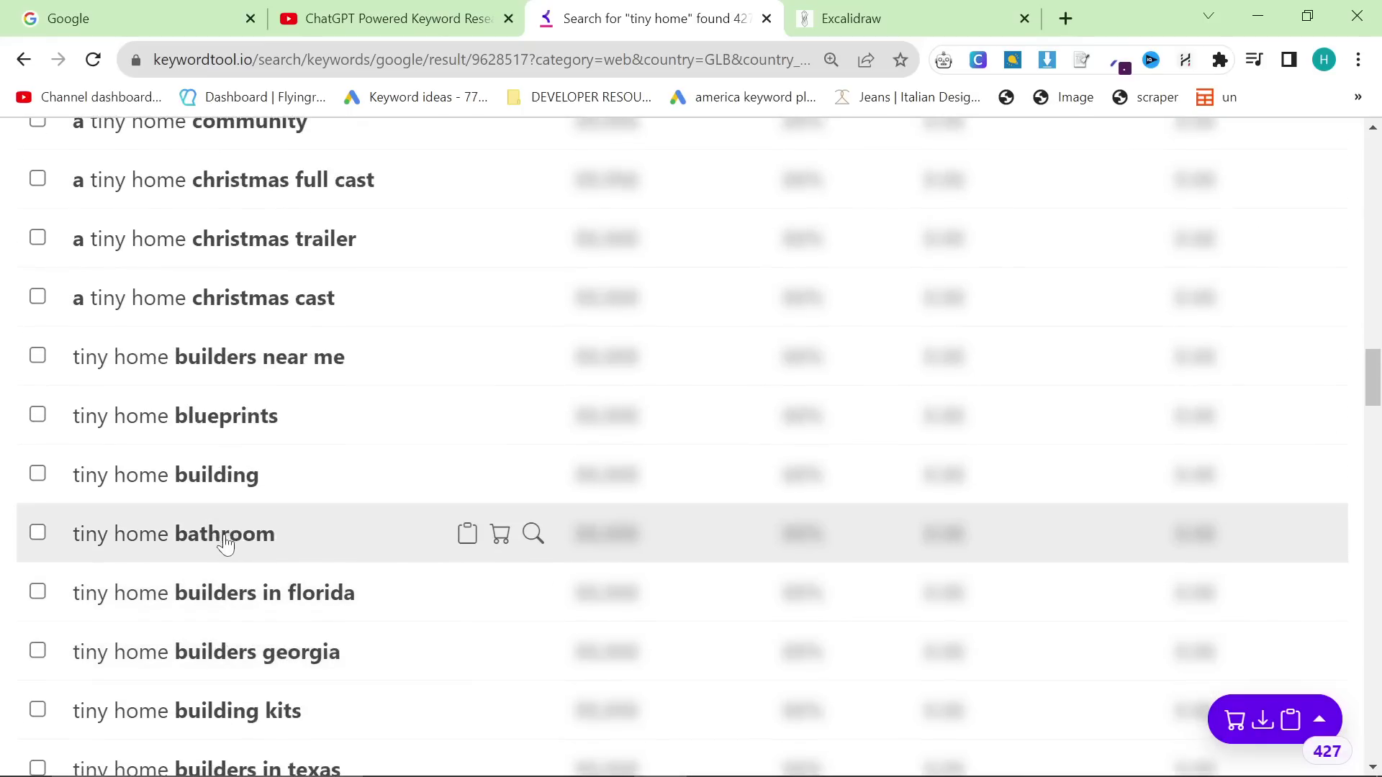
{"action": "scroll", "coordinate": [216, 547], "scroll_direction": "down", "scroll_amount": 5}
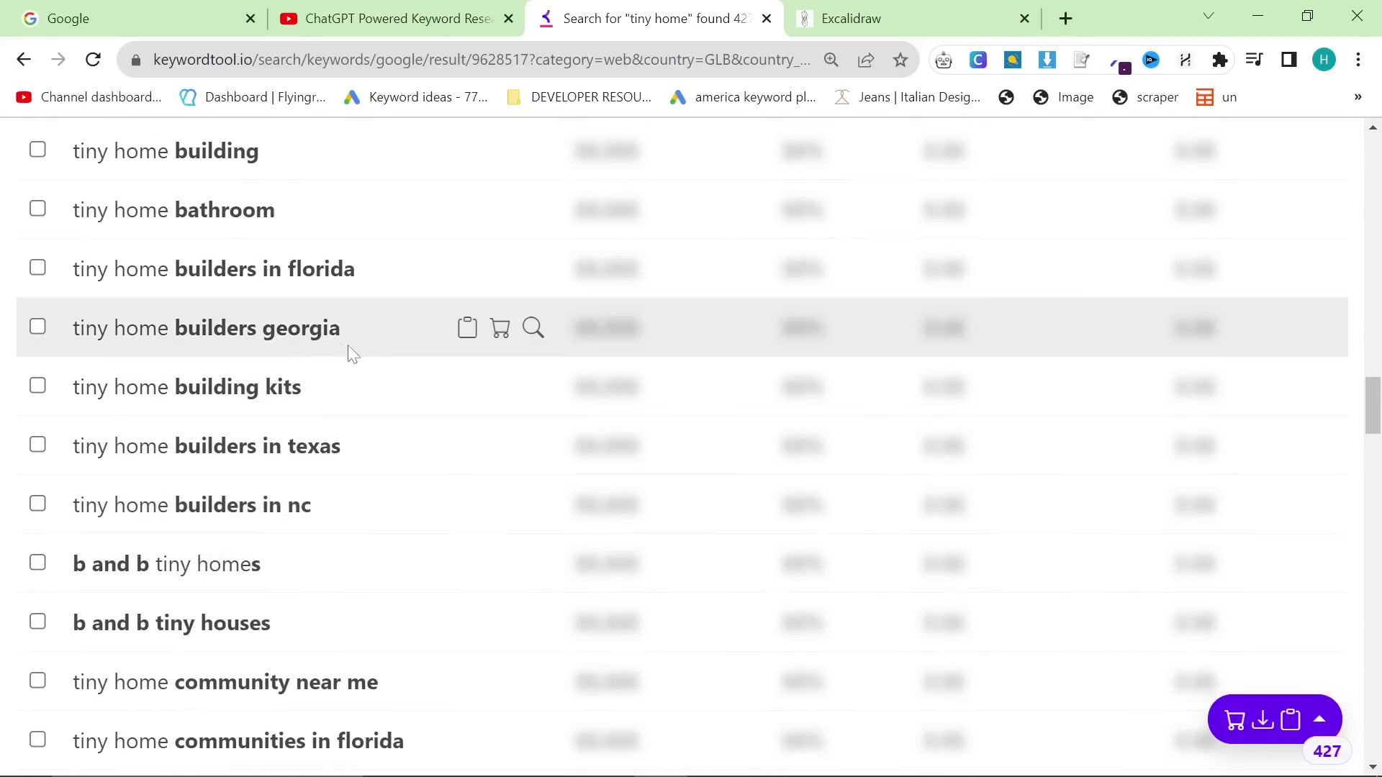
{"action": "left_click_drag", "start_coordinate": [348, 344], "coordinate": [83, 338]}
{"action": "triple_click", "coordinate": [253, 334]}
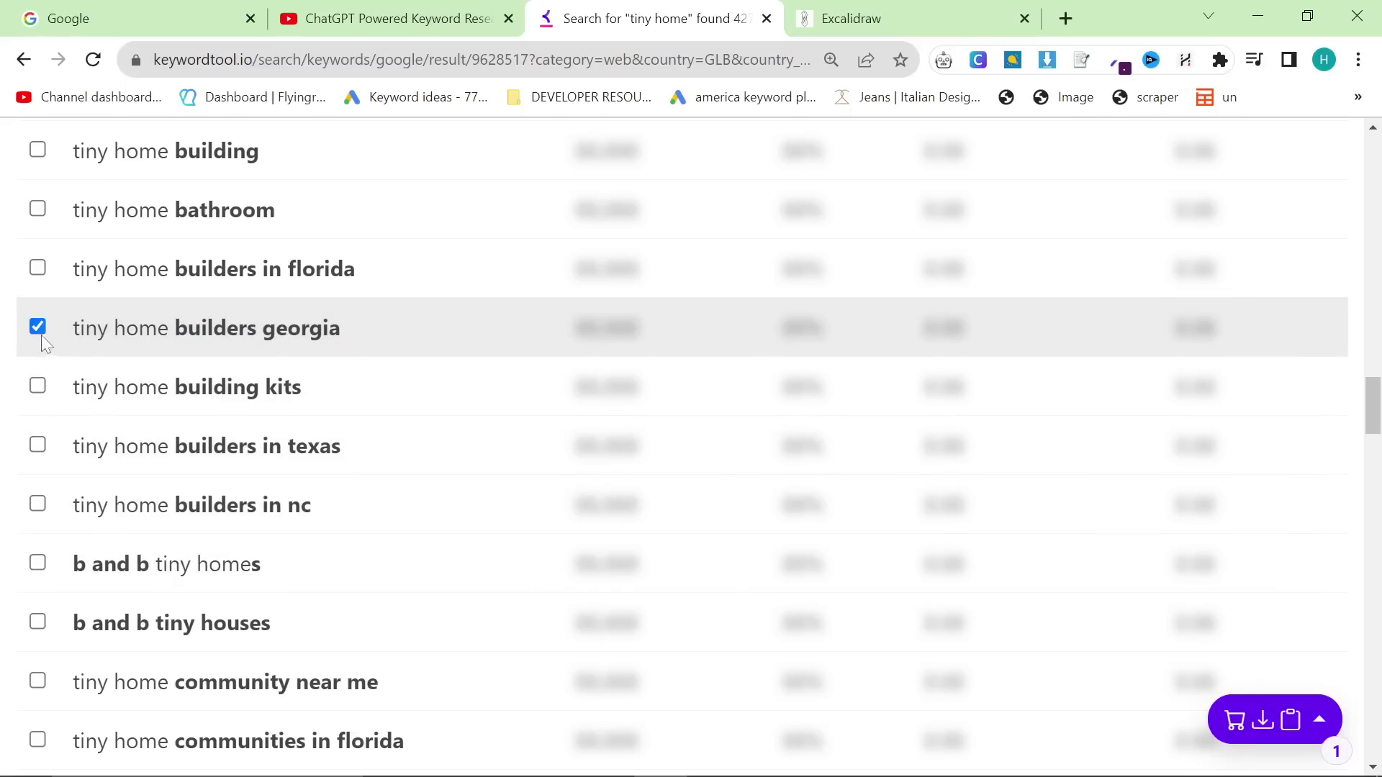
{"action": "left_click", "coordinate": [39, 330]}
{"action": "scroll", "coordinate": [271, 626], "scroll_direction": "down", "scroll_amount": 8}
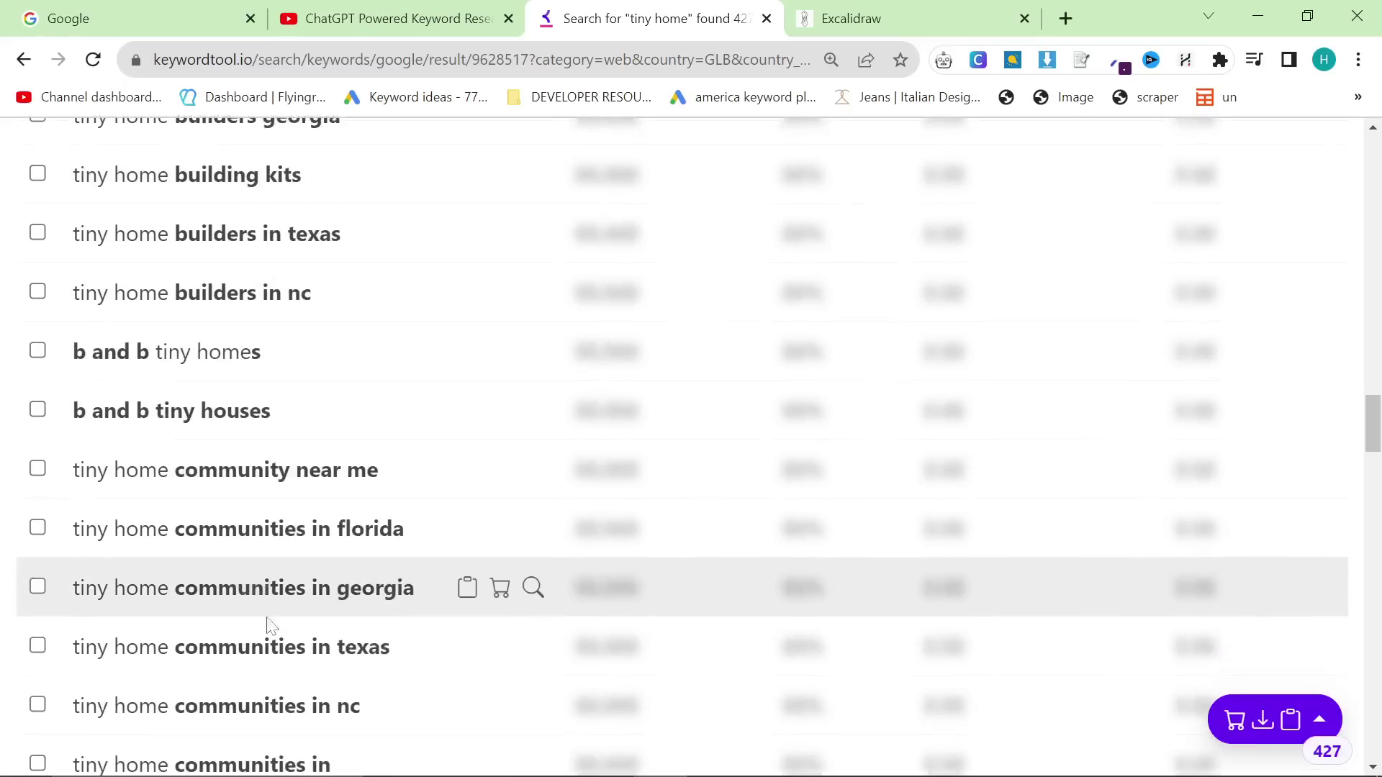
{"action": "scroll", "coordinate": [302, 617], "scroll_direction": "down", "scroll_amount": 6}
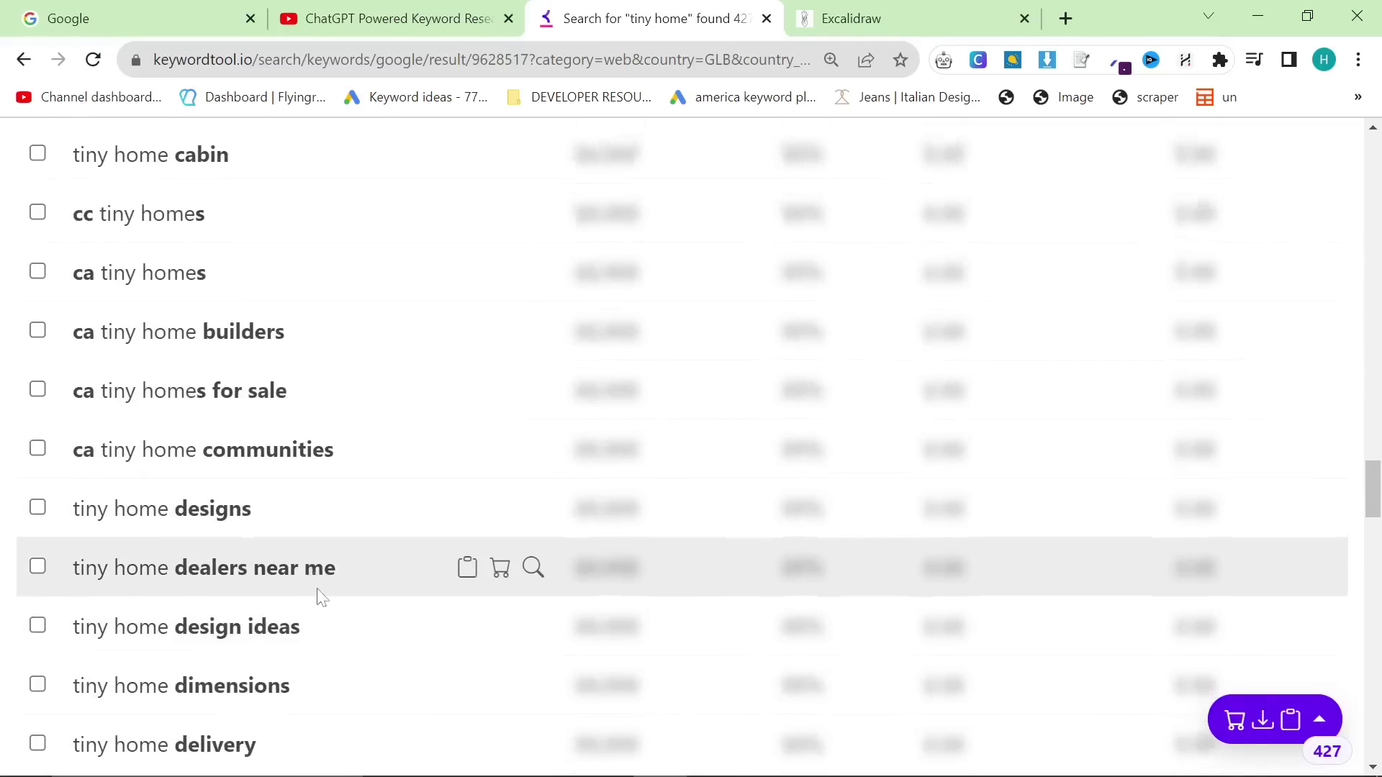
{"action": "scroll", "coordinate": [324, 590], "scroll_direction": "down", "scroll_amount": 3}
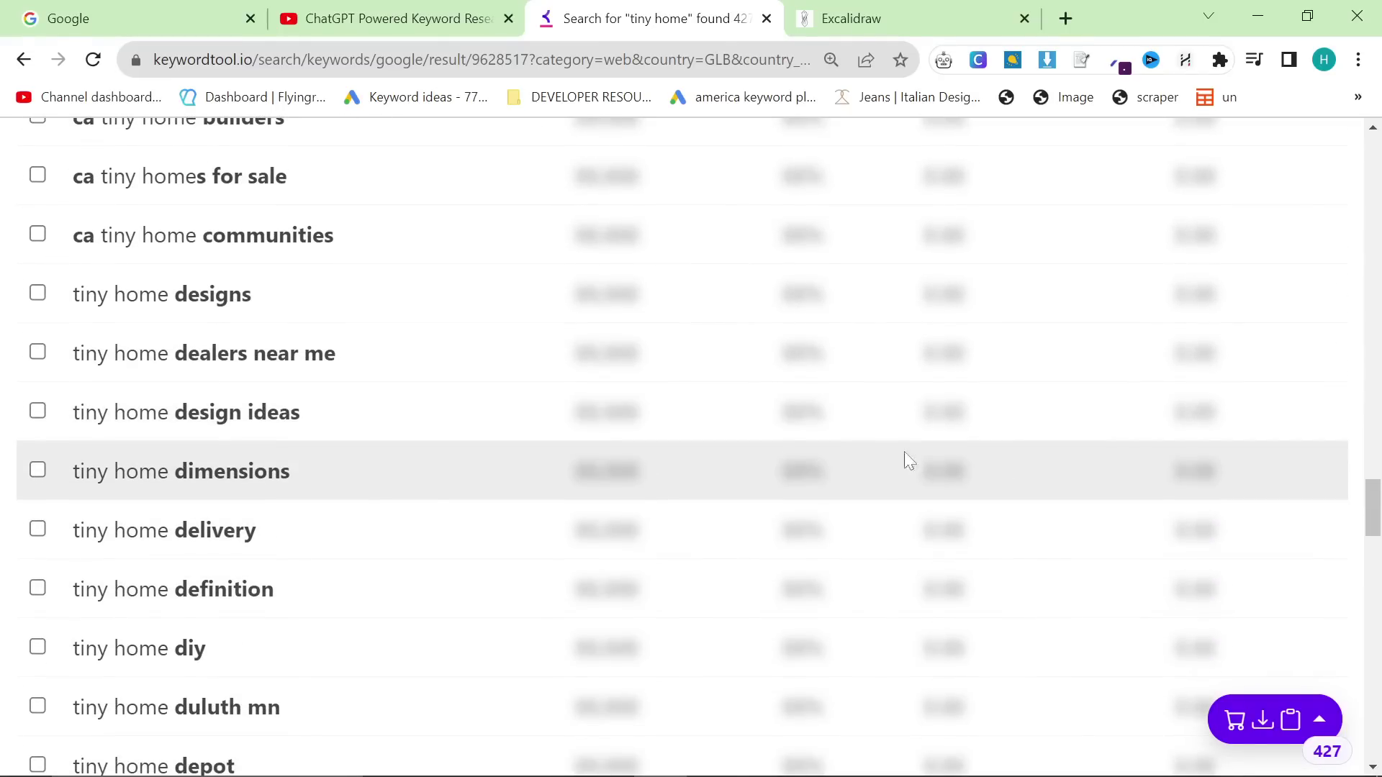
{"action": "left_click_drag", "start_coordinate": [1372, 507], "coordinate": [1372, 151]}
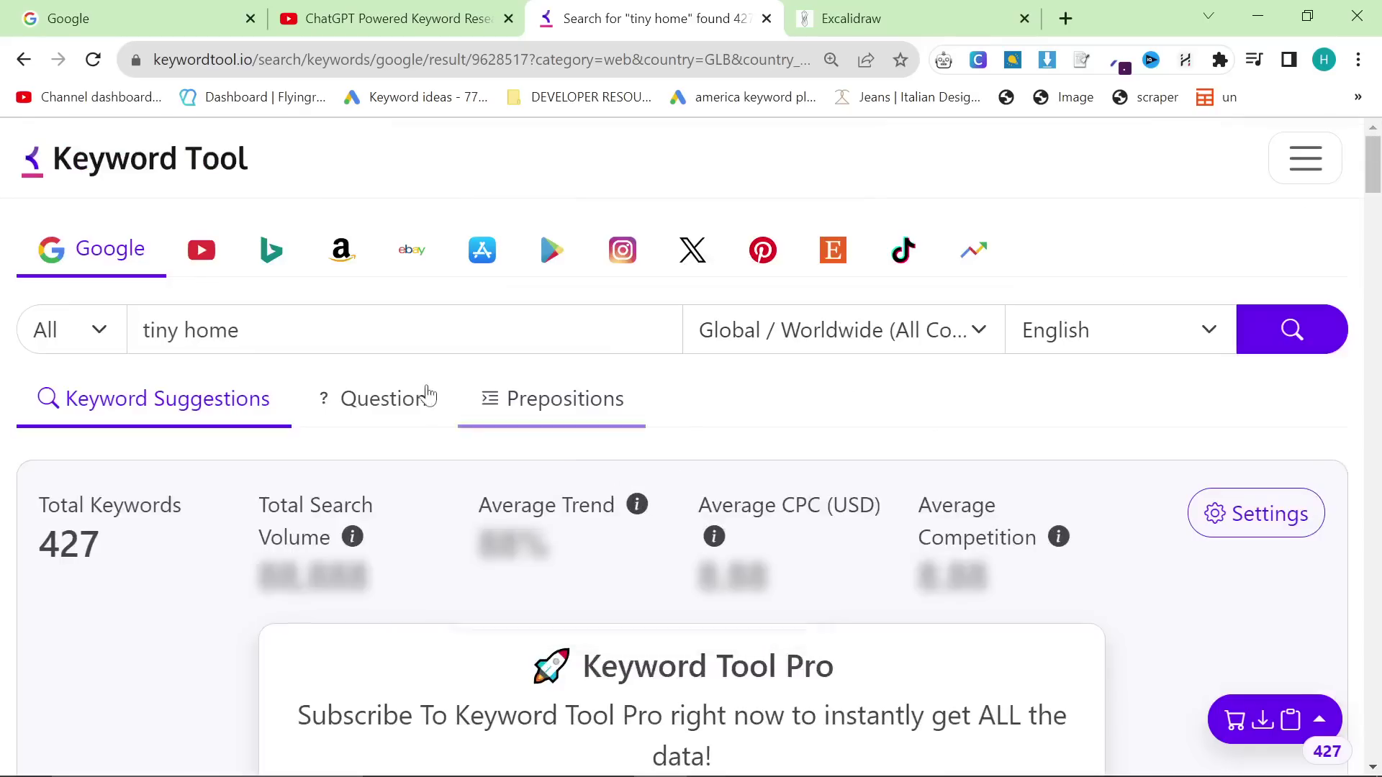
Step: Show the Questions tab of tiny home keyword suggestions and scroll through them
{"action": "left_click", "coordinate": [401, 398]}
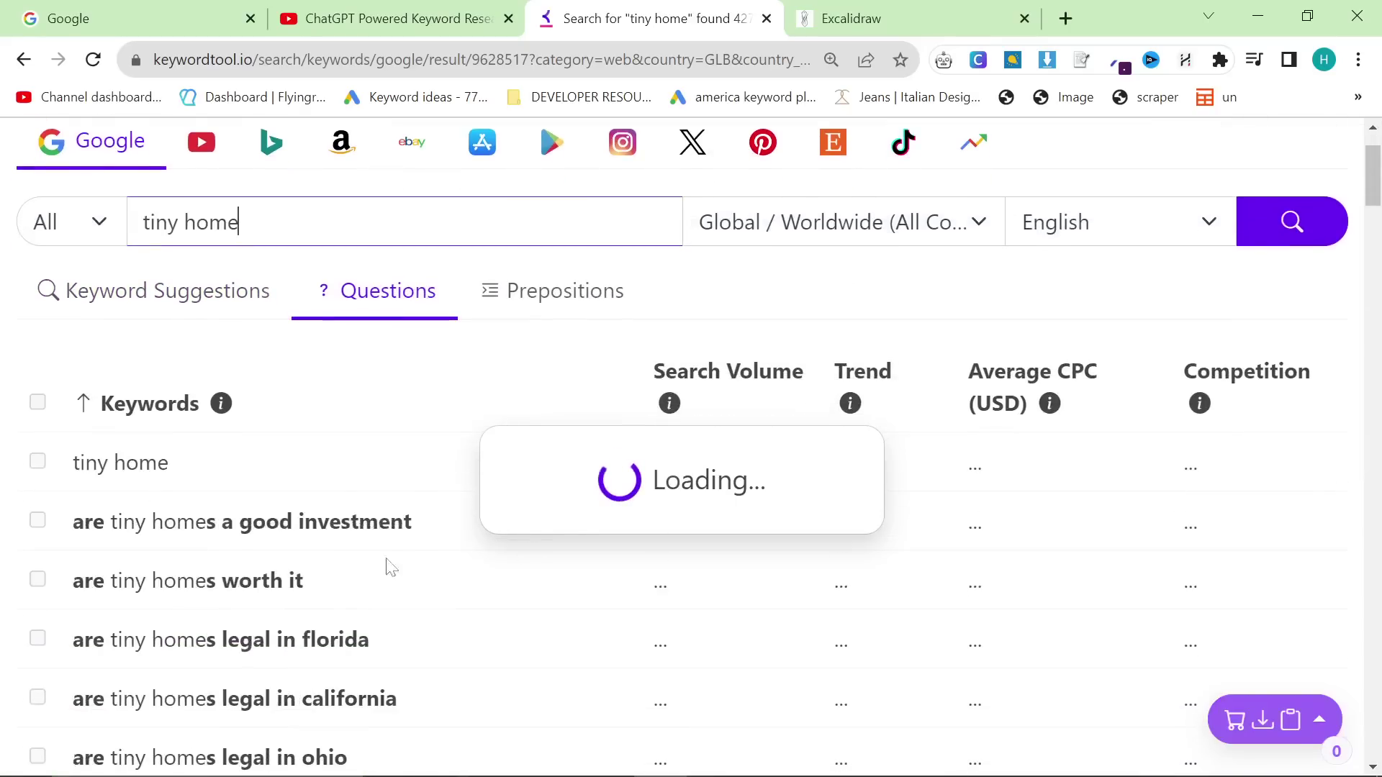
{"action": "scroll", "coordinate": [293, 572], "scroll_direction": "down", "scroll_amount": 5}
{"action": "scroll", "coordinate": [302, 576], "scroll_direction": "down", "scroll_amount": 1}
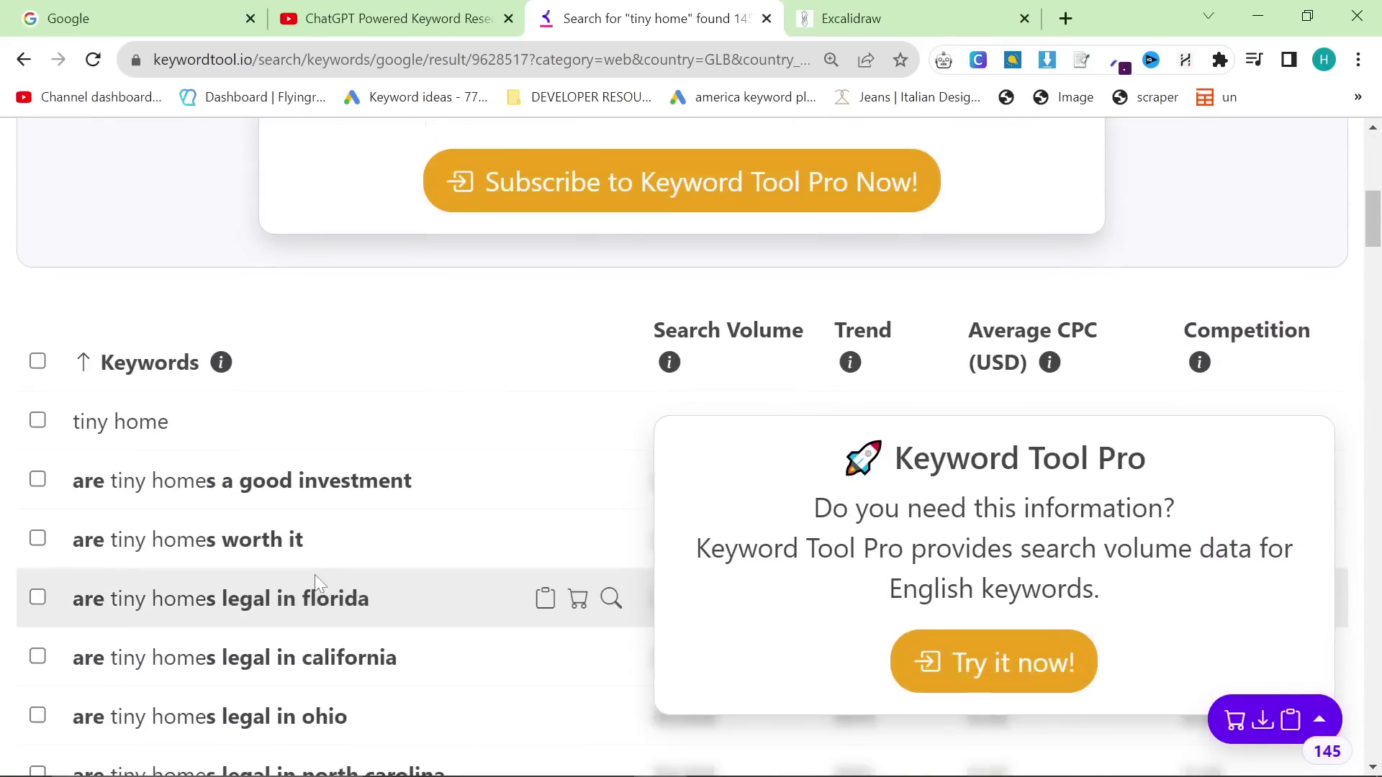
{"action": "scroll", "coordinate": [26, 539], "scroll_direction": "down", "scroll_amount": 1}
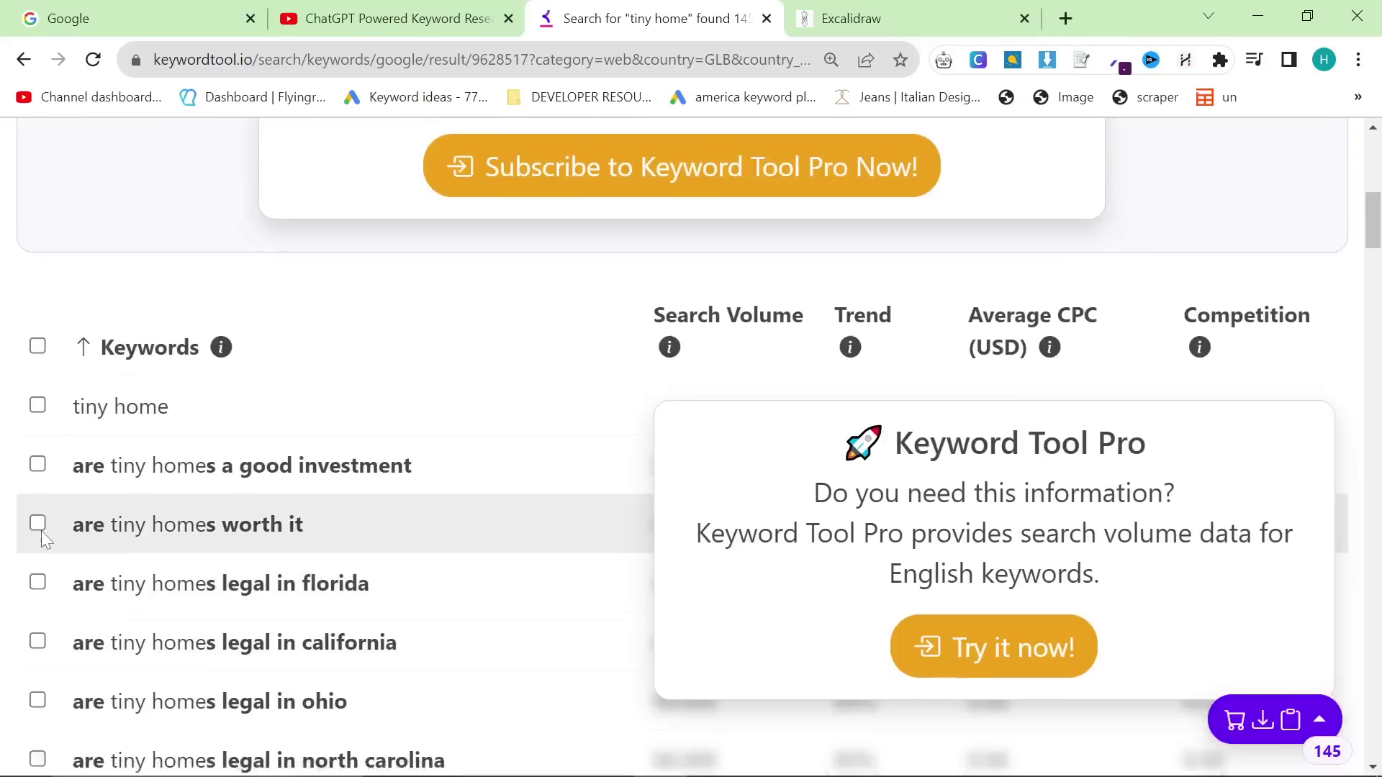
Step: Tick the 'are tiny homes a good investment' suggestion as the selected keyword
{"action": "left_click_drag", "start_coordinate": [108, 374], "coordinate": [414, 385]}
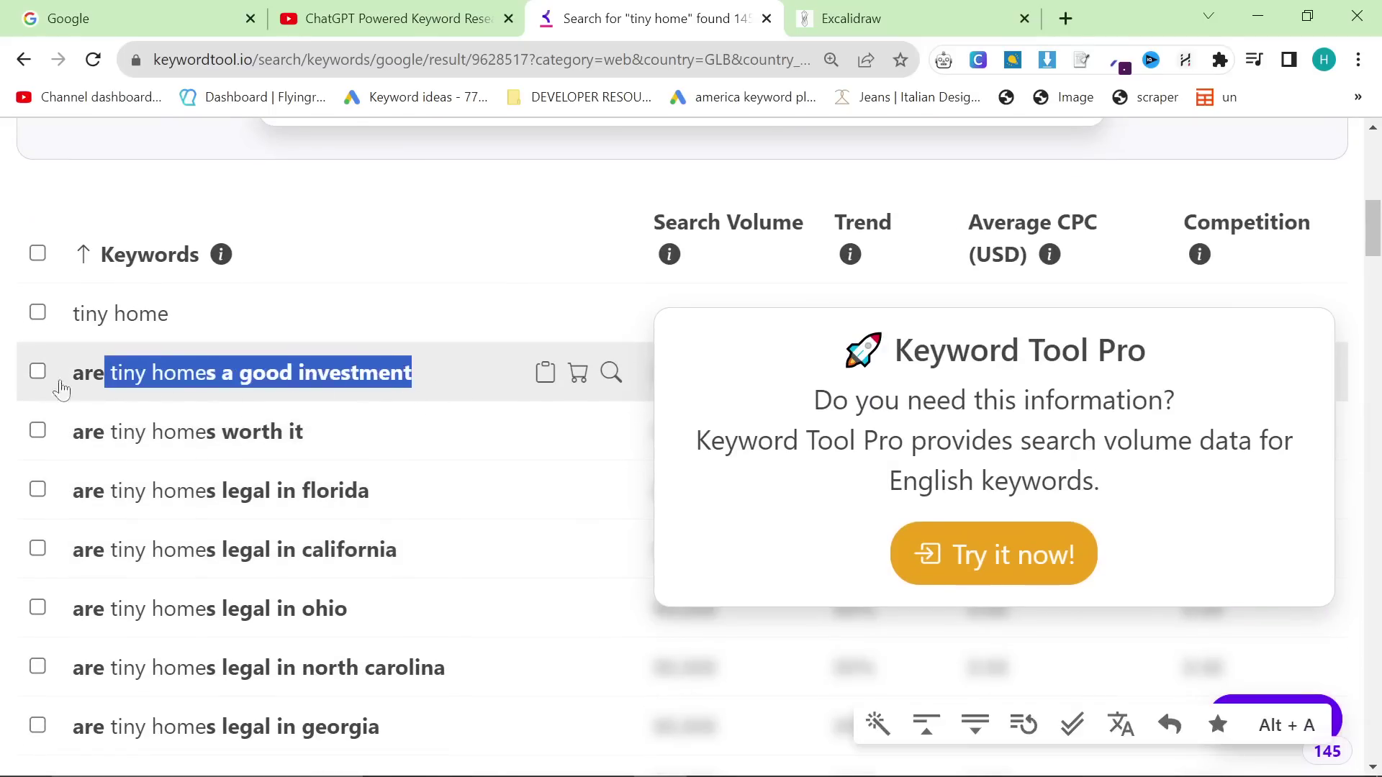
{"action": "left_click_drag", "start_coordinate": [85, 432], "coordinate": [337, 448]}
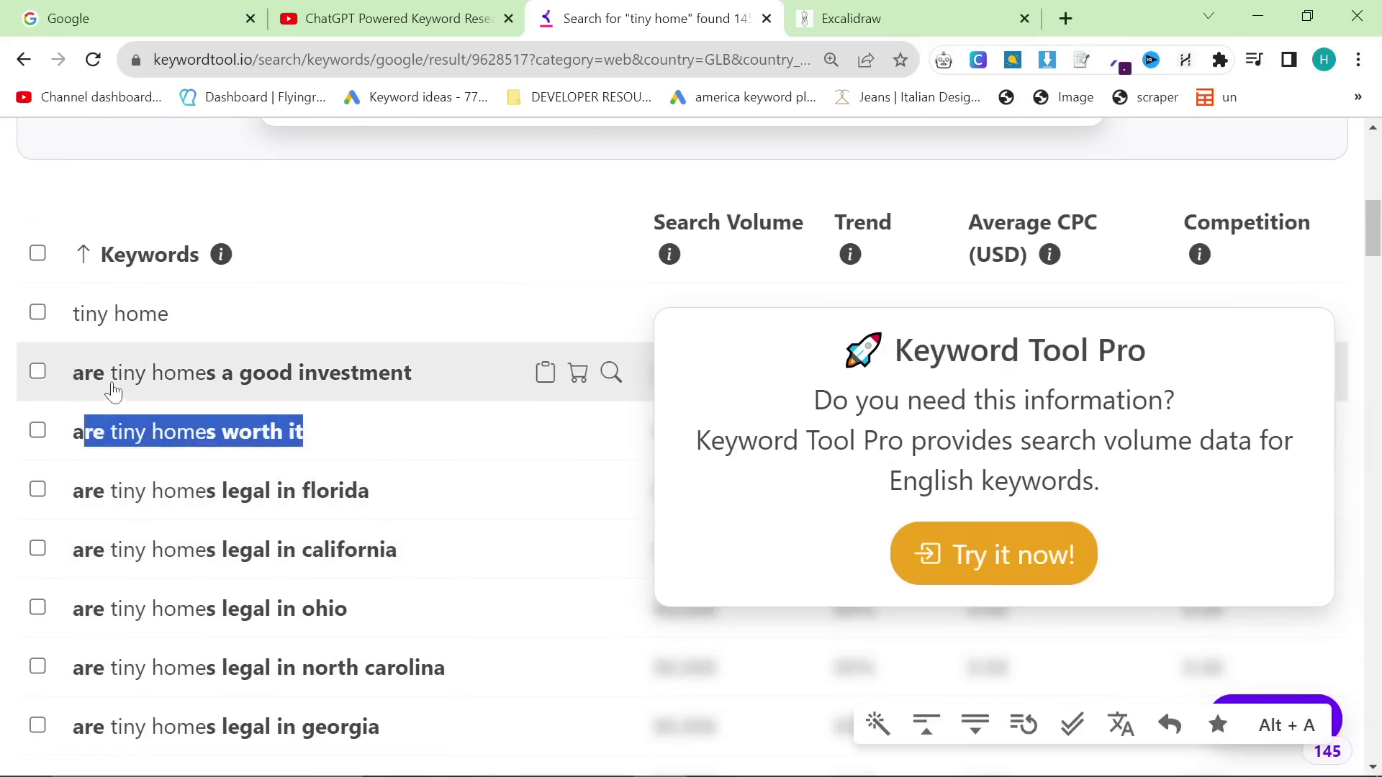
{"action": "left_click", "coordinate": [75, 376]}
{"action": "left_click_drag", "start_coordinate": [74, 376], "coordinate": [337, 452]}
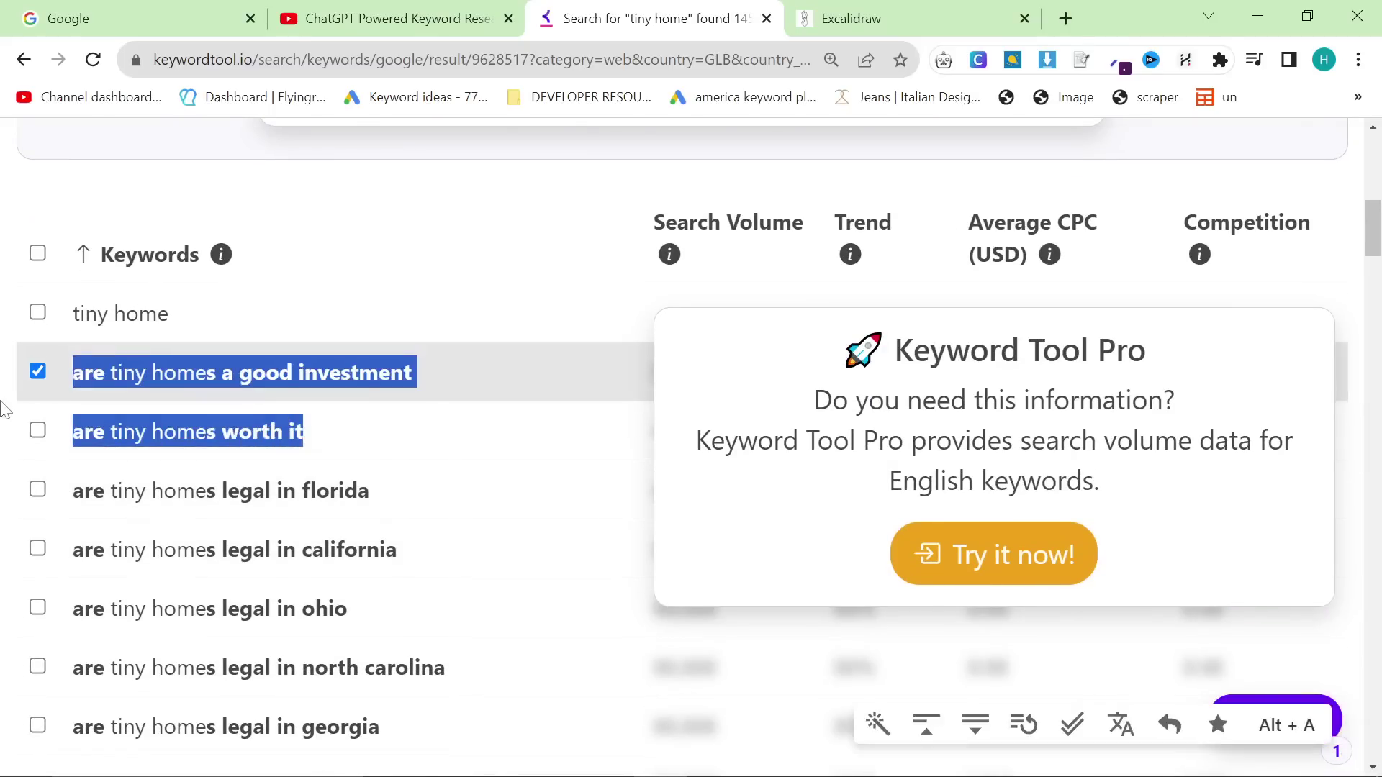
{"action": "scroll", "coordinate": [161, 471], "scroll_direction": "down", "scroll_amount": 8}
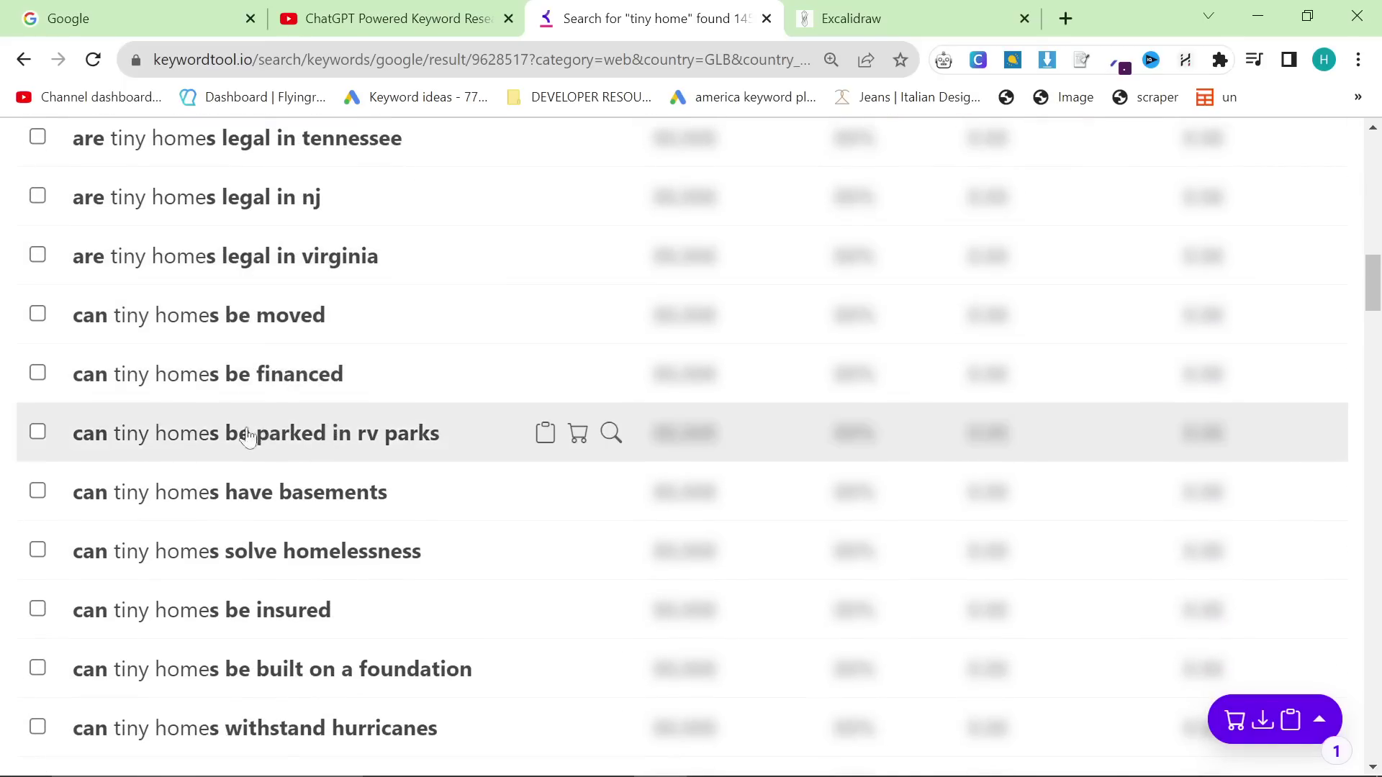
{"action": "scroll", "coordinate": [381, 479], "scroll_direction": "down", "scroll_amount": 2}
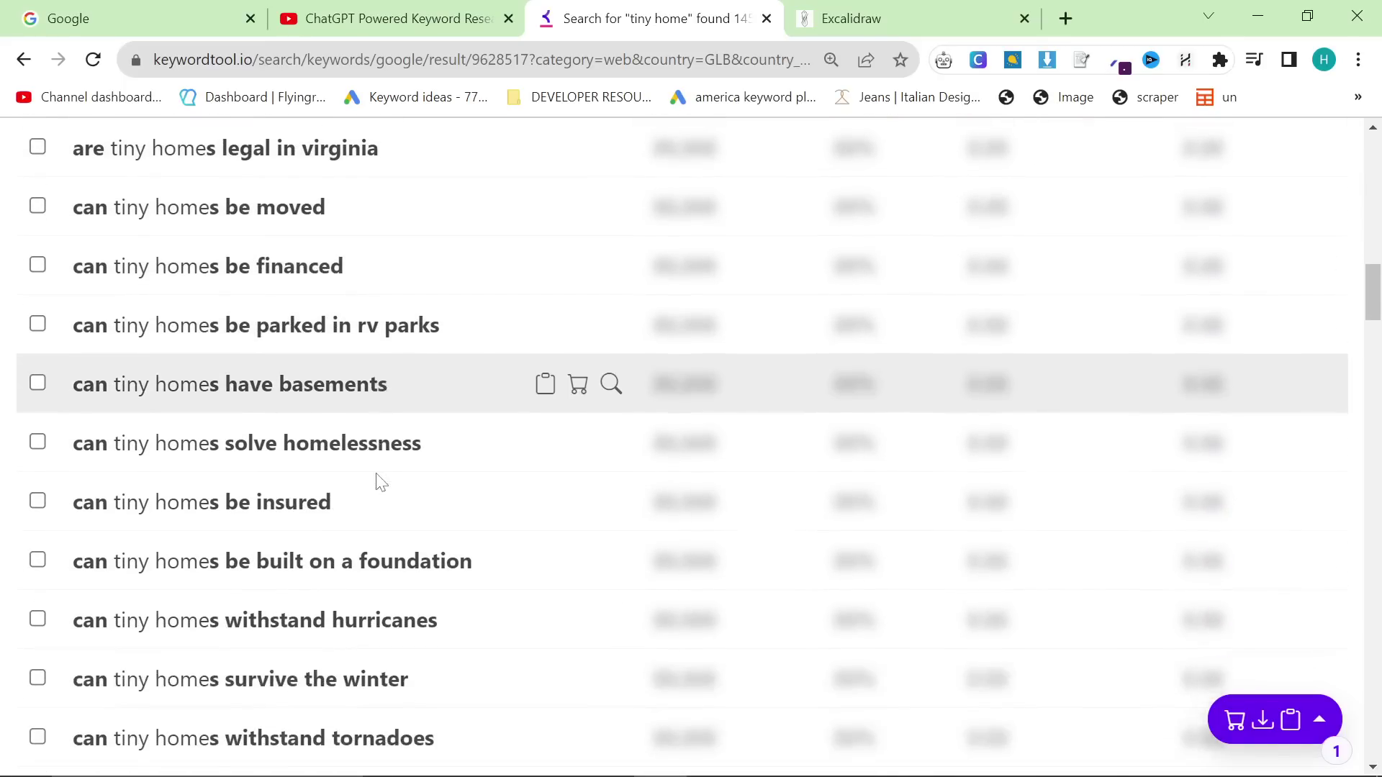
{"action": "scroll", "coordinate": [374, 475], "scroll_direction": "up", "scroll_amount": 2}
Step: Open ahrefs.com in a window of another Chrome profile
{"action": "left_click", "coordinate": [1324, 59]}
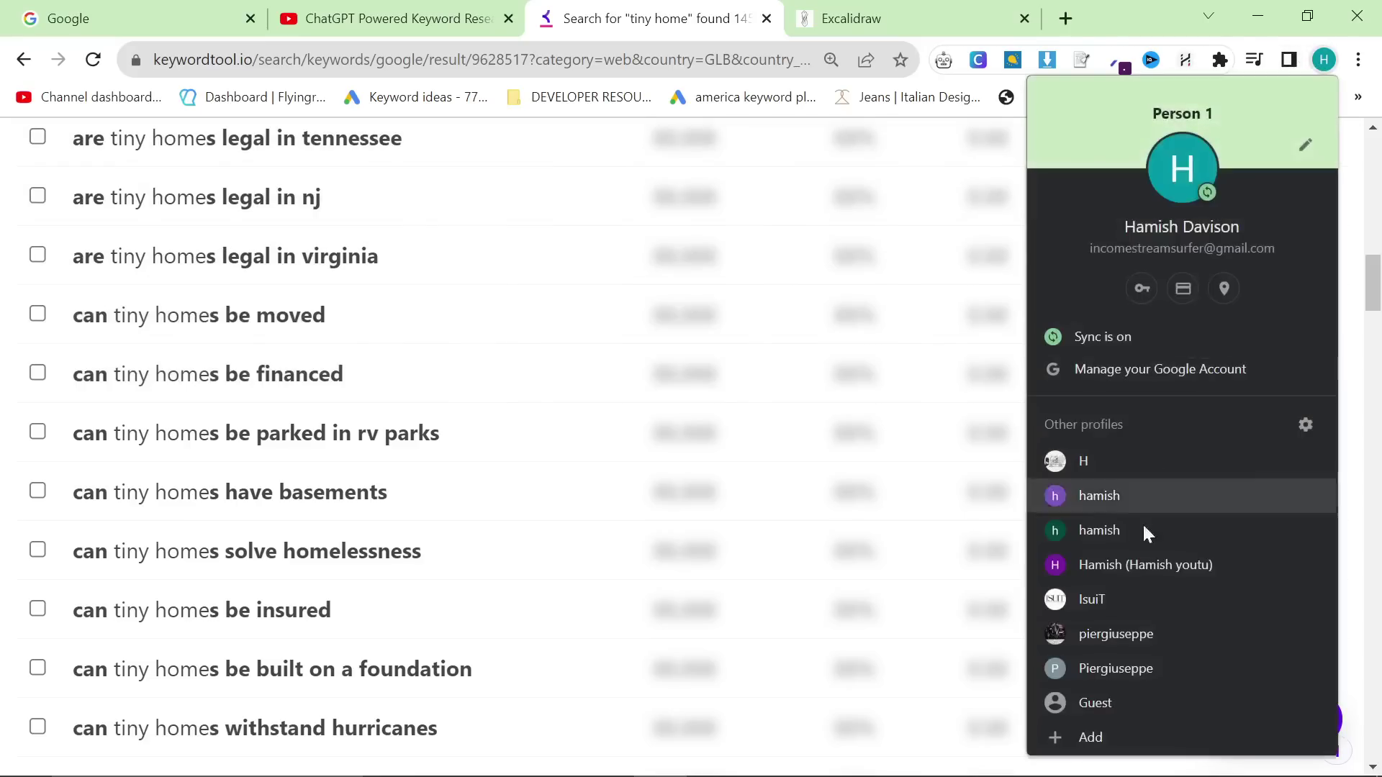
{"action": "left_click", "coordinate": [1070, 635]}
{"action": "type", "text": "ahr"}
{"action": "key", "text": "Return"}
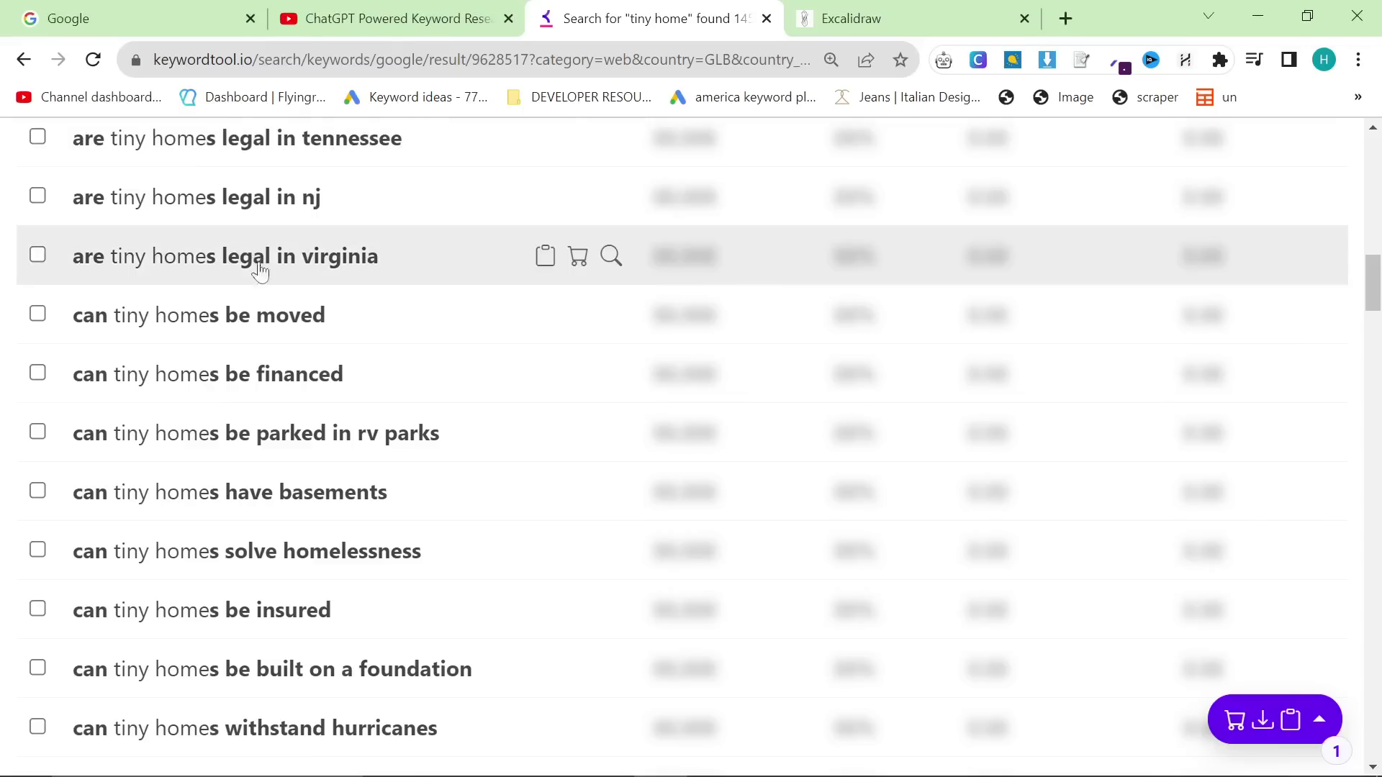
{"action": "scroll", "coordinate": [334, 506], "scroll_direction": "up", "scroll_amount": 3}
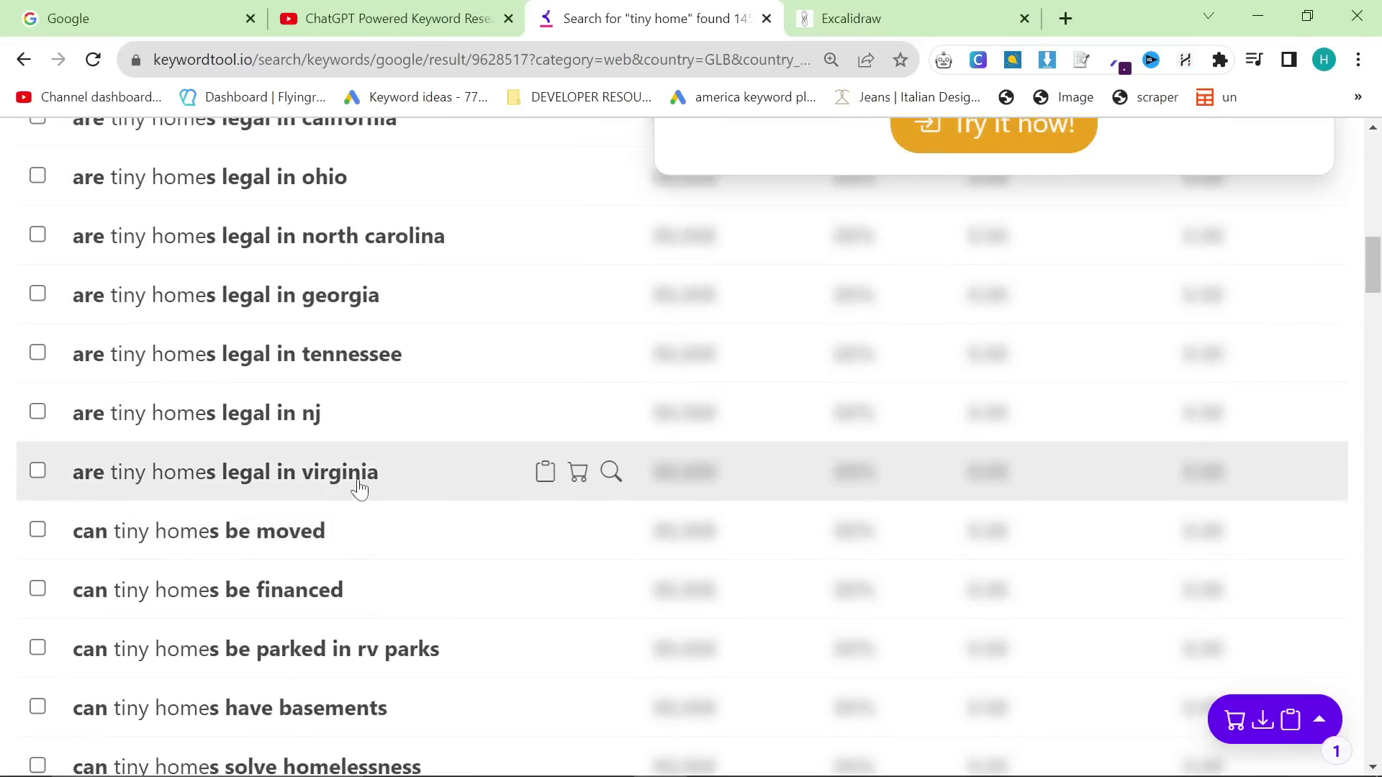
{"action": "key", "text": "alt+Tab"}
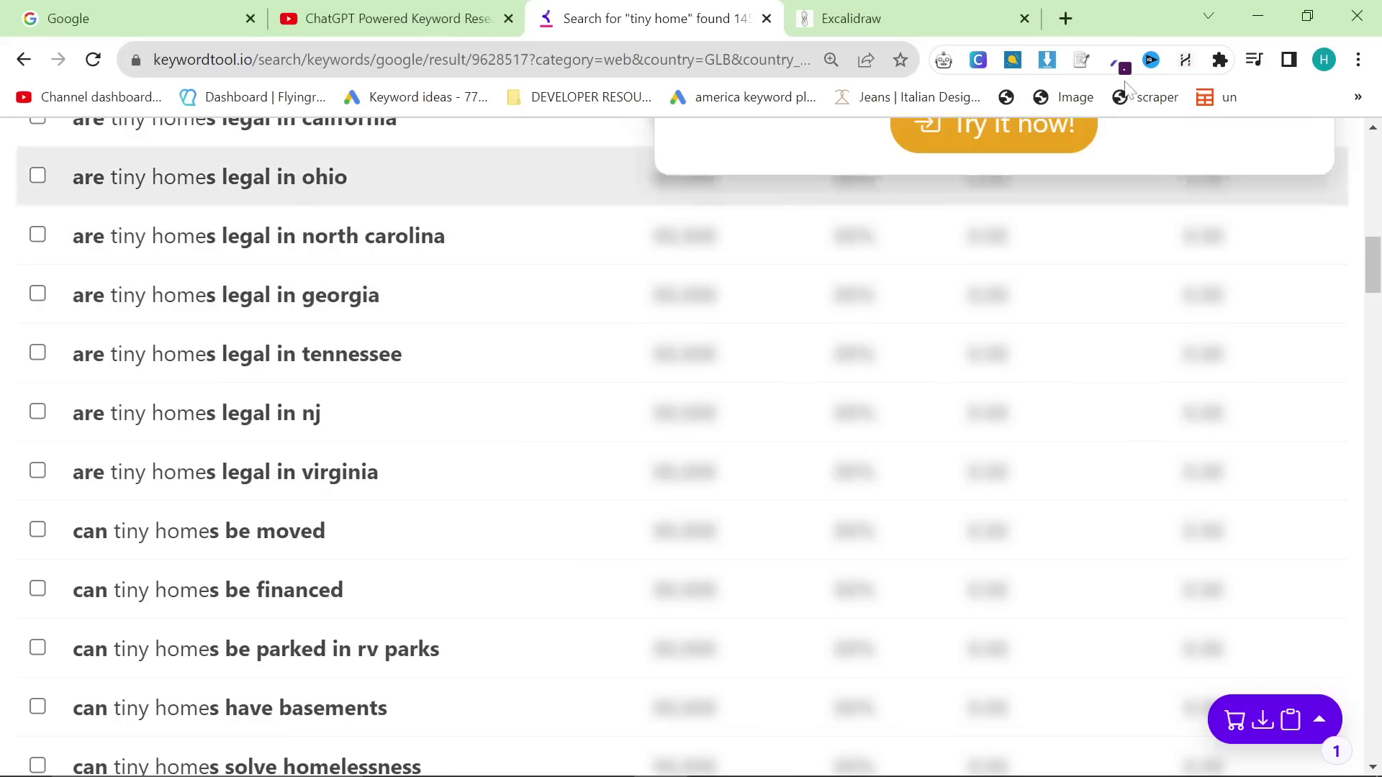
Step: Open the Google Ads home page in a third Chrome profile's window
{"action": "left_click", "coordinate": [1325, 59]}
{"action": "left_click", "coordinate": [1099, 496]}
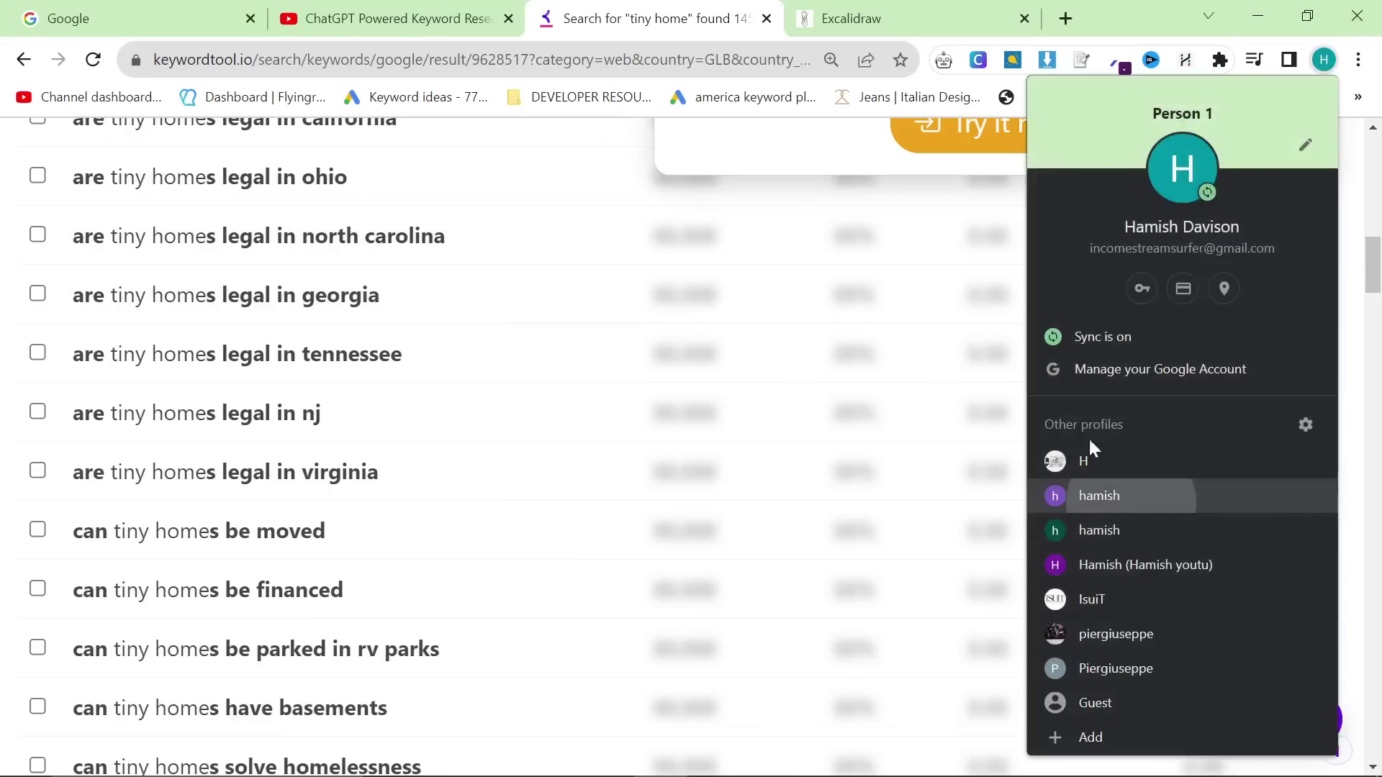
{"action": "type", "text": "ads.google.com"}
{"action": "left_click", "coordinate": [549, 122]}
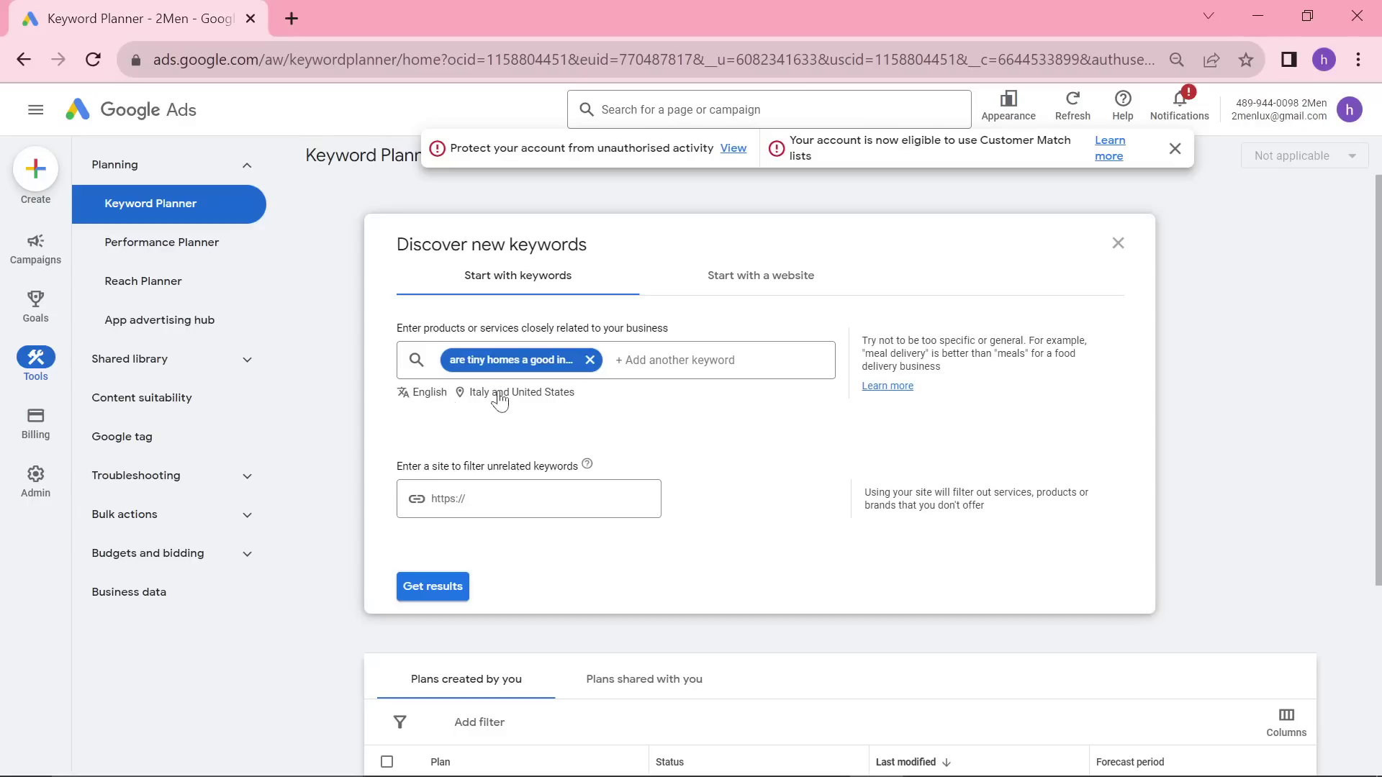
Step: Get Keyword Planner ideas for 'are tiny homes a good investment': 170 monthly searches, low competition
{"action": "key", "text": "BackSpace"}
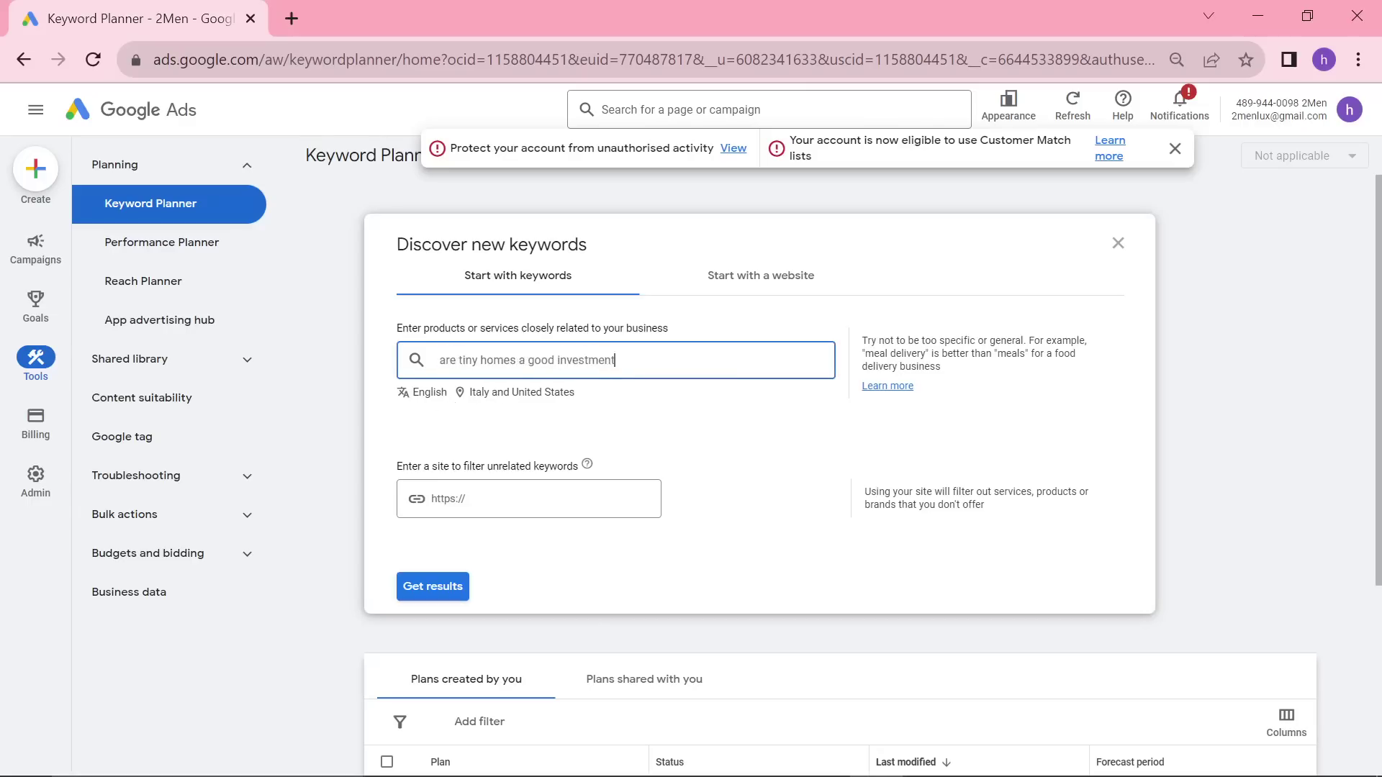
{"action": "key", "text": "Return"}
{"action": "left_click", "coordinate": [432, 587]}
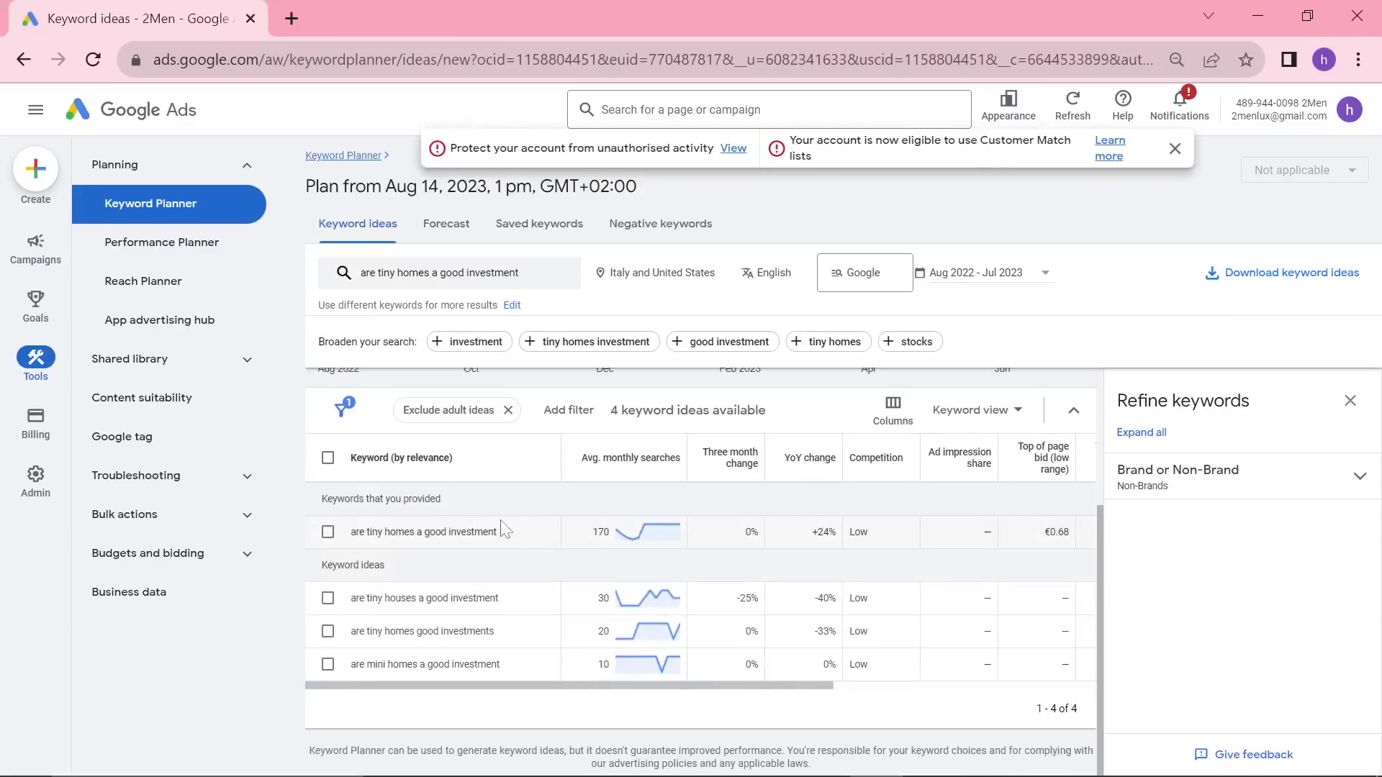
{"action": "mouse_move", "coordinate": [650, 537]}
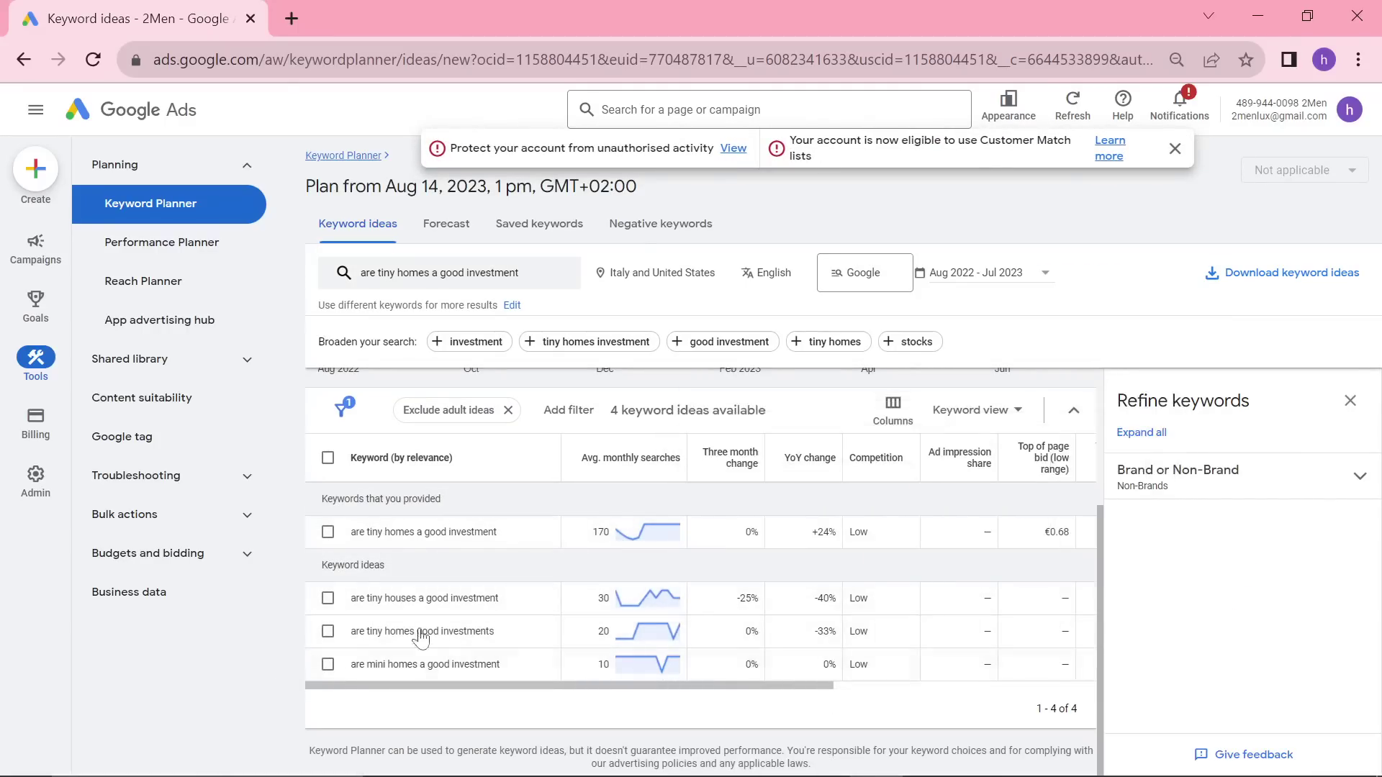
{"action": "key", "text": "alt+Tab"}
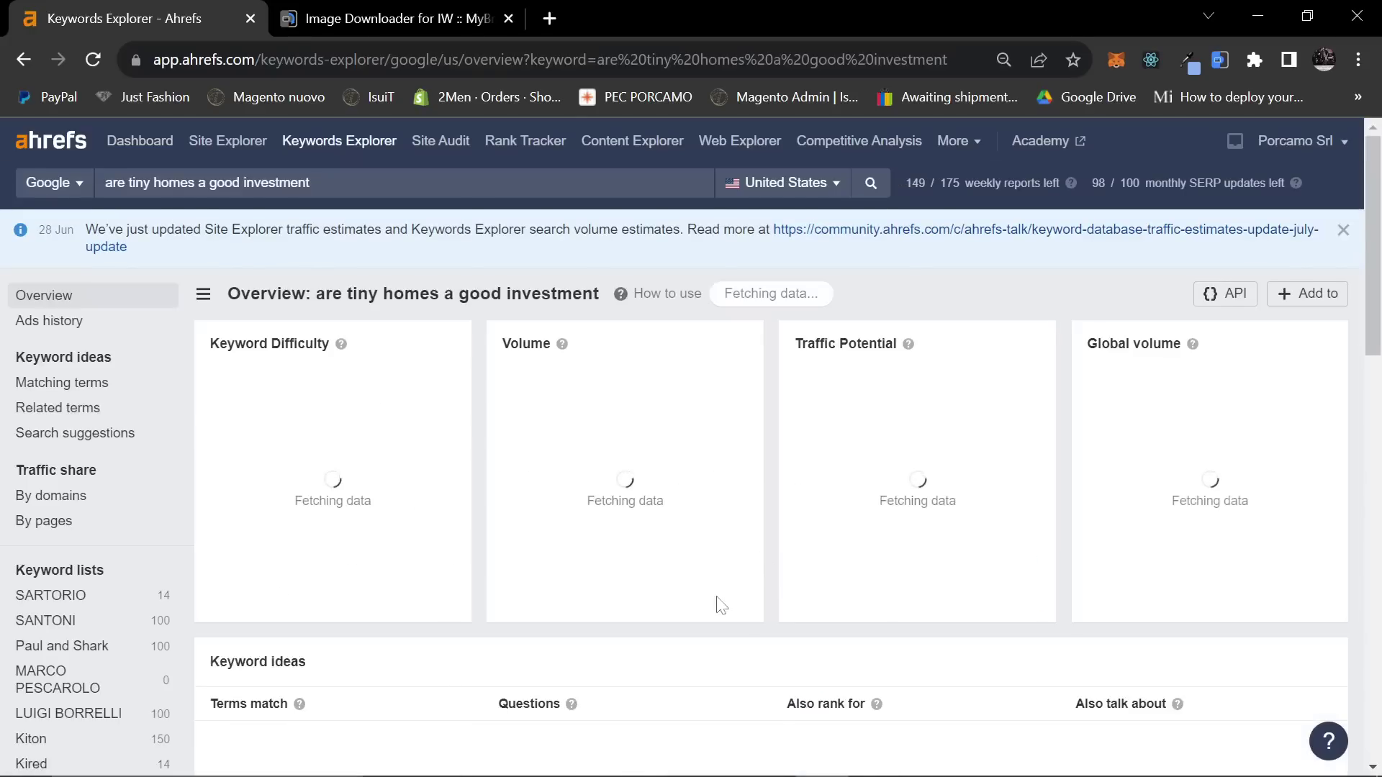
Step: Review the Ahrefs overview for the keyword: difficulty 17, US volume 150
{"action": "scroll", "coordinate": [716, 603], "scroll_direction": "down", "scroll_amount": 1}
{"action": "scroll", "coordinate": [648, 551], "scroll_direction": "down", "scroll_amount": 1}
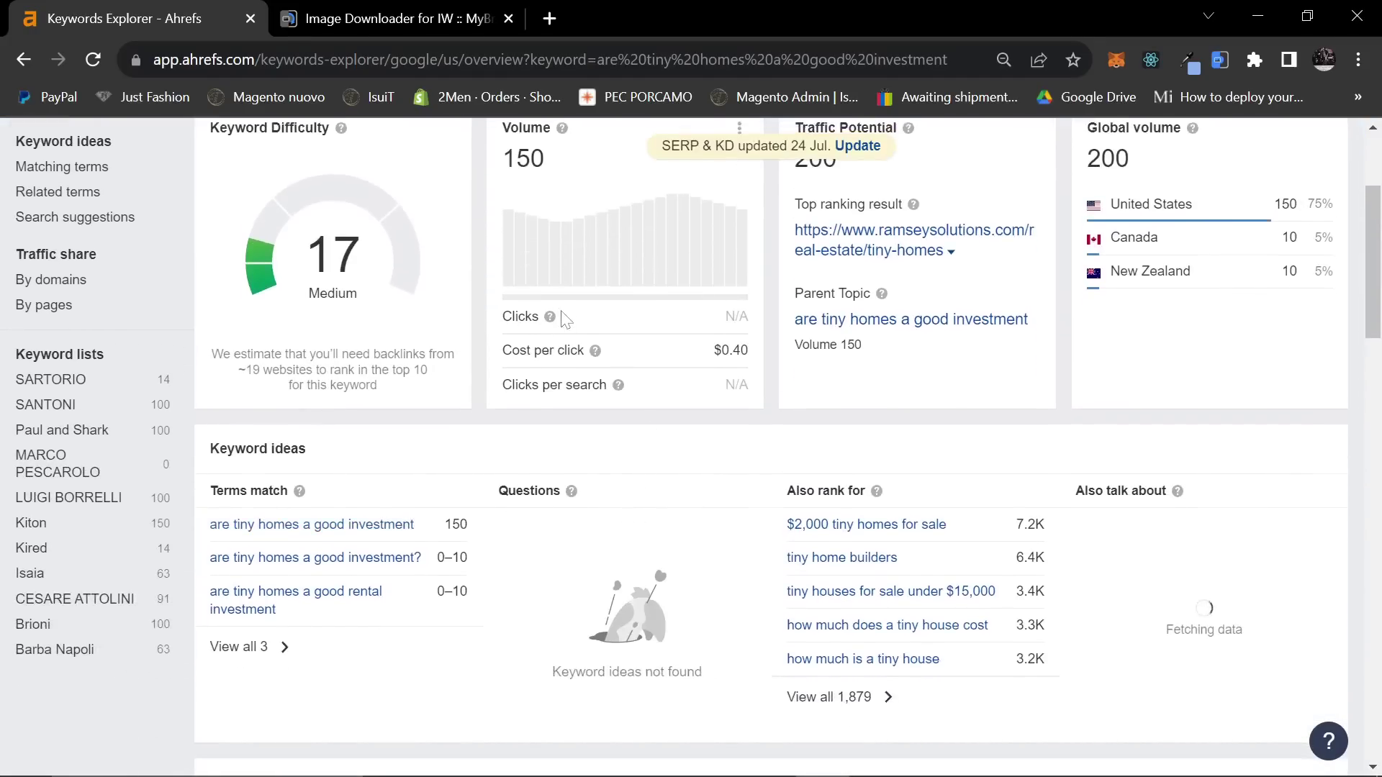
{"action": "scroll", "coordinate": [952, 263], "scroll_direction": "up", "scroll_amount": 4}
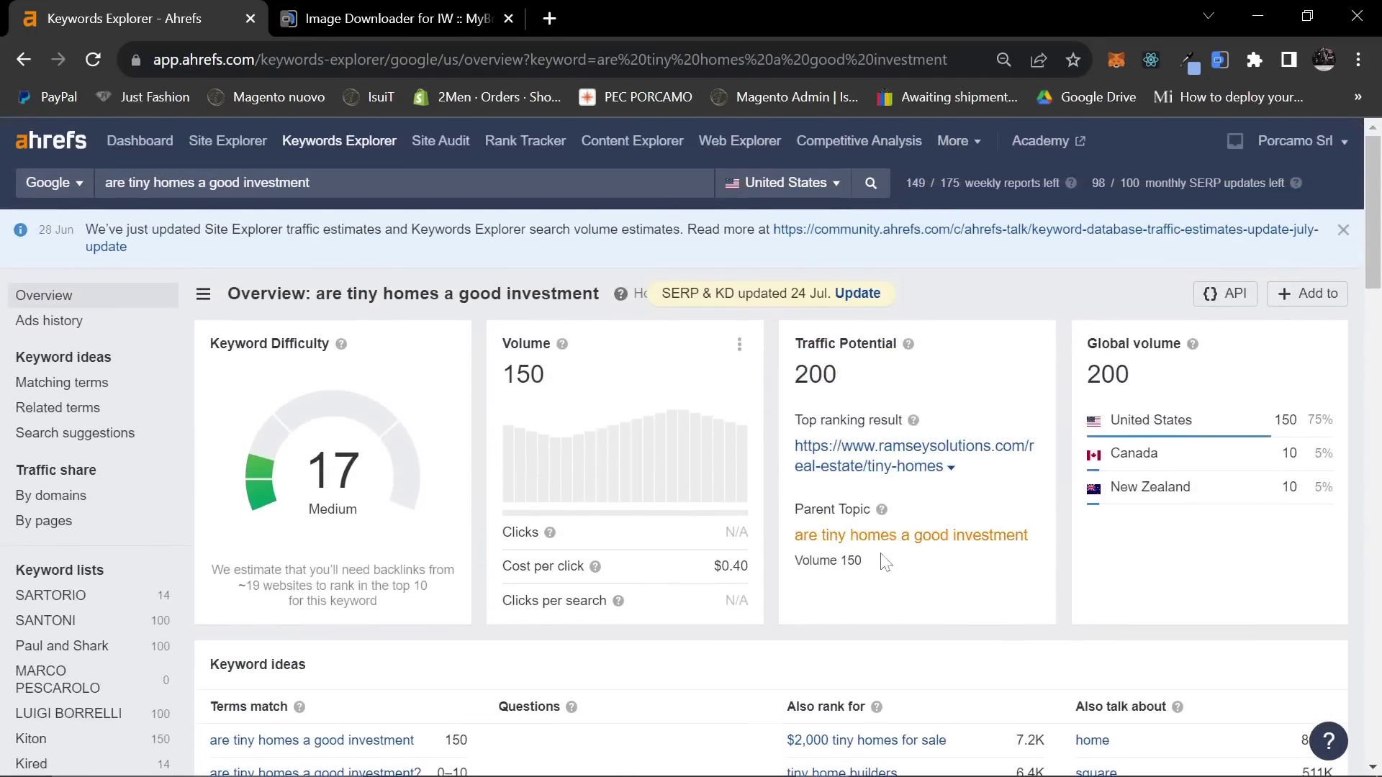
{"action": "scroll", "coordinate": [833, 632], "scroll_direction": "down", "scroll_amount": 4}
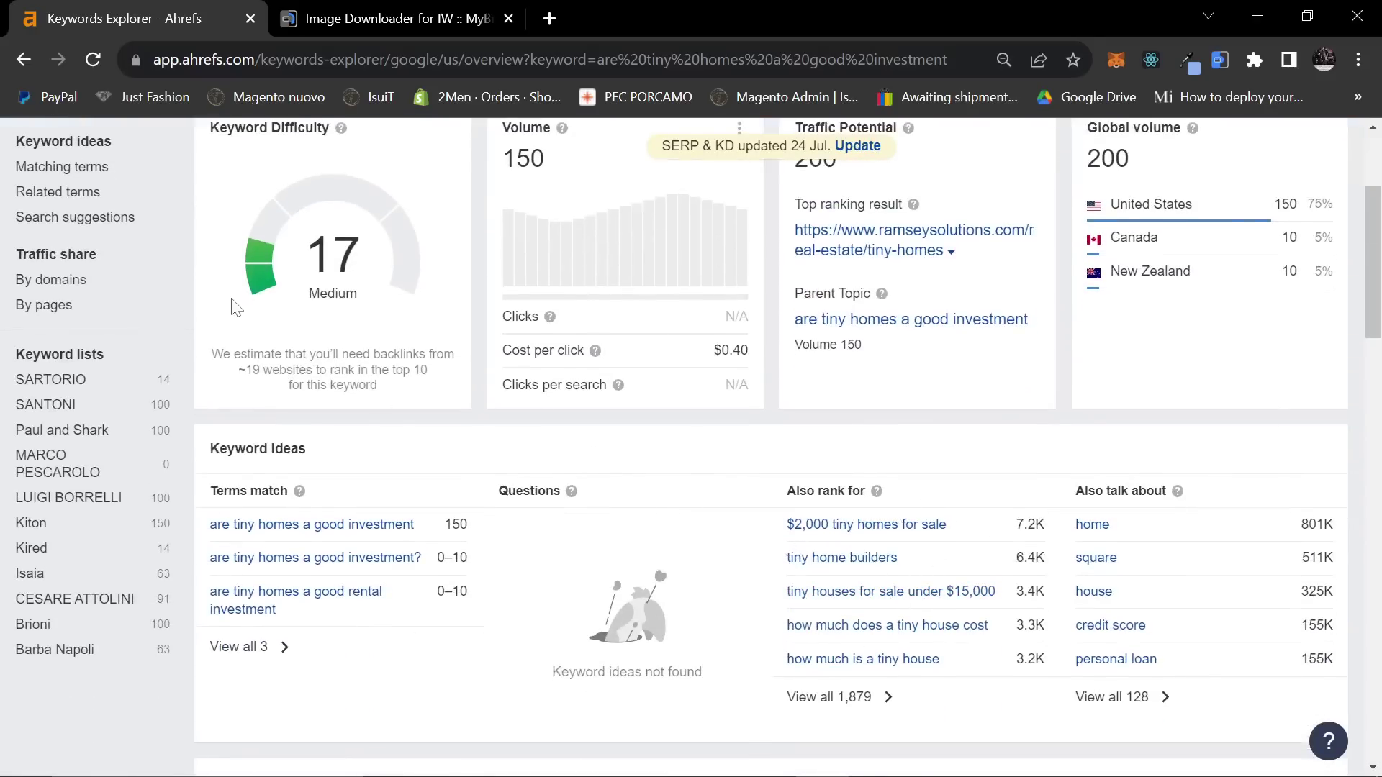
{"action": "key", "text": "alt+Tab"}
{"action": "key", "text": "alt+Tab"}
Step: Clear the row highlight and load the Prepositions keyword ideas for tiny home
{"action": "scroll", "coordinate": [14, 457], "scroll_direction": "down", "scroll_amount": 2}
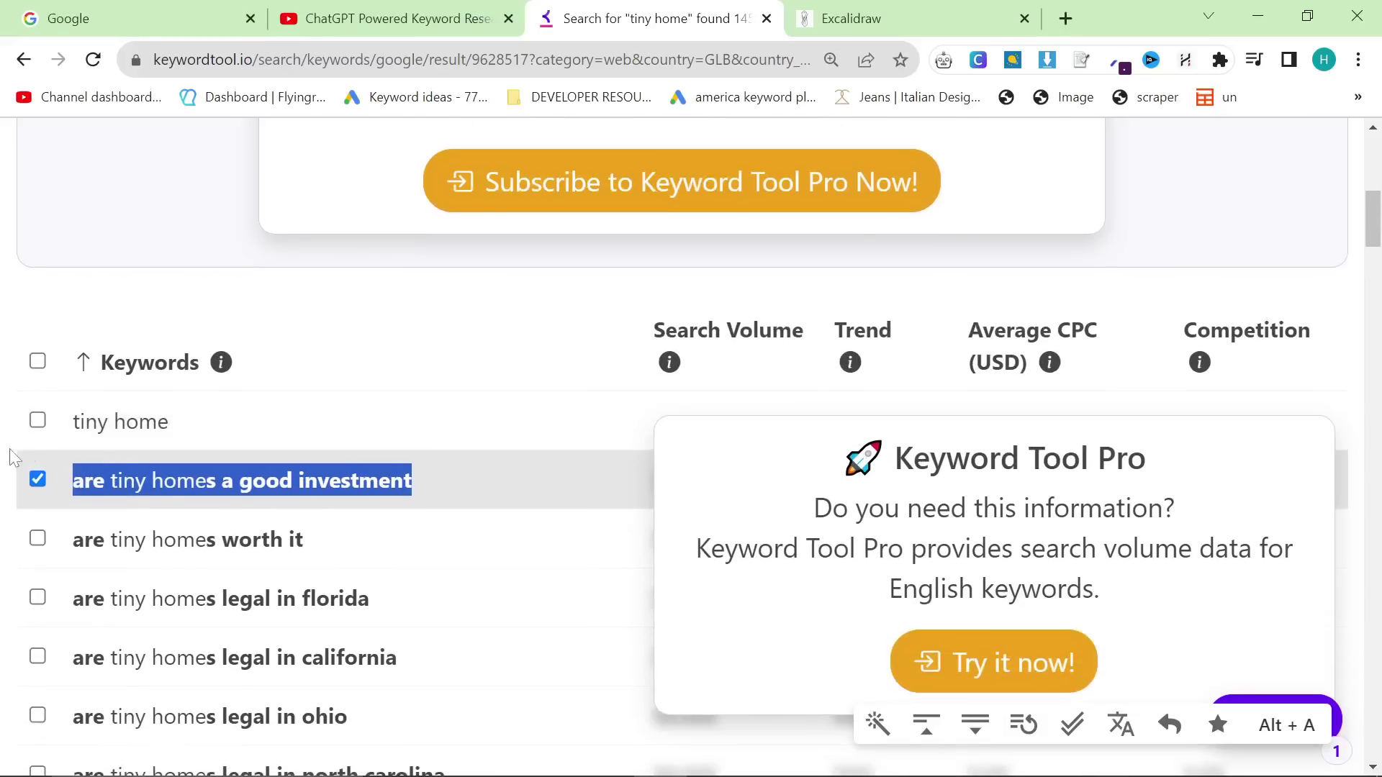
{"action": "left_click", "coordinate": [3, 477]}
{"action": "scroll", "coordinate": [145, 441], "scroll_direction": "down", "scroll_amount": 7}
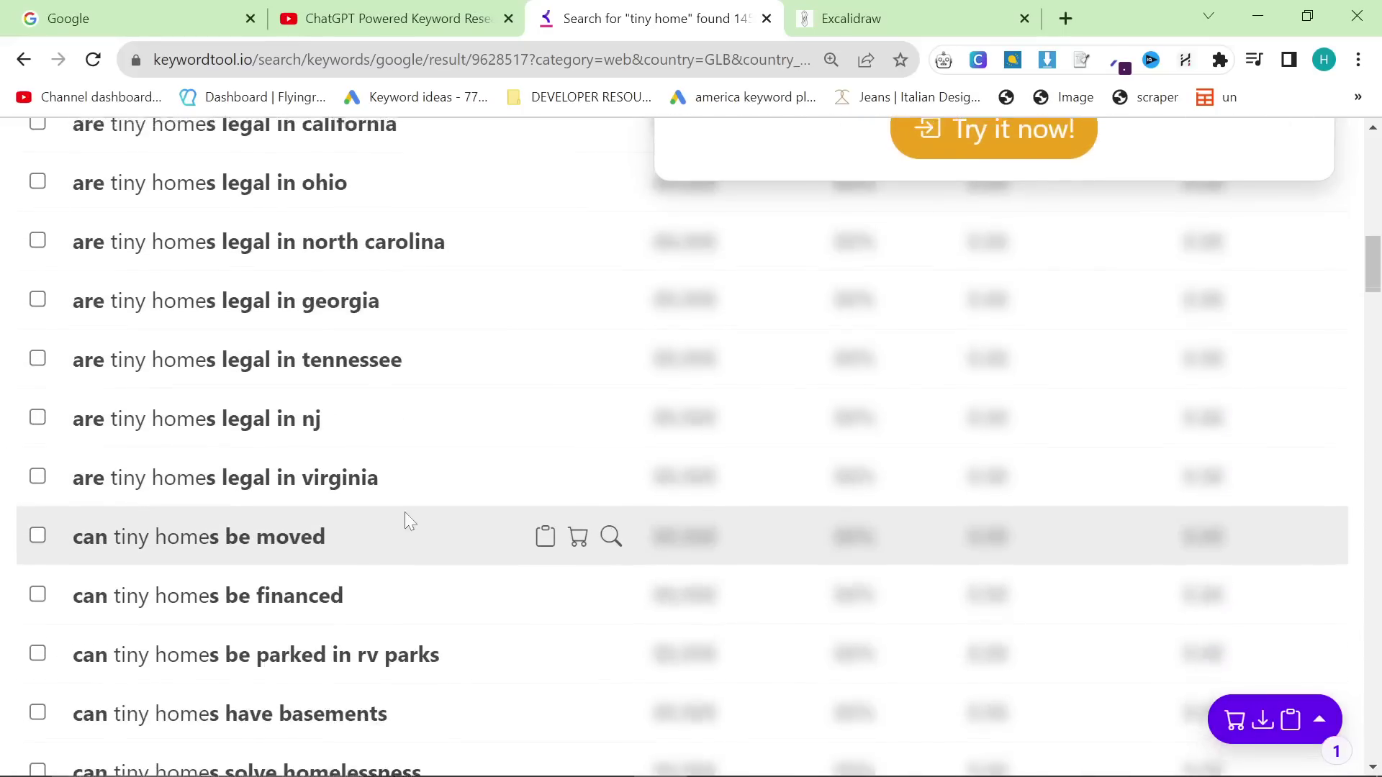
{"action": "scroll", "coordinate": [413, 529], "scroll_direction": "up", "scroll_amount": 12}
{"action": "scroll", "coordinate": [417, 558], "scroll_direction": "down", "scroll_amount": 10}
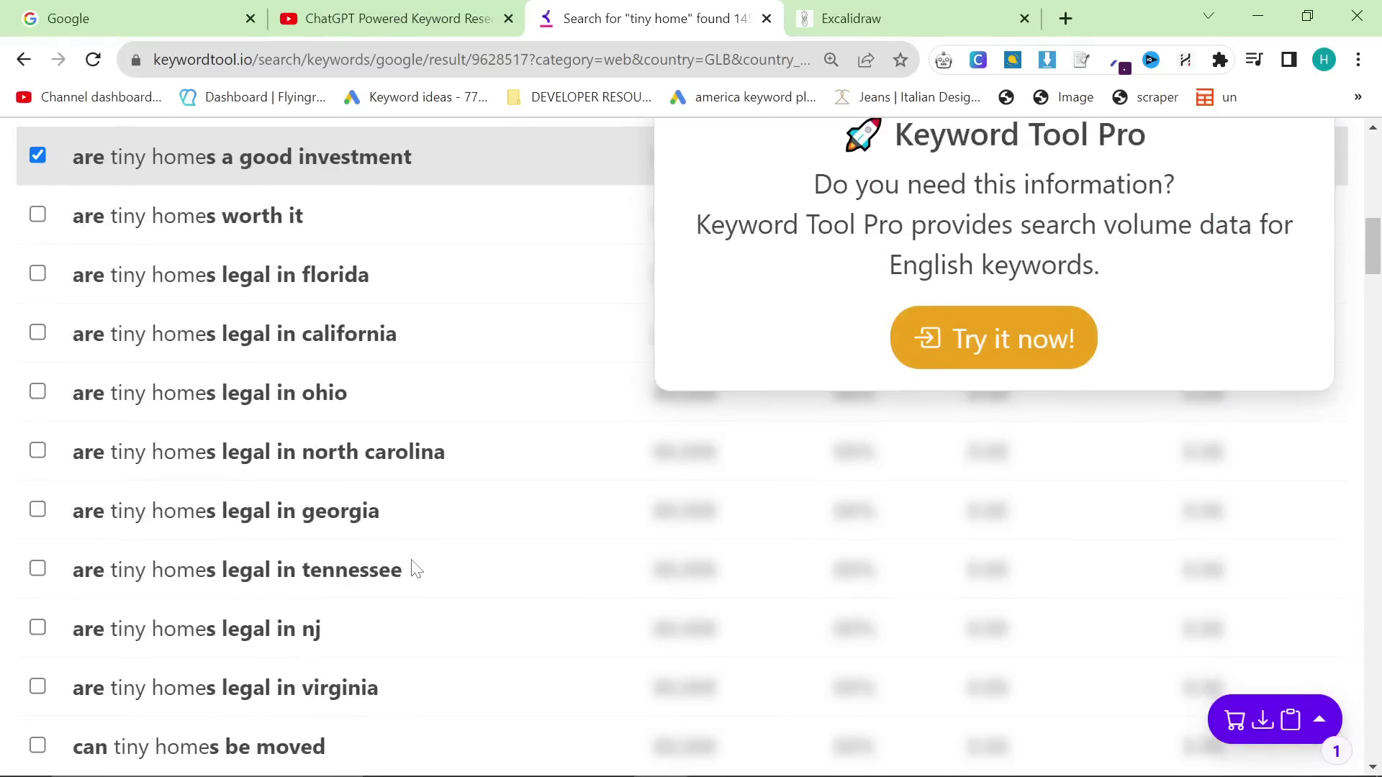
{"action": "scroll", "coordinate": [416, 576], "scroll_direction": "down", "scroll_amount": 1}
{"action": "scroll", "coordinate": [417, 584], "scroll_direction": "up", "scroll_amount": 15}
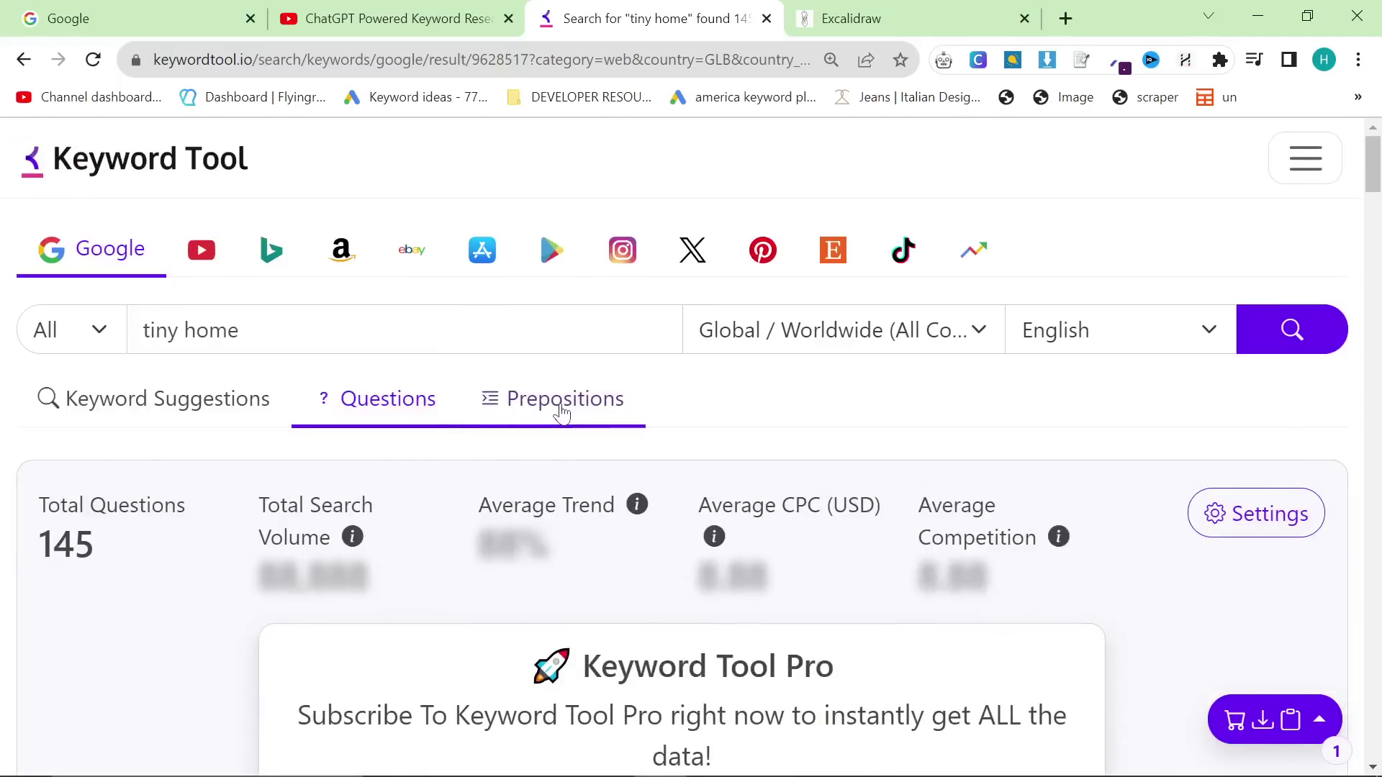
{"action": "left_click", "coordinate": [562, 404]}
{"action": "scroll", "coordinate": [360, 552], "scroll_direction": "down", "scroll_amount": 2}
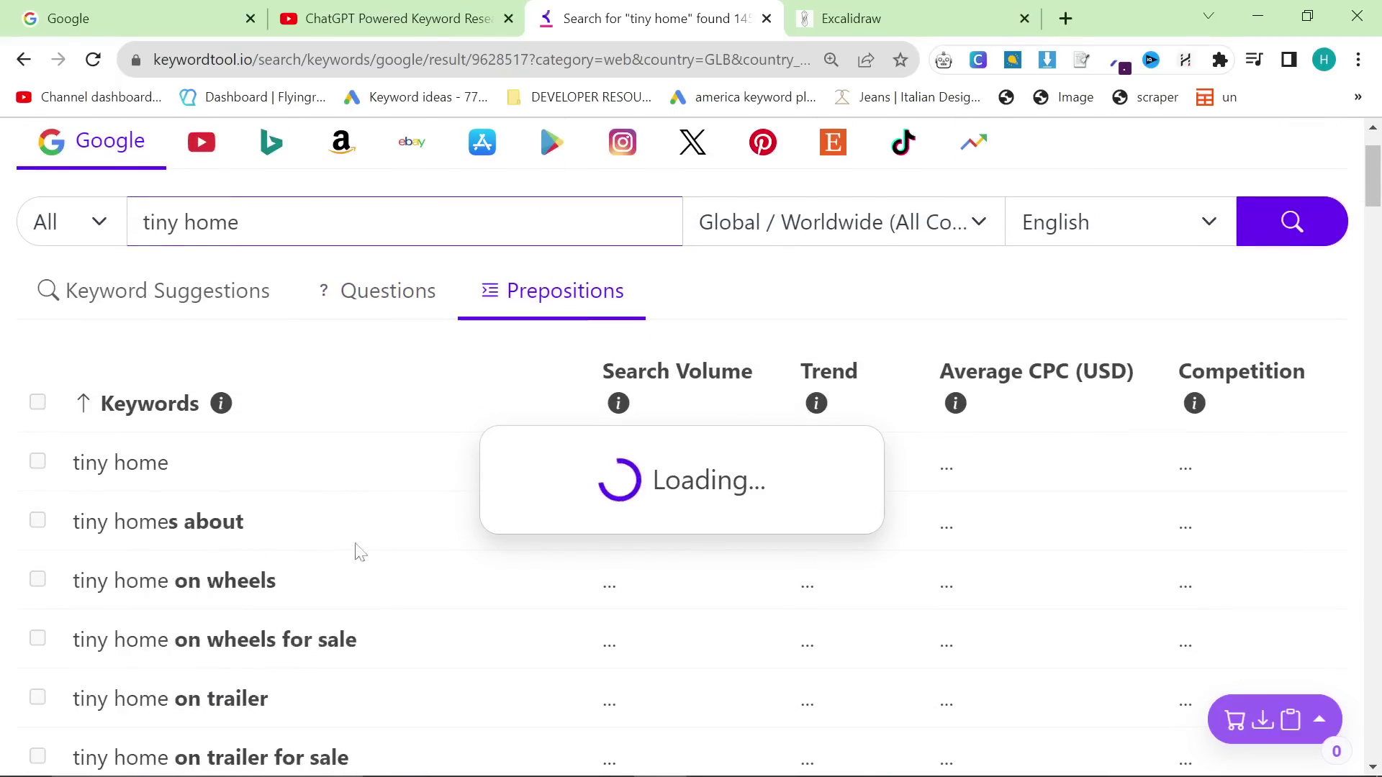
{"action": "left_click", "coordinate": [842, 16]}
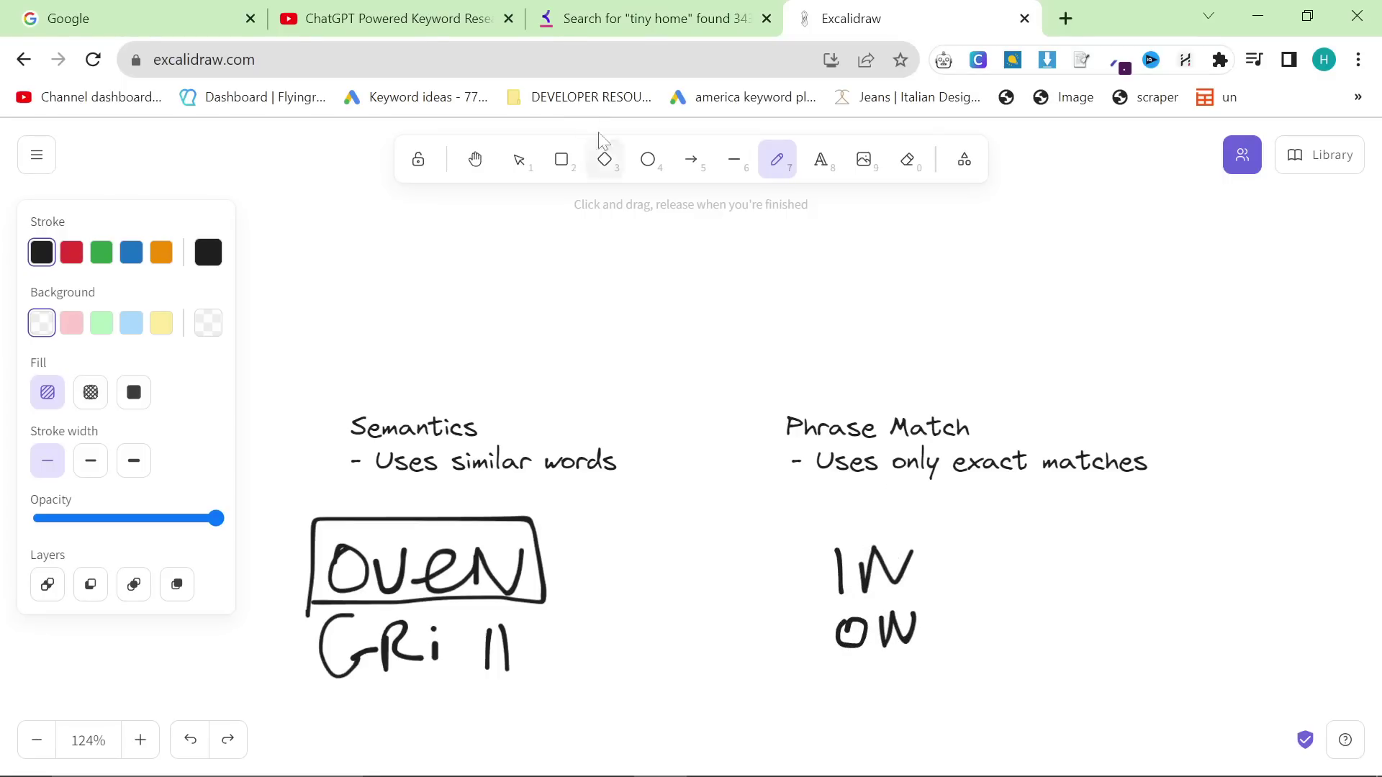
Step: Draw a long vertical line to the right of the handwritten IN and ON
{"action": "left_click_drag", "start_coordinate": [997, 518], "coordinate": [968, 774]}
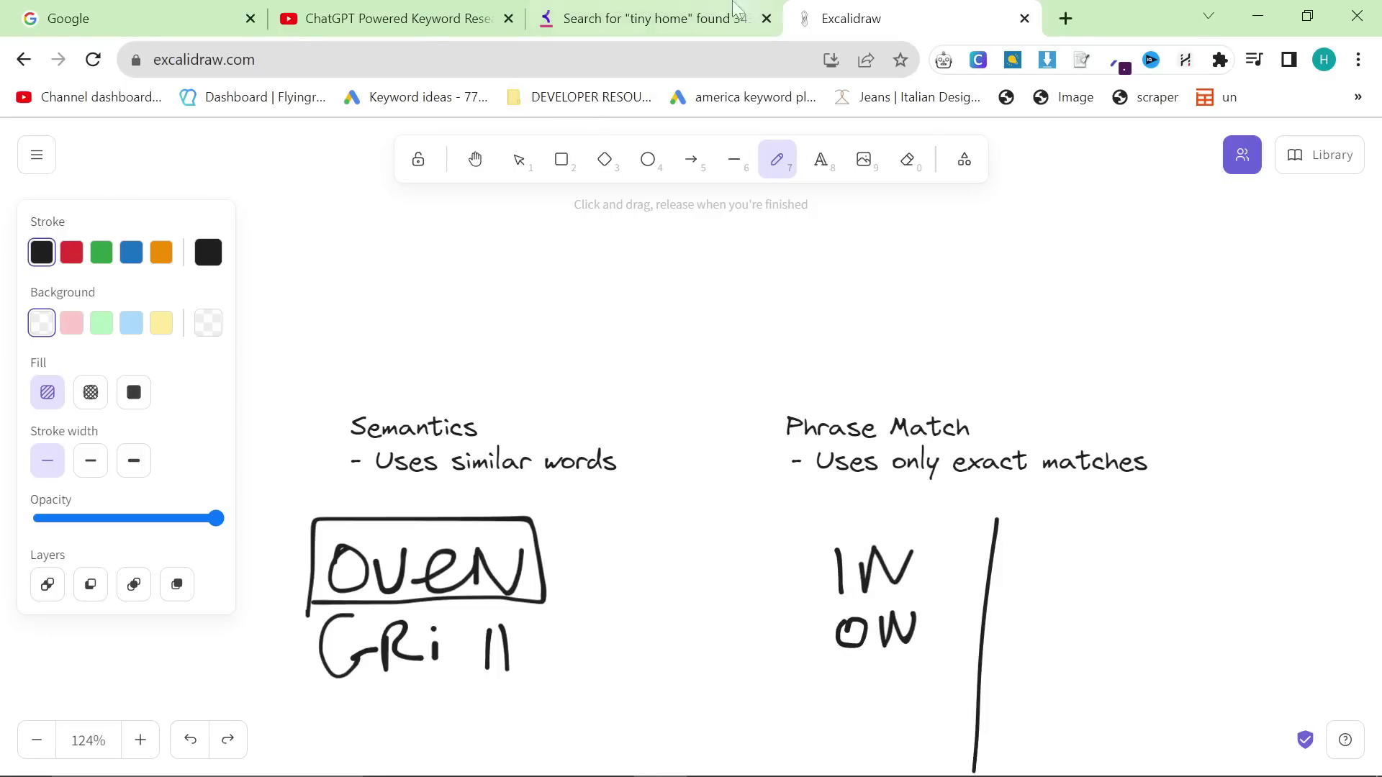
Step: Scroll through tiny home preposition keywords such as on wheels and on trailer
{"action": "left_click", "coordinate": [720, 18]}
{"action": "scroll", "coordinate": [245, 432], "scroll_direction": "down", "scroll_amount": 6}
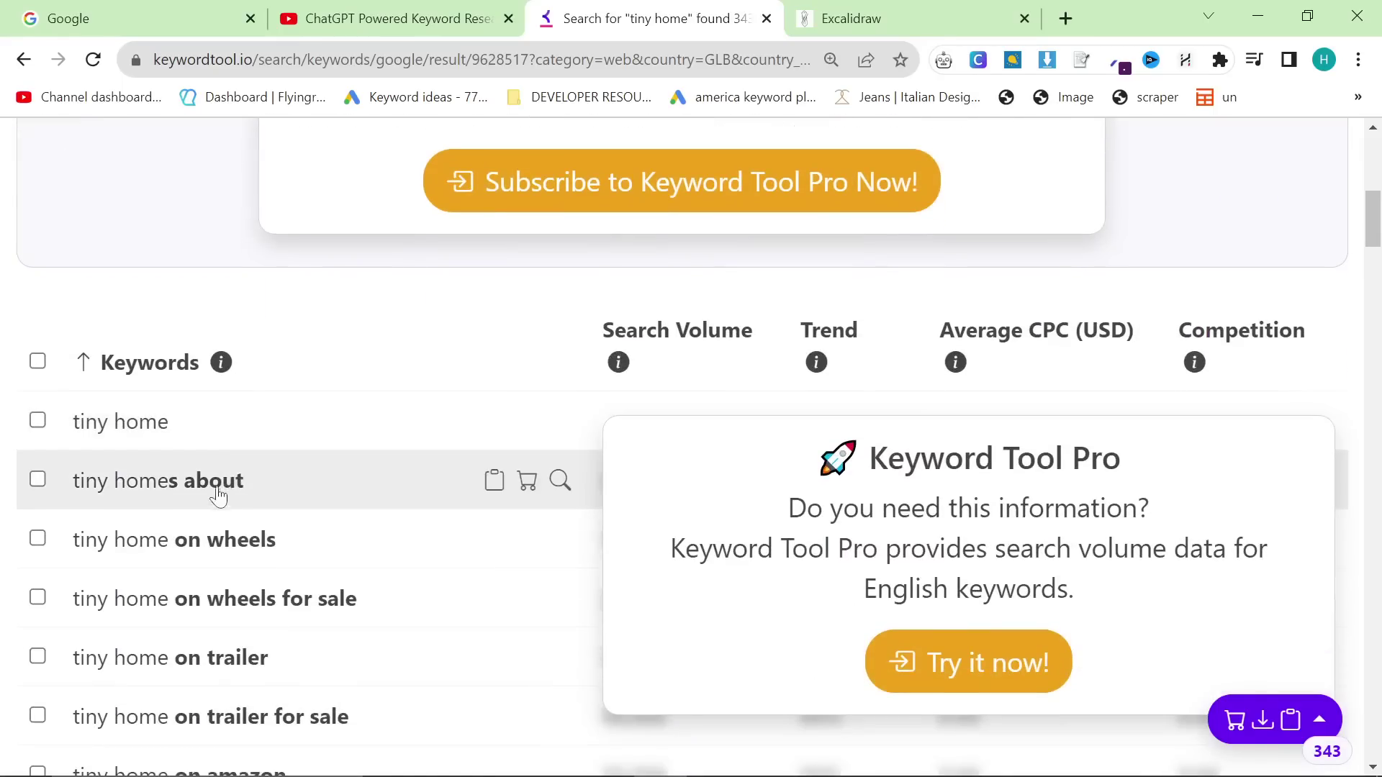
{"action": "scroll", "coordinate": [164, 560], "scroll_direction": "down", "scroll_amount": 8}
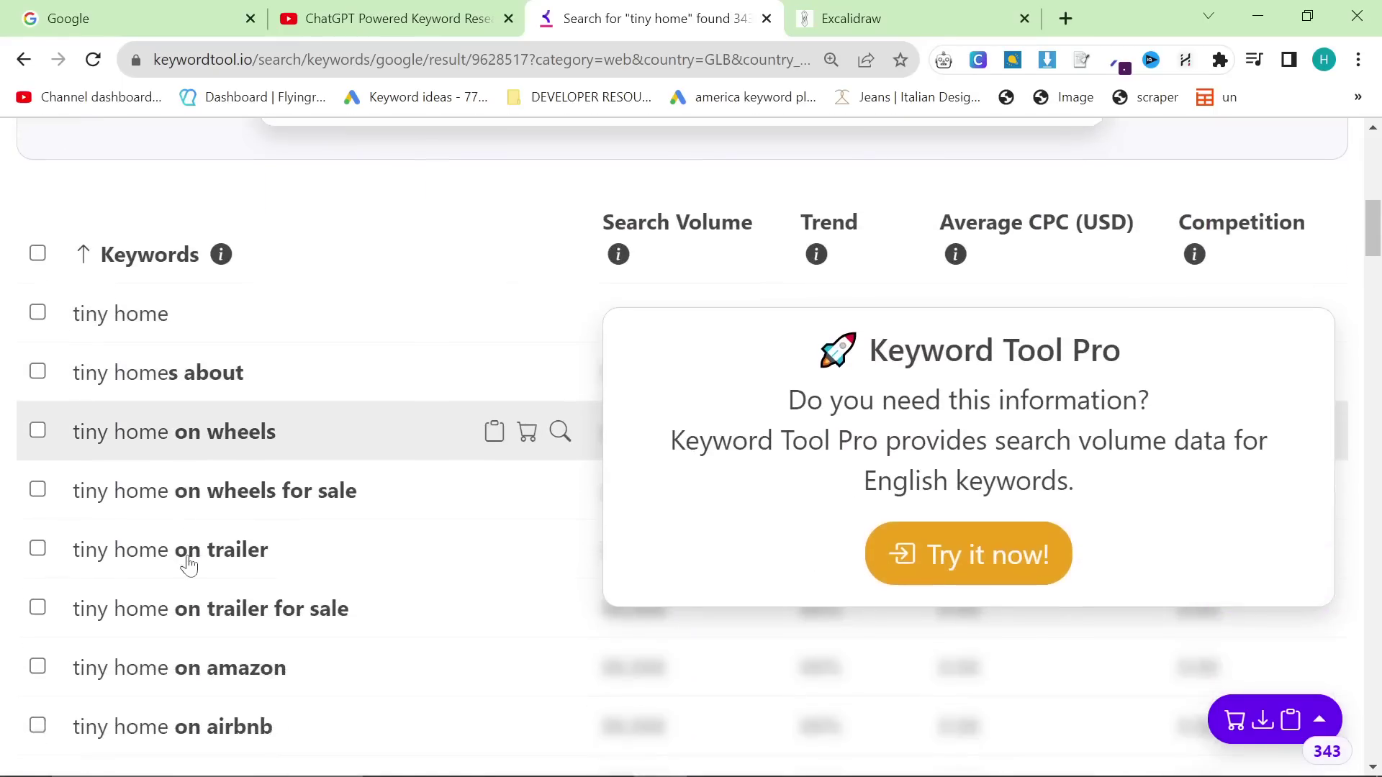
{"action": "scroll", "coordinate": [197, 515], "scroll_direction": "down", "scroll_amount": 3}
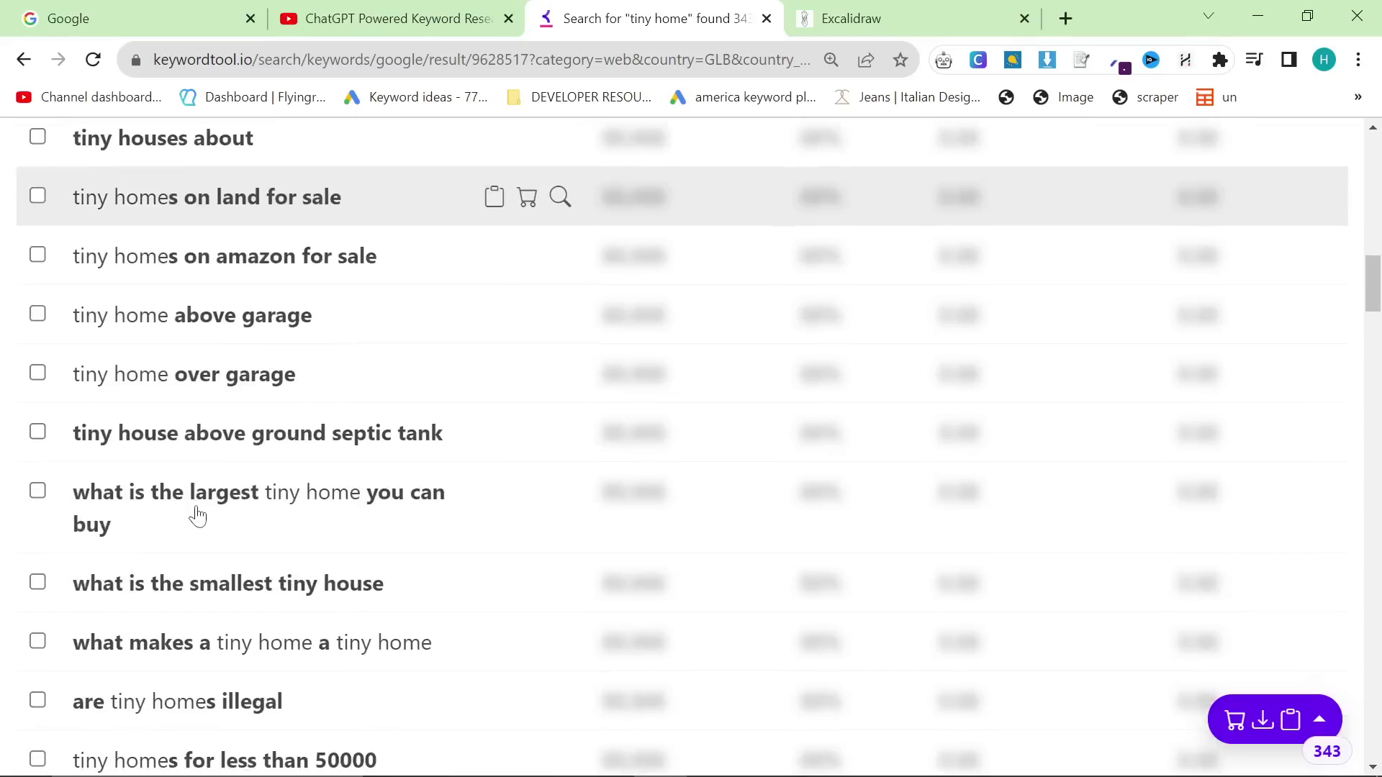
{"action": "scroll", "coordinate": [307, 364], "scroll_direction": "up", "scroll_amount": 9}
{"action": "scroll", "coordinate": [357, 581], "scroll_direction": "down", "scroll_amount": 2}
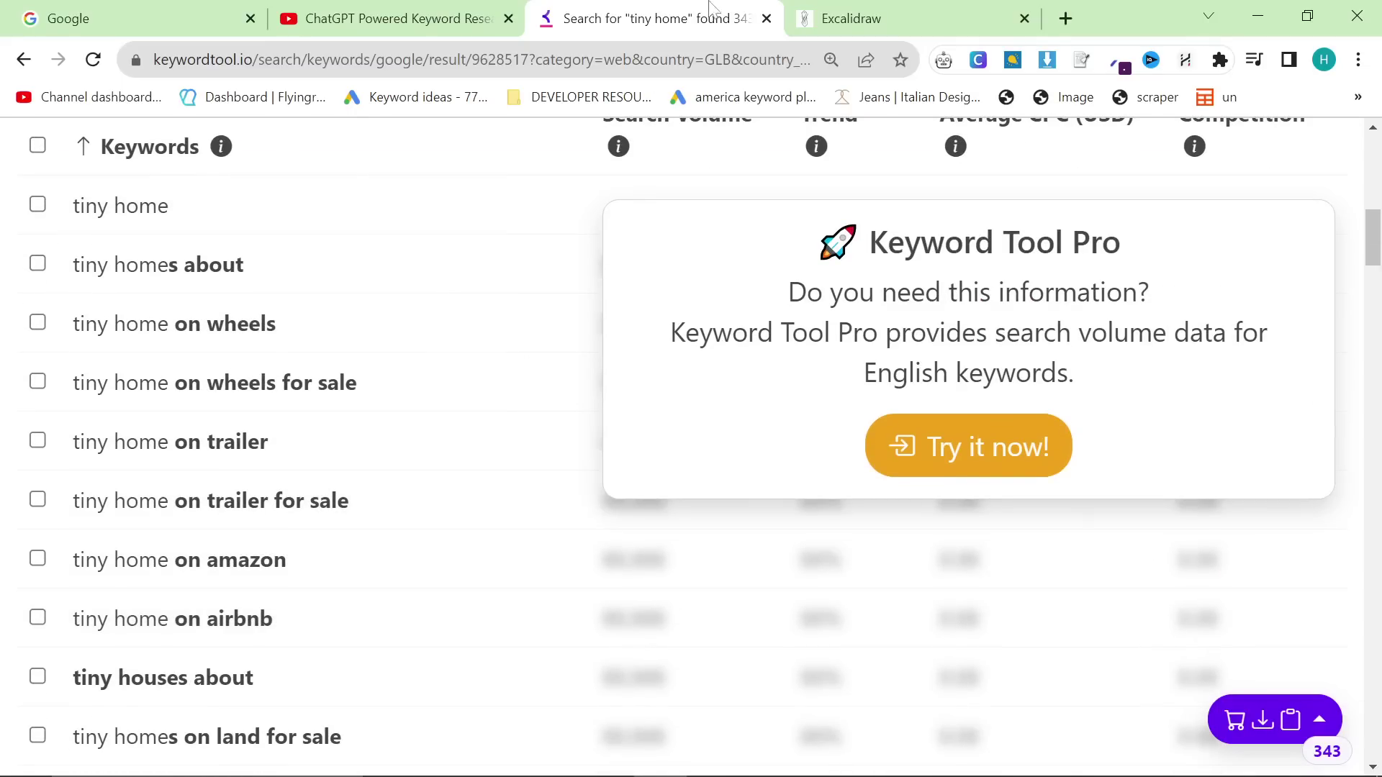
{"action": "left_click", "coordinate": [852, 18]}
{"action": "scroll", "coordinate": [804, 432], "scroll_direction": "down", "scroll_amount": 5}
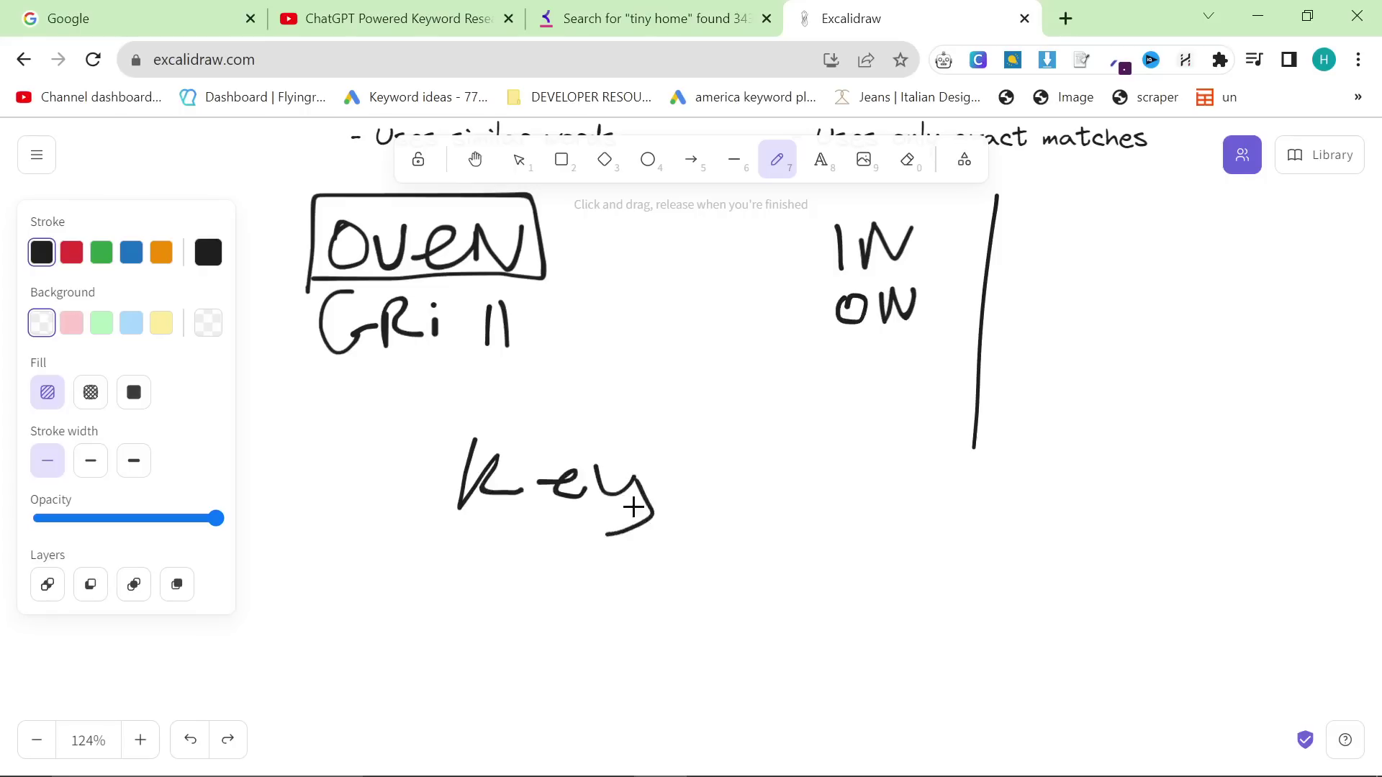
Step: Finish handwriting 'Keyword' in Excalidraw below Oven and Grill, undoing the stray underline stroke
{"action": "left_click_drag", "start_coordinate": [724, 470], "coordinate": [778, 465]}
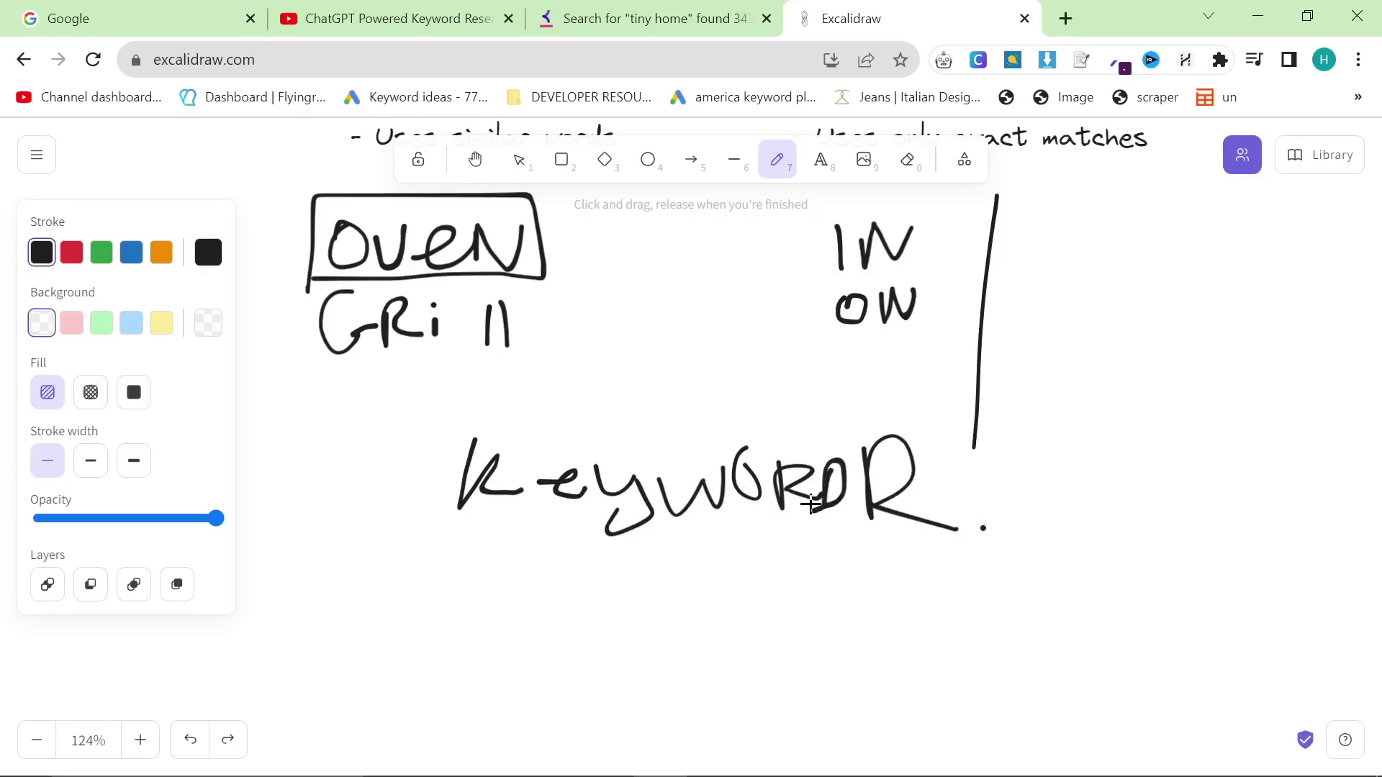
{"action": "scroll", "coordinate": [501, 547], "scroll_direction": "down", "scroll_amount": 2}
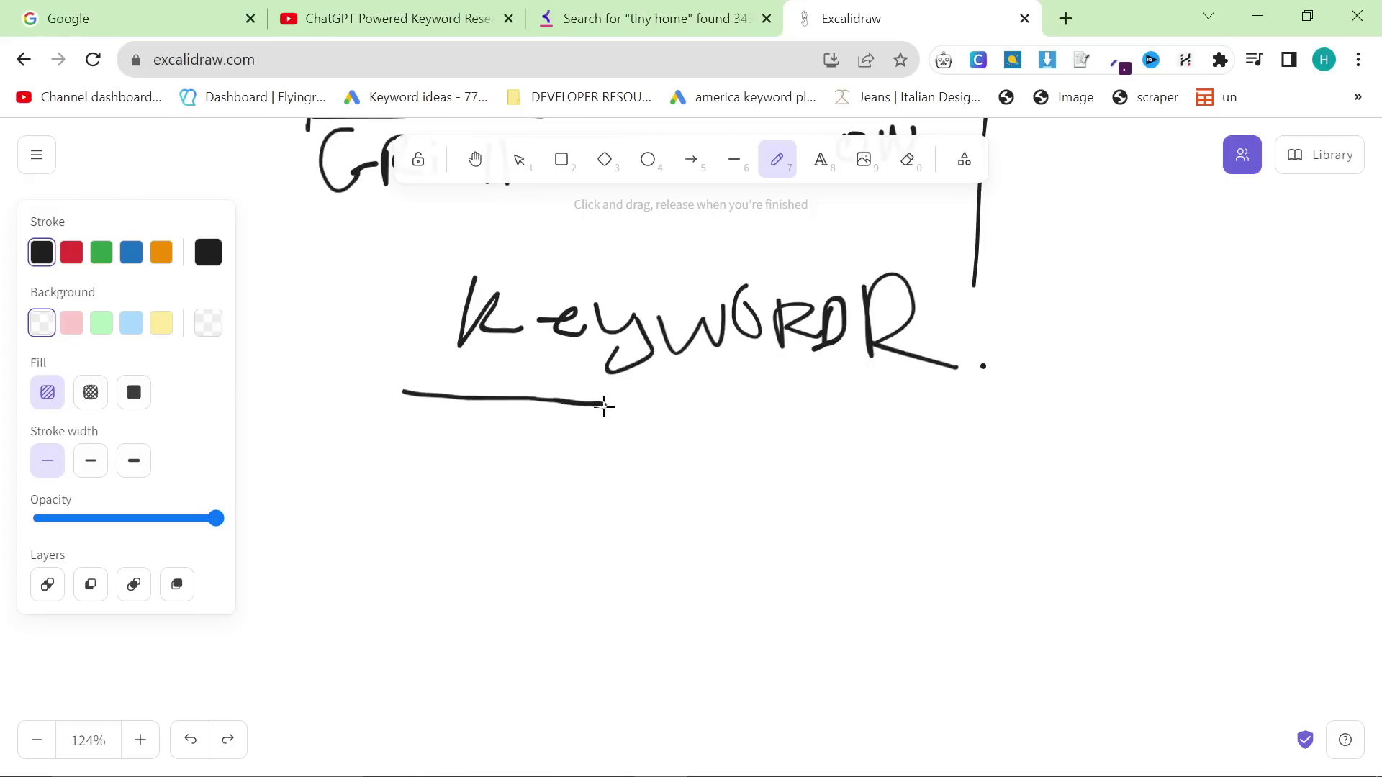
{"action": "key", "text": "ctrl+z"}
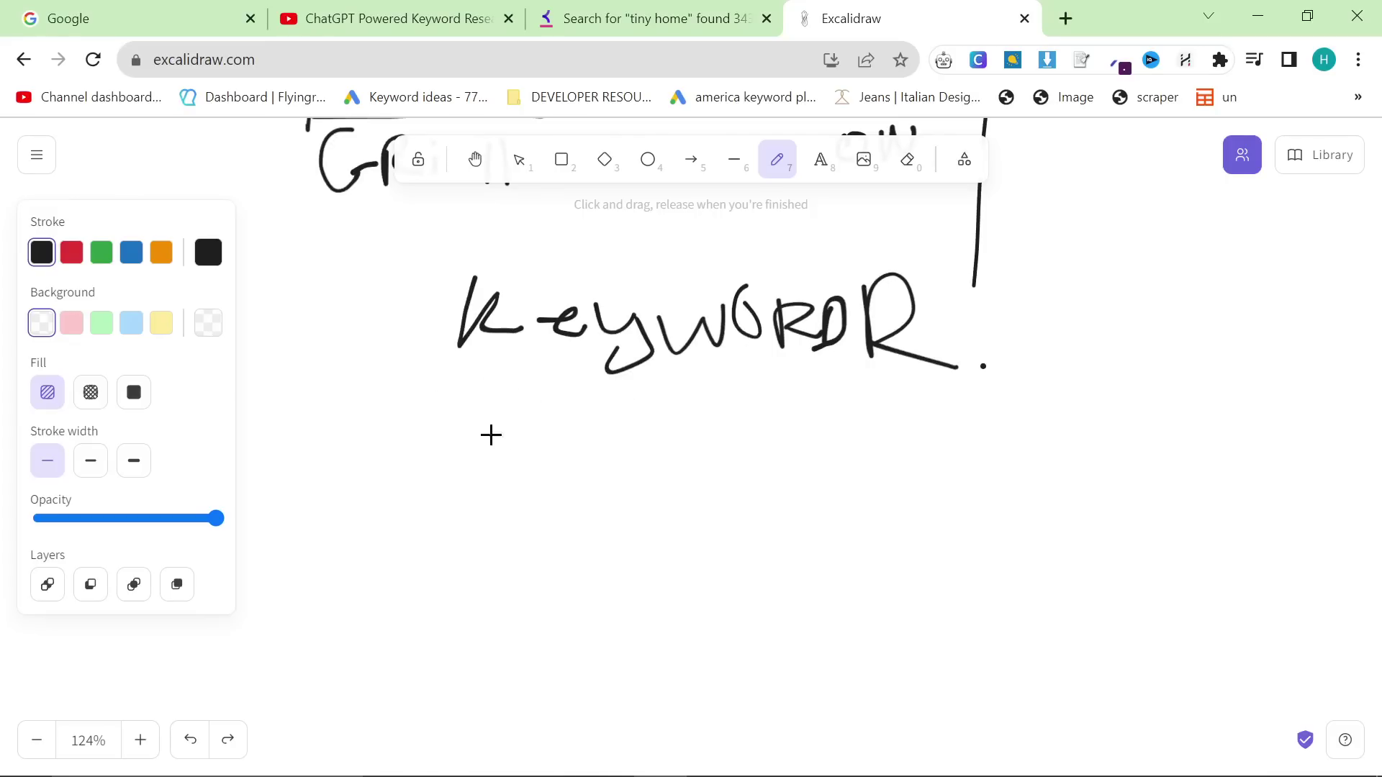
Step: Back in Keyword Tool, select the 'tiny home' search term and scroll through the 343 preposition keywords
{"action": "left_click", "coordinate": [648, 18]}
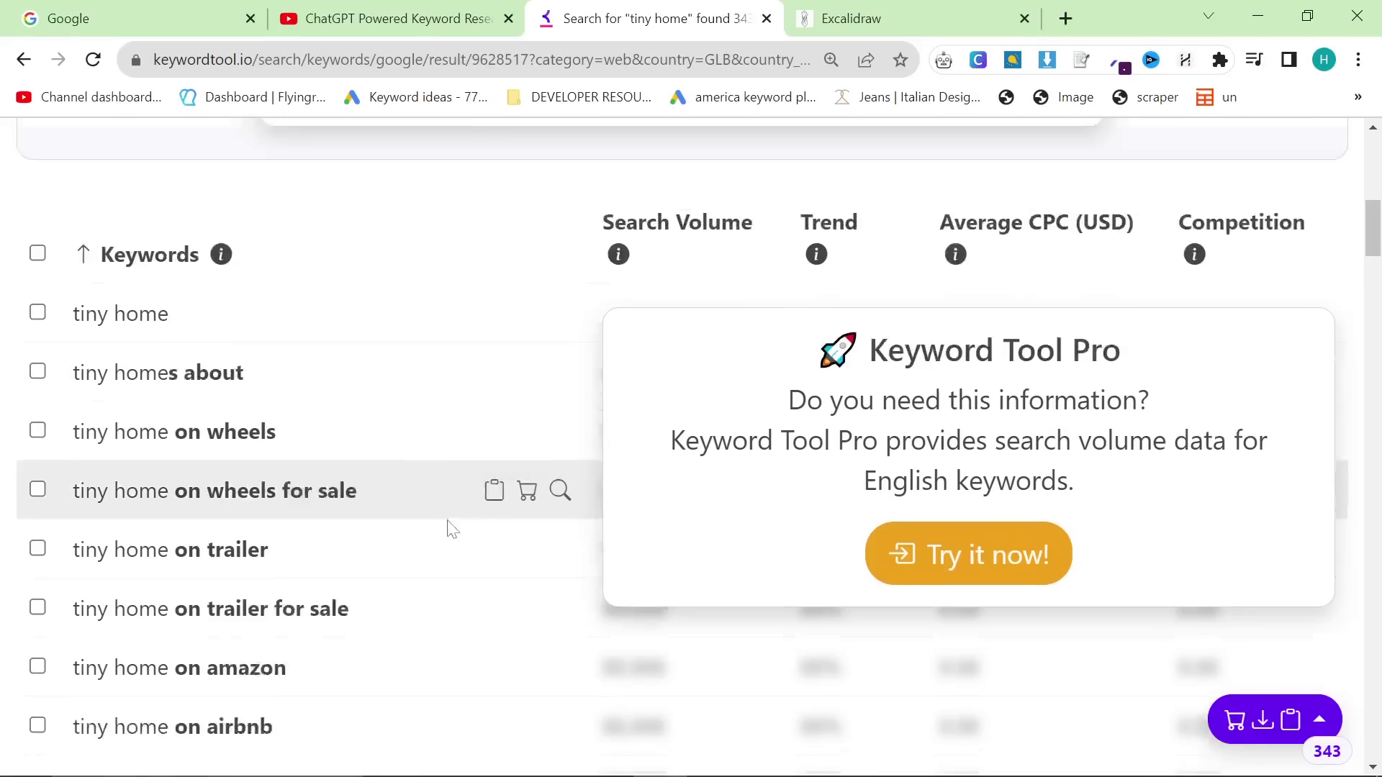
{"action": "scroll", "coordinate": [448, 524], "scroll_direction": "up", "scroll_amount": 10}
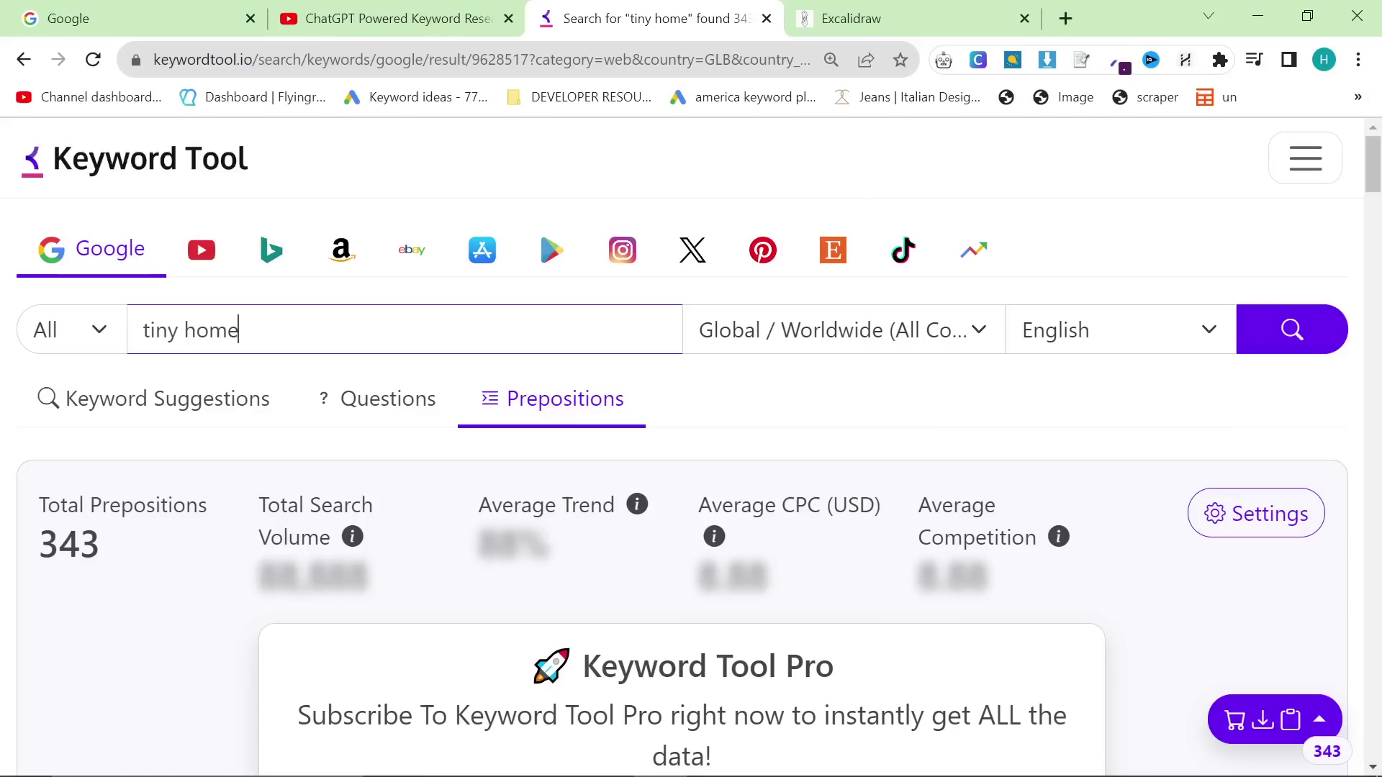
{"action": "key", "text": "ctrl+a"}
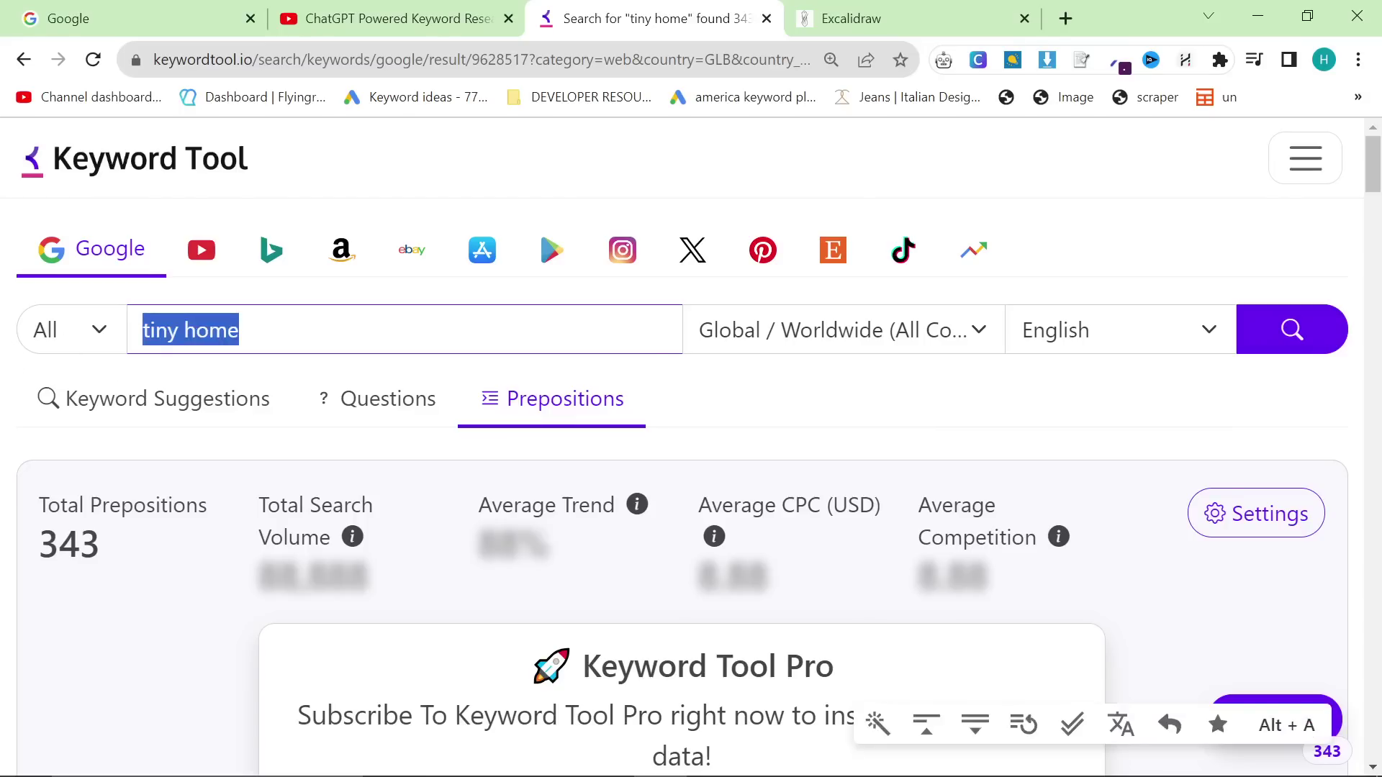
{"action": "scroll", "coordinate": [70, 448], "scroll_direction": "down", "scroll_amount": 10}
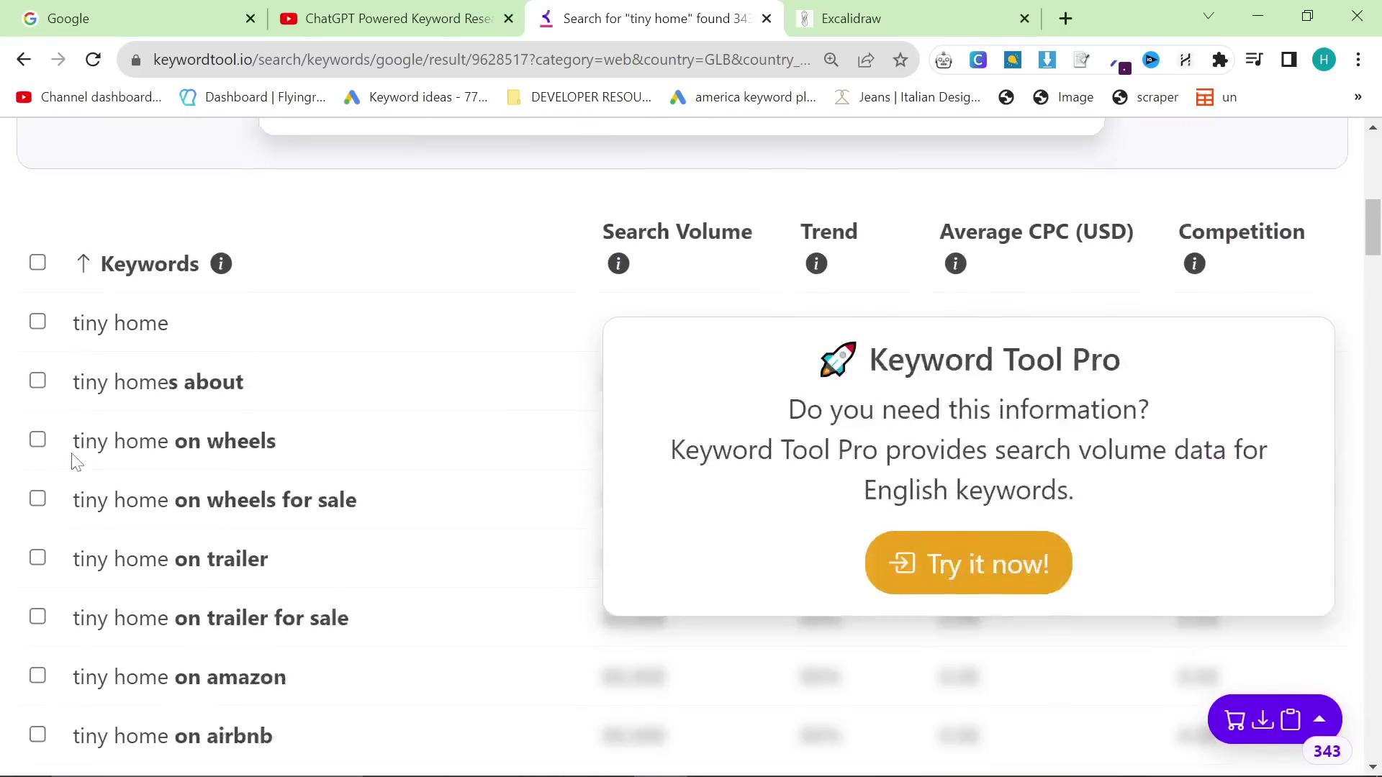
{"action": "scroll", "coordinate": [71, 461], "scroll_direction": "down", "scroll_amount": 6}
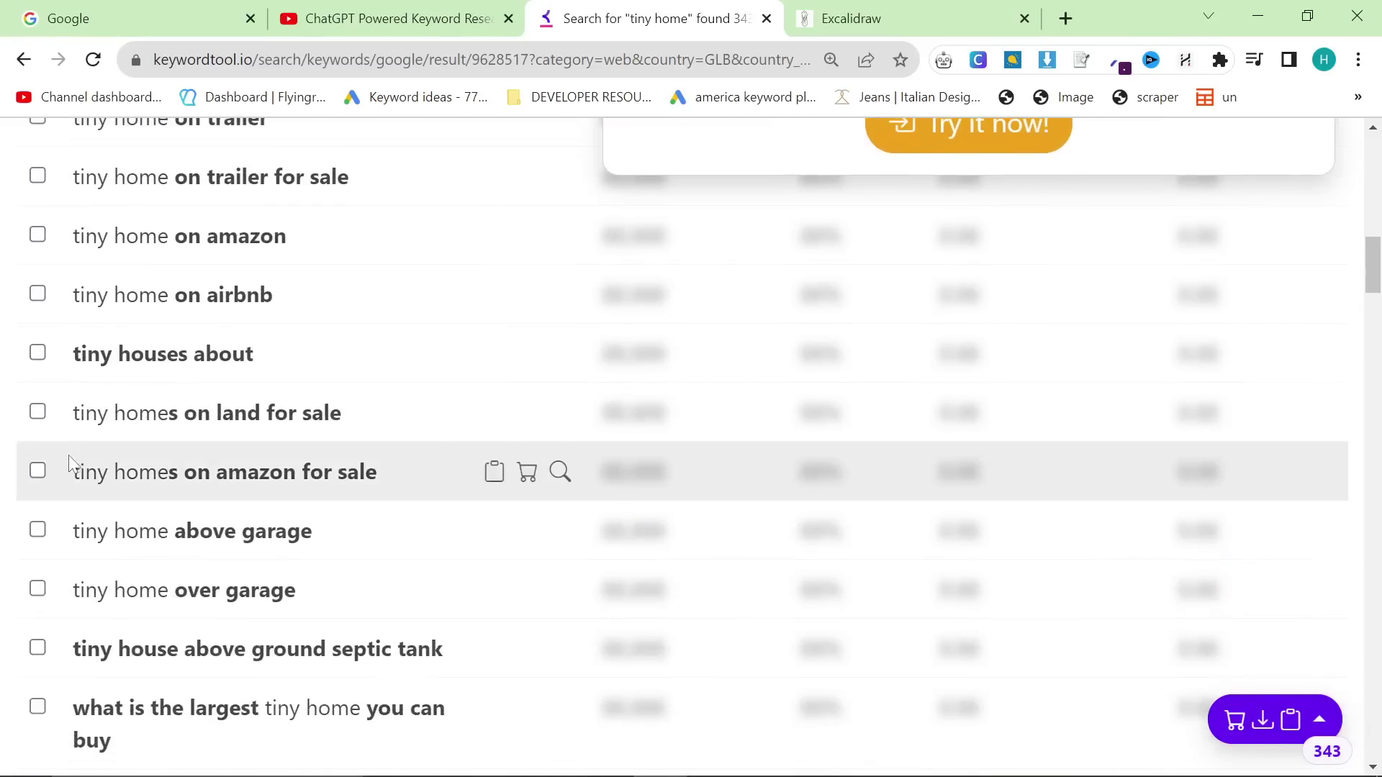
{"action": "scroll", "coordinate": [71, 465], "scroll_direction": "up", "scroll_amount": 15}
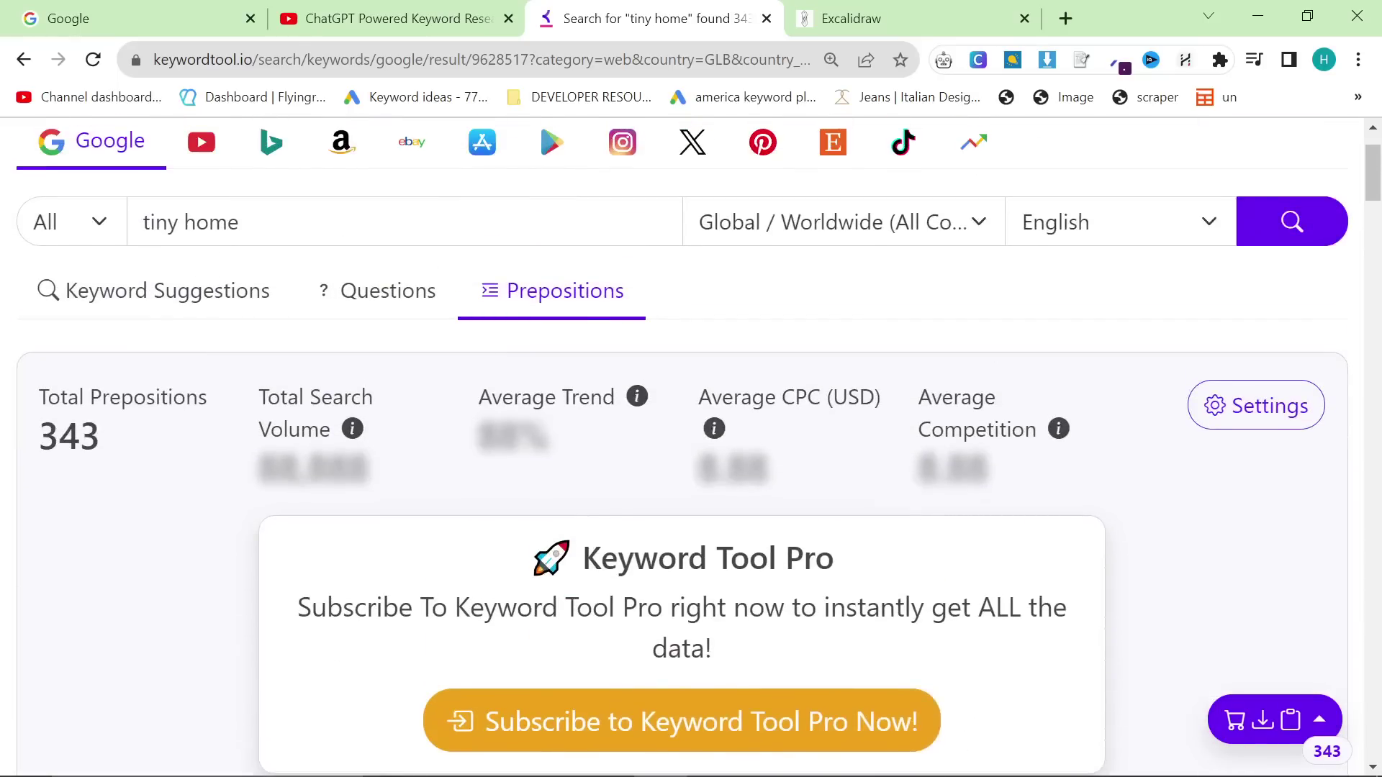
{"action": "double_click", "coordinate": [211, 222]}
{"action": "triple_click", "coordinate": [212, 223]}
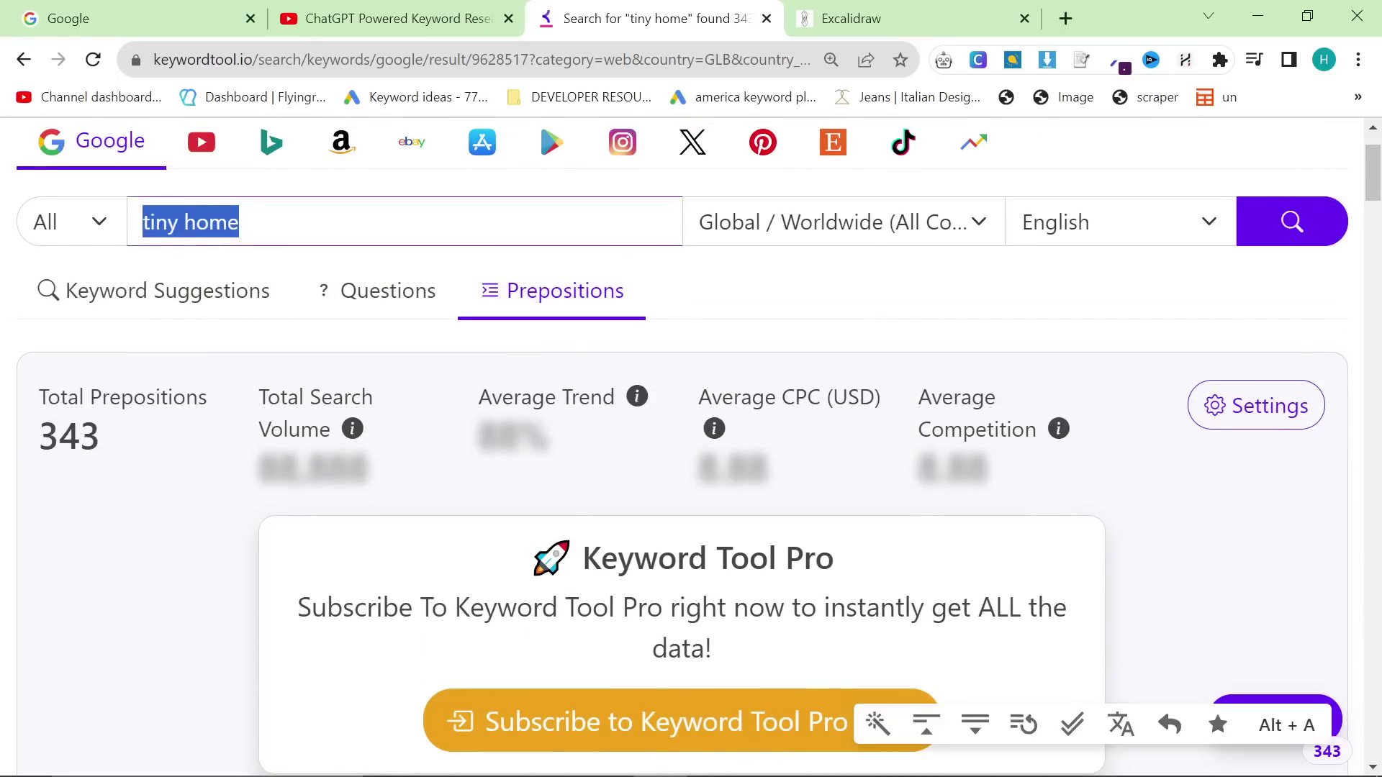
{"action": "double_click", "coordinate": [211, 222]}
{"action": "type", "text": "house"}
{"action": "key", "text": "Return"}
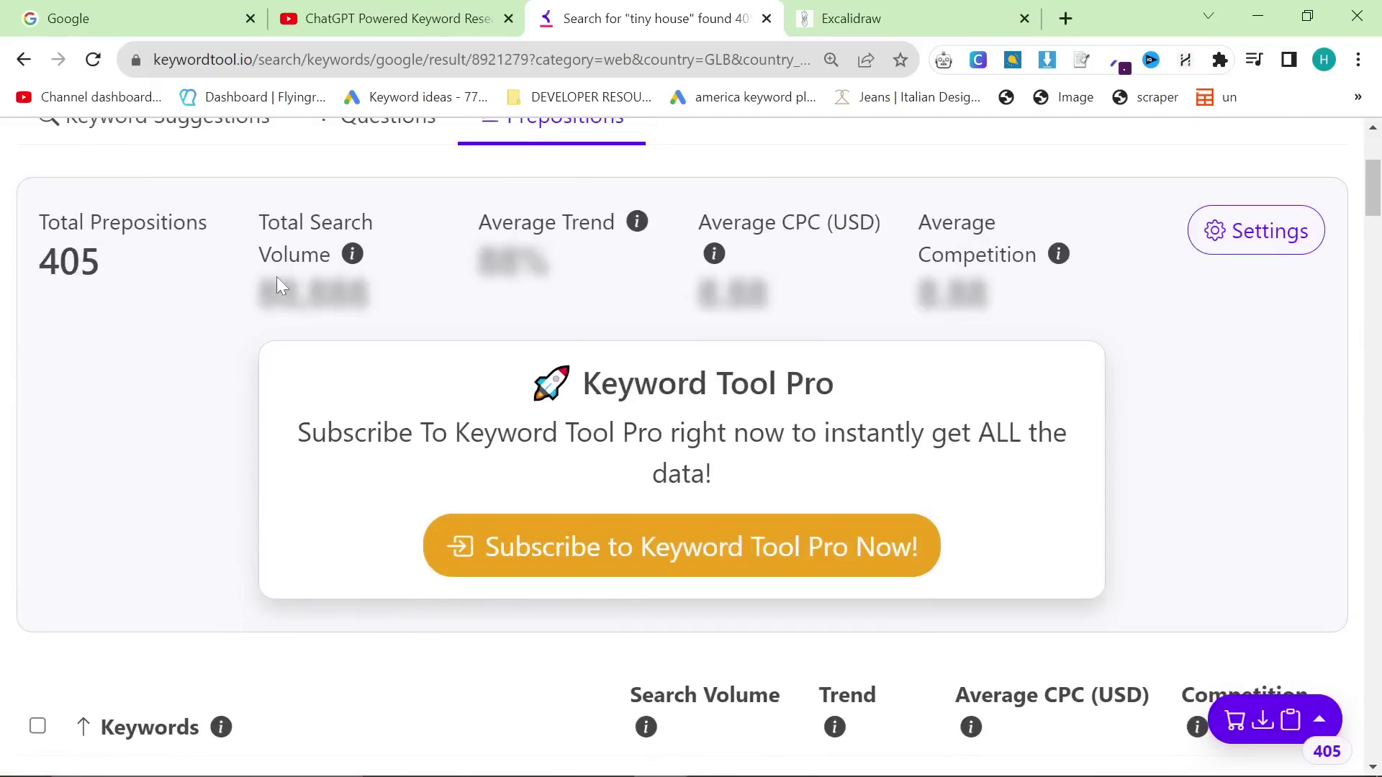
{"action": "scroll", "coordinate": [284, 295], "scroll_direction": "up", "scroll_amount": 4}
{"action": "double_click", "coordinate": [212, 330]}
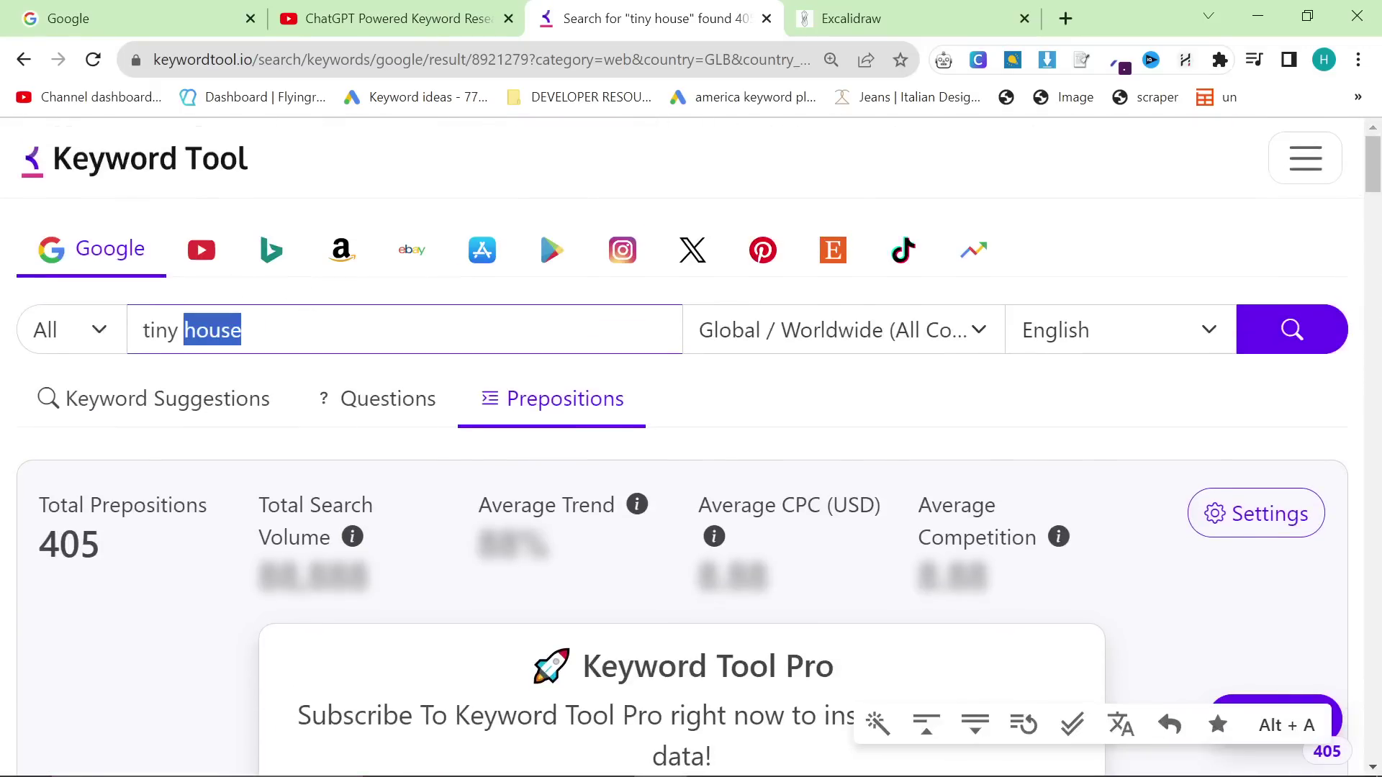
{"action": "type", "text": "home"}
{"action": "key", "text": "Return"}
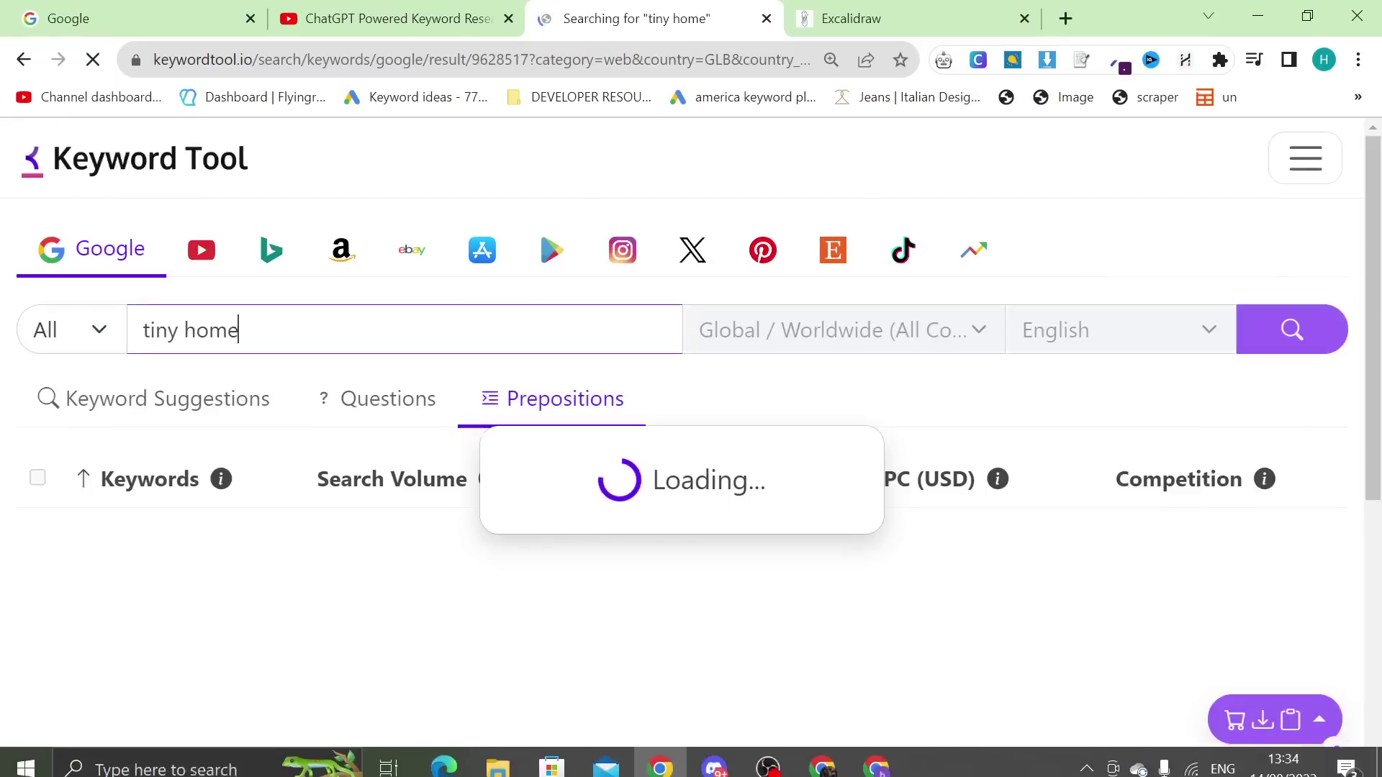
{"action": "scroll", "coordinate": [423, 512], "scroll_direction": "down", "scroll_amount": 7}
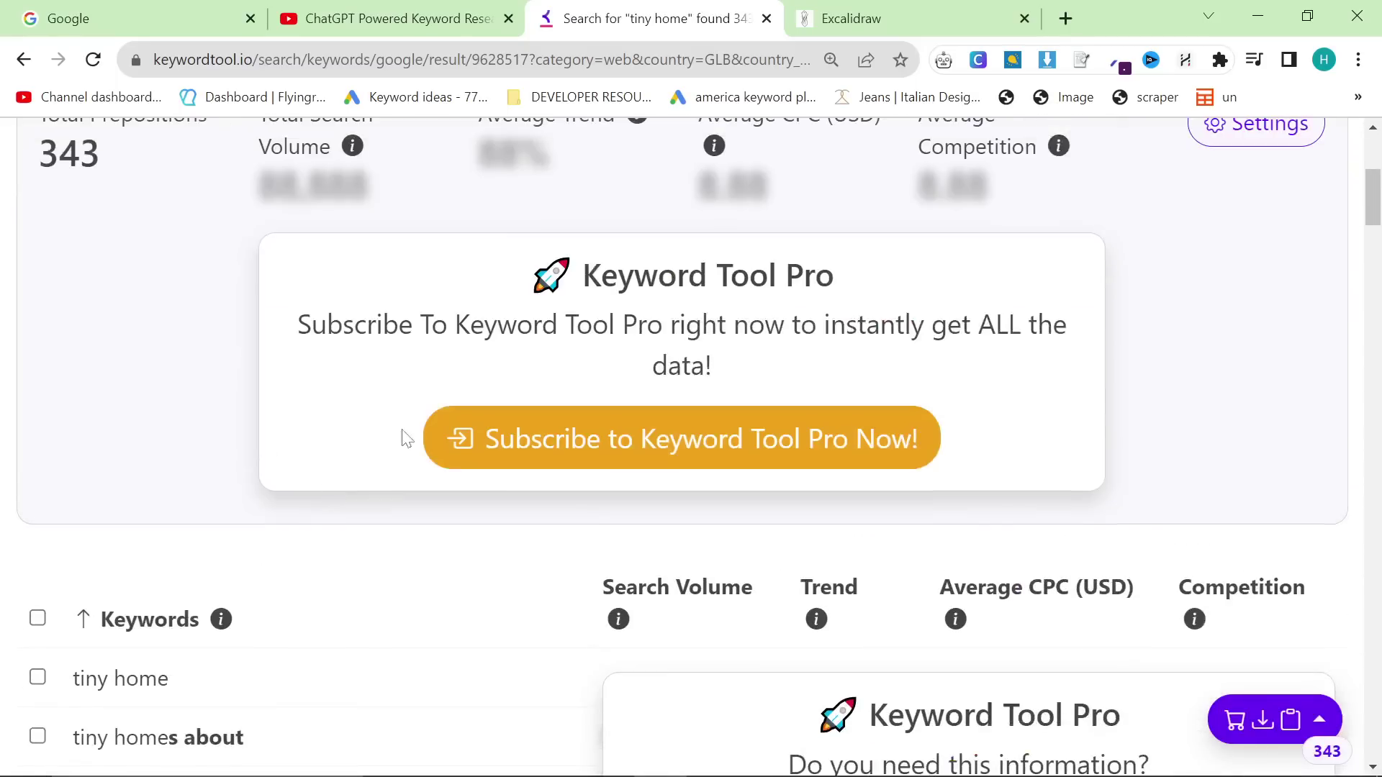
{"action": "scroll", "coordinate": [330, 348], "scroll_direction": "up", "scroll_amount": 4}
{"action": "scroll", "coordinate": [346, 497], "scroll_direction": "down", "scroll_amount": 12}
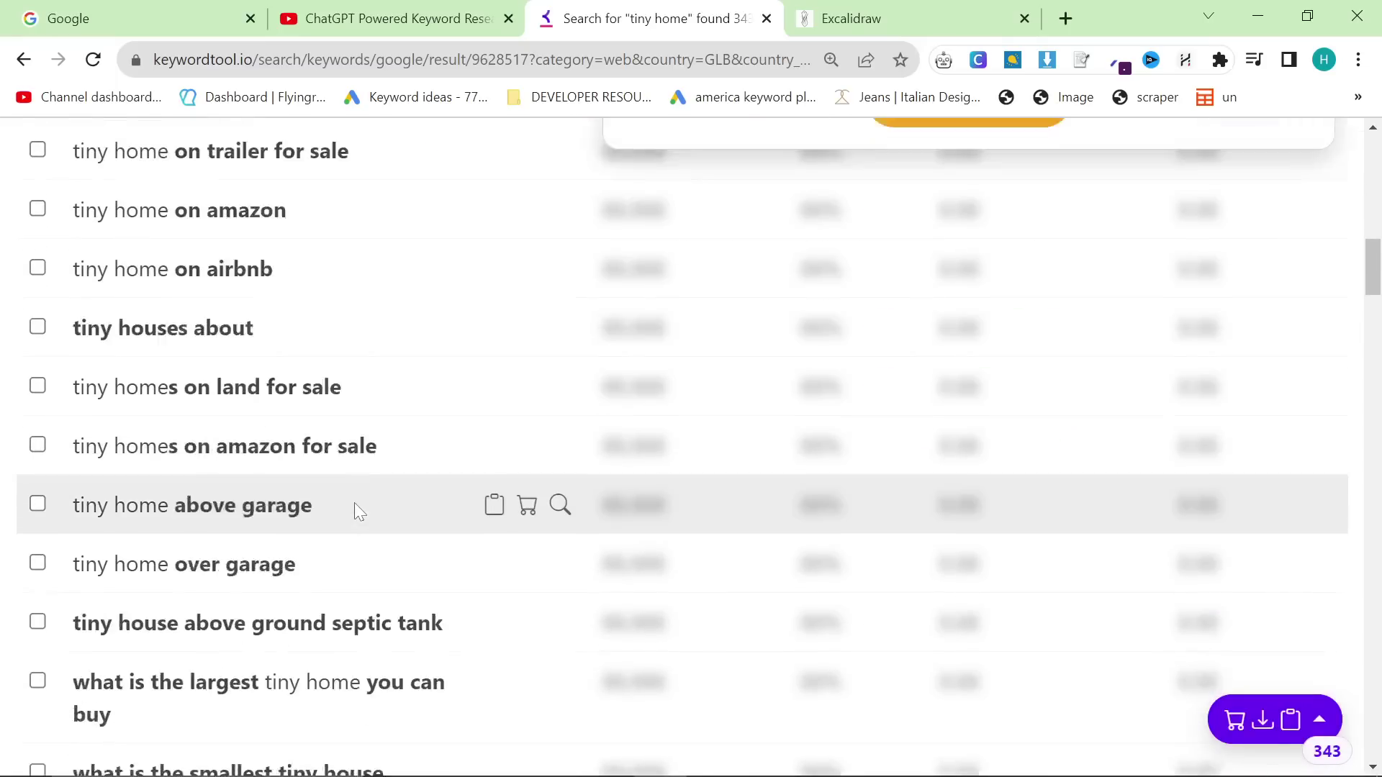
{"action": "scroll", "coordinate": [358, 511], "scroll_direction": "down", "scroll_amount": 1}
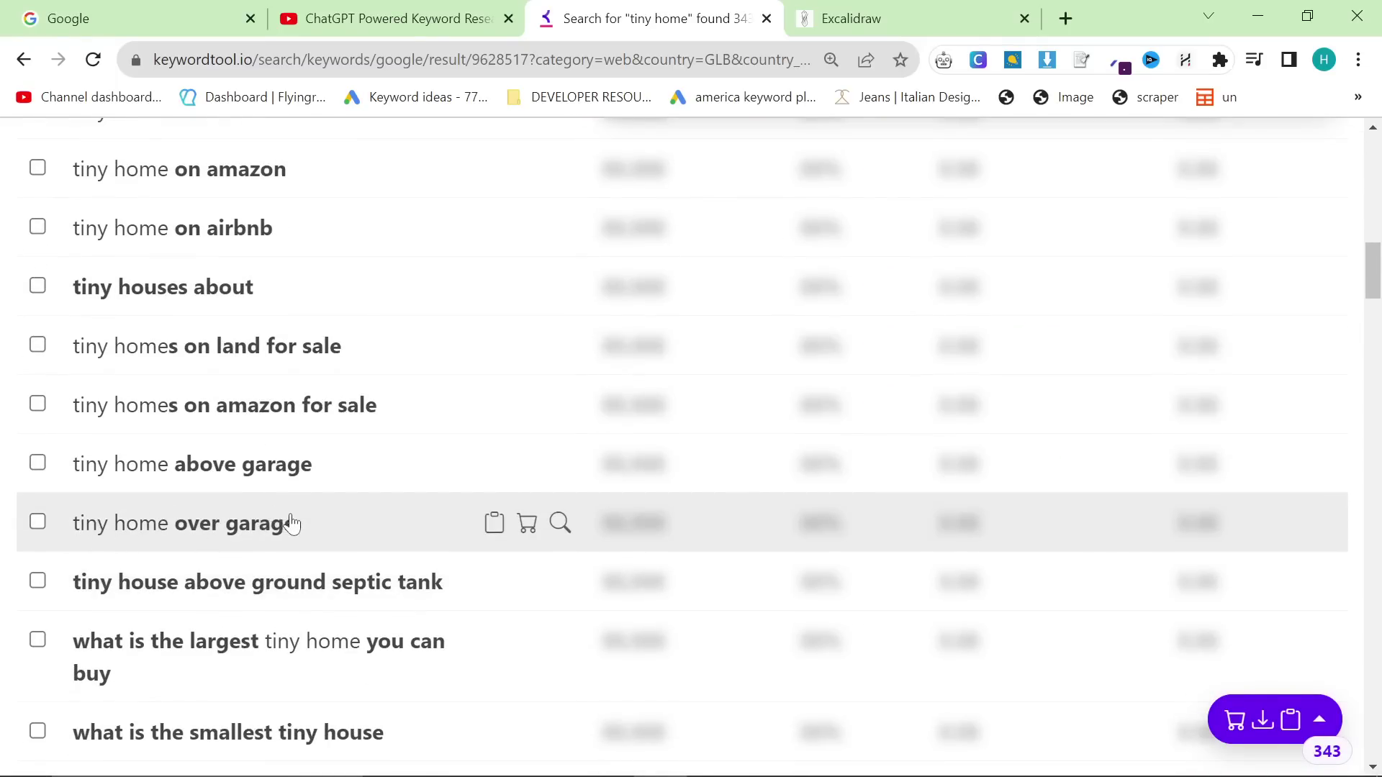
{"action": "scroll", "coordinate": [216, 547], "scroll_direction": "down", "scroll_amount": 2}
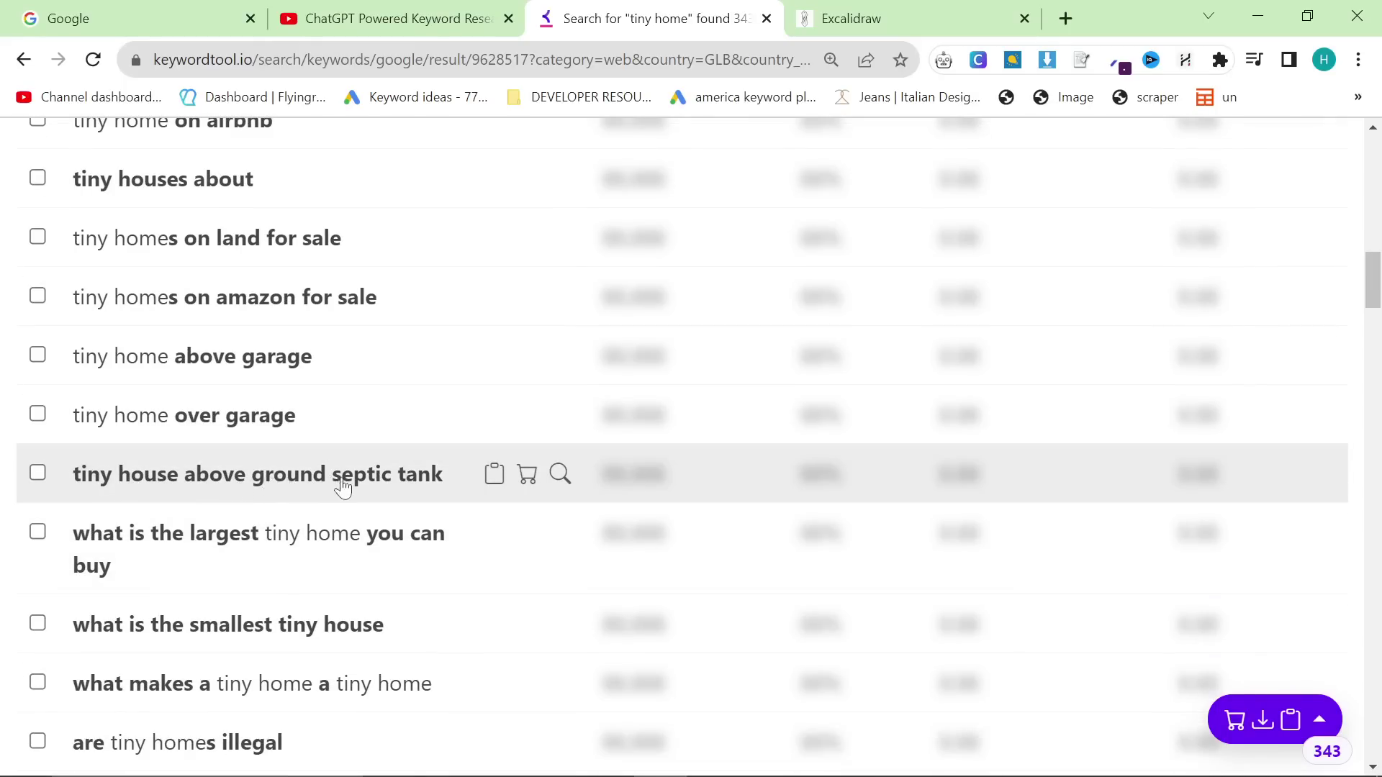
{"action": "scroll", "coordinate": [343, 488], "scroll_direction": "down", "scroll_amount": 3}
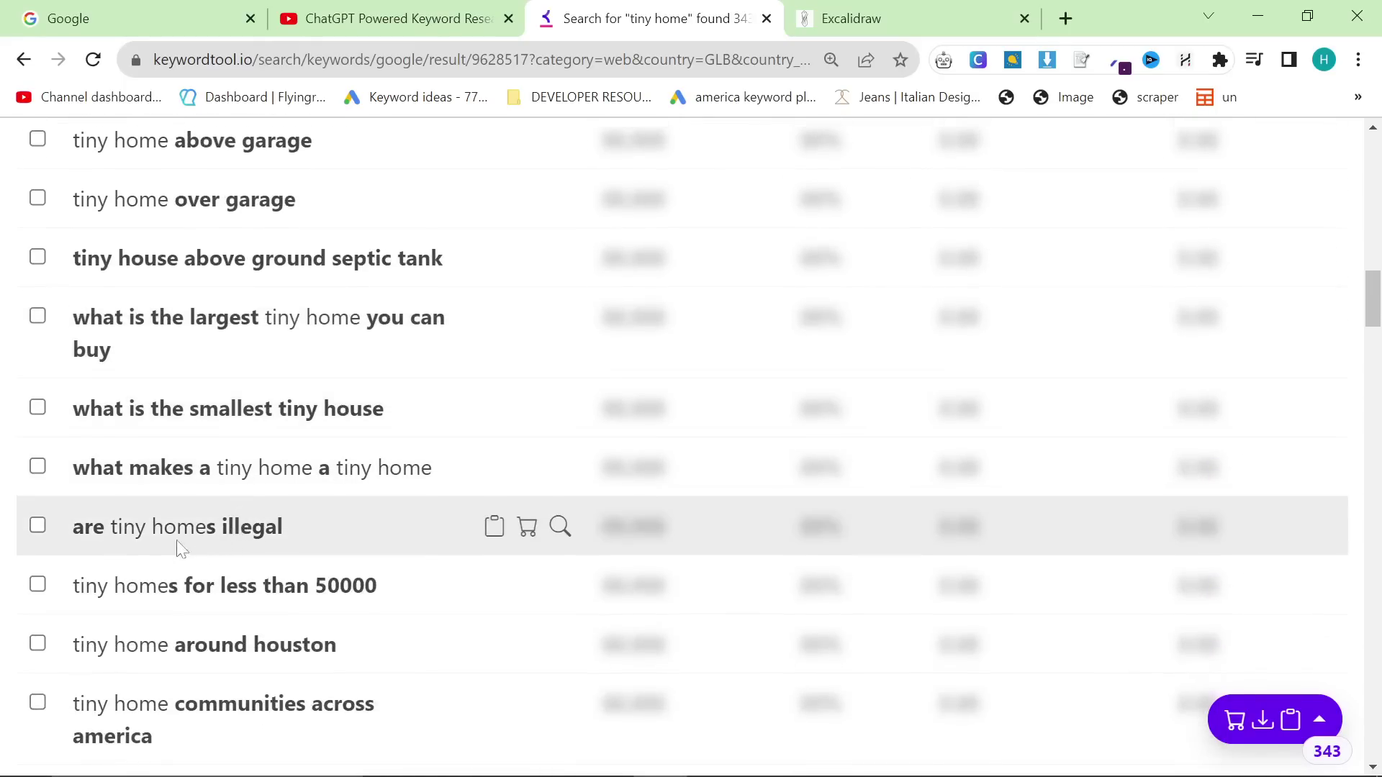
{"action": "scroll", "coordinate": [180, 548], "scroll_direction": "down", "scroll_amount": 2}
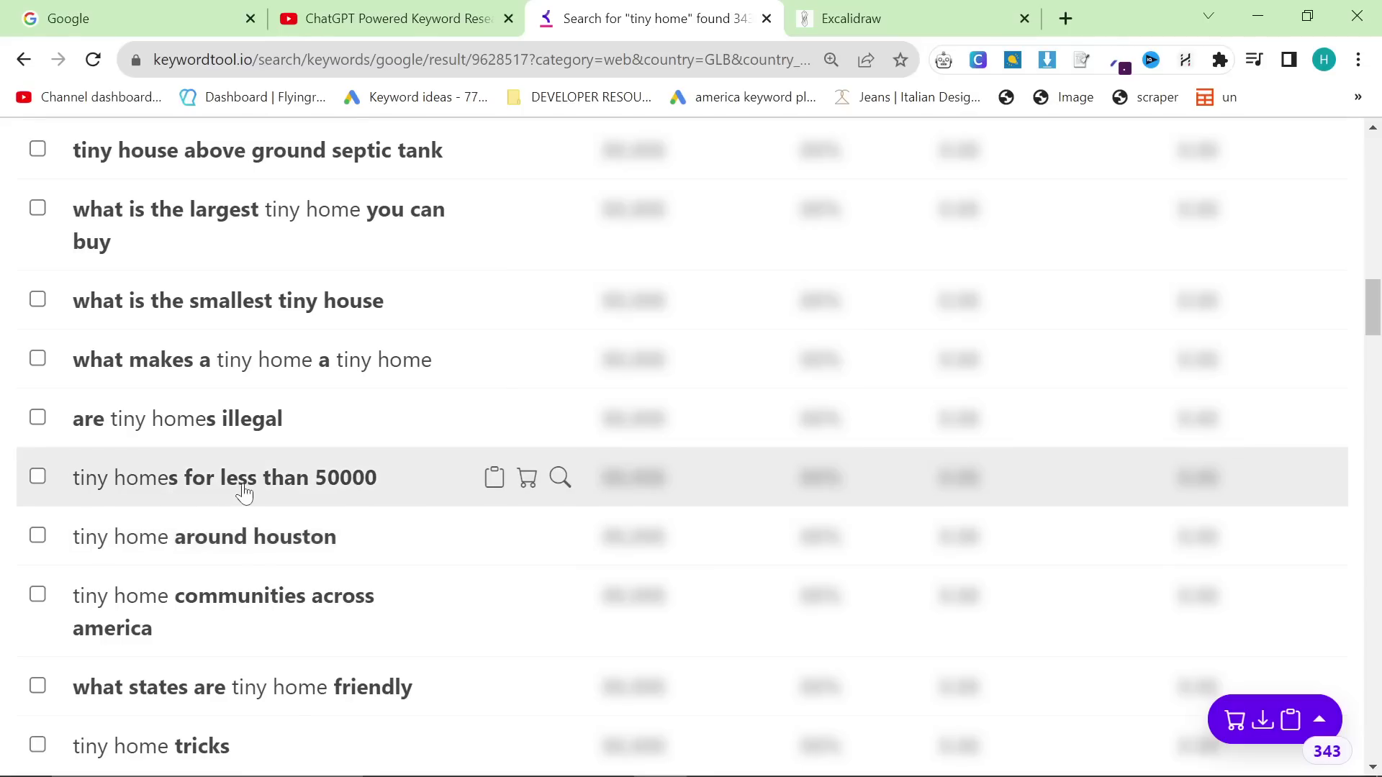
{"action": "scroll", "coordinate": [259, 522], "scroll_direction": "down", "scroll_amount": 2}
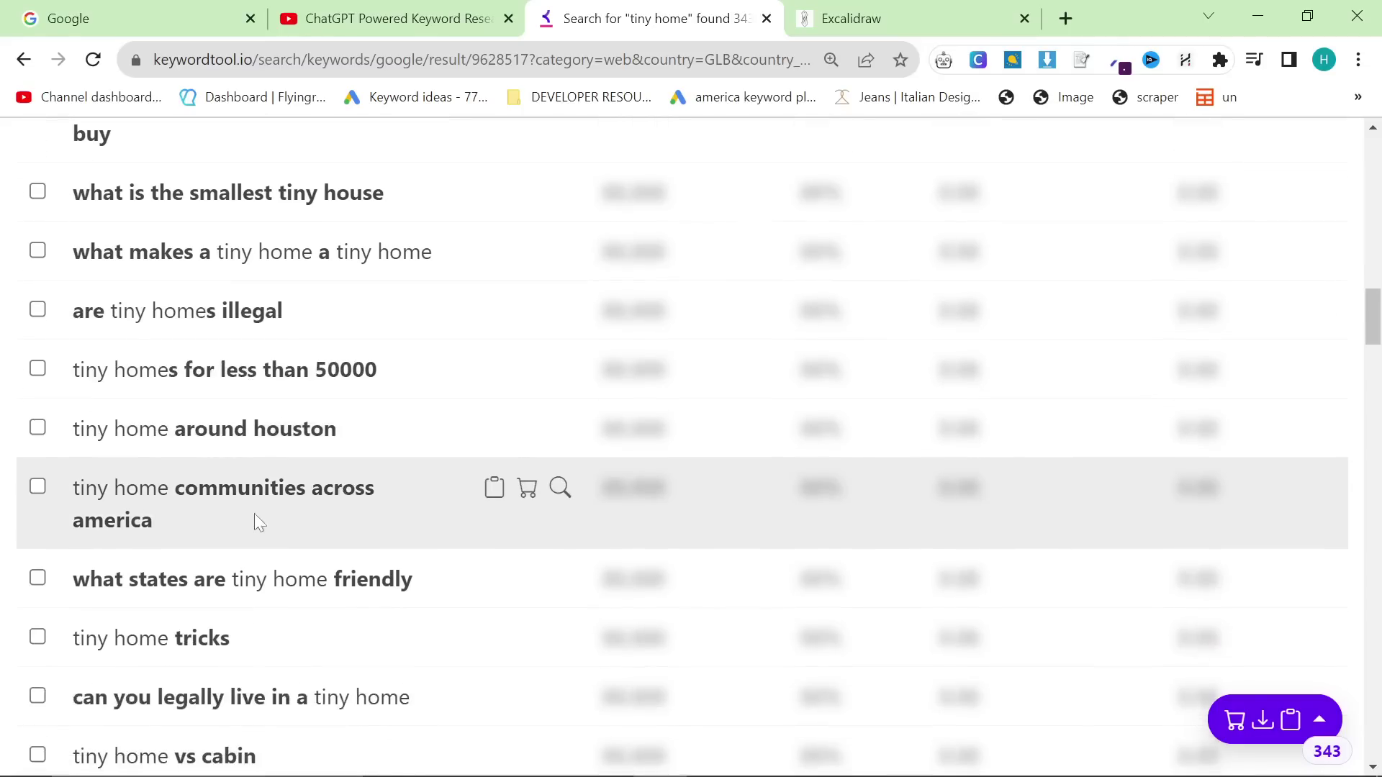
{"action": "scroll", "coordinate": [163, 520], "scroll_direction": "down", "scroll_amount": 2}
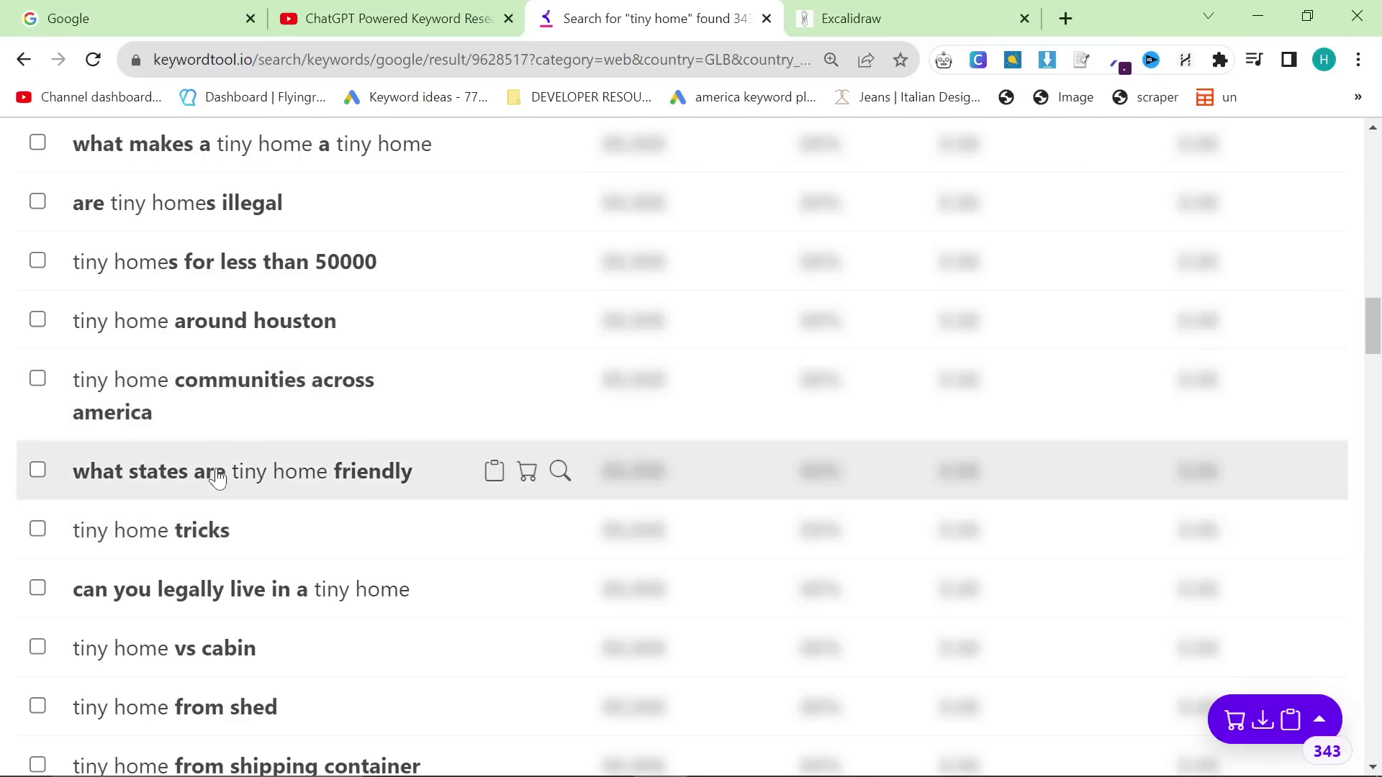
{"action": "scroll", "coordinate": [188, 437], "scroll_direction": "down", "scroll_amount": 2}
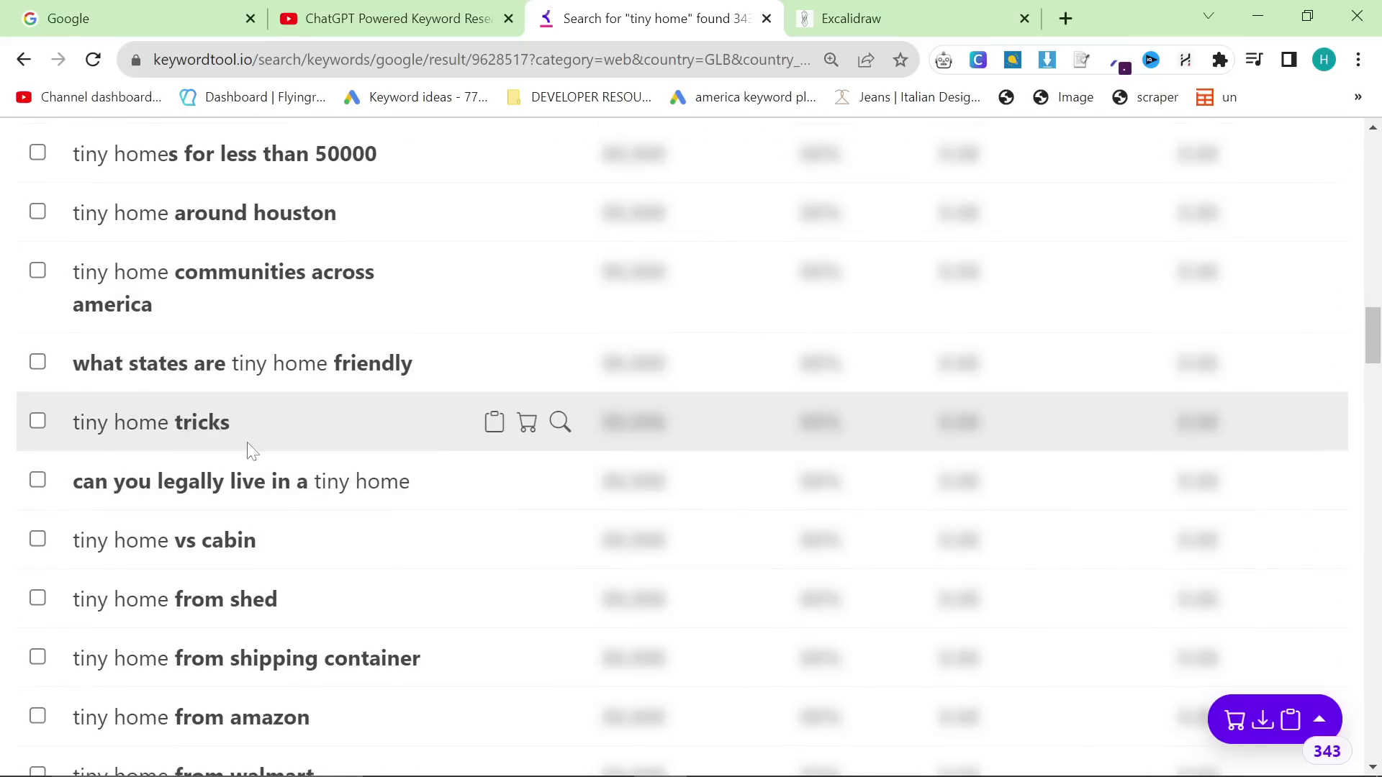
{"action": "scroll", "coordinate": [155, 451], "scroll_direction": "down", "scroll_amount": 2}
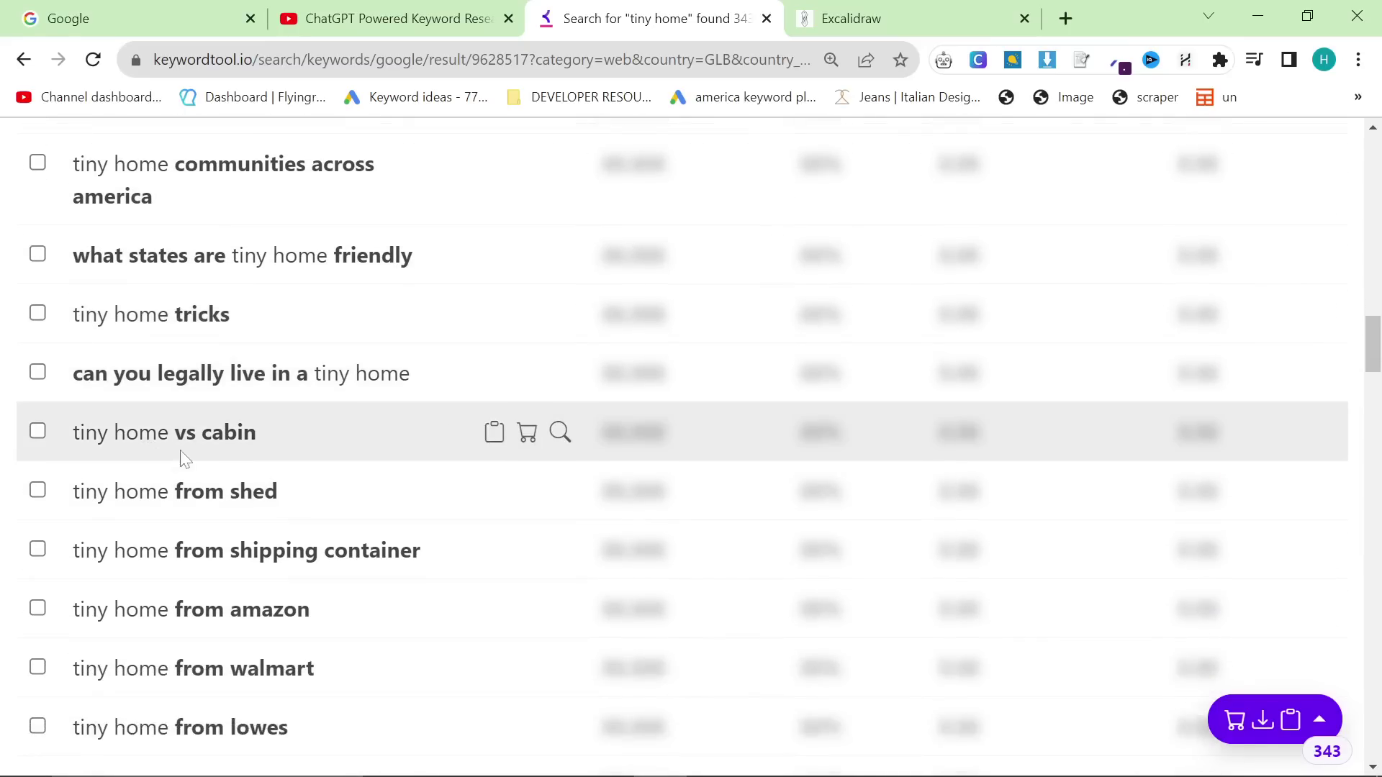
{"action": "scroll", "coordinate": [185, 458], "scroll_direction": "down", "scroll_amount": 2}
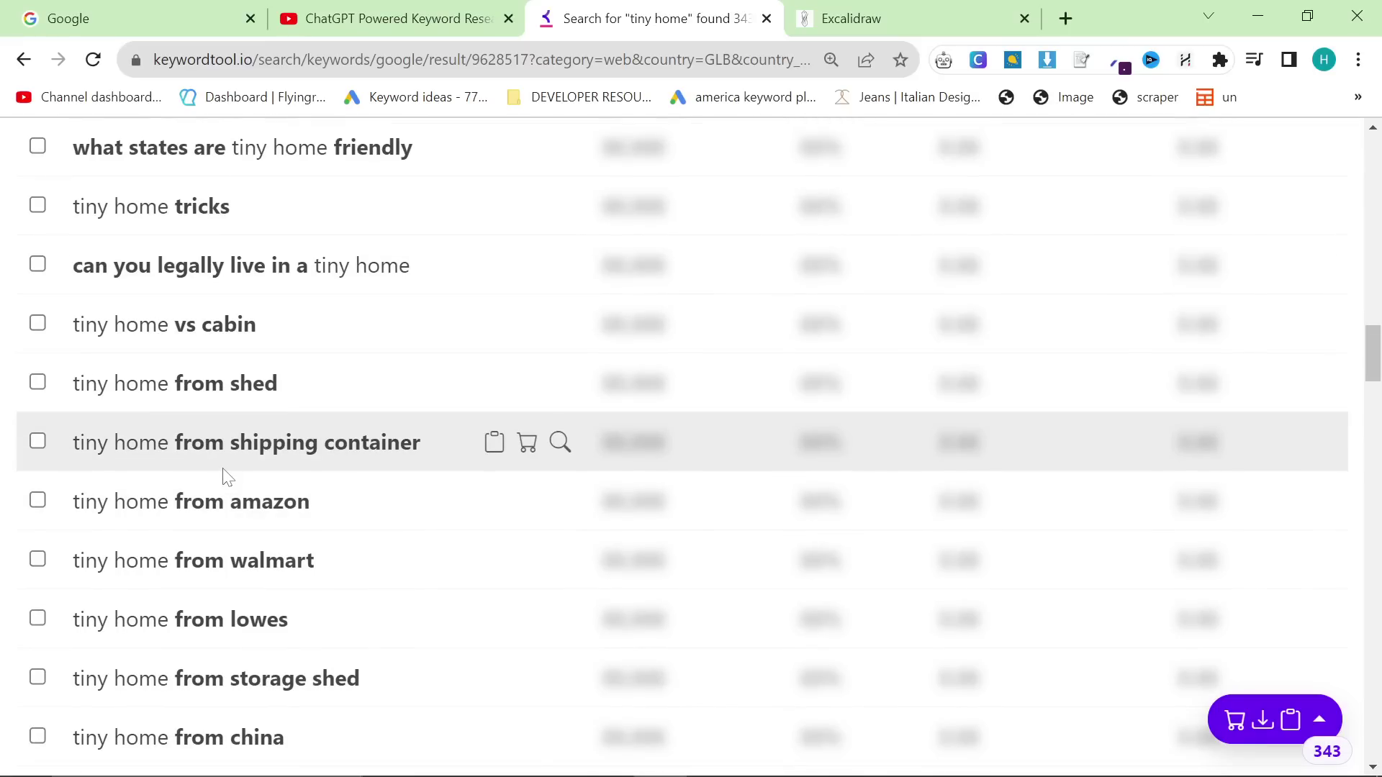
{"action": "left_click_drag", "start_coordinate": [454, 441], "coordinate": [83, 458]}
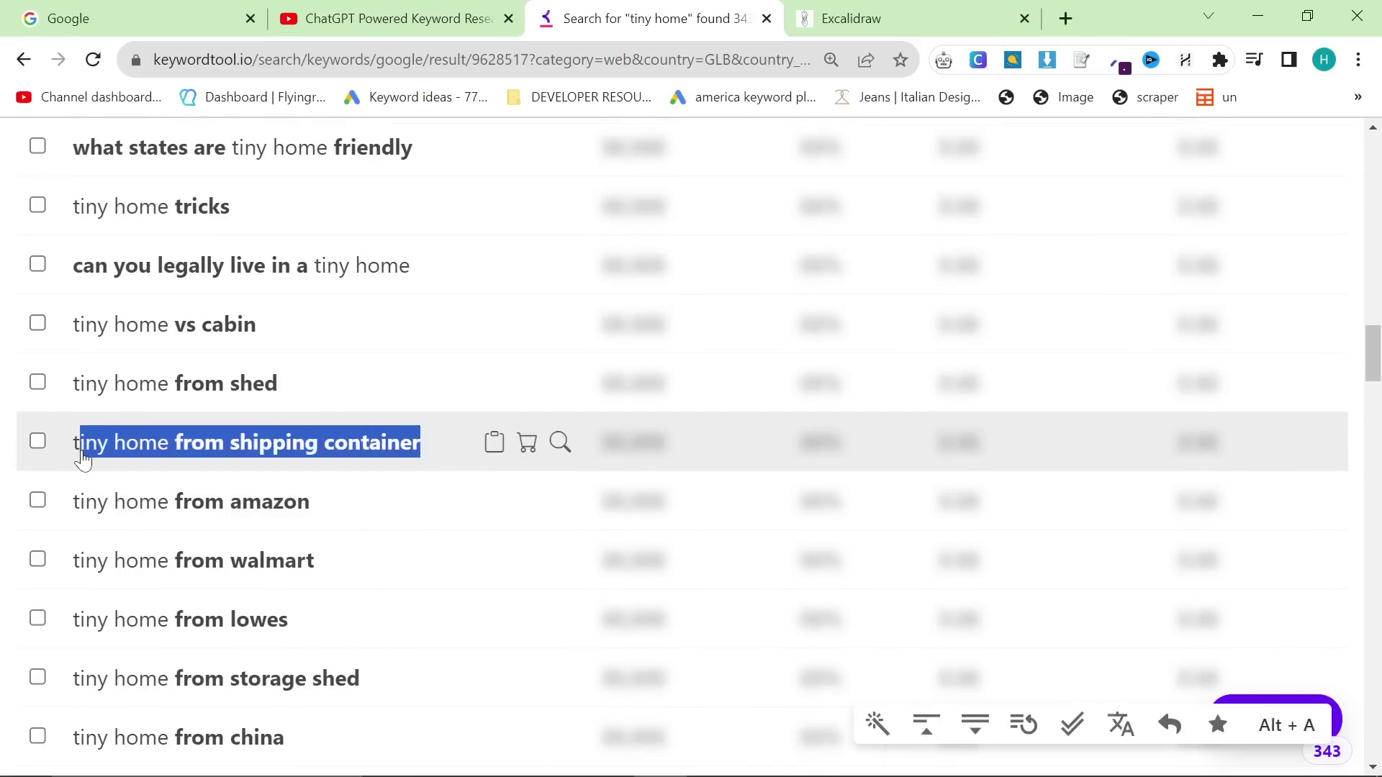
{"action": "scroll", "coordinate": [364, 590], "scroll_direction": "down", "scroll_amount": 8}
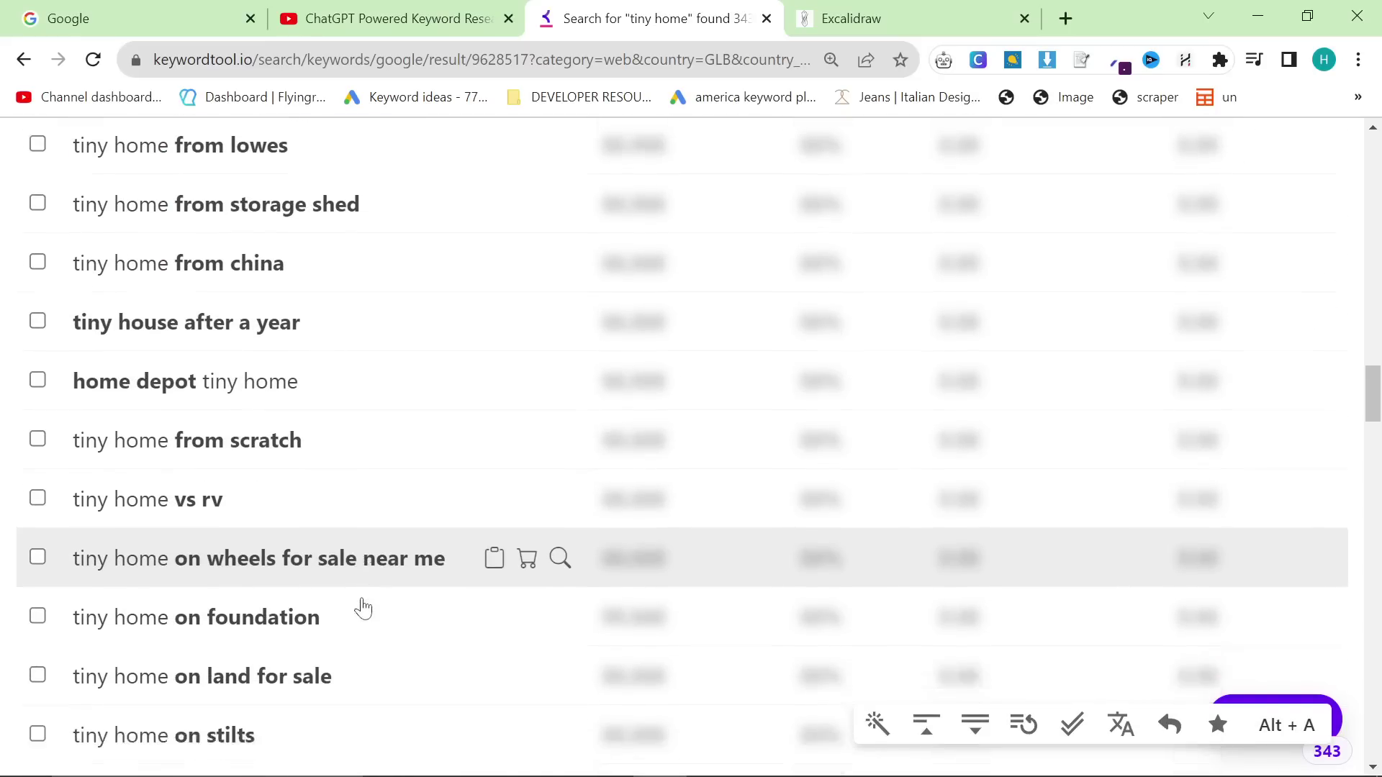
{"action": "scroll", "coordinate": [364, 608], "scroll_direction": "down", "scroll_amount": 3}
{"action": "scroll", "coordinate": [432, 669], "scroll_direction": "down", "scroll_amount": 4}
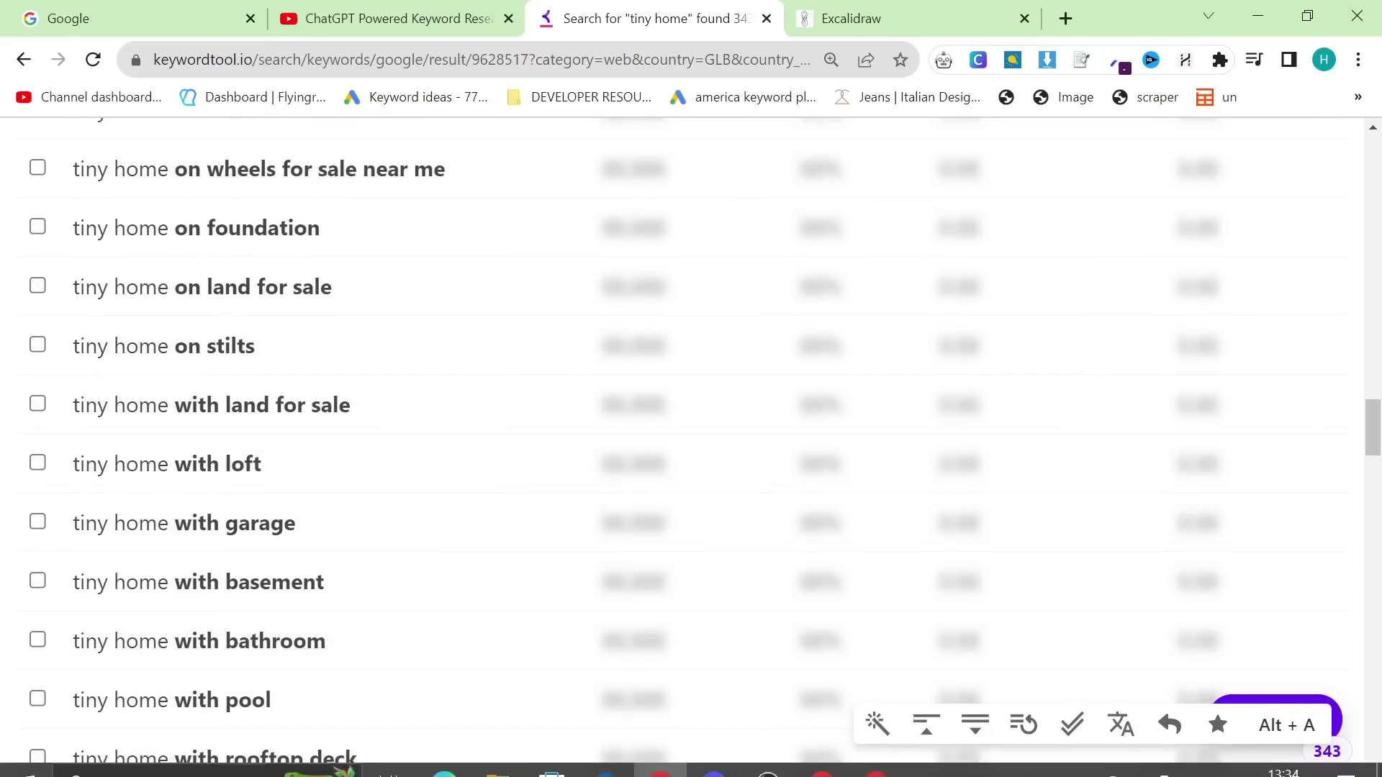
{"action": "scroll", "coordinate": [551, 572], "scroll_direction": "up", "scroll_amount": 15}
{"action": "scroll", "coordinate": [562, 574], "scroll_direction": "up", "scroll_amount": 8}
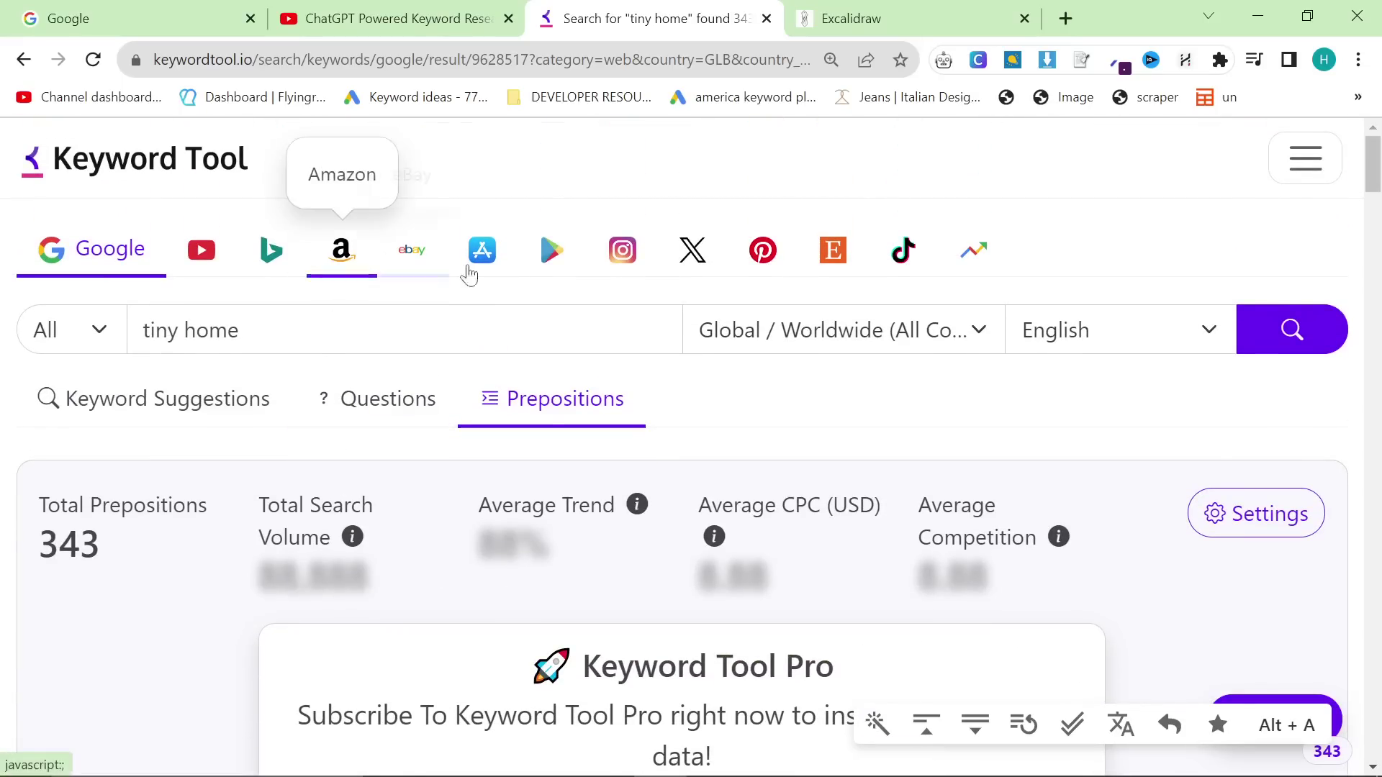
Step: Show Google Trends ideas for tiny home and select 'home depot tiny house $16 000' for Ahrefs
{"action": "left_click", "coordinate": [975, 269]}
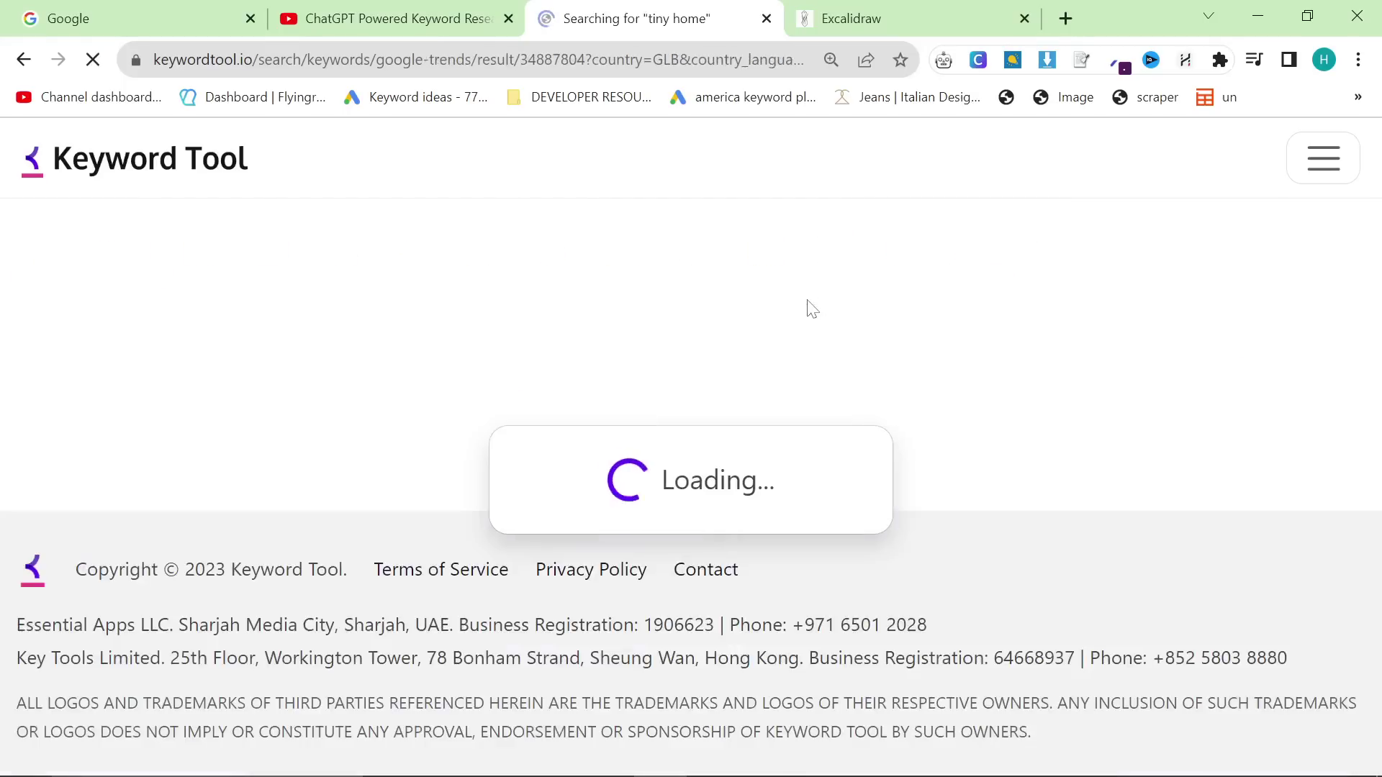
{"action": "scroll", "coordinate": [542, 407], "scroll_direction": "down", "scroll_amount": 3}
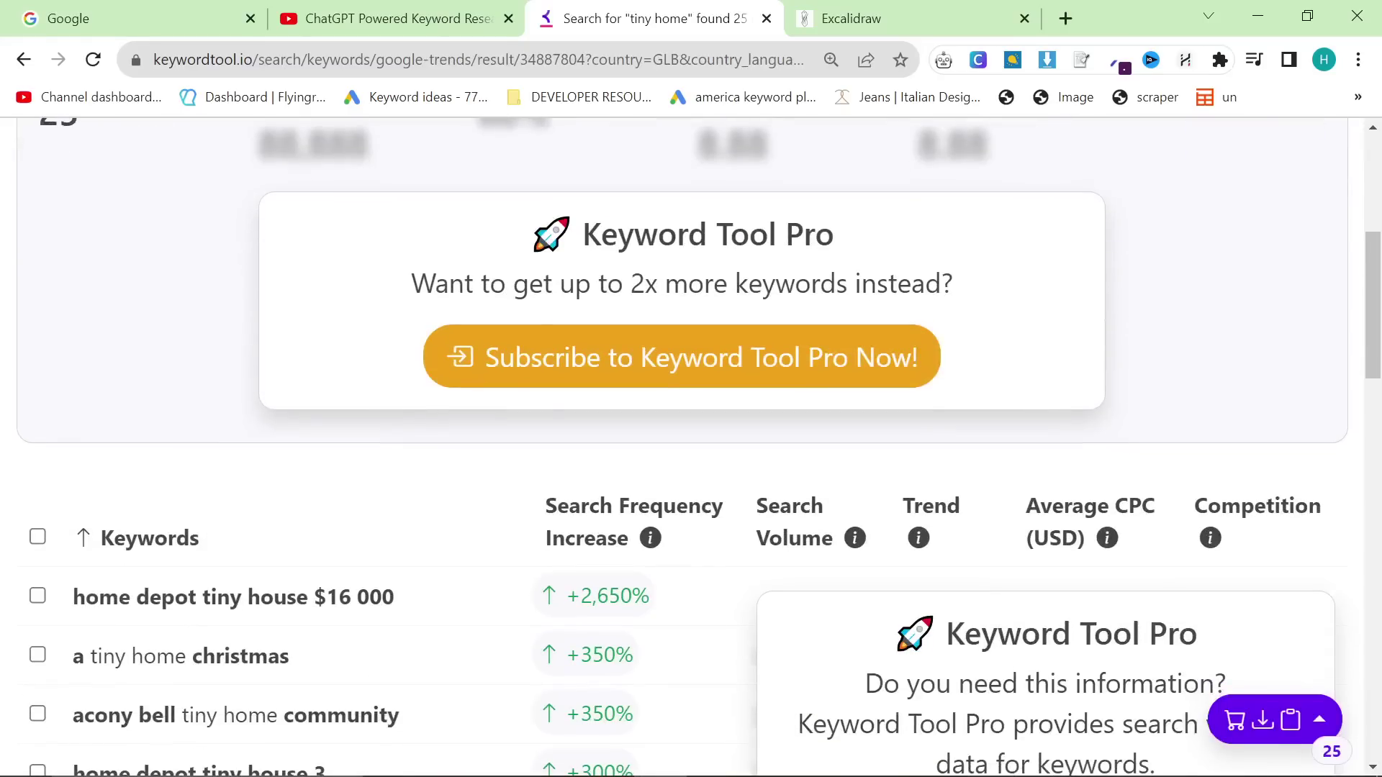
{"action": "scroll", "coordinate": [538, 425], "scroll_direction": "down", "scroll_amount": 1}
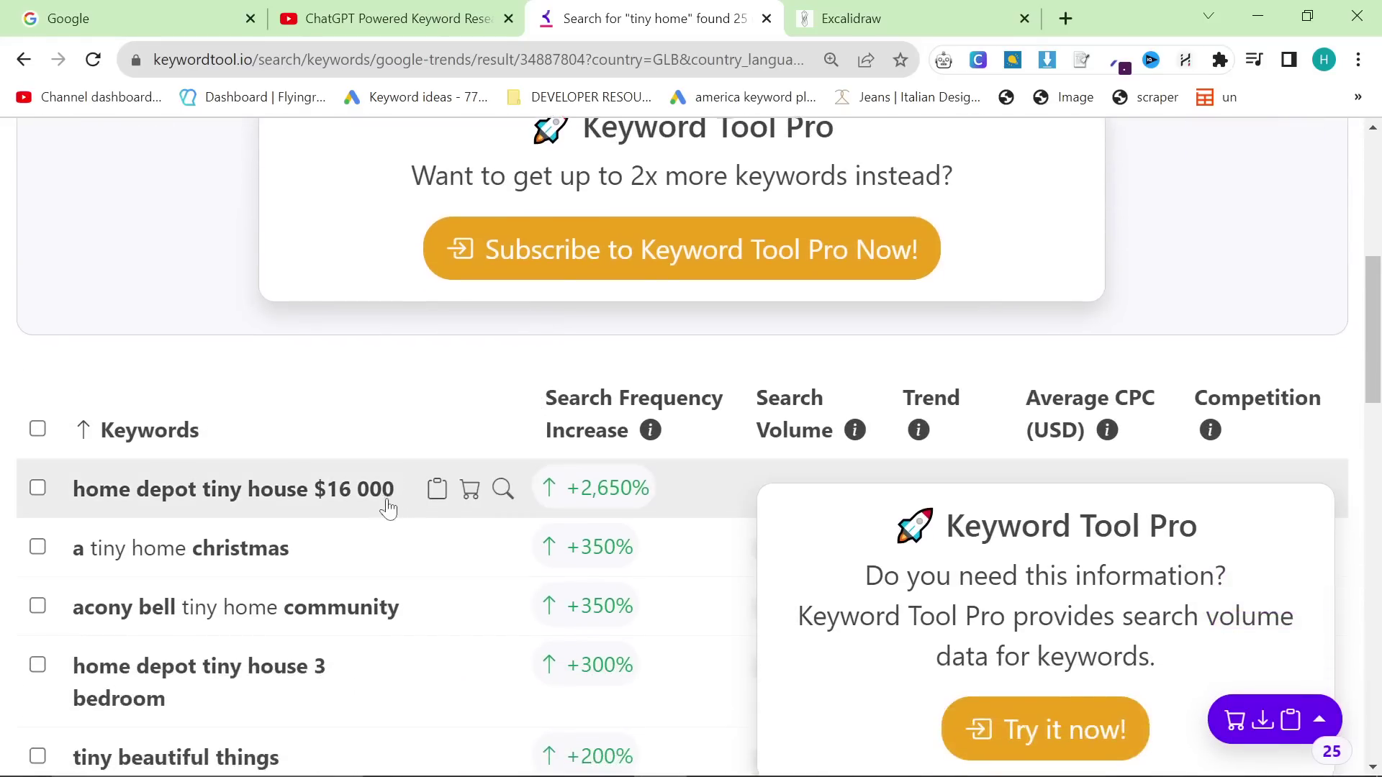
{"action": "left_click_drag", "start_coordinate": [395, 489], "coordinate": [77, 484]}
{"action": "key", "text": "ctrl+c"}
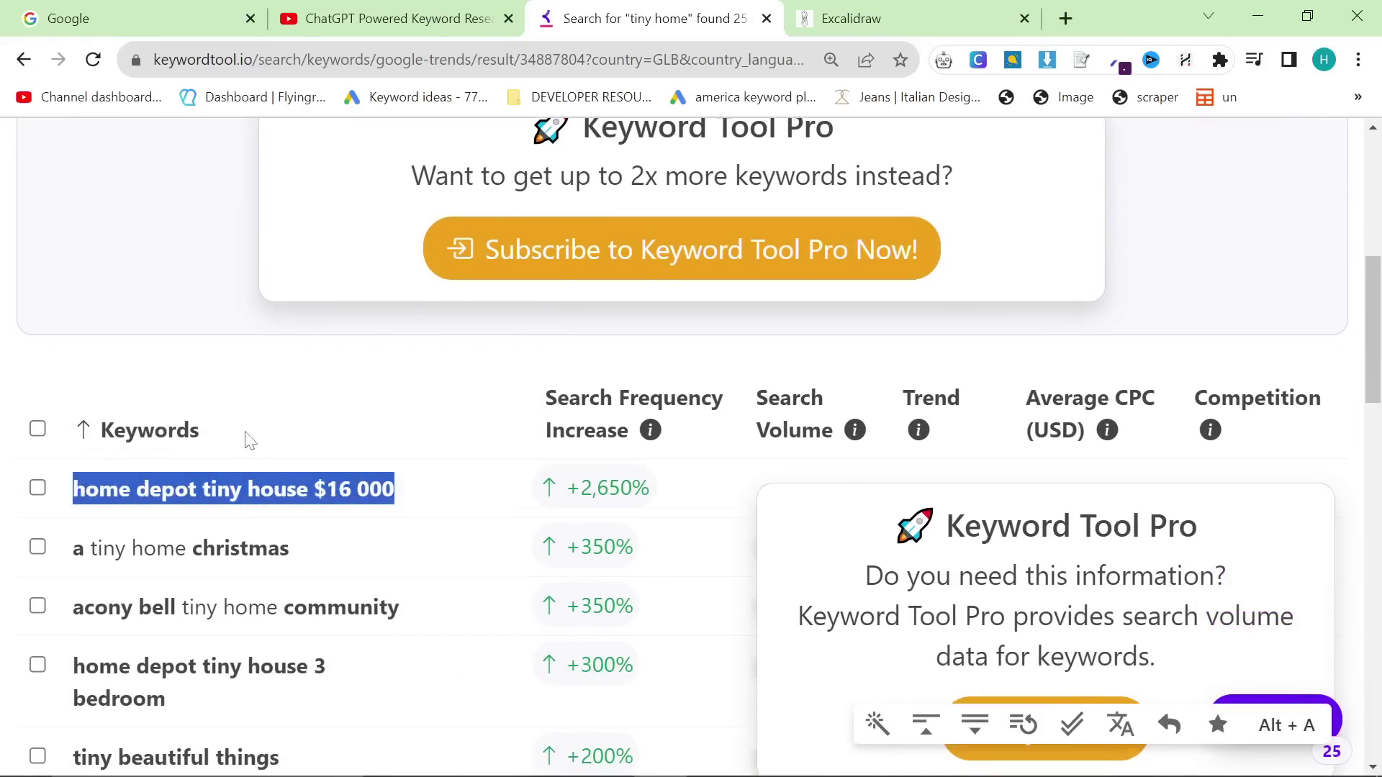
{"action": "key", "text": "alt+Tab"}
Step: Look up 'home depot tiny house $16 000' in Keywords Explorer: difficulty 8, volume 80, traffic potential 7.3K
{"action": "scroll", "coordinate": [426, 401], "scroll_direction": "up", "scroll_amount": 3}
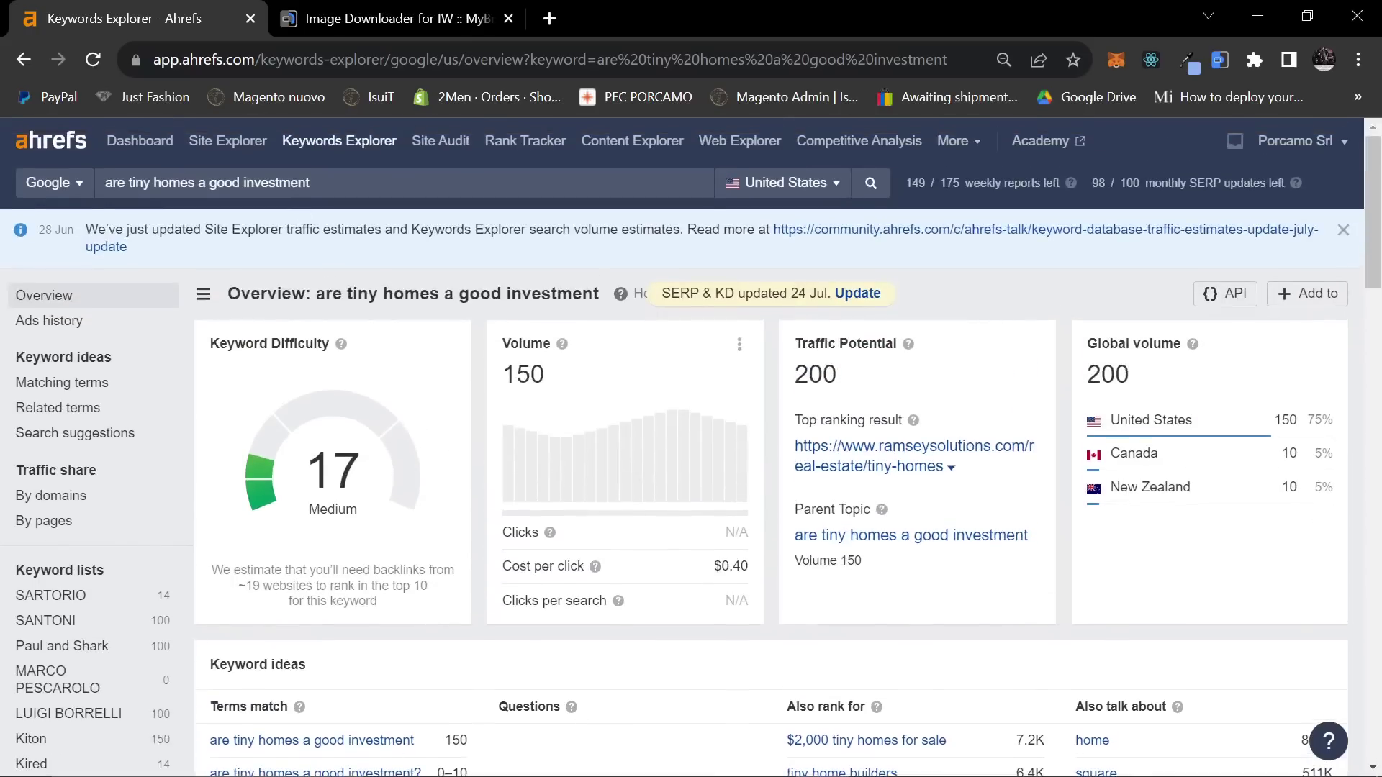
{"action": "left_click", "coordinate": [409, 182]}
{"action": "key", "text": "ctrl+v"}
{"action": "key", "text": "Return"}
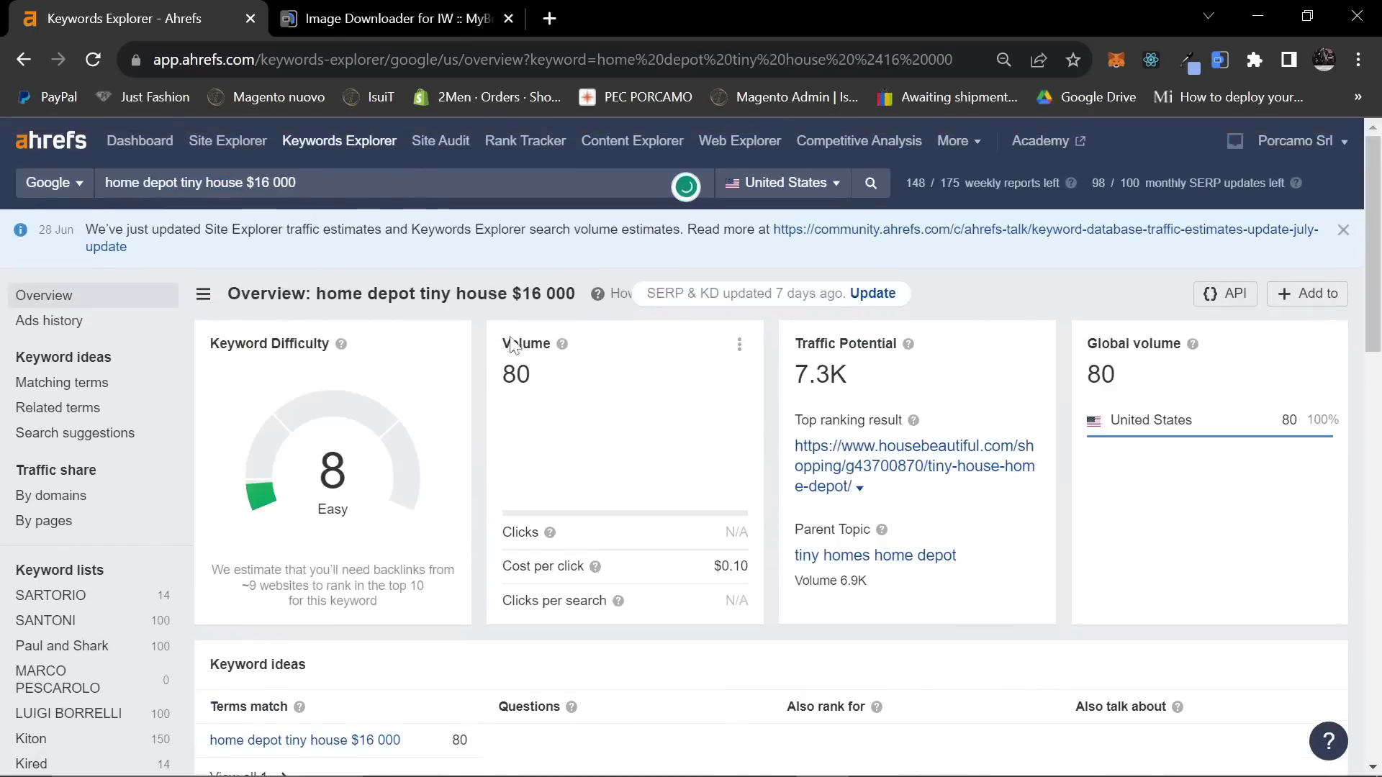
{"action": "scroll", "coordinate": [581, 411], "scroll_direction": "down", "scroll_amount": 2}
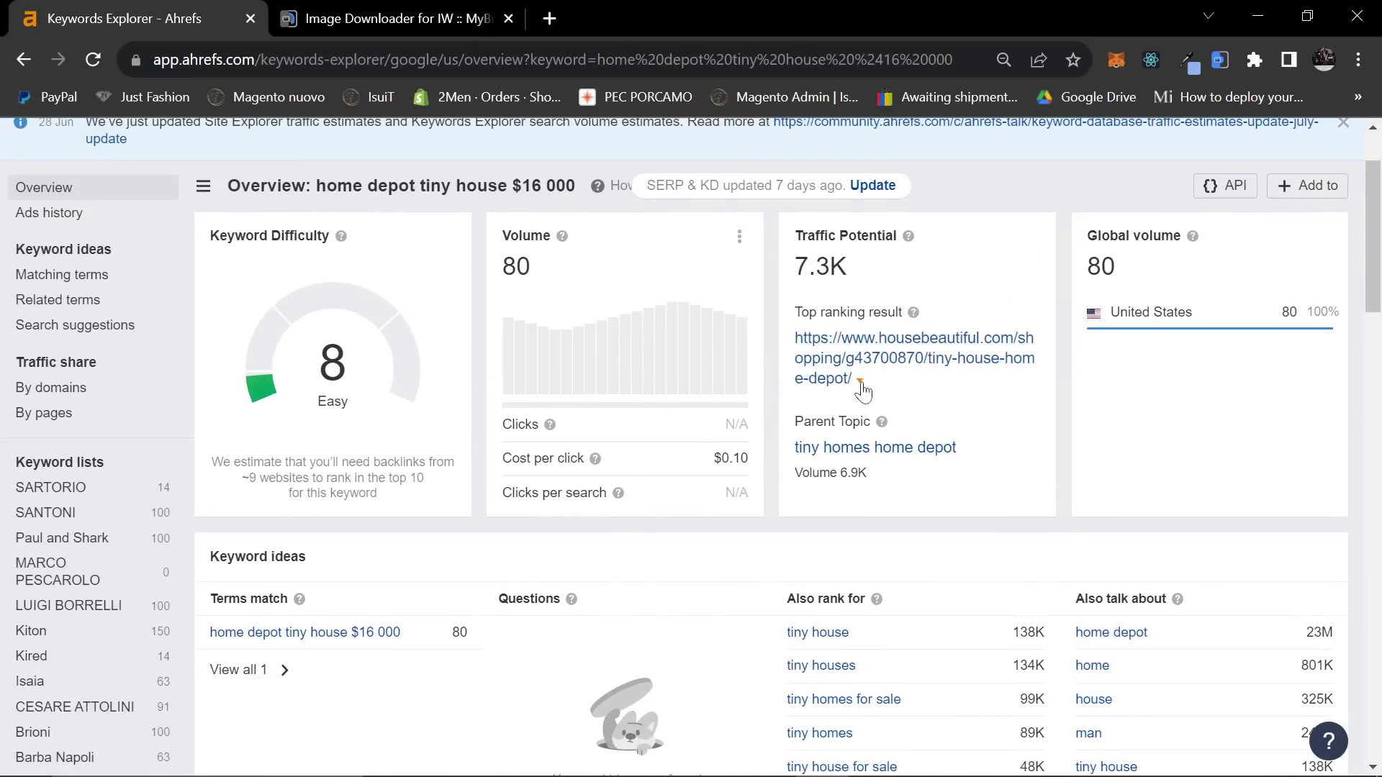
{"action": "scroll", "coordinate": [447, 512], "scroll_direction": "down", "scroll_amount": 3}
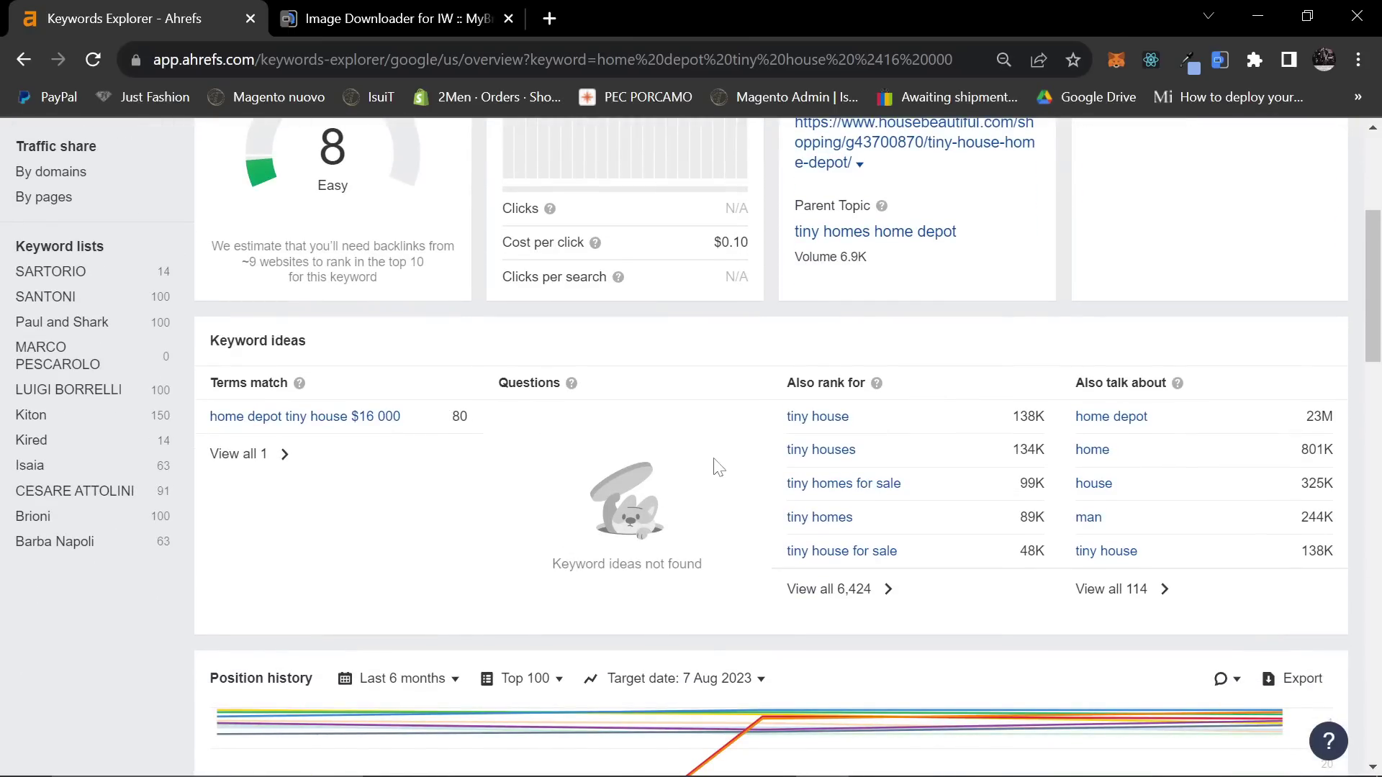
{"action": "scroll", "coordinate": [719, 466], "scroll_direction": "up", "scroll_amount": 5}
Step: Return to Keyword Tool and scroll through the rising Google Trends keywords for tiny home
{"action": "key", "text": "alt+Tab"}
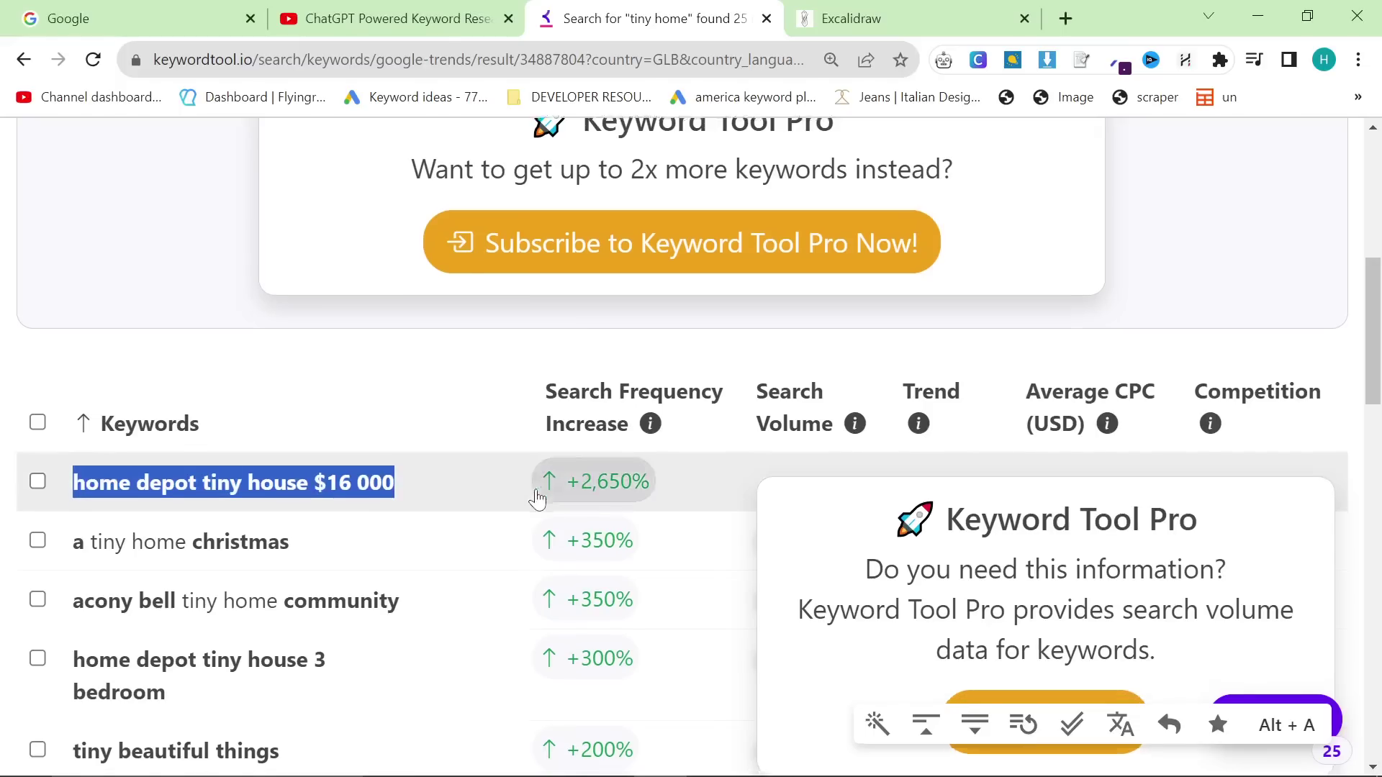
{"action": "scroll", "coordinate": [222, 447], "scroll_direction": "down", "scroll_amount": 1}
{"action": "scroll", "coordinate": [283, 511], "scroll_direction": "down", "scroll_amount": 5}
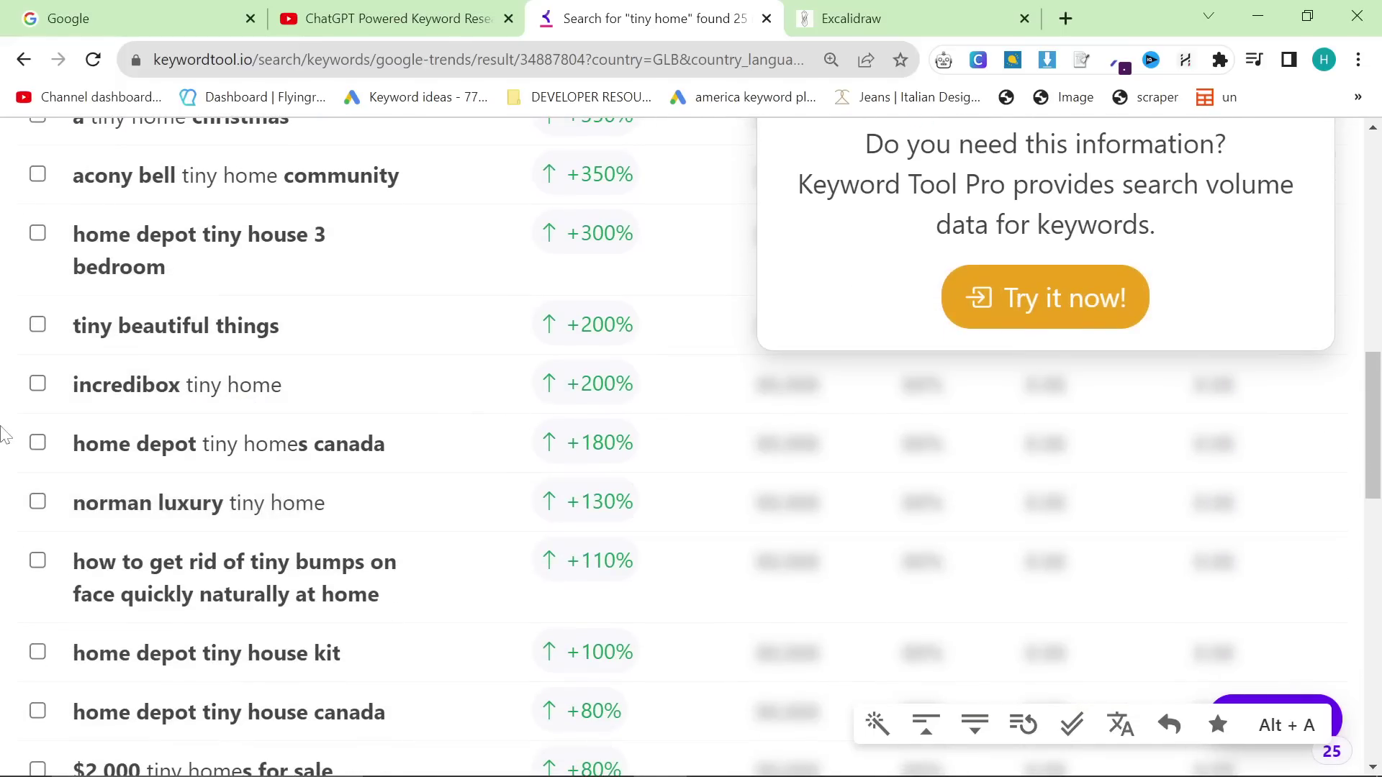
{"action": "scroll", "coordinate": [12, 435], "scroll_direction": "down", "scroll_amount": 3}
{"action": "scroll", "coordinate": [215, 478], "scroll_direction": "down", "scroll_amount": 3}
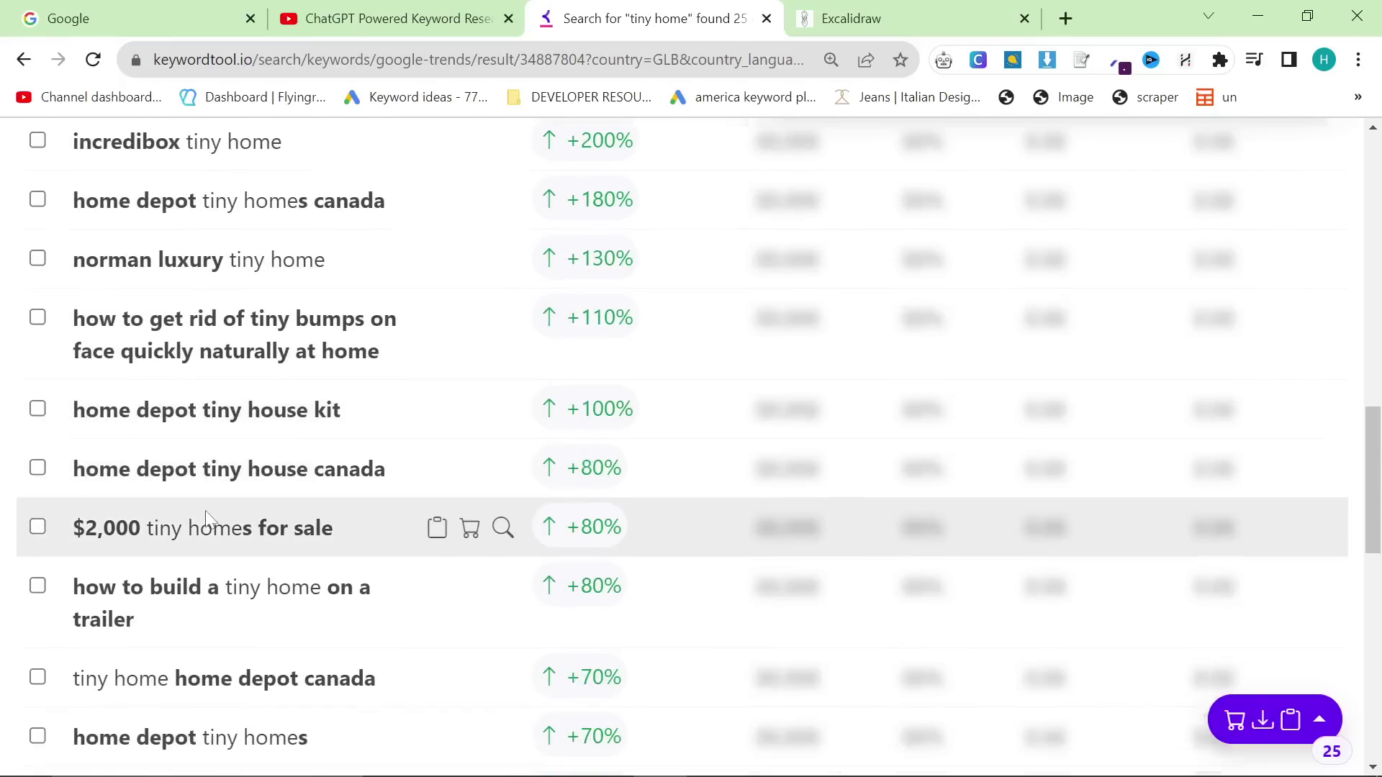
{"action": "scroll", "coordinate": [147, 517], "scroll_direction": "down", "scroll_amount": 3}
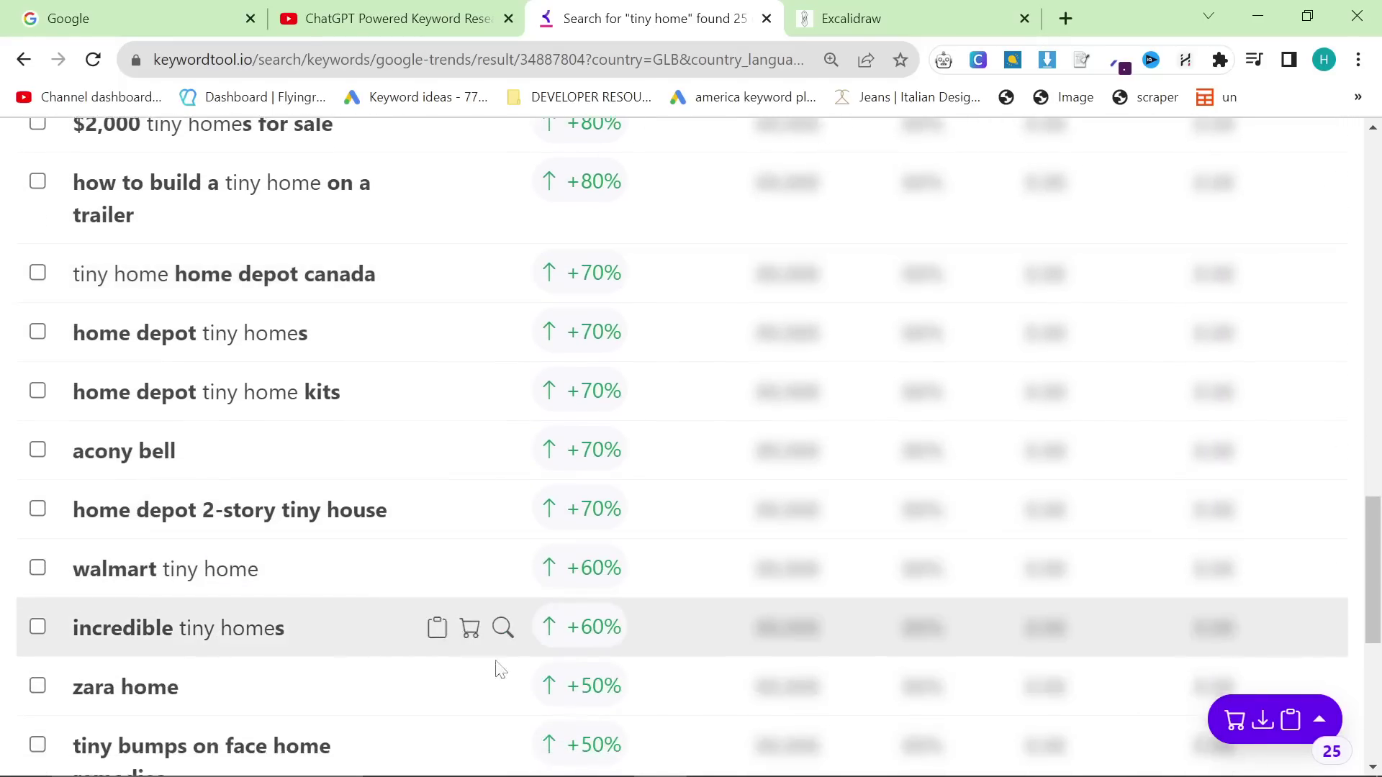
{"action": "scroll", "coordinate": [500, 670], "scroll_direction": "up", "scroll_amount": 20}
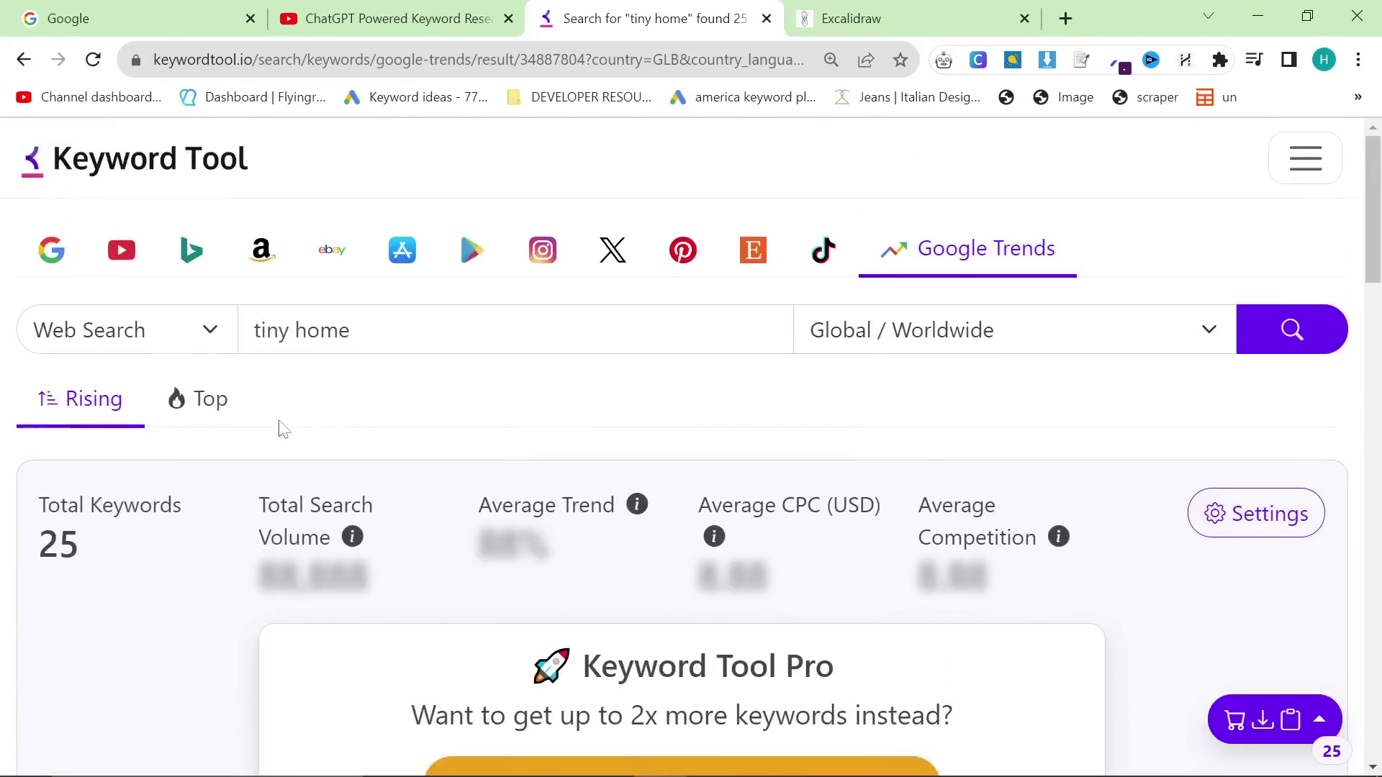
{"action": "scroll", "coordinate": [333, 450], "scroll_direction": "down", "scroll_amount": 1}
Step: View the Top trending tiny home keywords for comparison
{"action": "left_click", "coordinate": [183, 288]}
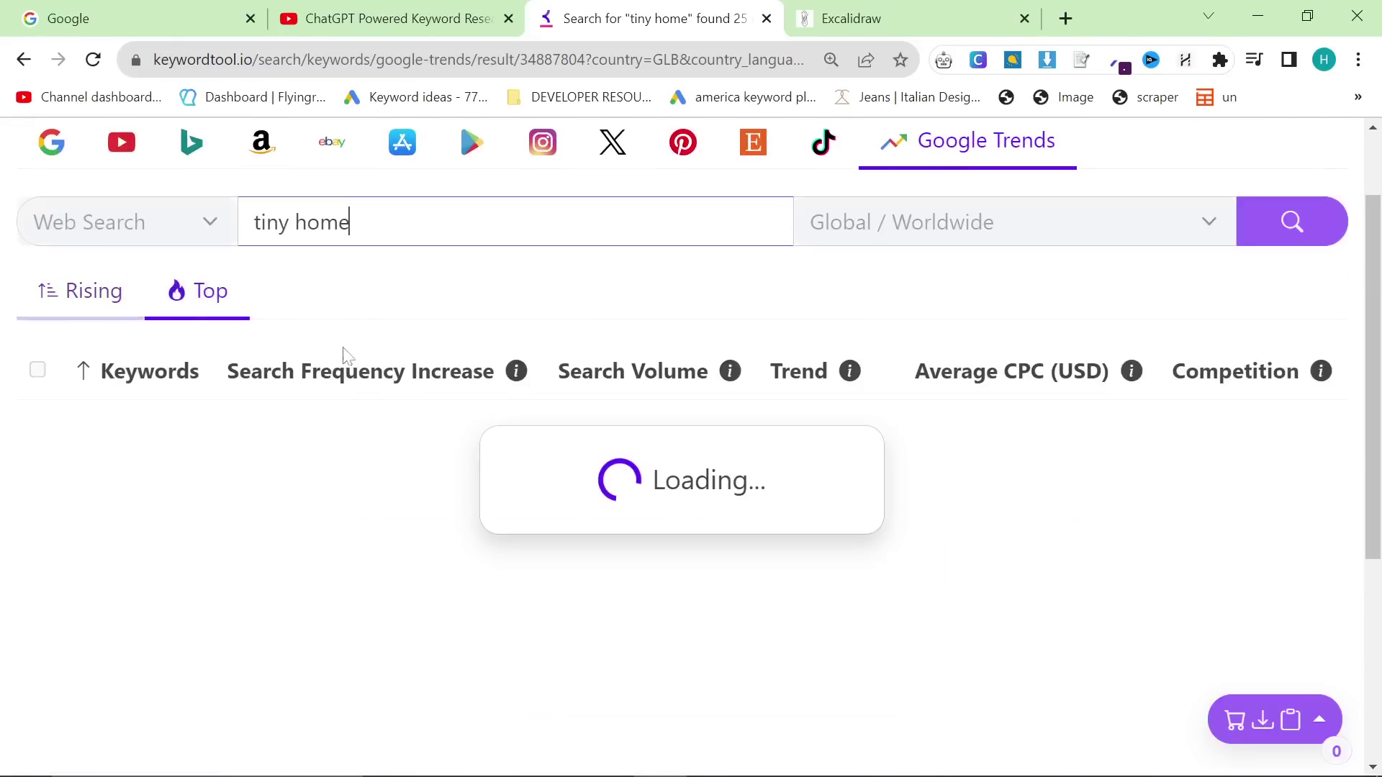
{"action": "scroll", "coordinate": [243, 582], "scroll_direction": "down", "scroll_amount": 5}
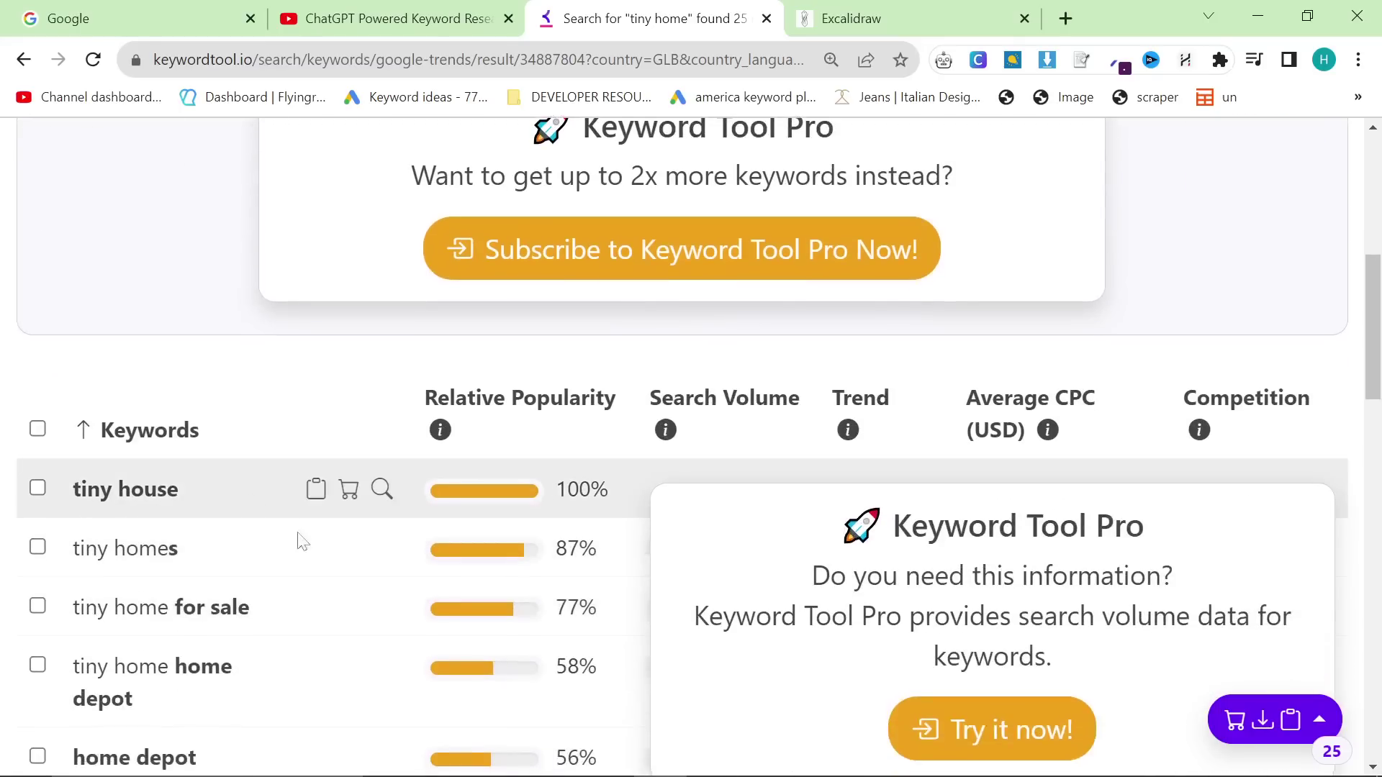
{"action": "scroll", "coordinate": [315, 566], "scroll_direction": "down", "scroll_amount": 3}
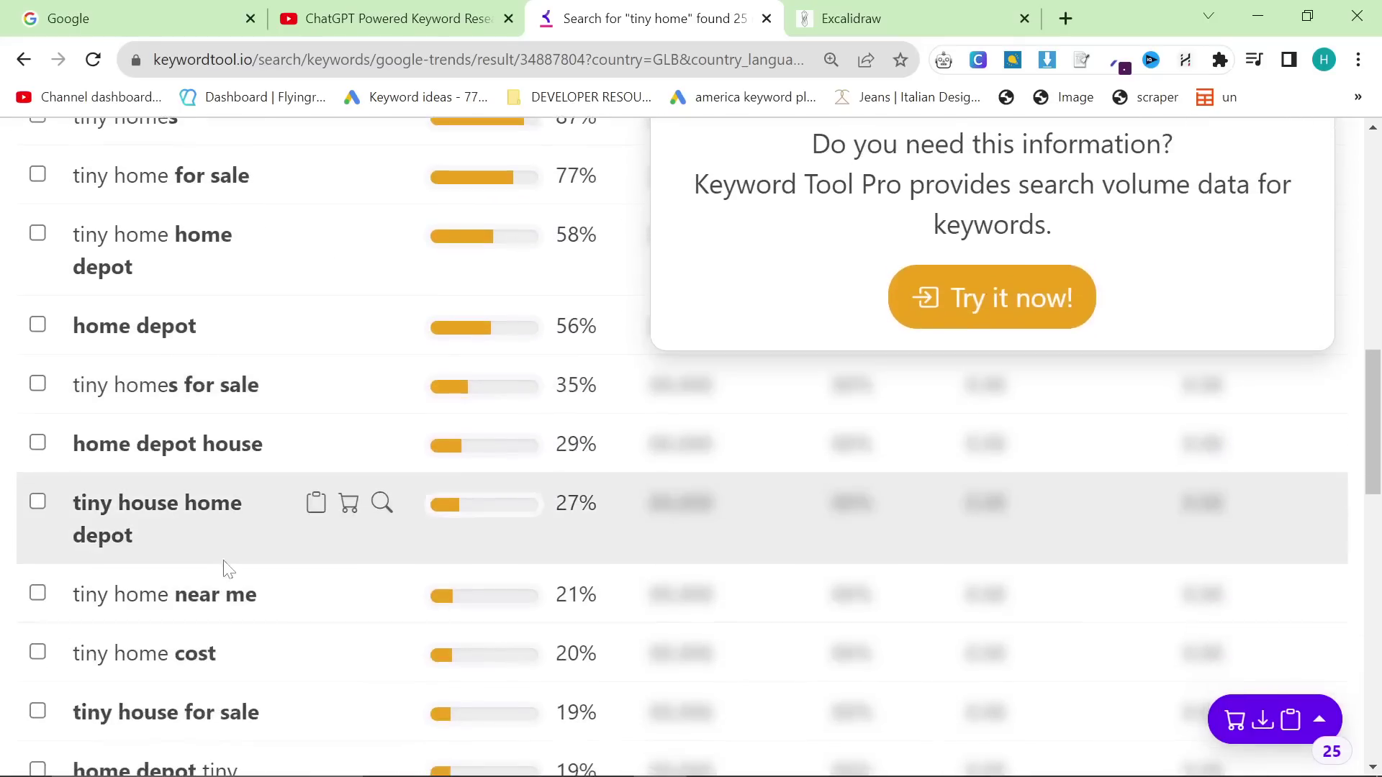
{"action": "scroll", "coordinate": [213, 564], "scroll_direction": "up", "scroll_amount": 7}
Step: Switch back to Rising, zoom in, and select 'acony bell tiny home community'
{"action": "left_click", "coordinate": [130, 407]}
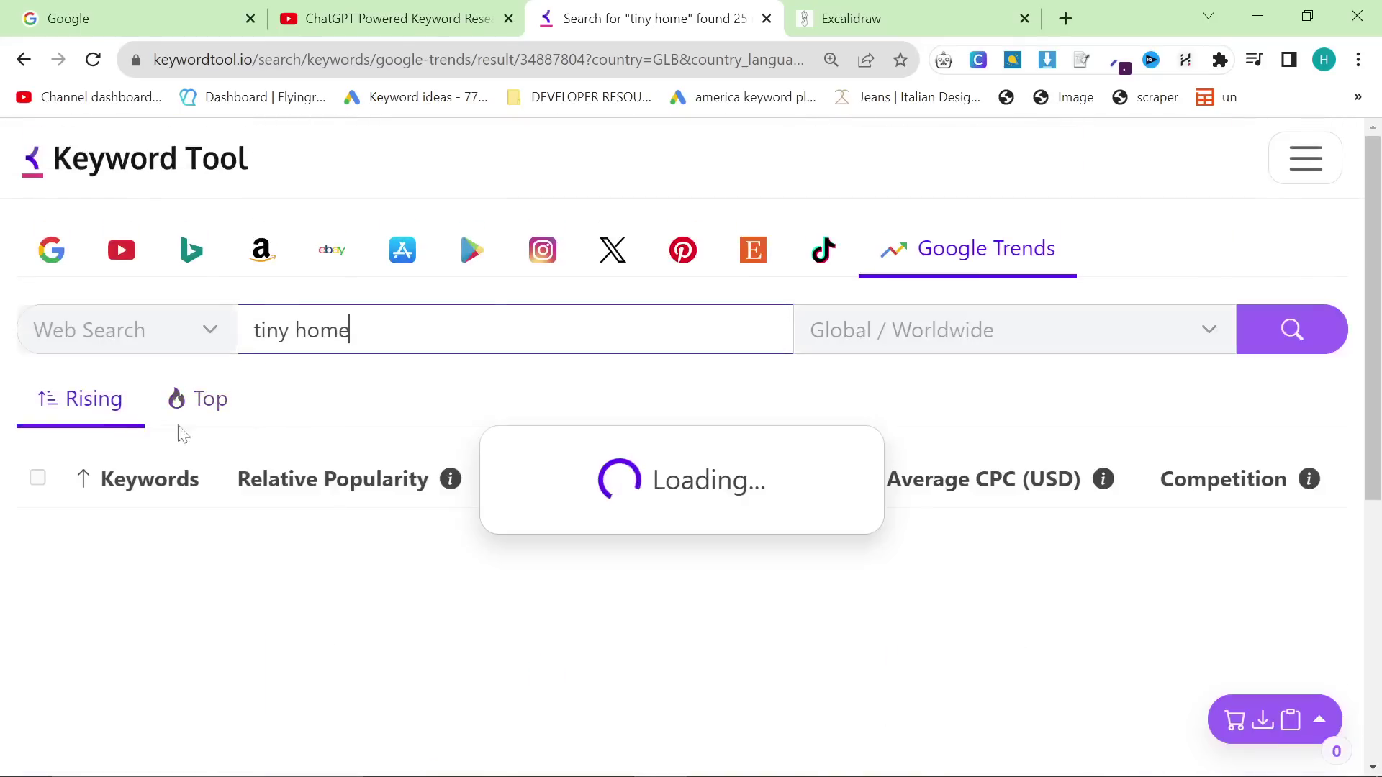
{"action": "scroll", "coordinate": [448, 550], "scroll_direction": "down", "scroll_amount": 9}
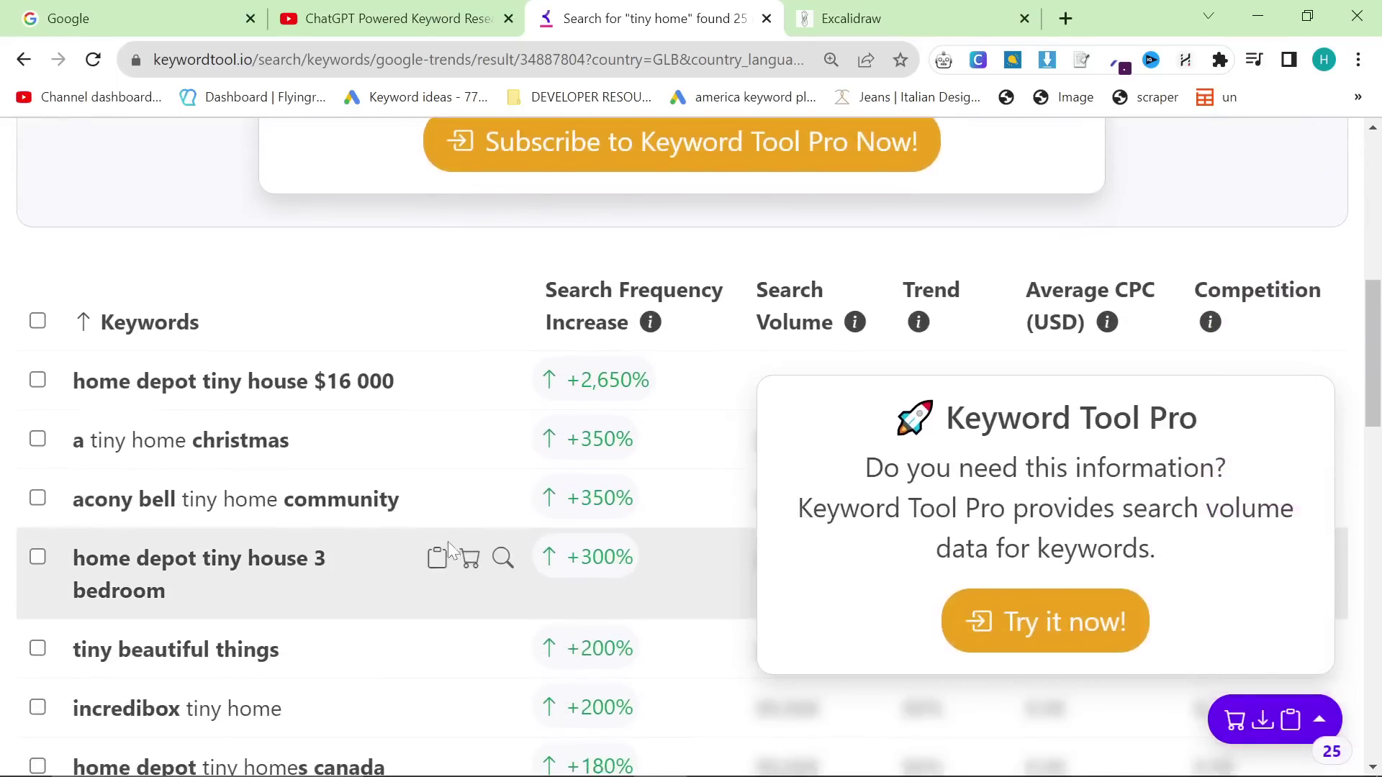
{"action": "scroll", "coordinate": [263, 594], "scroll_direction": "down", "scroll_amount": 1}
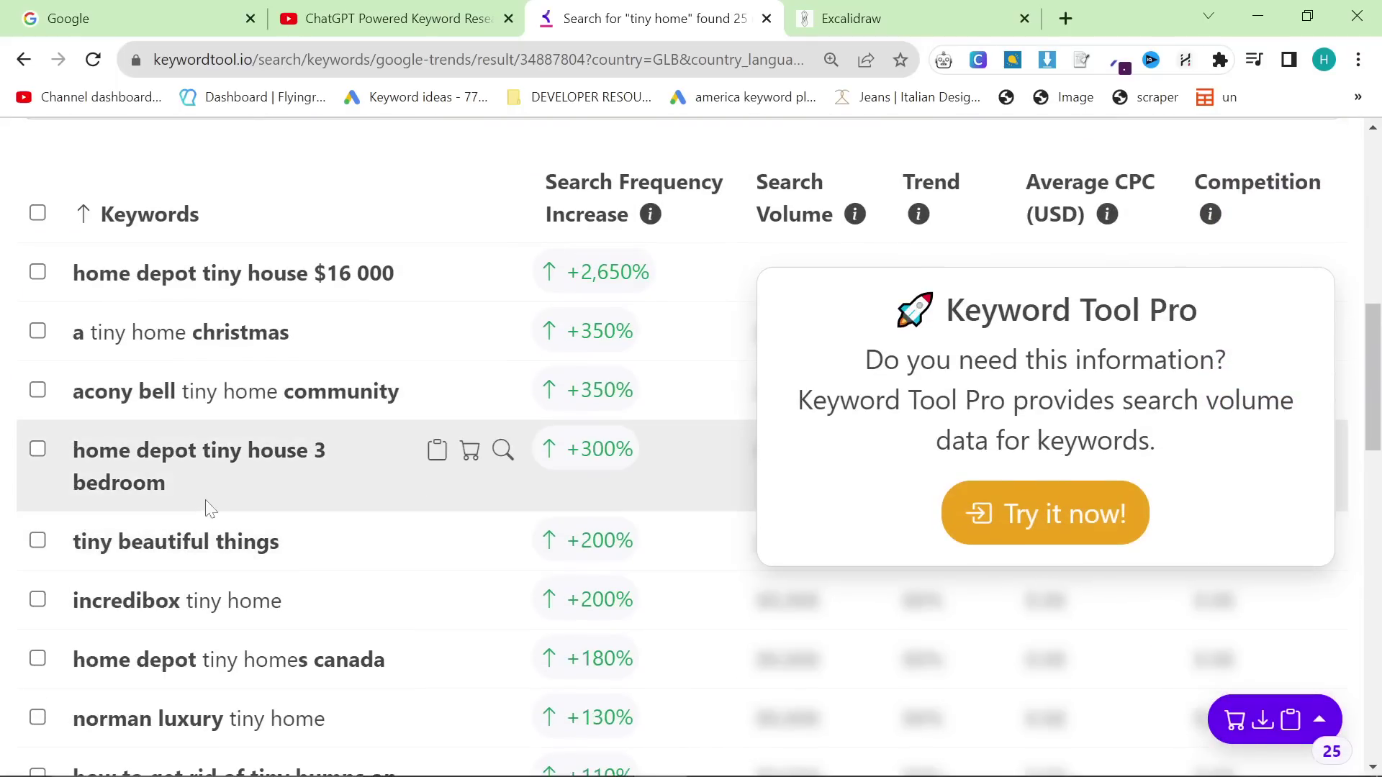
{"action": "key", "text": "ctrl+plus"}
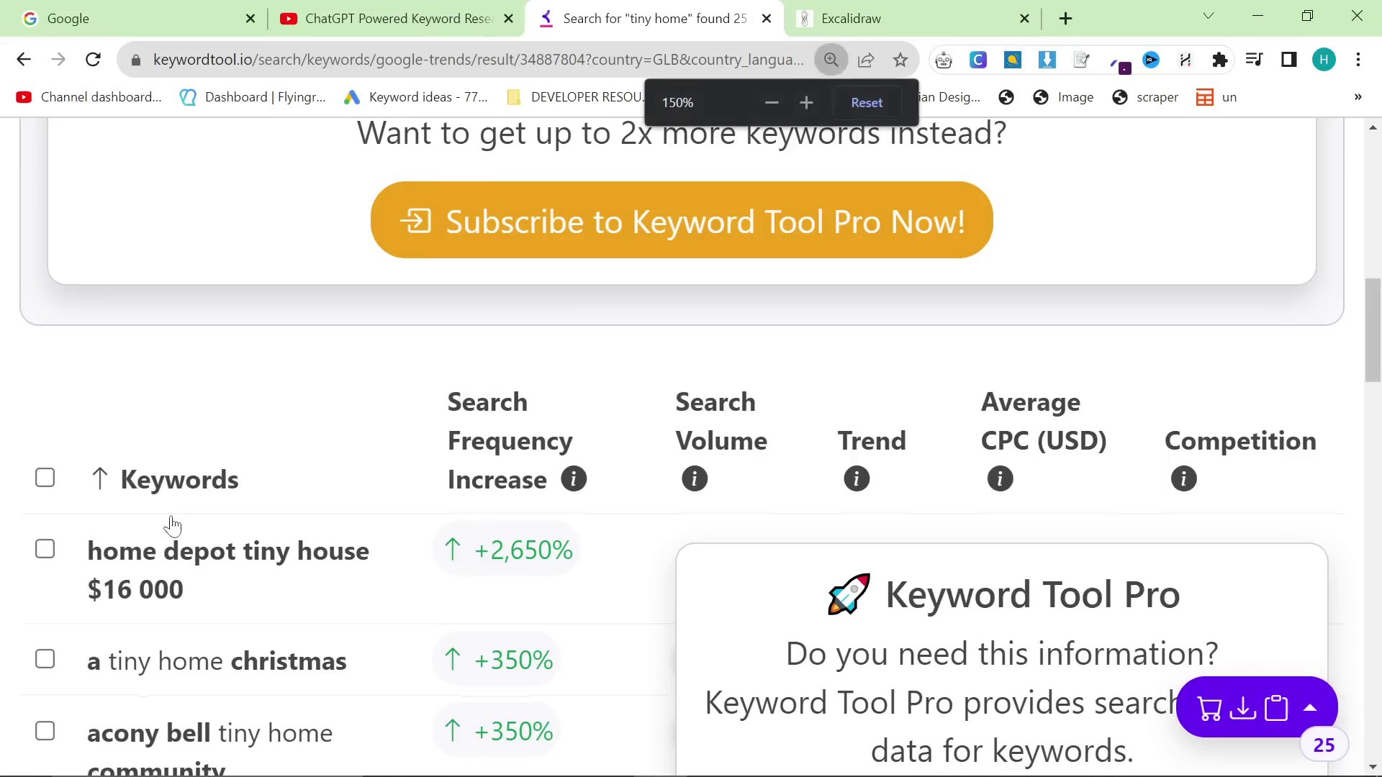
{"action": "scroll", "coordinate": [144, 555], "scroll_direction": "down", "scroll_amount": 3}
{"action": "left_click_drag", "start_coordinate": [86, 525], "coordinate": [266, 559]}
{"action": "key", "text": "ctrl+c"}
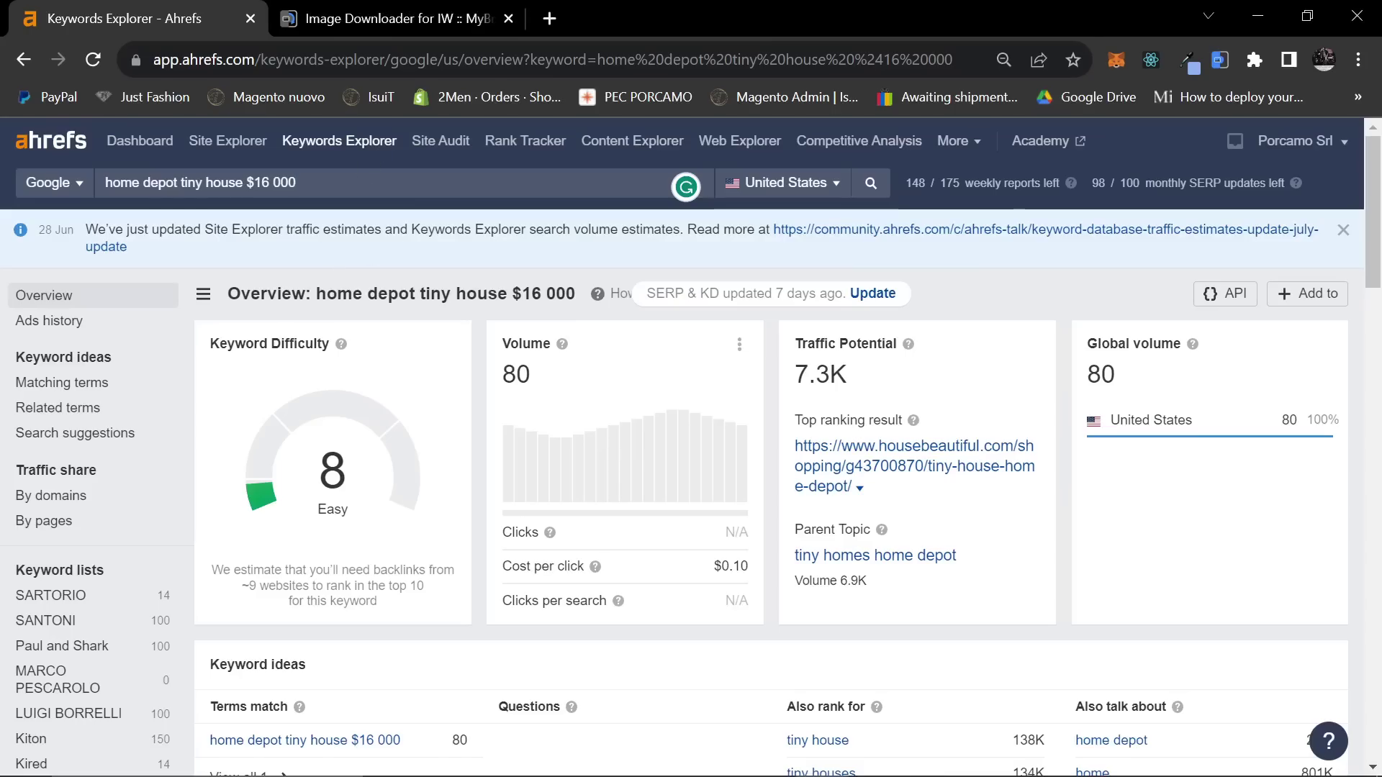
Step: Search 'acony bell tiny home community' in Ahrefs (difficulty 6, volume 500, traffic potential 1.6K), then return
{"action": "key", "text": "ctrl+a"}
{"action": "key", "text": "ctrl+v"}
{"action": "key", "text": "Return"}
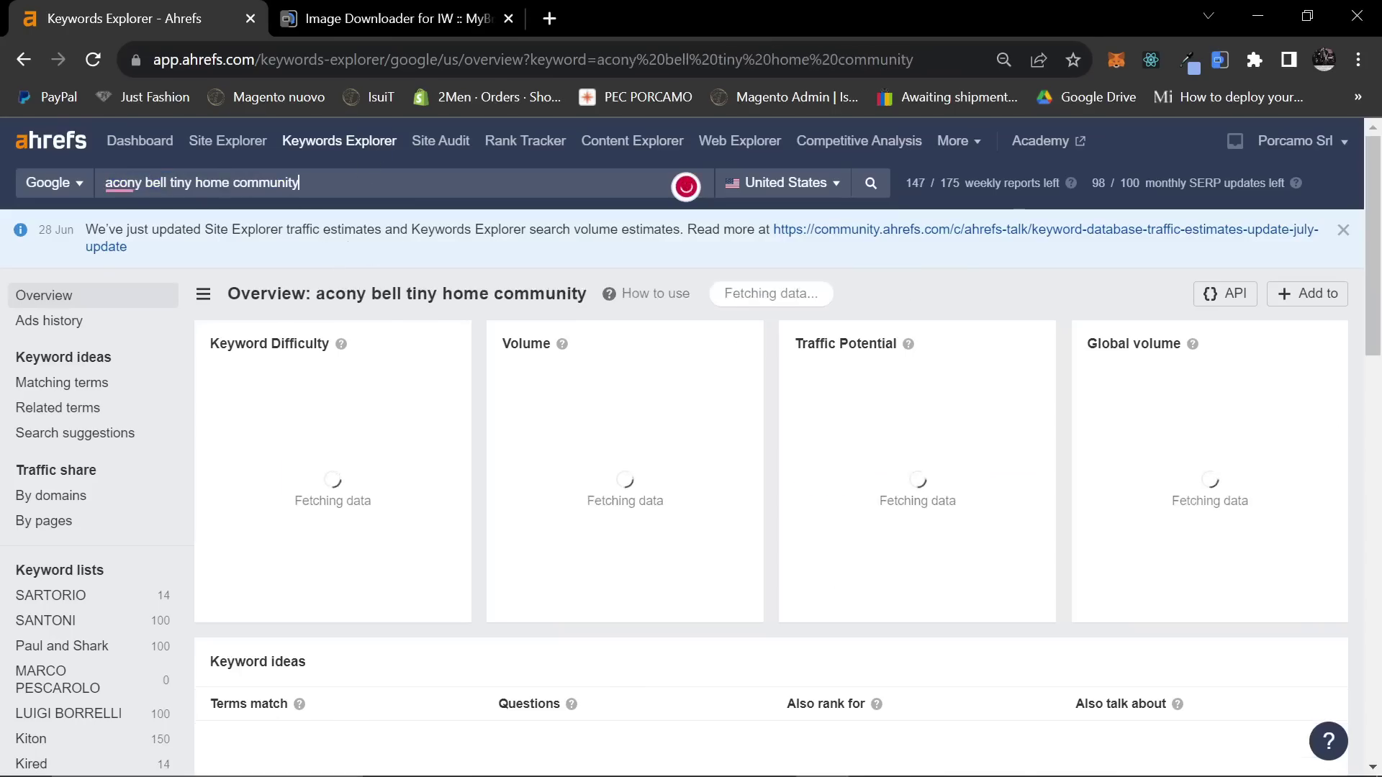
{"action": "scroll", "coordinate": [609, 444], "scroll_direction": "down", "scroll_amount": 2}
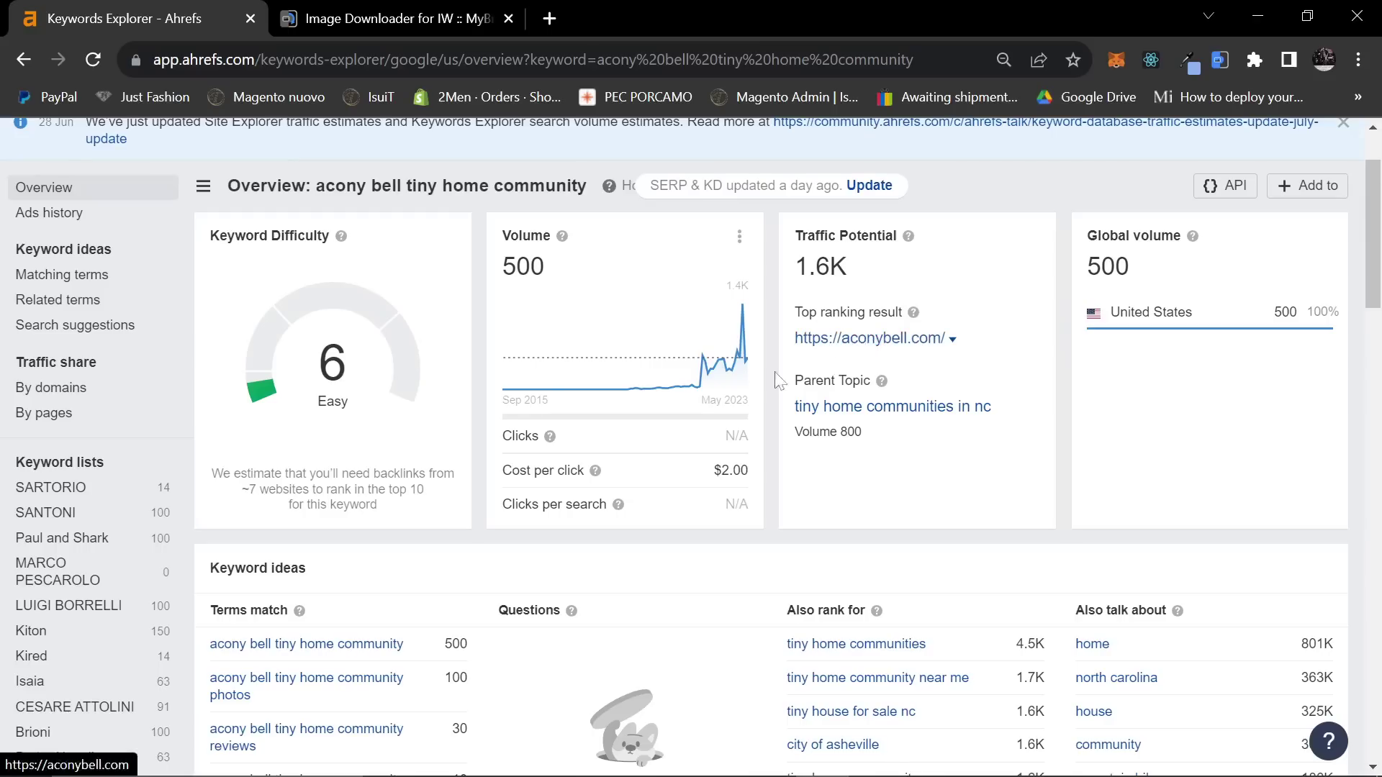
{"action": "key", "text": "alt+Tab"}
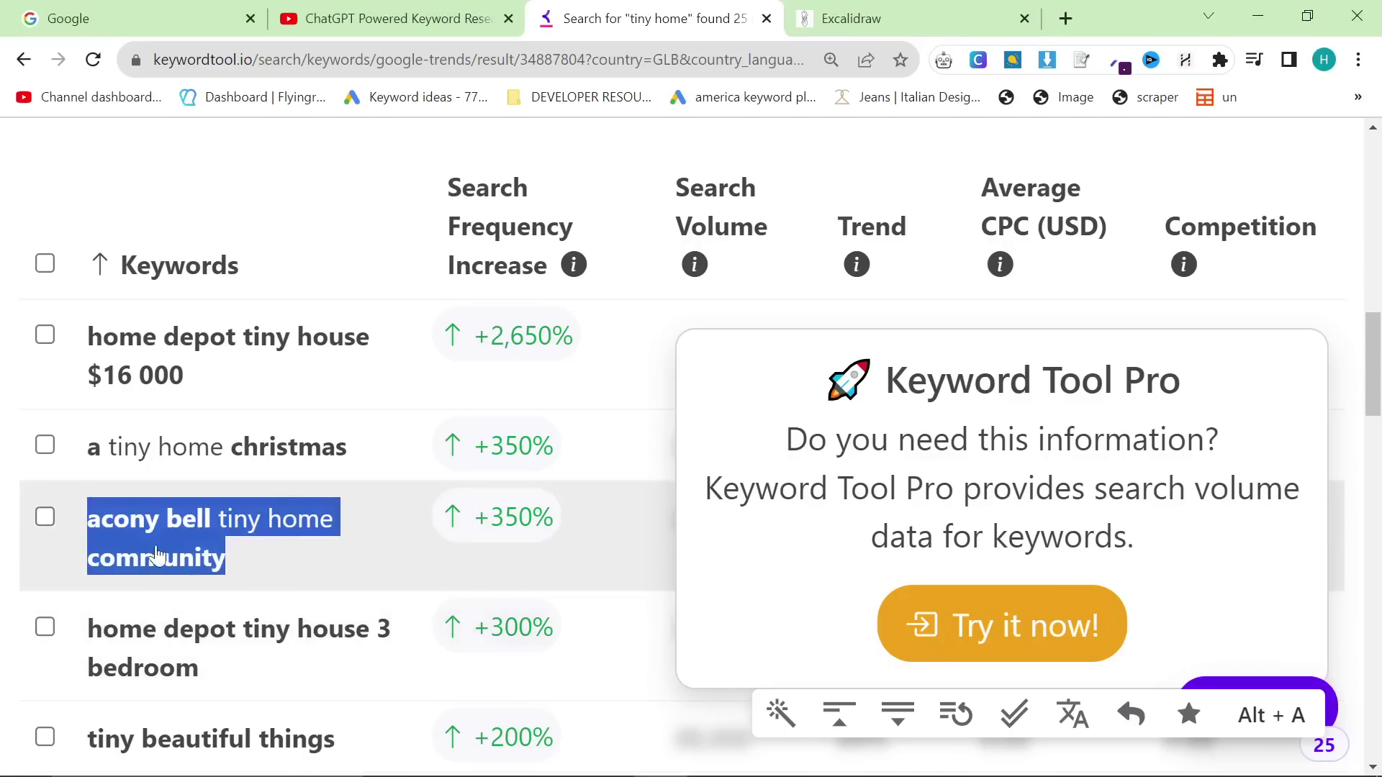
{"action": "key", "text": "alt+Tab"}
{"action": "key", "text": "alt+Tab"}
{"action": "scroll", "coordinate": [241, 568], "scroll_direction": "down", "scroll_amount": 1}
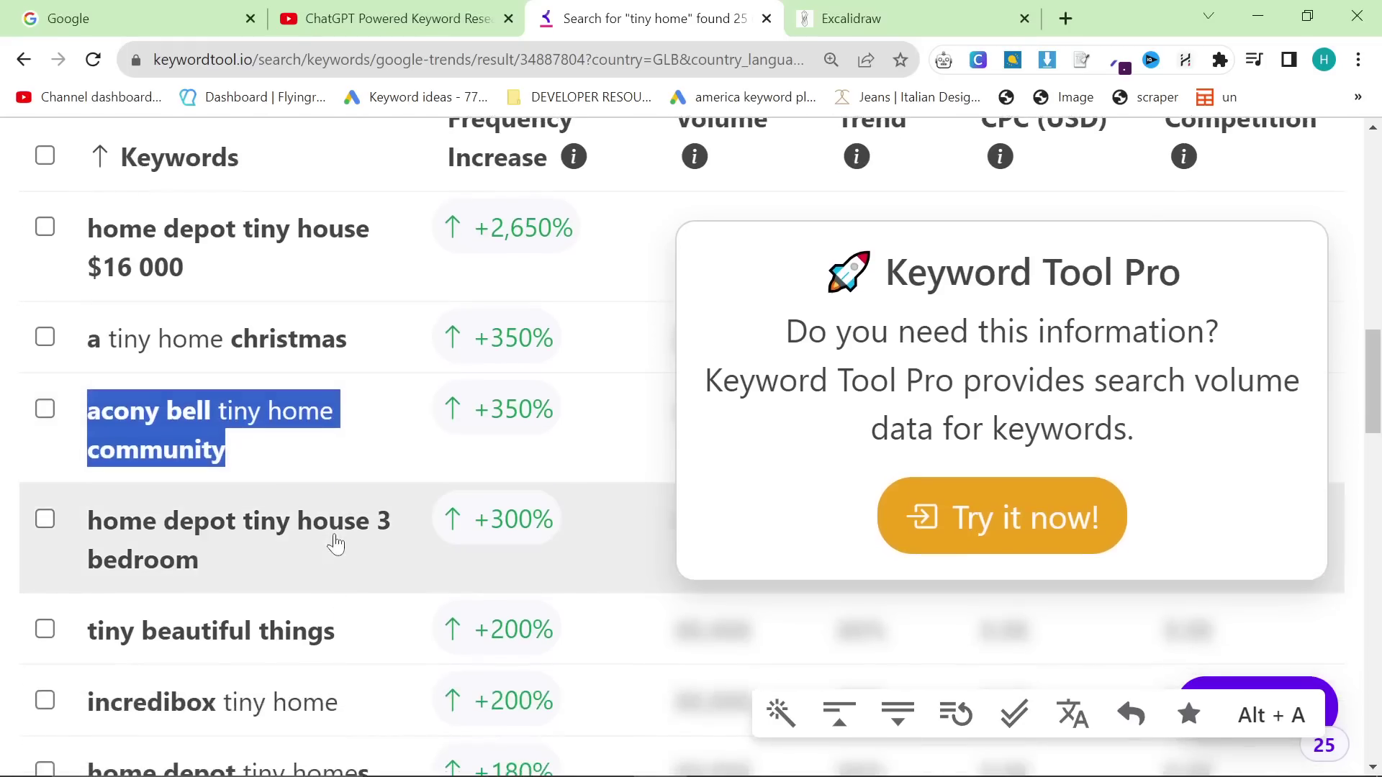
{"action": "left_click_drag", "start_coordinate": [241, 569], "coordinate": [72, 520]}
{"action": "scroll", "coordinate": [227, 578], "scroll_direction": "down", "scroll_amount": 2}
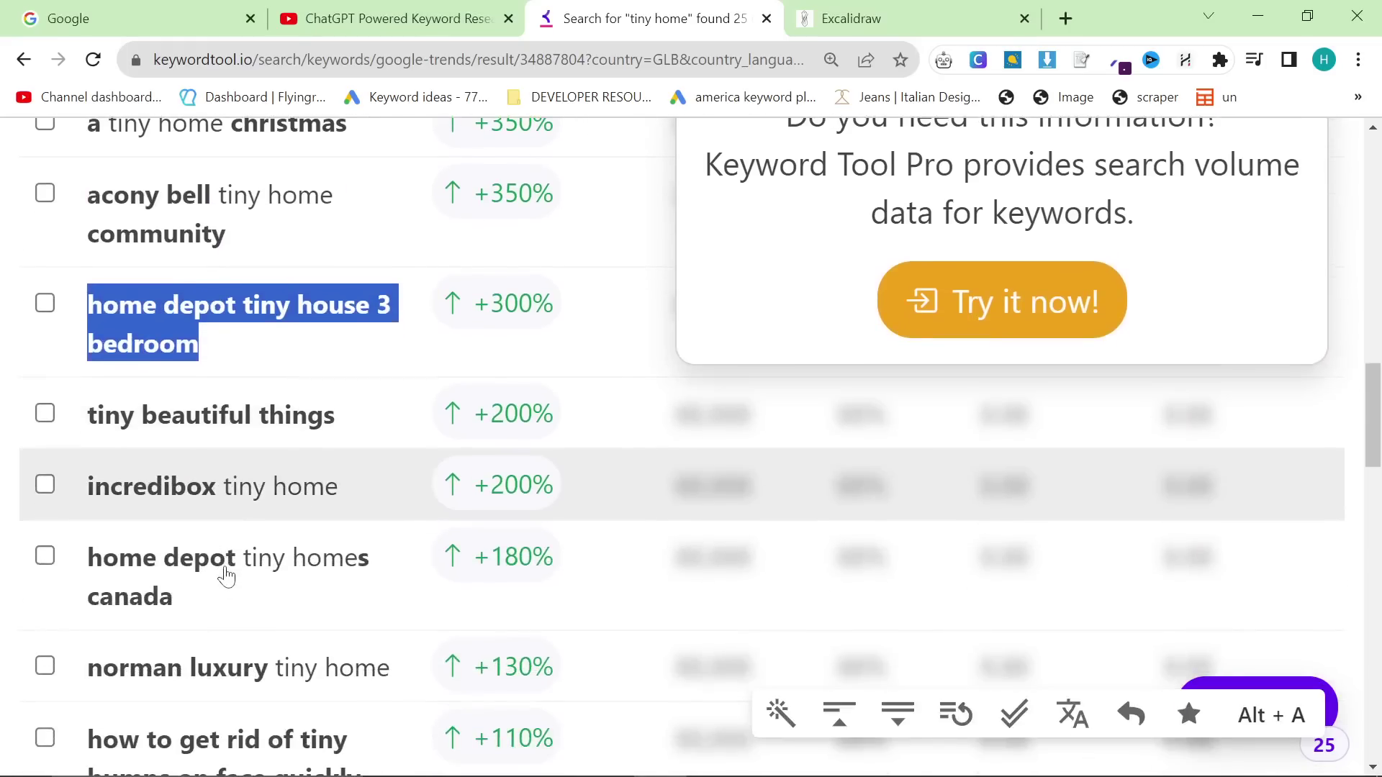
{"action": "scroll", "coordinate": [228, 578], "scroll_direction": "down", "scroll_amount": 6}
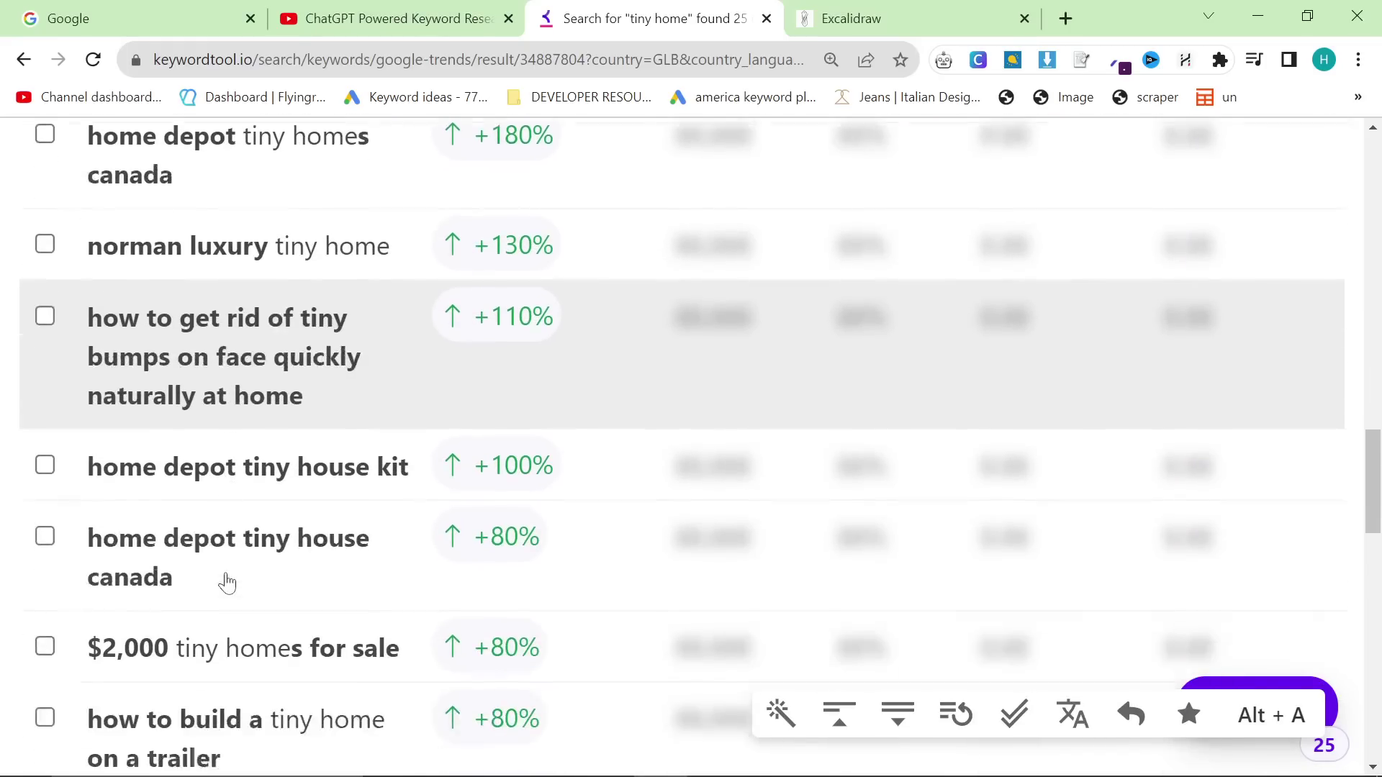
{"action": "scroll", "coordinate": [227, 582], "scroll_direction": "down", "scroll_amount": 5}
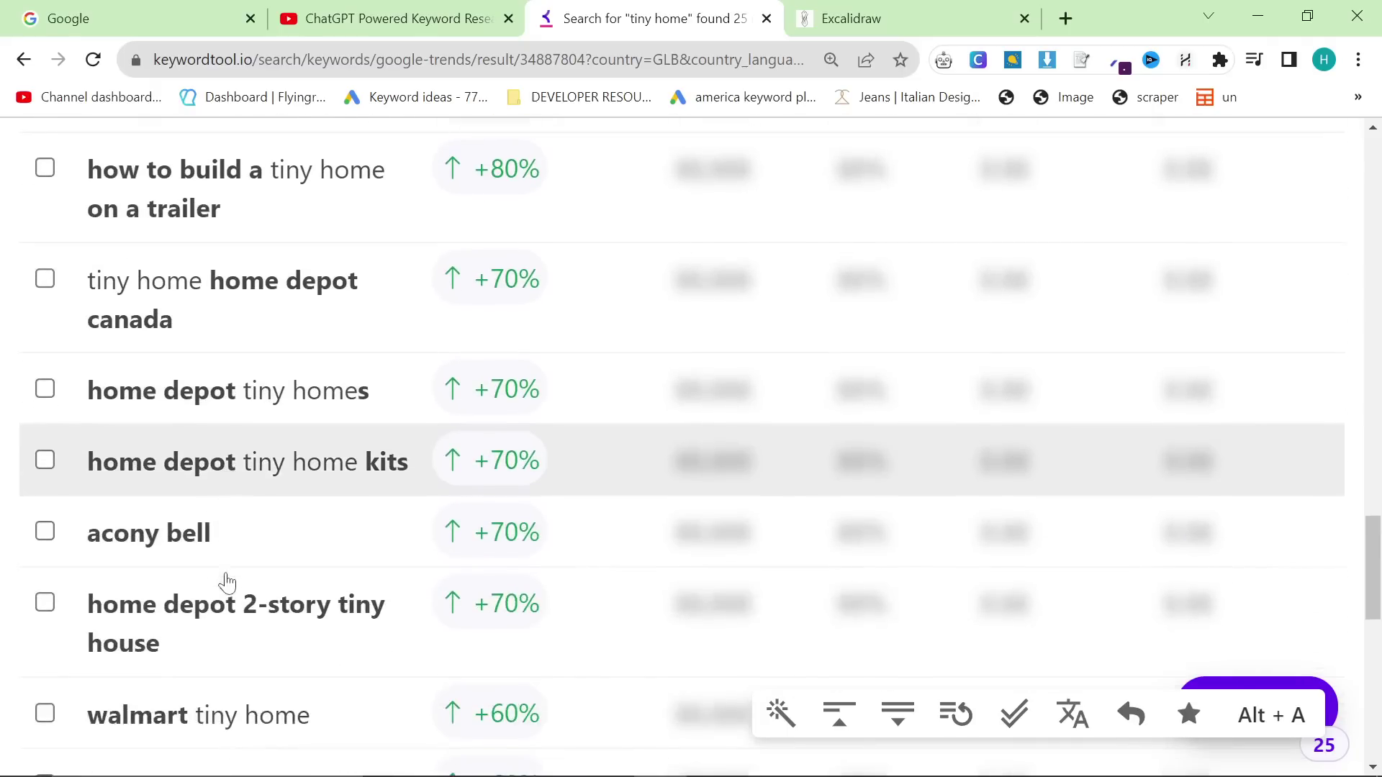
{"action": "scroll", "coordinate": [239, 511], "scroll_direction": "down", "scroll_amount": 5}
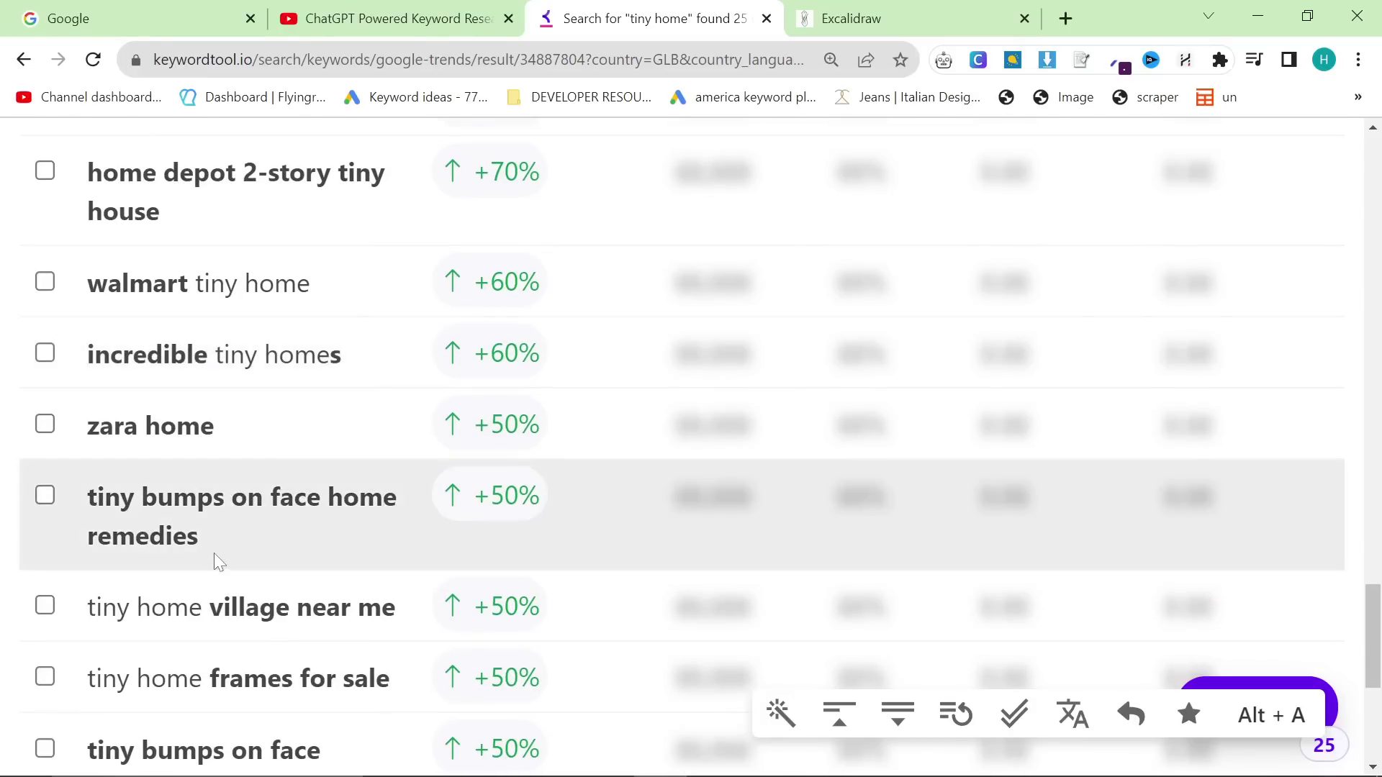
{"action": "scroll", "coordinate": [216, 563], "scroll_direction": "down", "scroll_amount": 2}
{"action": "scroll", "coordinate": [395, 650], "scroll_direction": "up", "scroll_amount": 20}
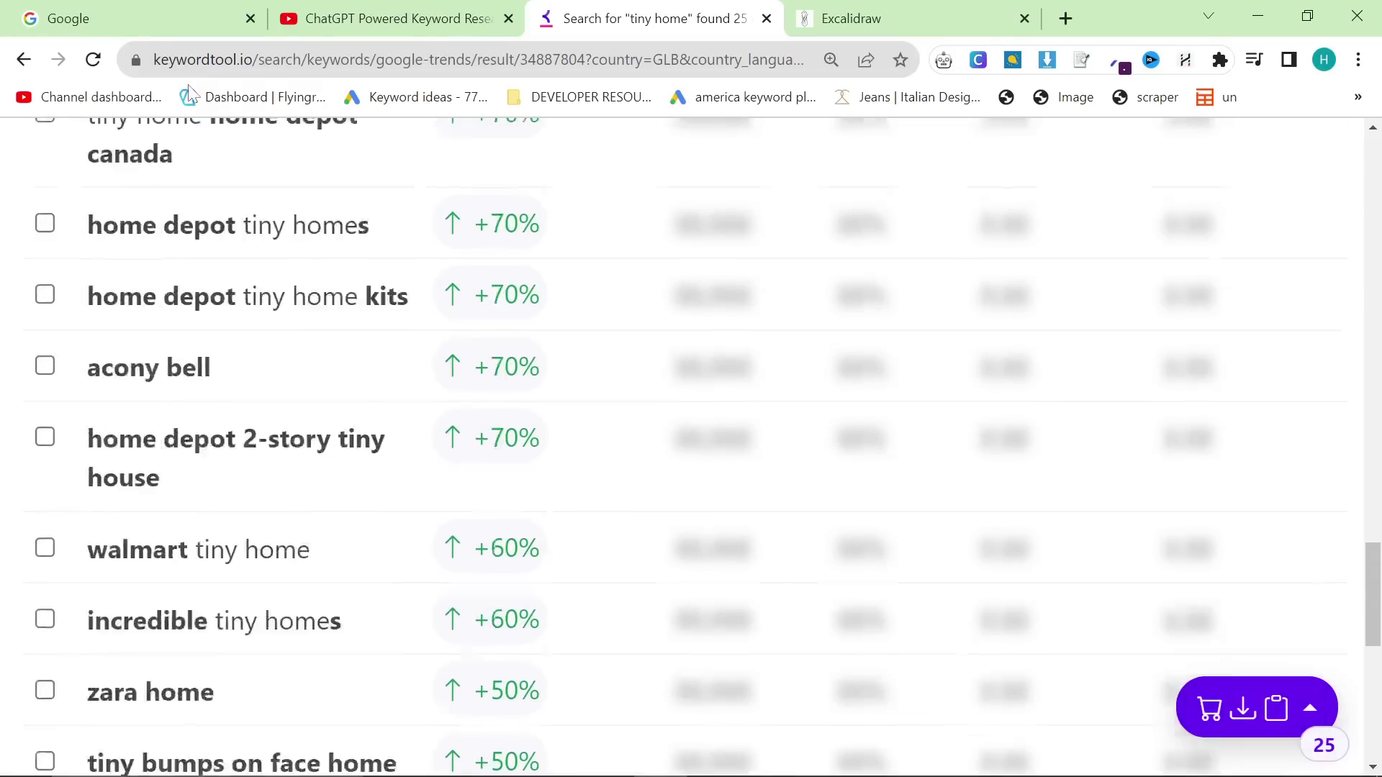
{"action": "scroll", "coordinate": [95, 376], "scroll_direction": "down", "scroll_amount": 2}
{"action": "key", "text": "ctrl+minus"}
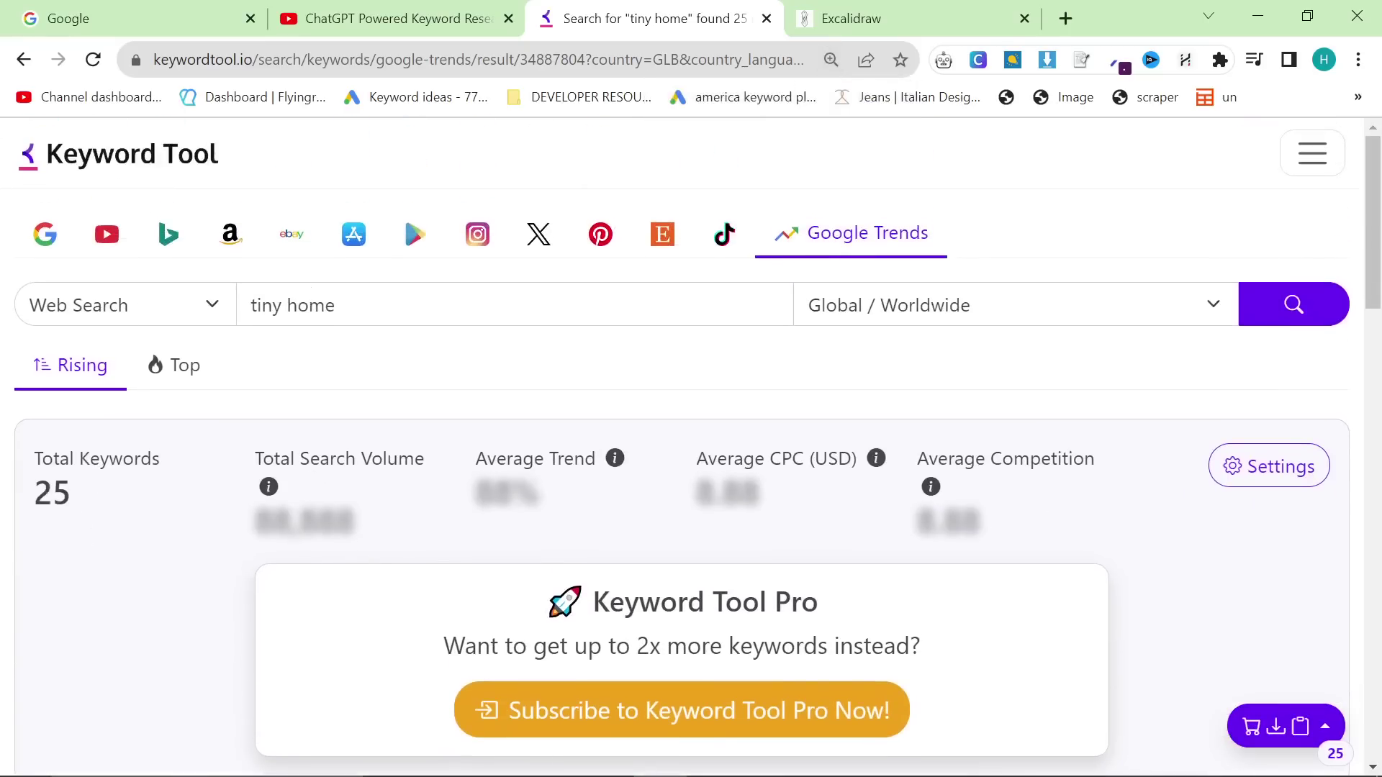
Step: Browse the 262 TikTok keyword suggestions for tiny home, then start an Amazon suggestion search
{"action": "left_click", "coordinate": [723, 235]}
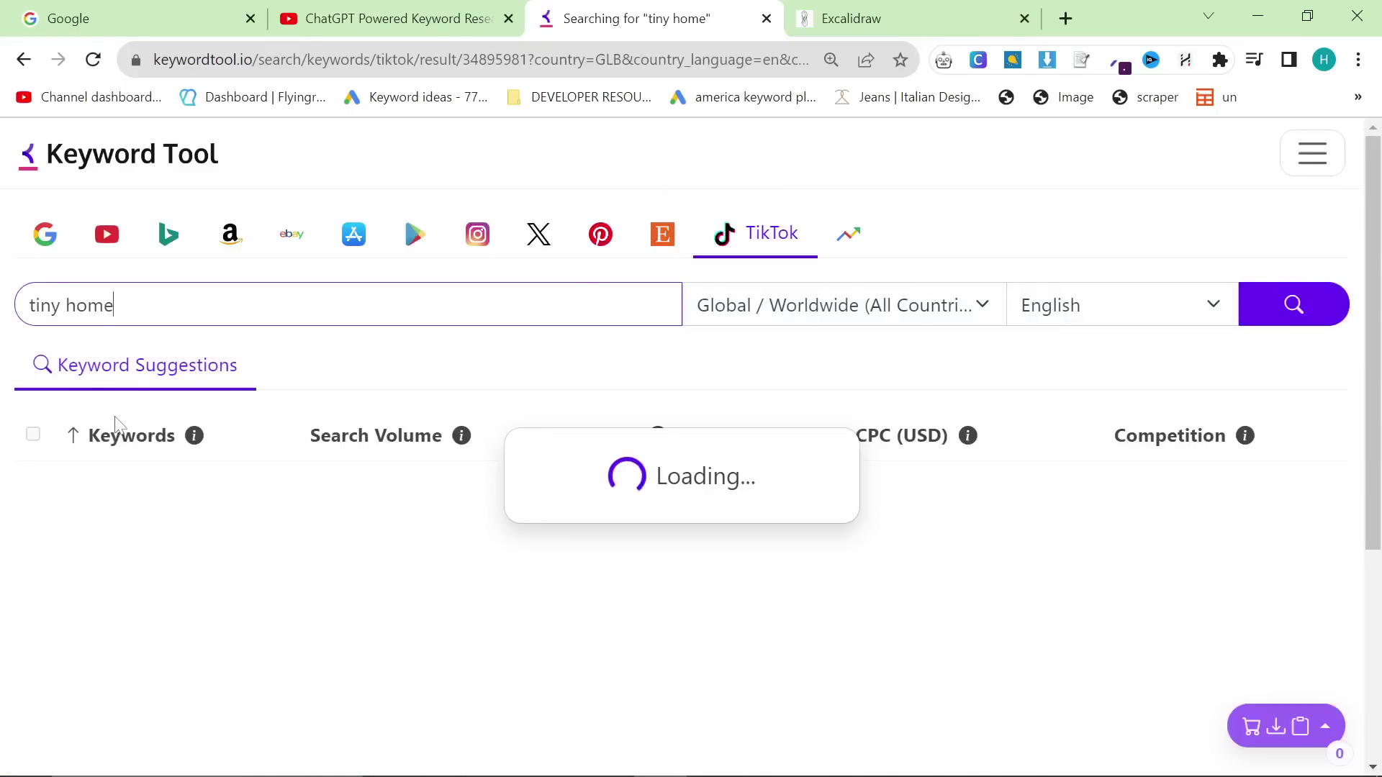
{"action": "scroll", "coordinate": [358, 423], "scroll_direction": "down", "scroll_amount": 8}
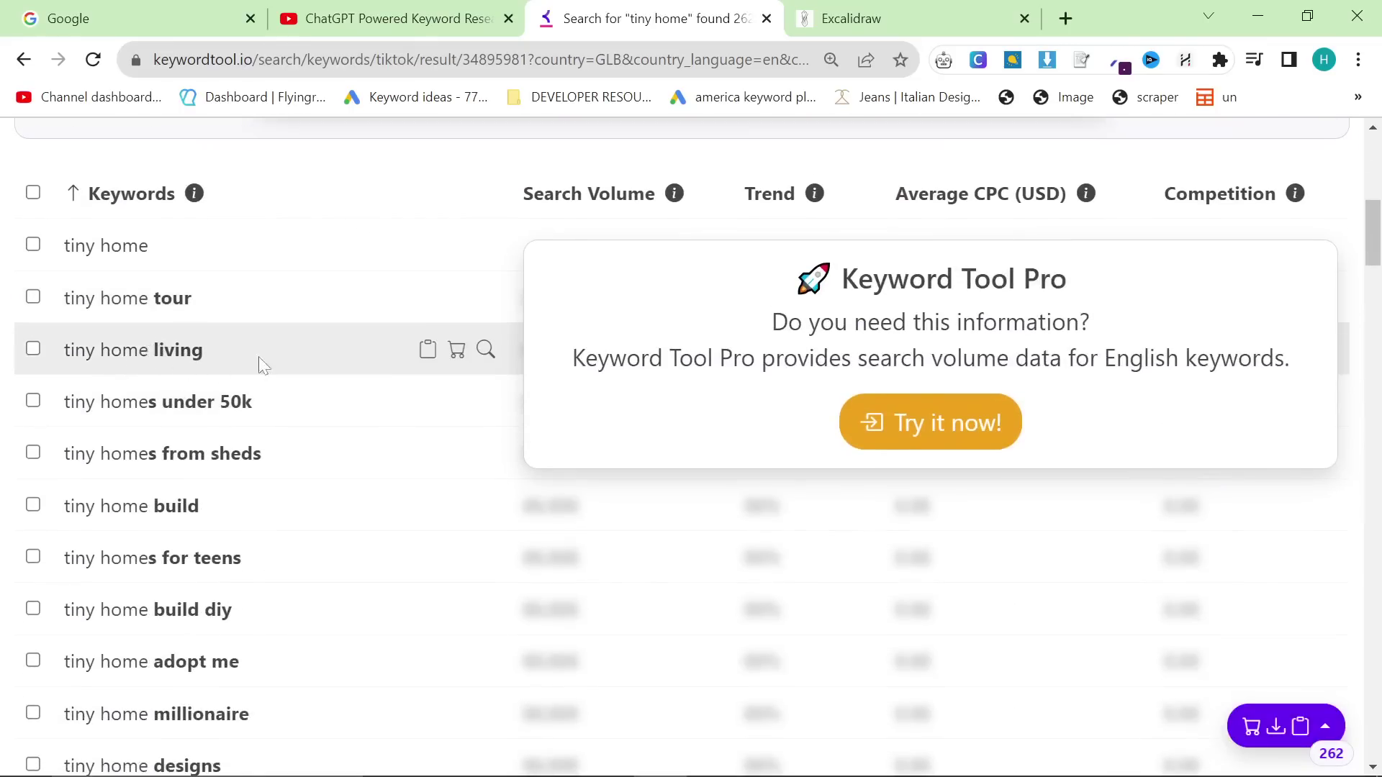
{"action": "scroll", "coordinate": [257, 357], "scroll_direction": "down", "scroll_amount": 3}
{"action": "scroll", "coordinate": [154, 568], "scroll_direction": "down", "scroll_amount": 8}
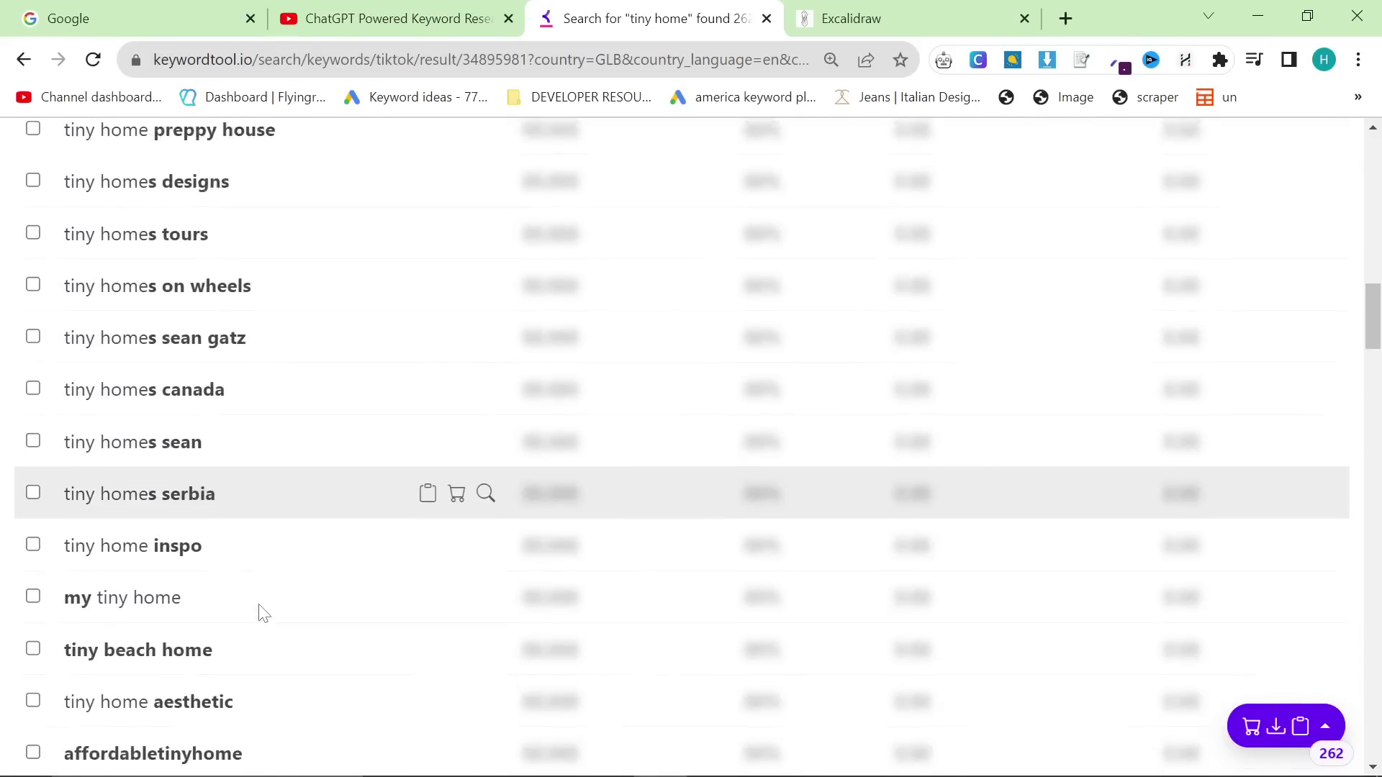
{"action": "scroll", "coordinate": [260, 613], "scroll_direction": "down", "scroll_amount": 9}
{"action": "scroll", "coordinate": [423, 644], "scroll_direction": "up", "scroll_amount": 10}
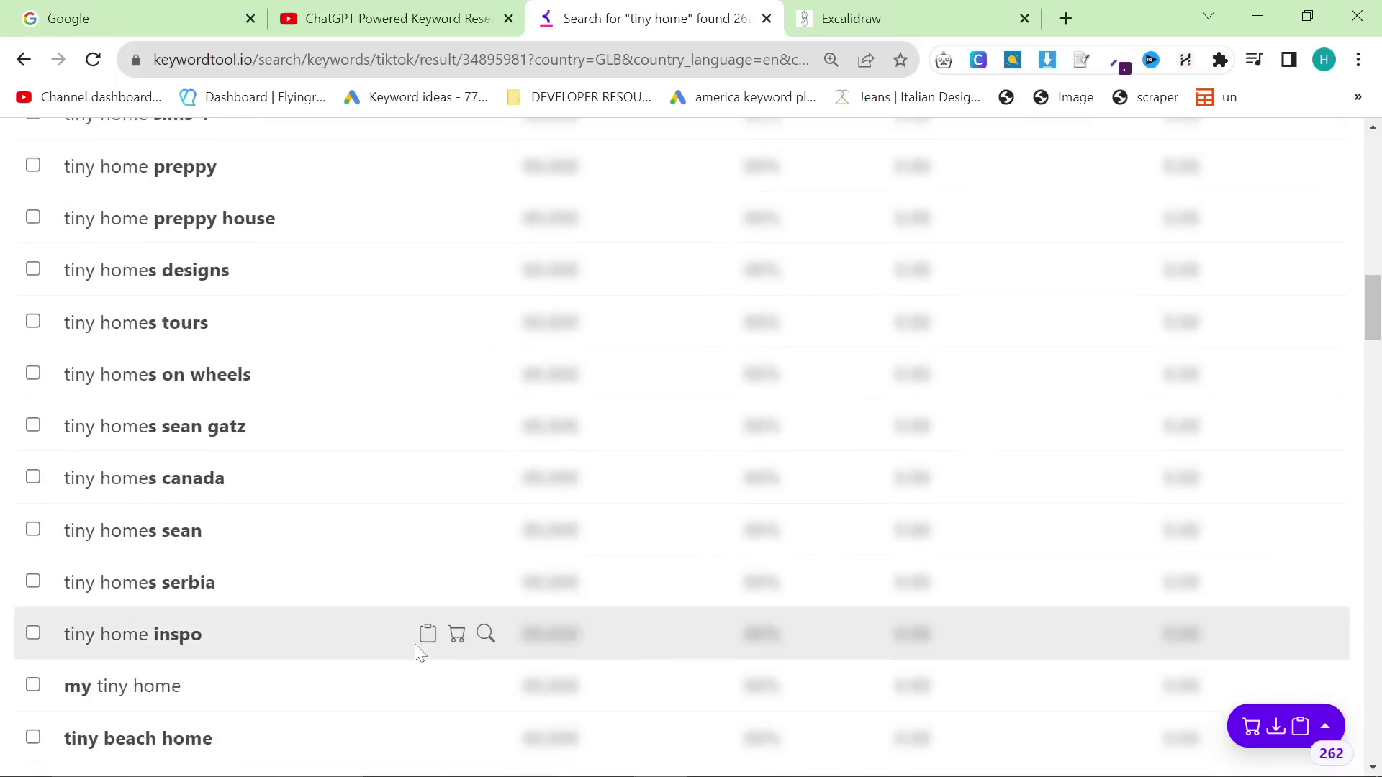
{"action": "scroll", "coordinate": [420, 653], "scroll_direction": "up", "scroll_amount": 12}
{"action": "key", "text": "ctrl+plus"}
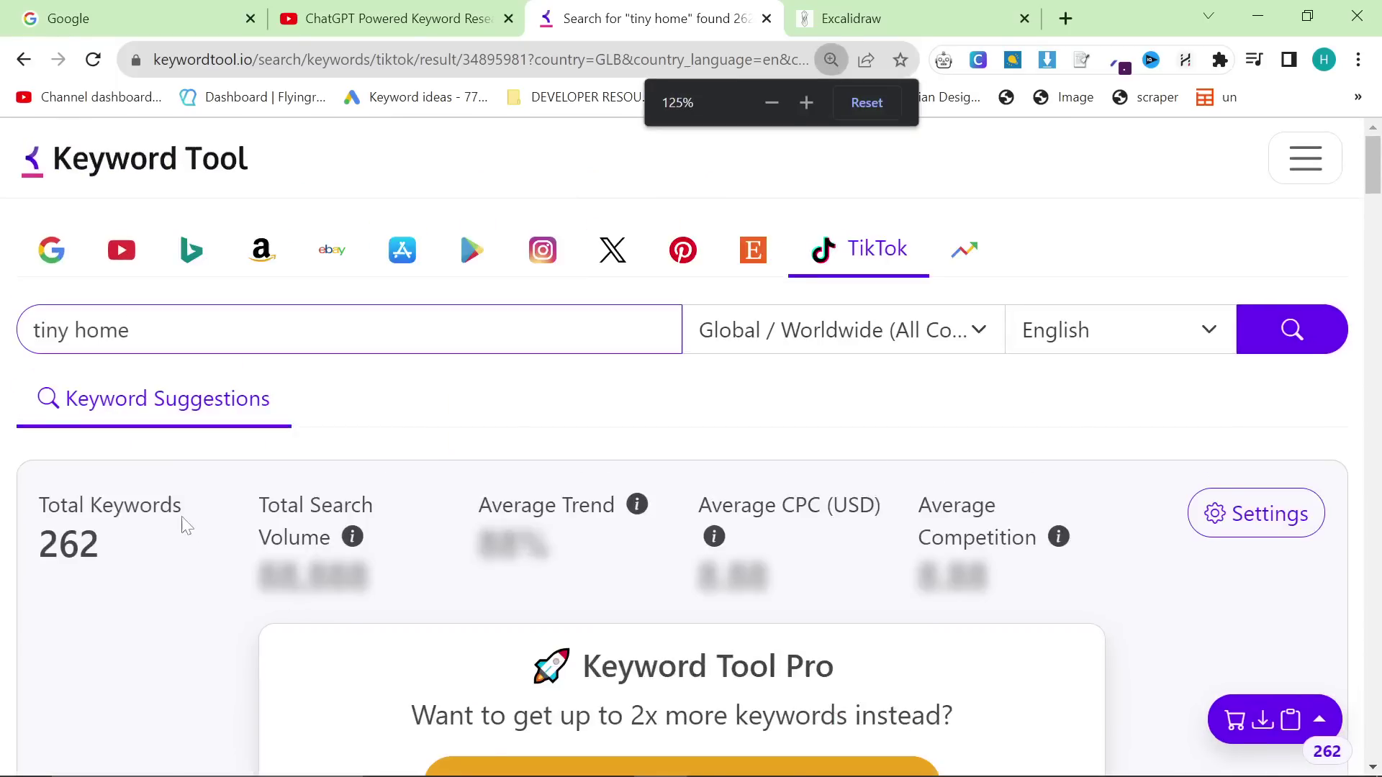
{"action": "left_click", "coordinate": [264, 254]}
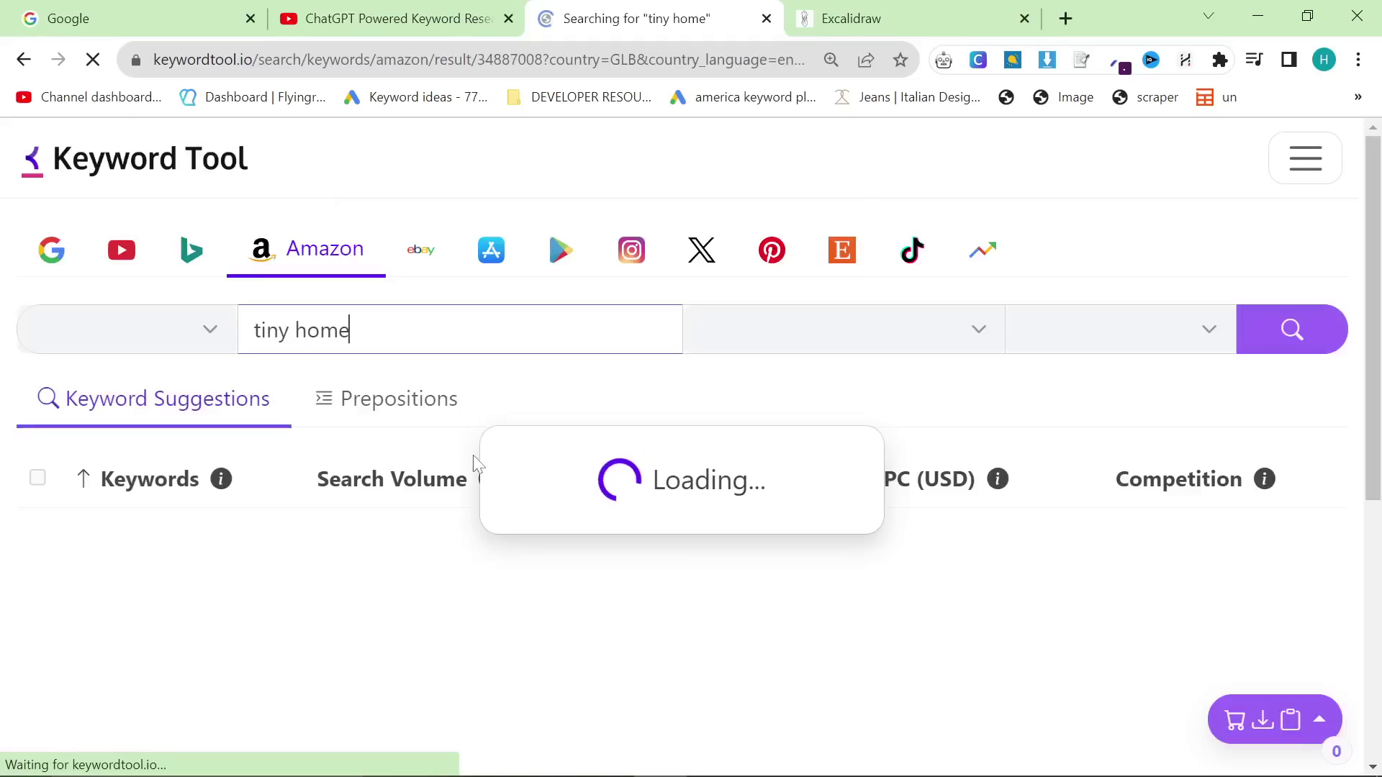
Step: Scroll the Amazon tiny home suggestions and select 'tiny home kits to build to live in'
{"action": "scroll", "coordinate": [396, 476], "scroll_direction": "down", "scroll_amount": 4}
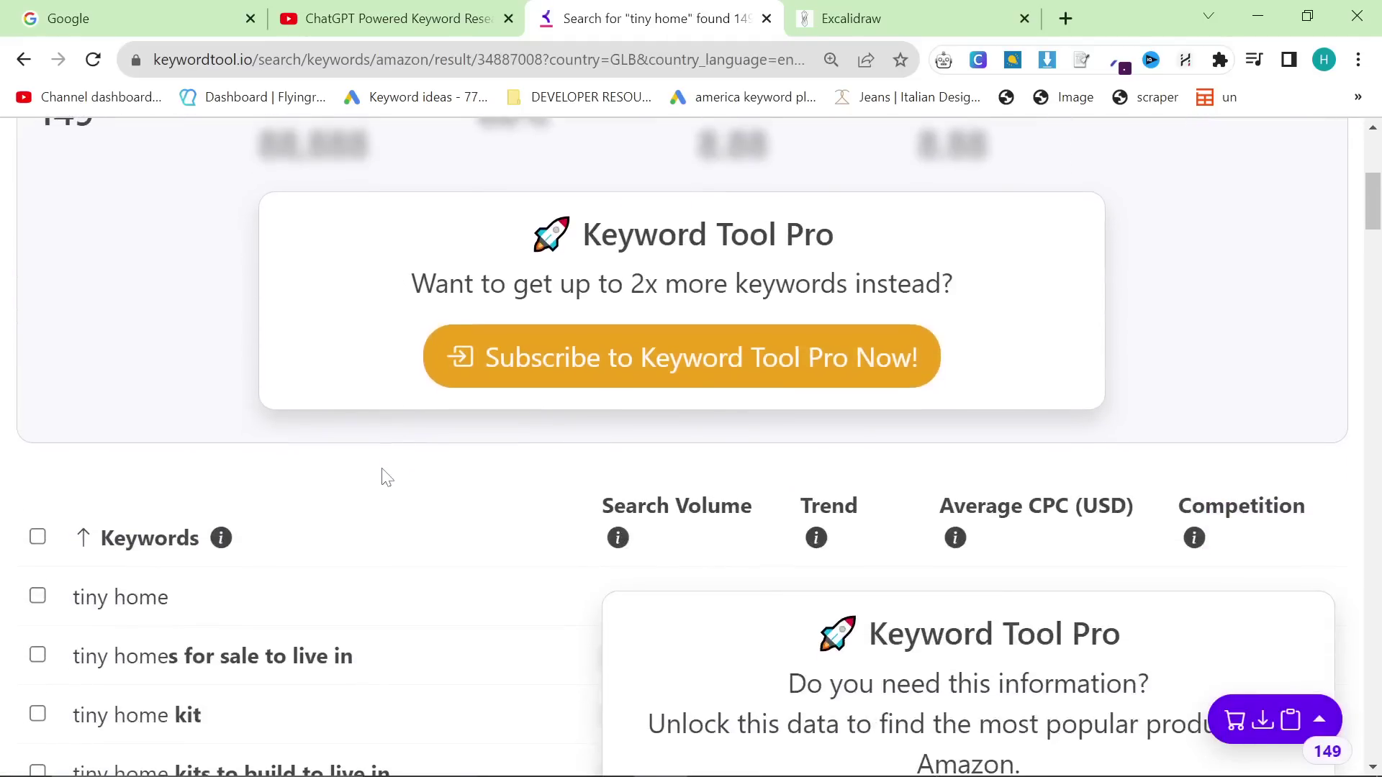
{"action": "scroll", "coordinate": [379, 479], "scroll_direction": "down", "scroll_amount": 2}
{"action": "scroll", "coordinate": [361, 481], "scroll_direction": "down", "scroll_amount": 1}
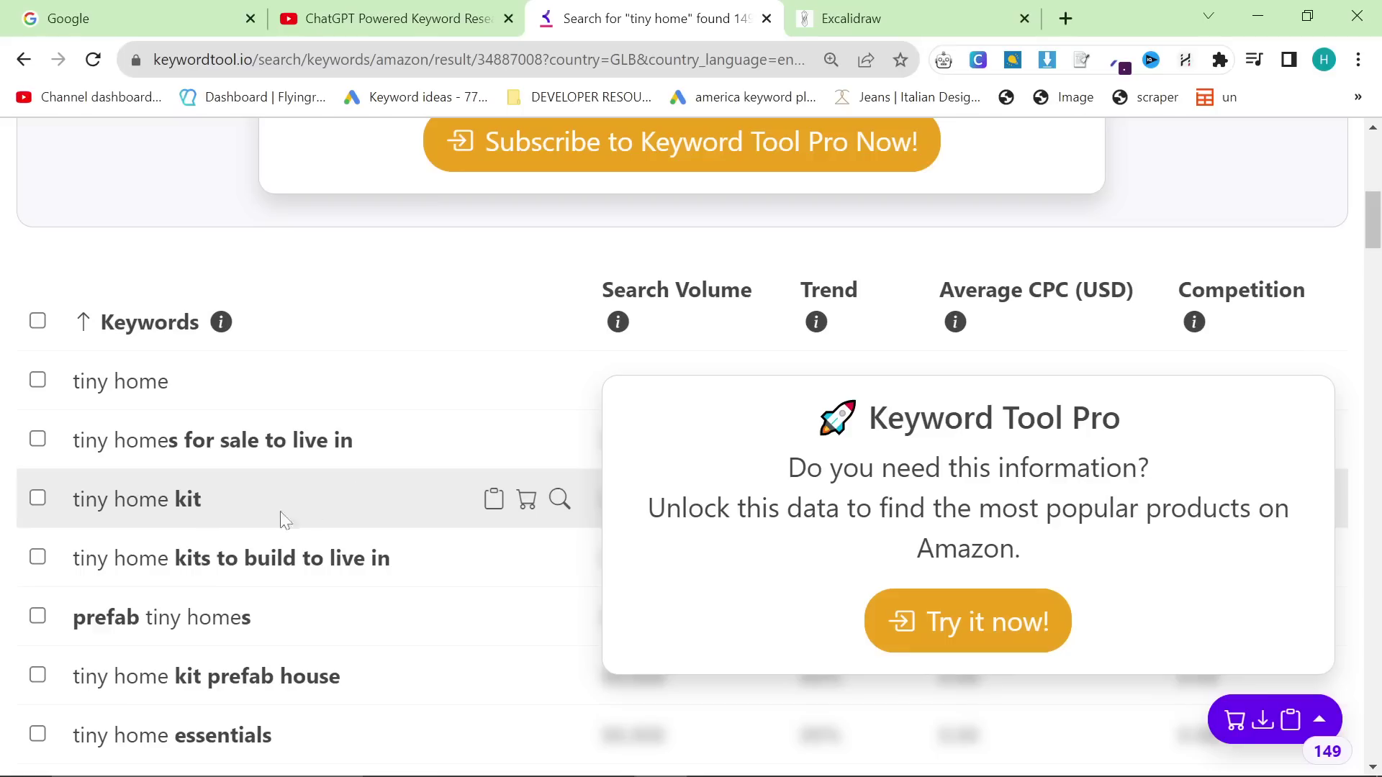
{"action": "triple_click", "coordinate": [151, 566]}
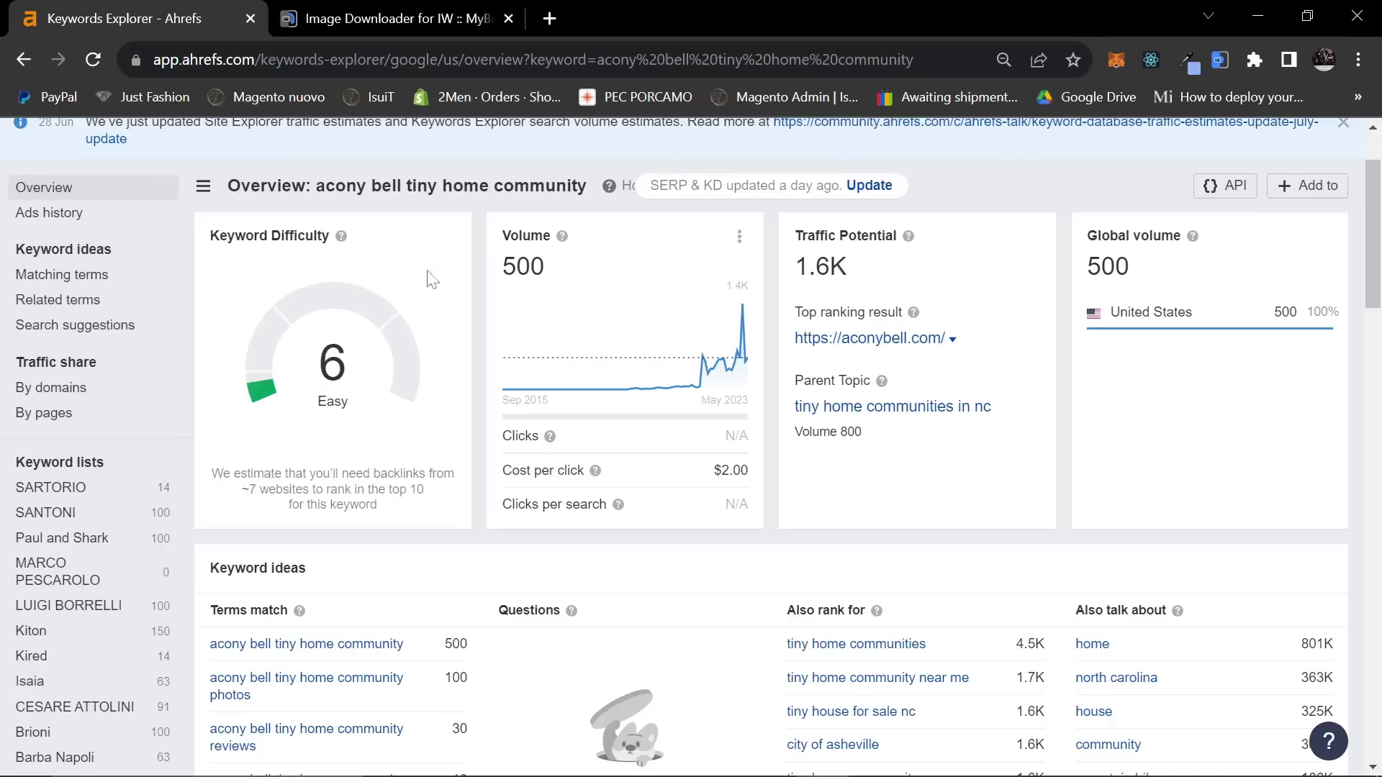
Step: Search that keyword in Ahrefs Keywords Explorer, which returns no data
{"action": "type", "text": "tiny home kits to build to live in"}
{"action": "key", "text": "Return"}
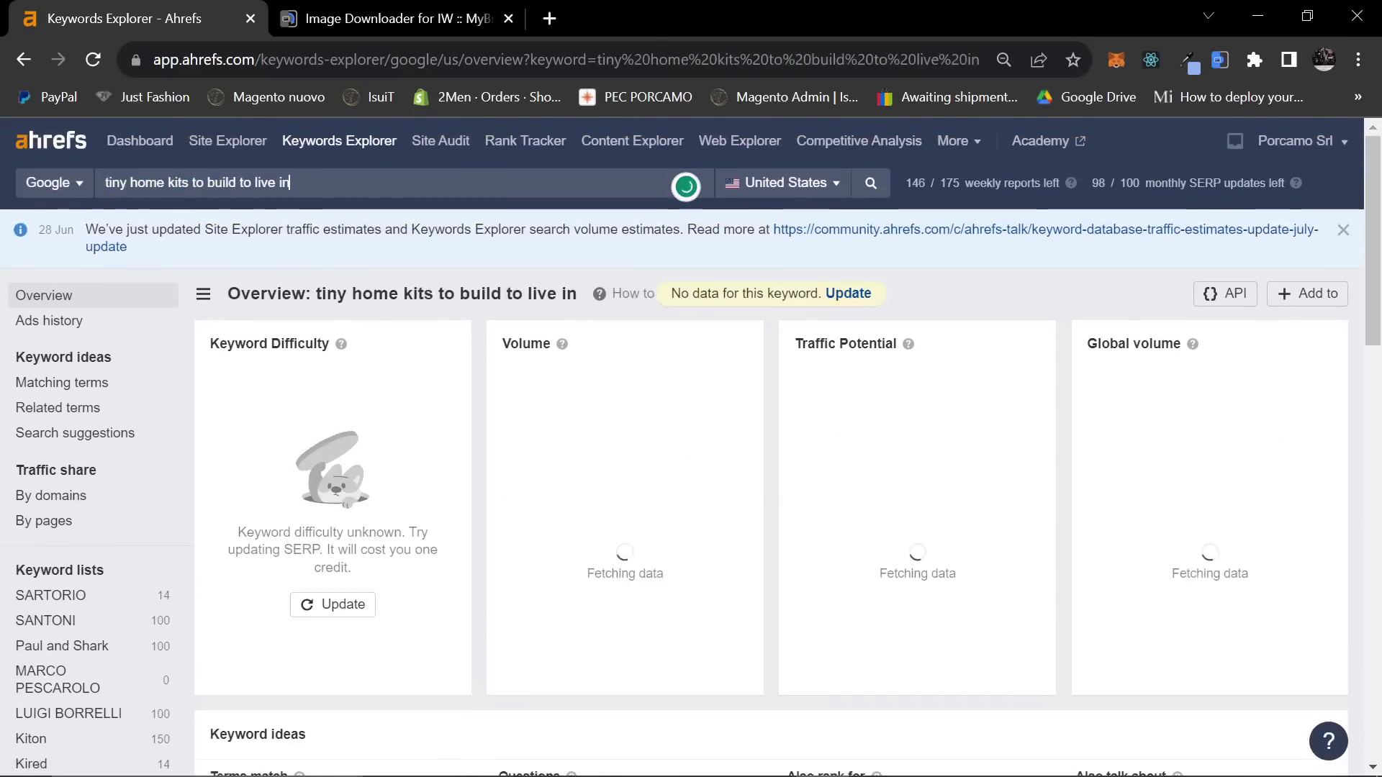
{"action": "scroll", "coordinate": [432, 255], "scroll_direction": "down", "scroll_amount": 7}
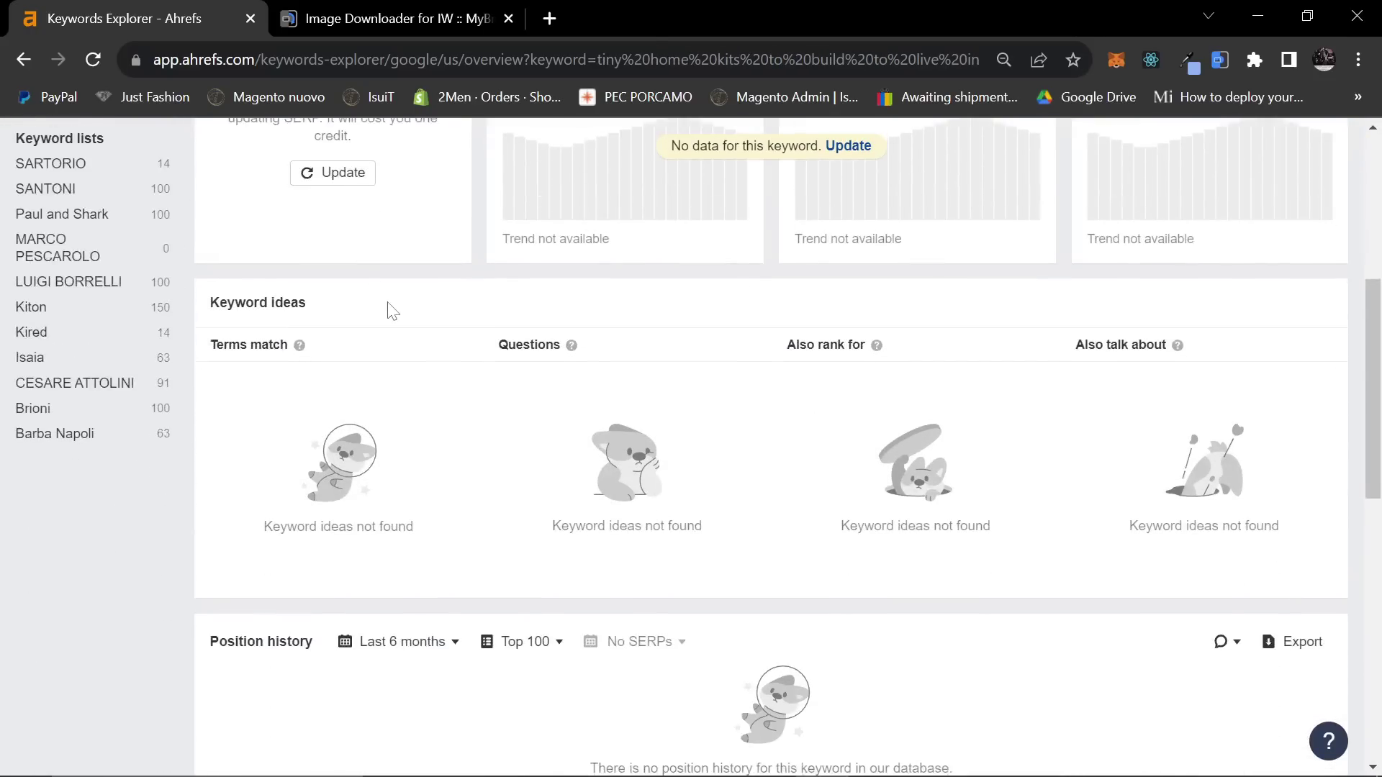
{"action": "scroll", "coordinate": [392, 310], "scroll_direction": "up", "scroll_amount": 5}
{"action": "key", "text": "alt+Tab"}
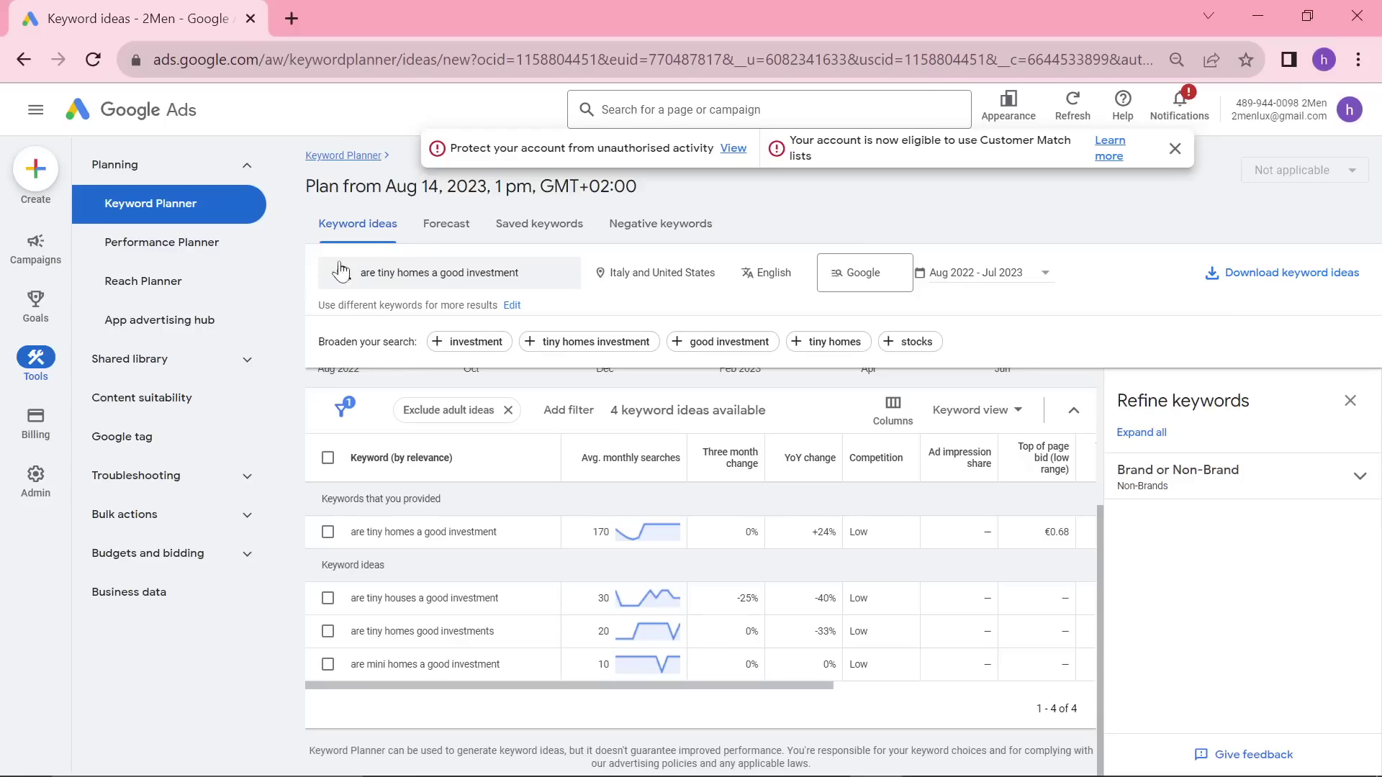
Step: Replace the Keyword Planner keyword with 'tiny home kits to build to live in' and get its 2 ideas
{"action": "left_click", "coordinate": [473, 273]}
{"action": "key", "text": "BackSpace"}
{"action": "key", "text": "BackSpace"}
{"action": "type", "text": "tiny home kits to build to live in"}
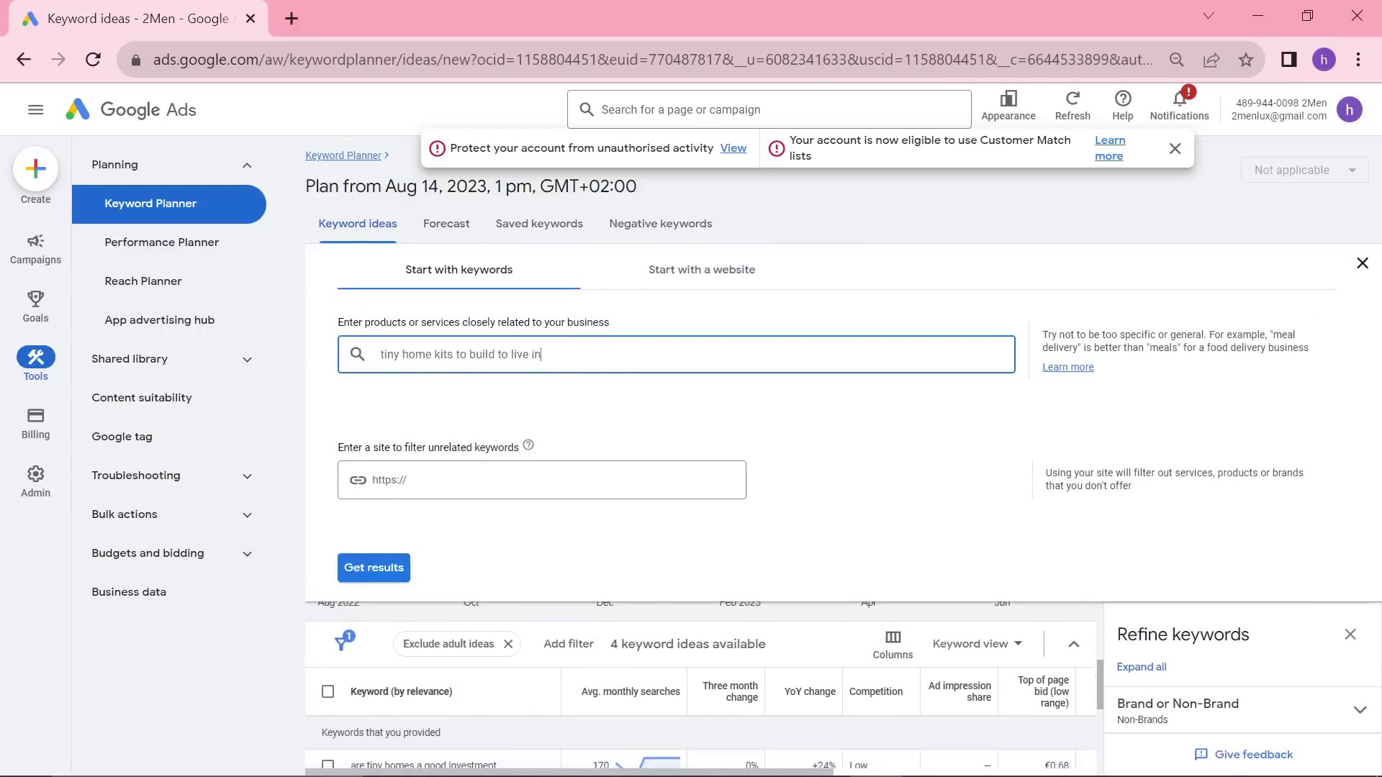
{"action": "key", "text": "Return"}
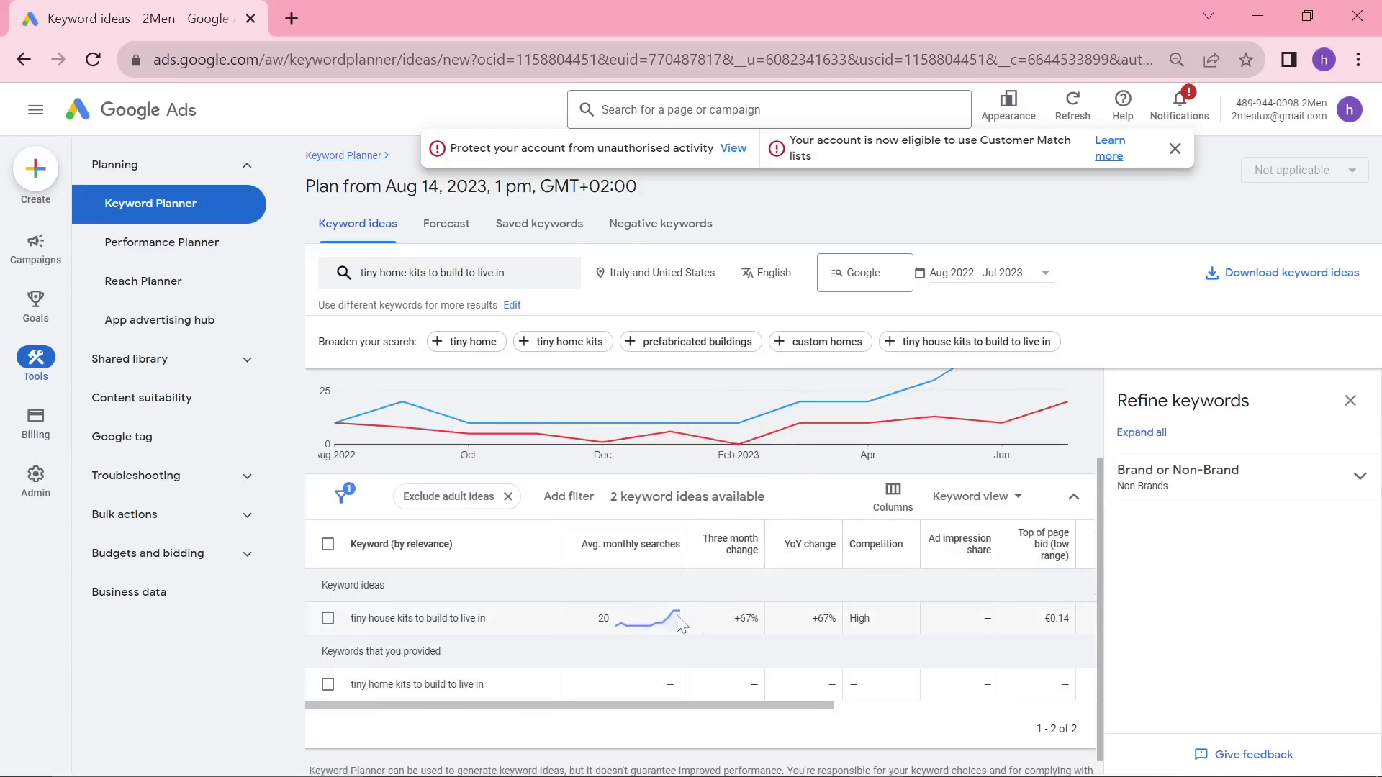
{"action": "mouse_move", "coordinate": [674, 617]}
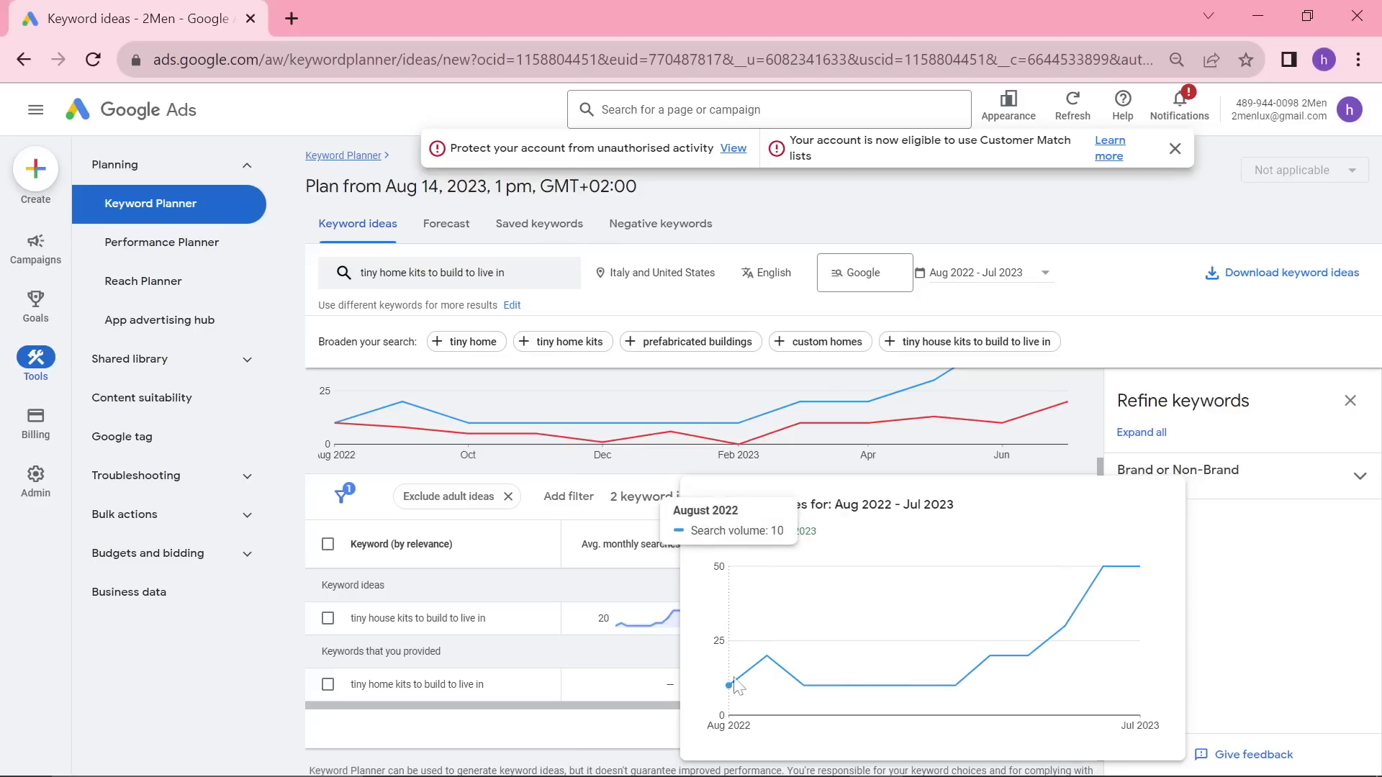
{"action": "scroll", "coordinate": [494, 629], "scroll_direction": "up", "scroll_amount": 2}
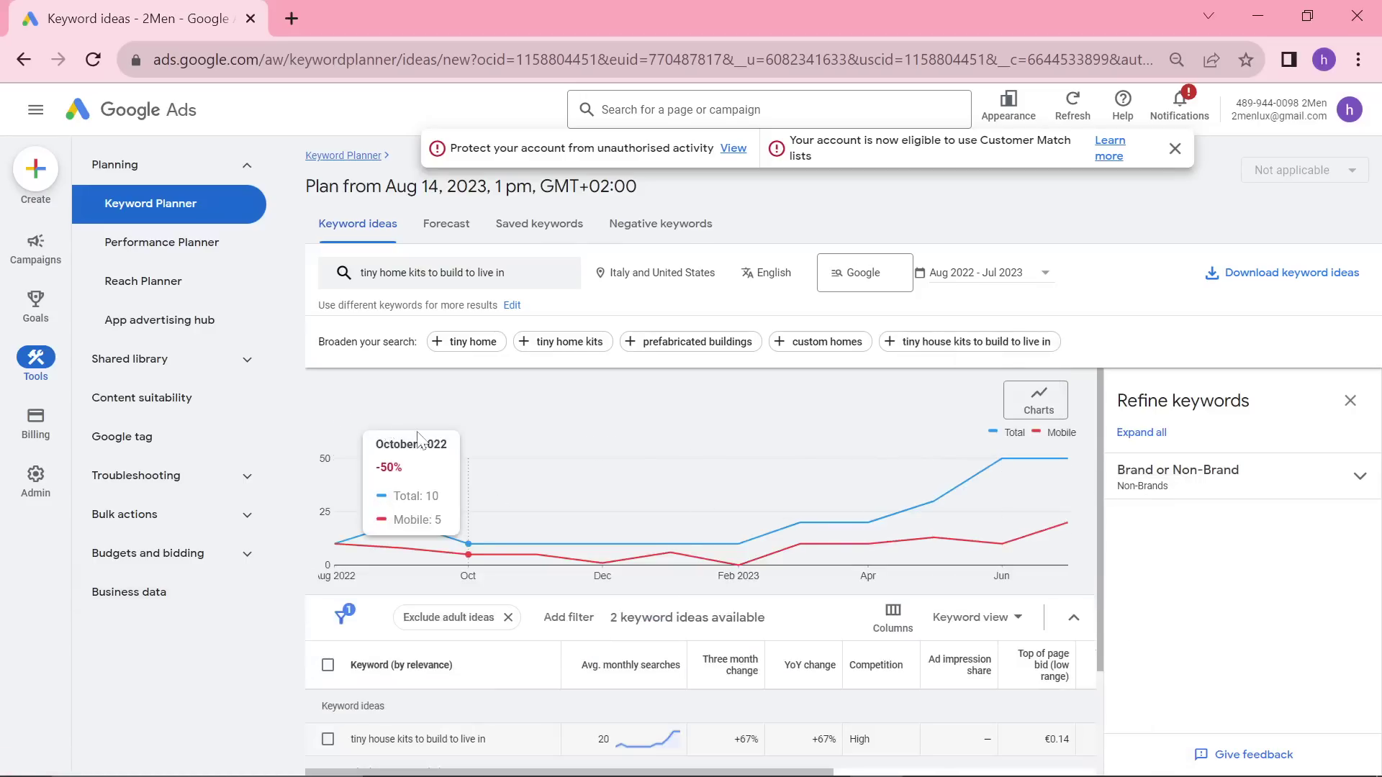
{"action": "scroll", "coordinate": [460, 460], "scroll_direction": "down", "scroll_amount": 2}
{"action": "key", "text": "alt+Tab"}
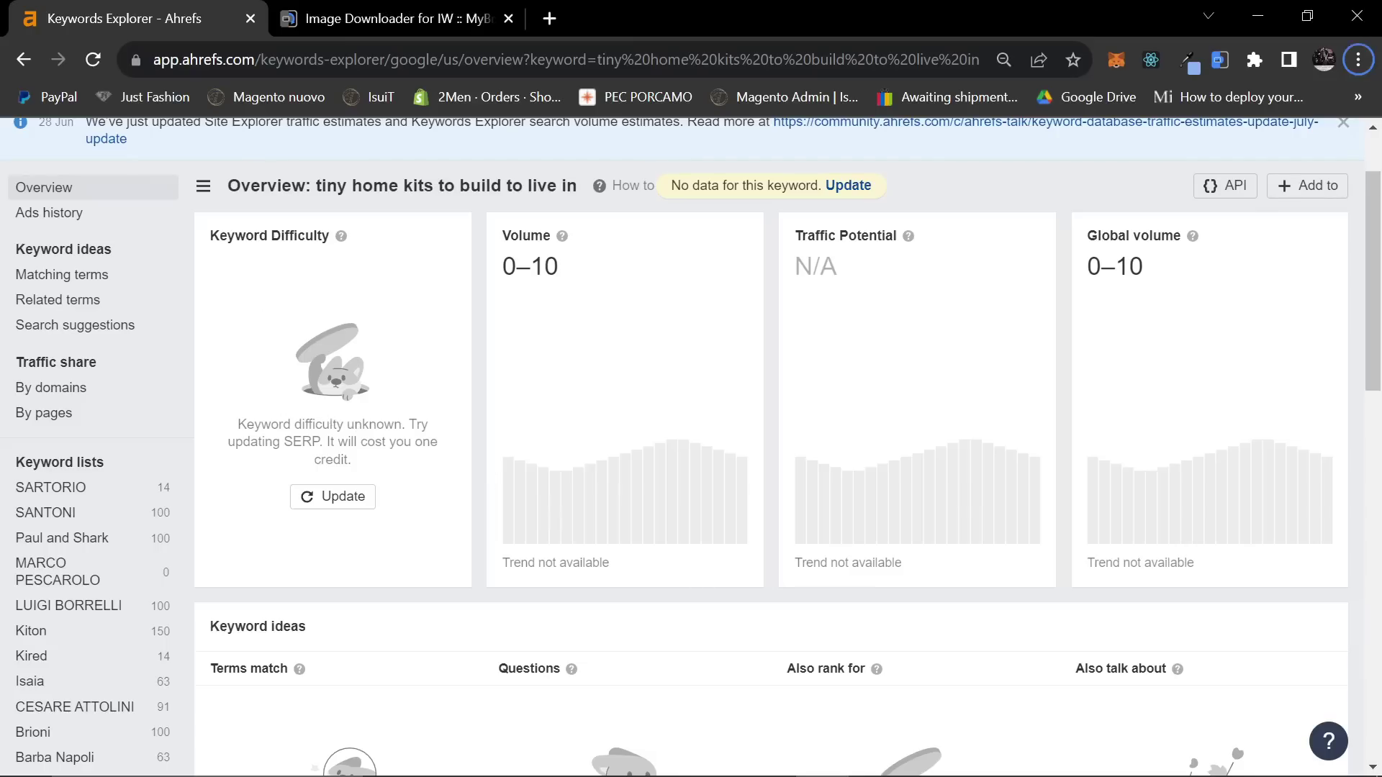
Step: Back in Keyword Tool's Amazon results, select 'tiny home air conditioner'
{"action": "scroll", "coordinate": [588, 551], "scroll_direction": "up", "scroll_amount": 2}
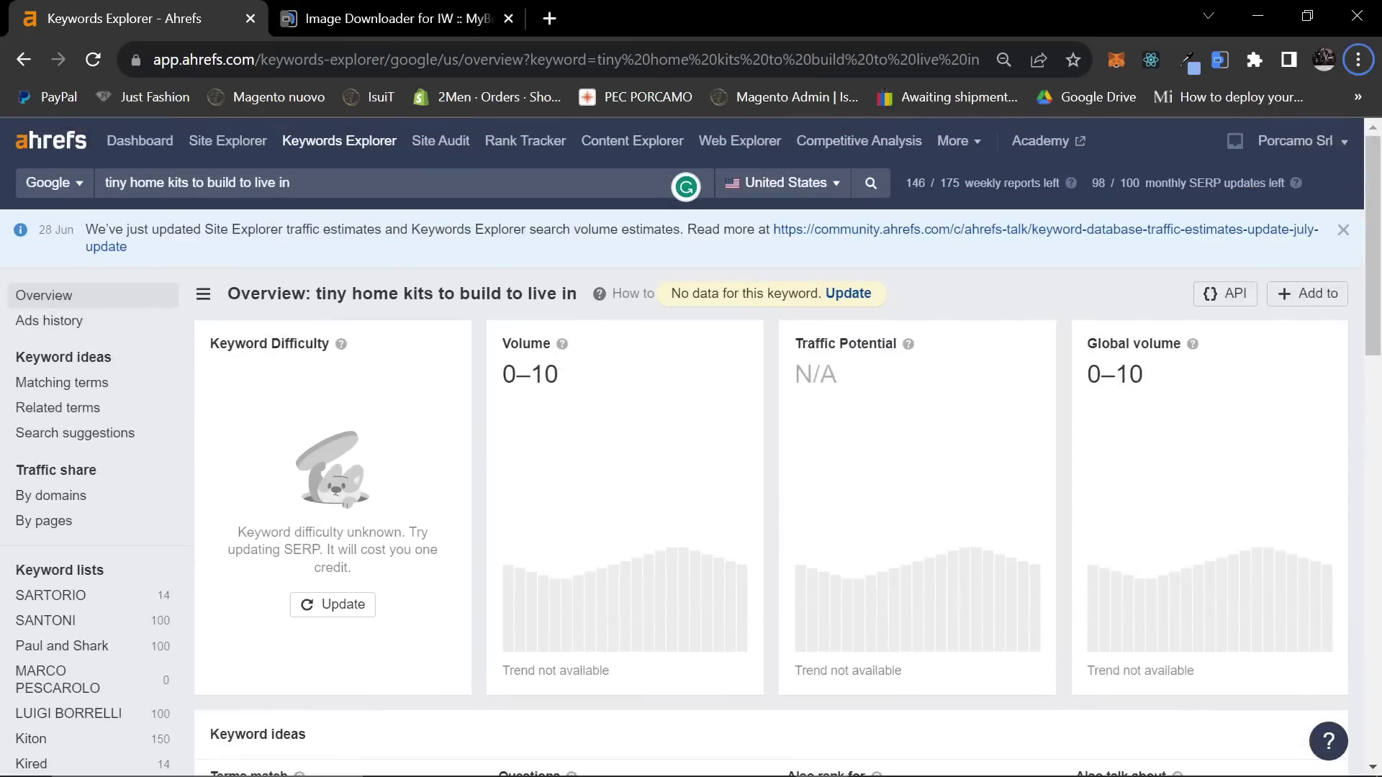
{"action": "key", "text": "alt+Tab"}
{"action": "key", "text": "alt+Tab"}
{"action": "scroll", "coordinate": [432, 391], "scroll_direction": "down", "scroll_amount": 2}
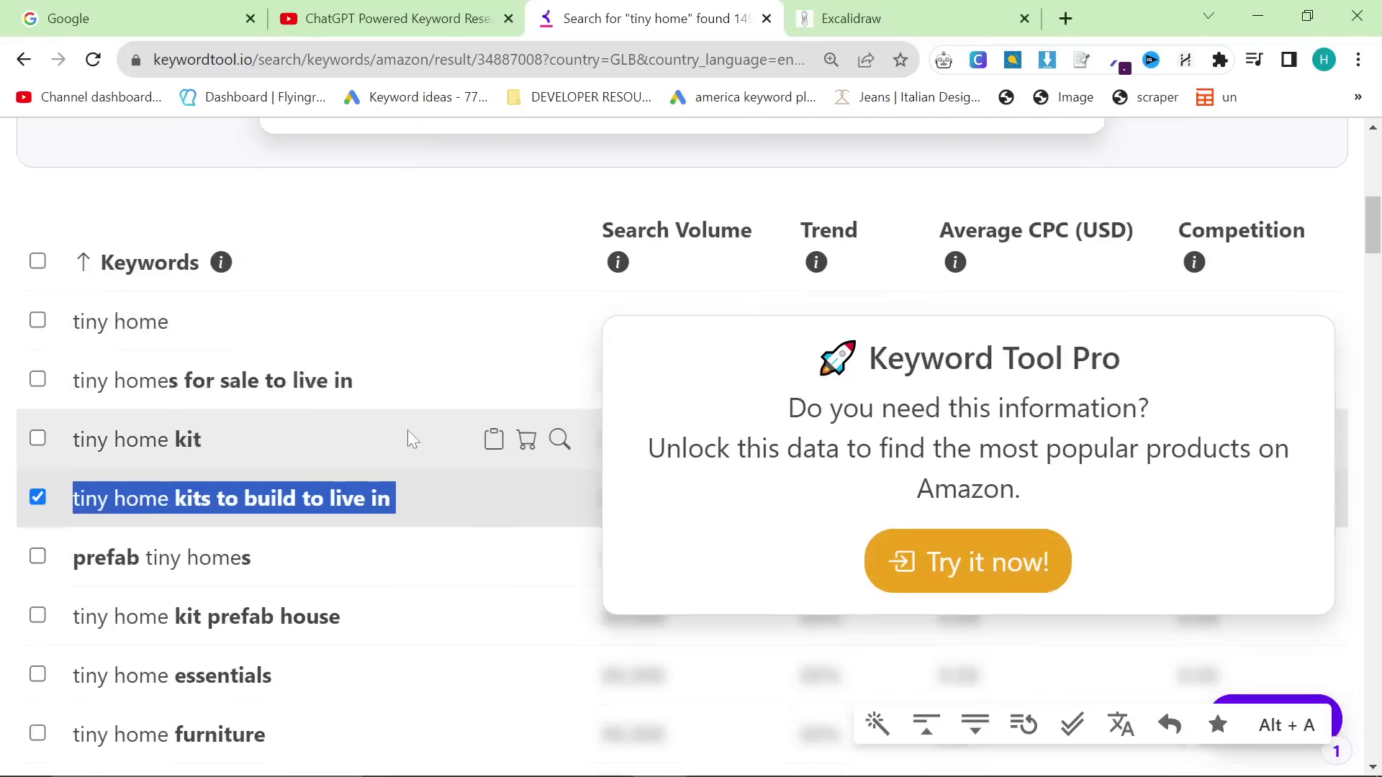
{"action": "scroll", "coordinate": [316, 471], "scroll_direction": "up", "scroll_amount": 7}
{"action": "scroll", "coordinate": [309, 432], "scroll_direction": "down", "scroll_amount": 8}
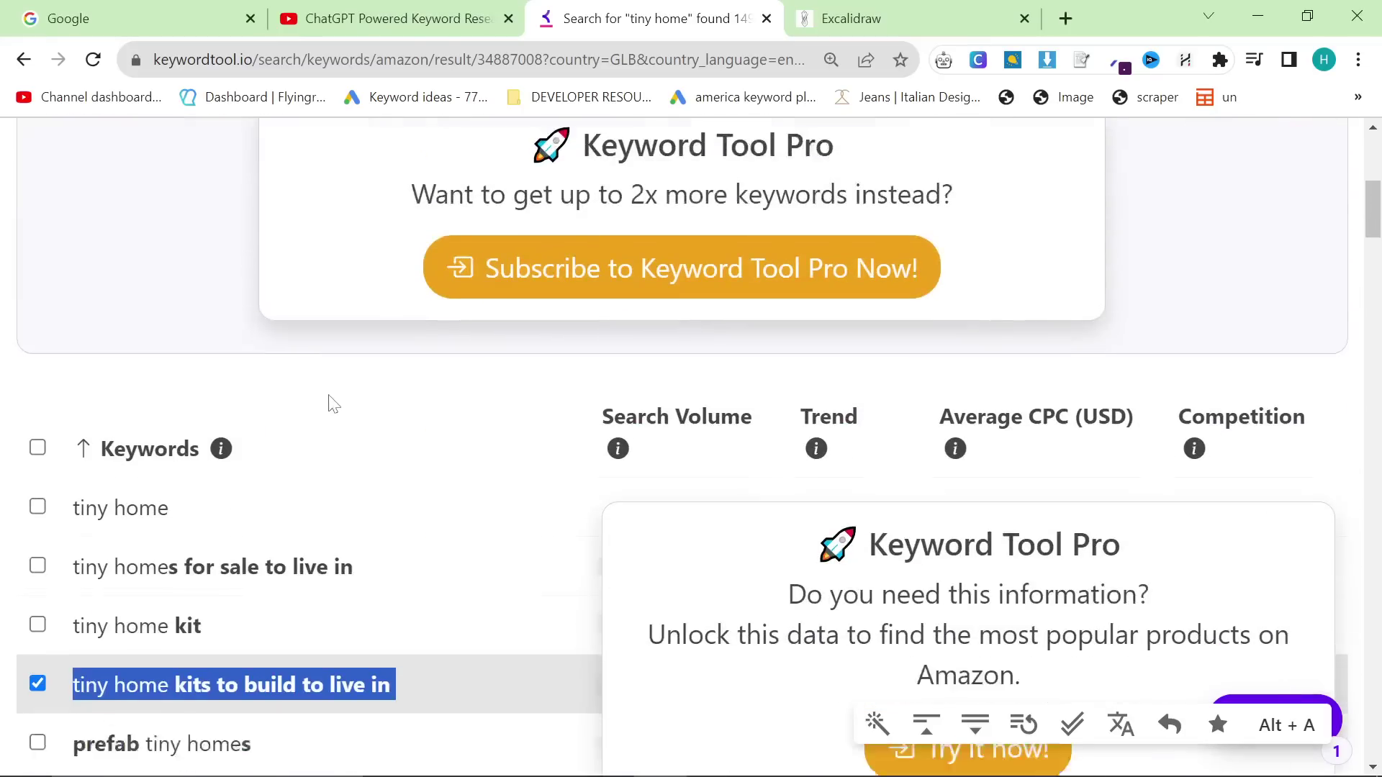
{"action": "scroll", "coordinate": [312, 533], "scroll_direction": "down", "scroll_amount": 3}
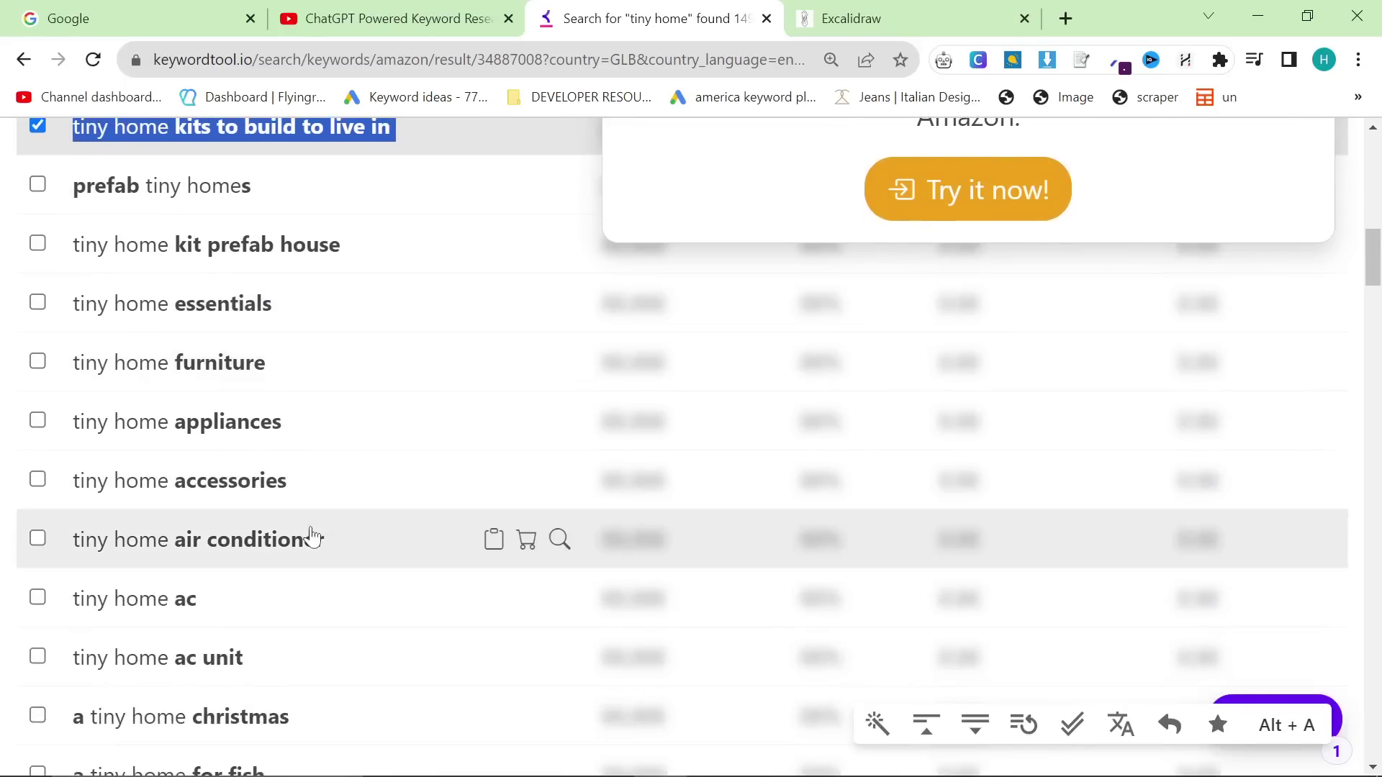
{"action": "left_click_drag", "start_coordinate": [341, 541], "coordinate": [47, 546]}
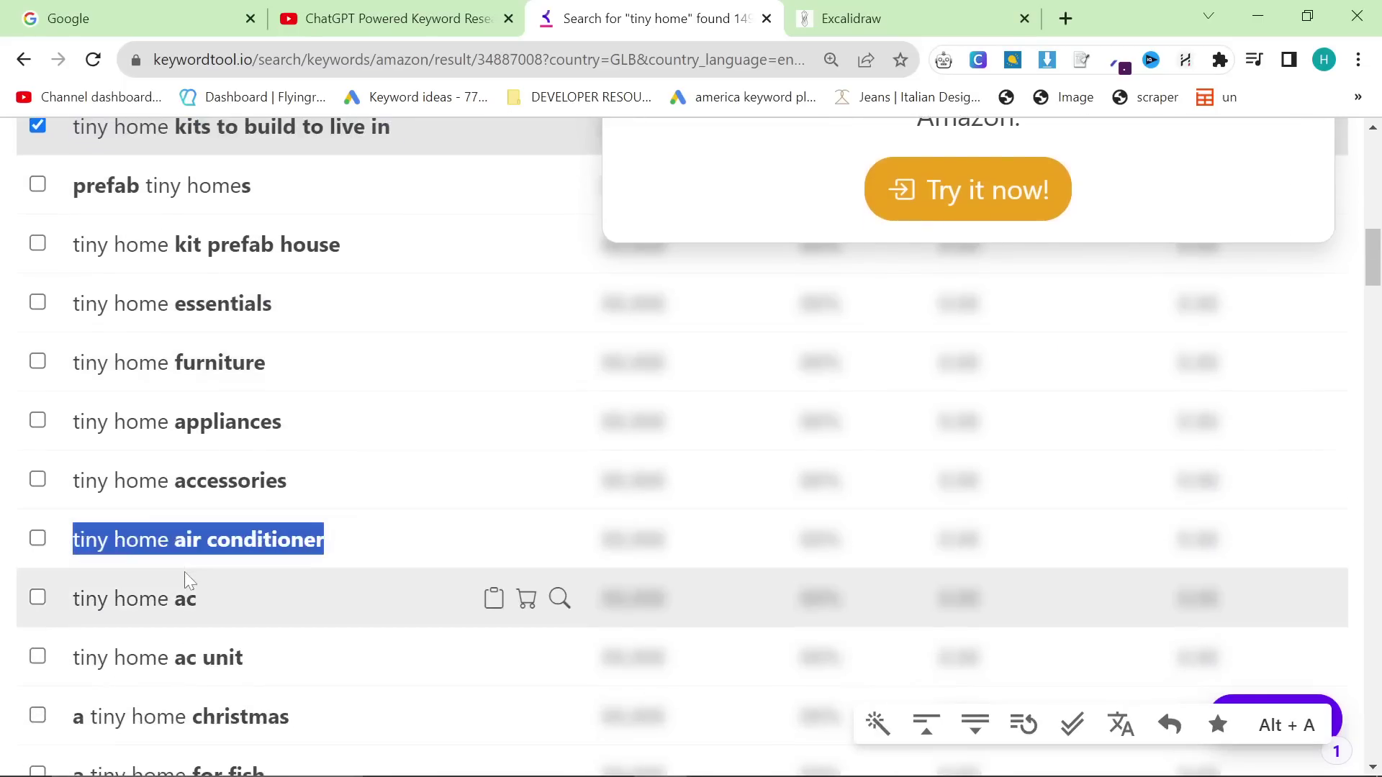
Step: Look up 'tiny home air conditioner' in Ahrefs: difficulty 0, volume 70
{"action": "key", "text": "alt+Tab"}
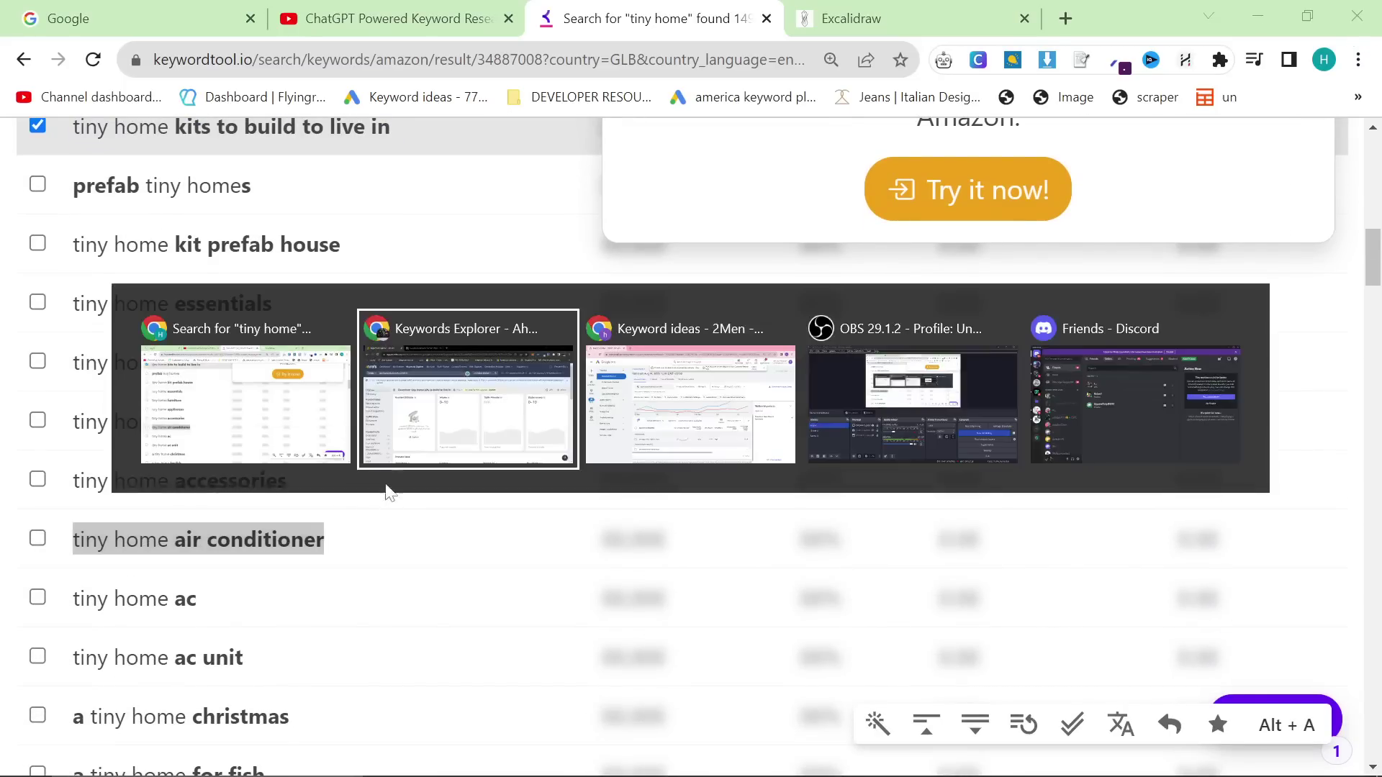
{"action": "key", "text": "Return"}
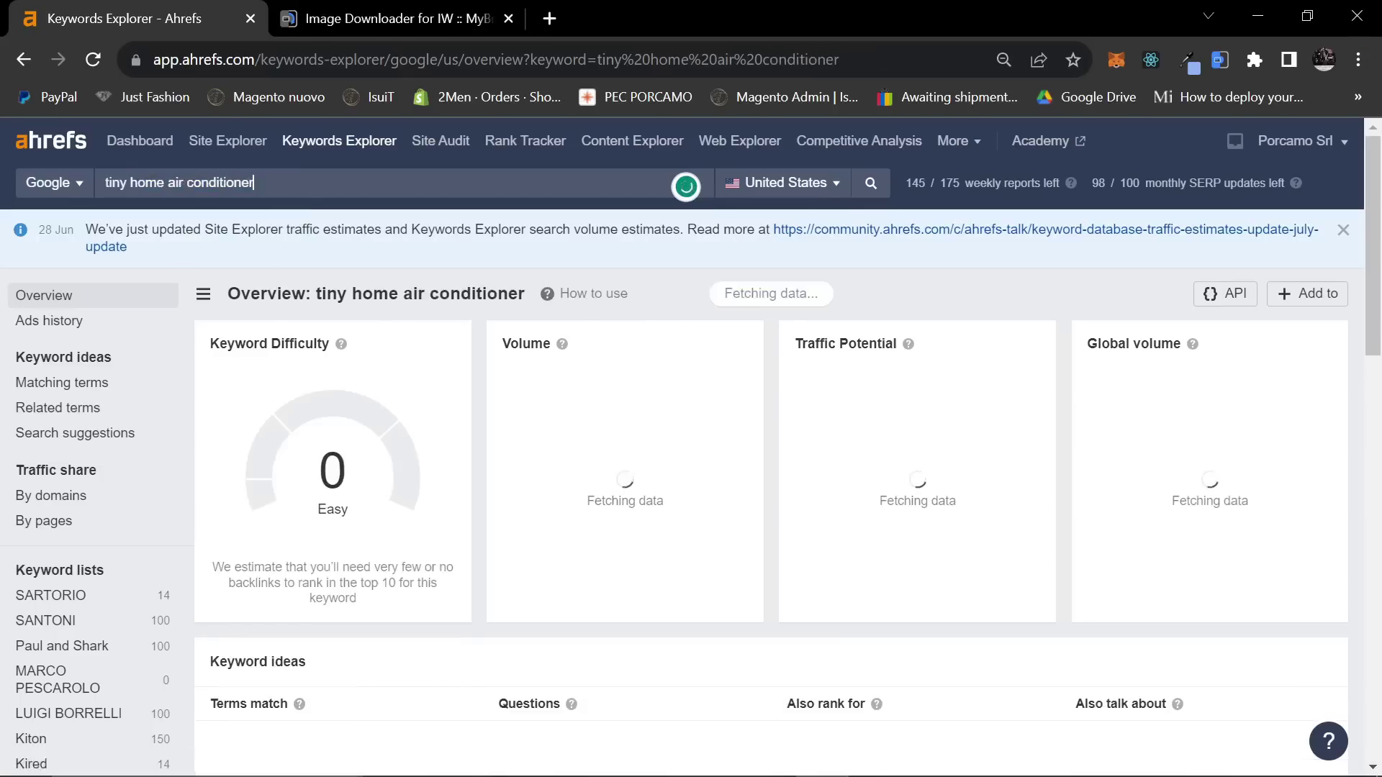
{"action": "scroll", "coordinate": [504, 497], "scroll_direction": "down", "scroll_amount": 3}
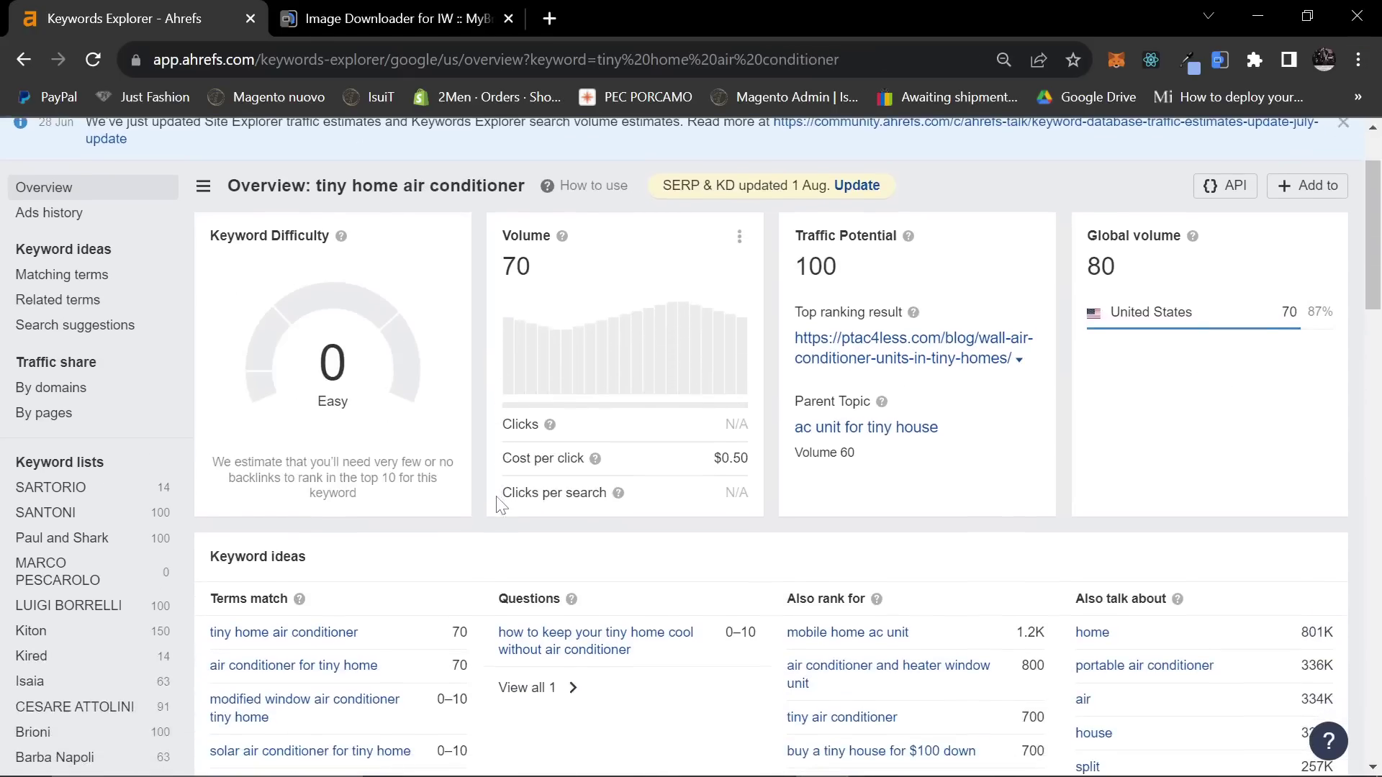
Step: Scroll down through the tiny home Amazon keyword suggestions in Keyword Tool
{"action": "key", "text": "alt+Tab"}
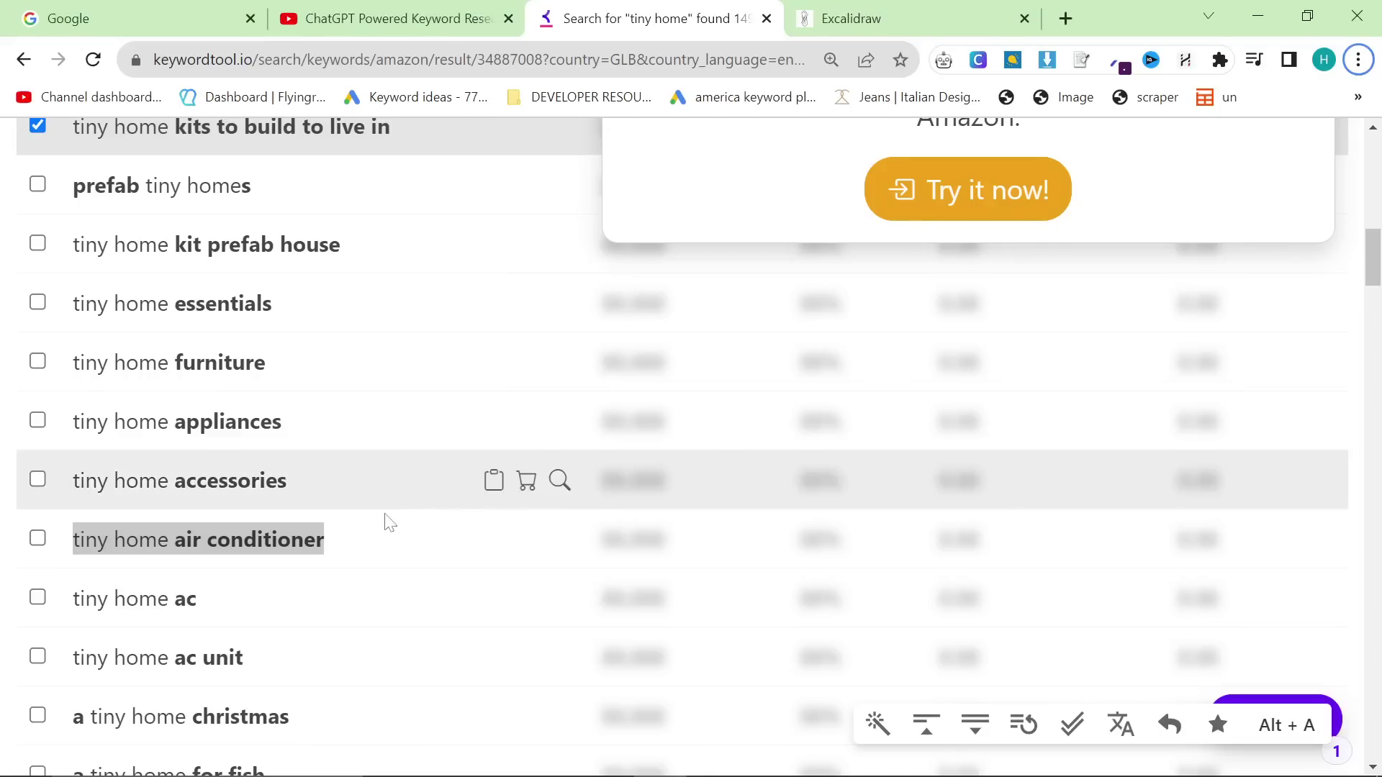
{"action": "scroll", "coordinate": [386, 524], "scroll_direction": "down", "scroll_amount": 2}
{"action": "scroll", "coordinate": [120, 574], "scroll_direction": "down", "scroll_amount": 2}
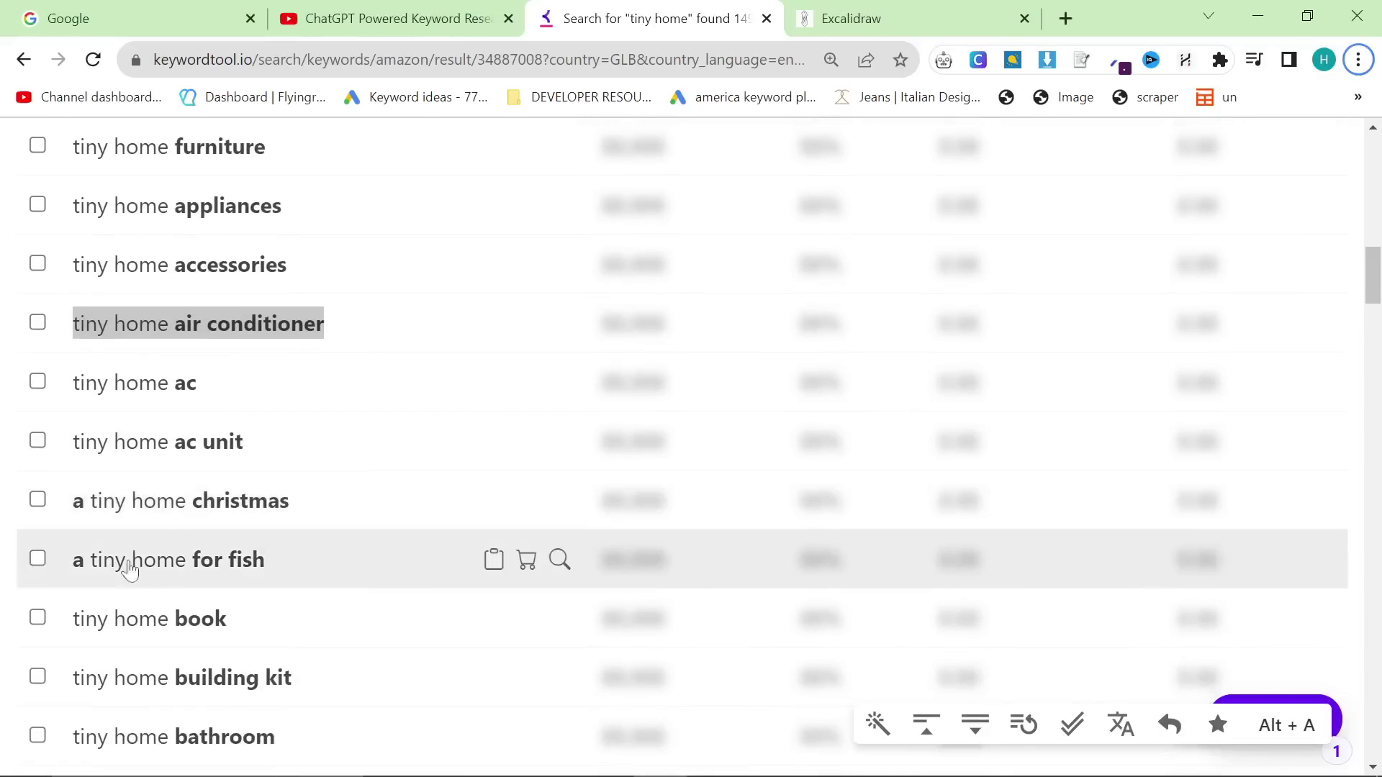
{"action": "scroll", "coordinate": [290, 432], "scroll_direction": "down", "scroll_amount": 6}
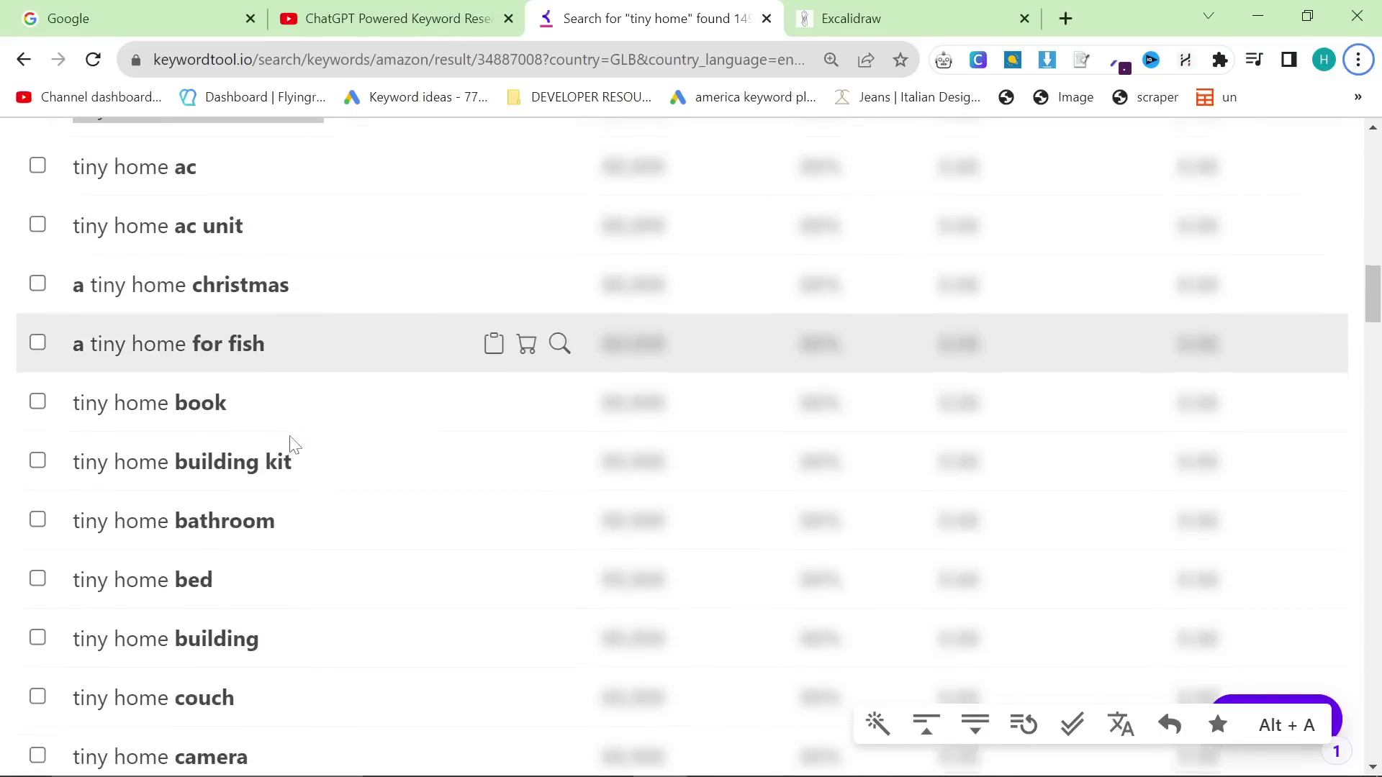
{"action": "scroll", "coordinate": [389, 497], "scroll_direction": "down", "scroll_amount": 2}
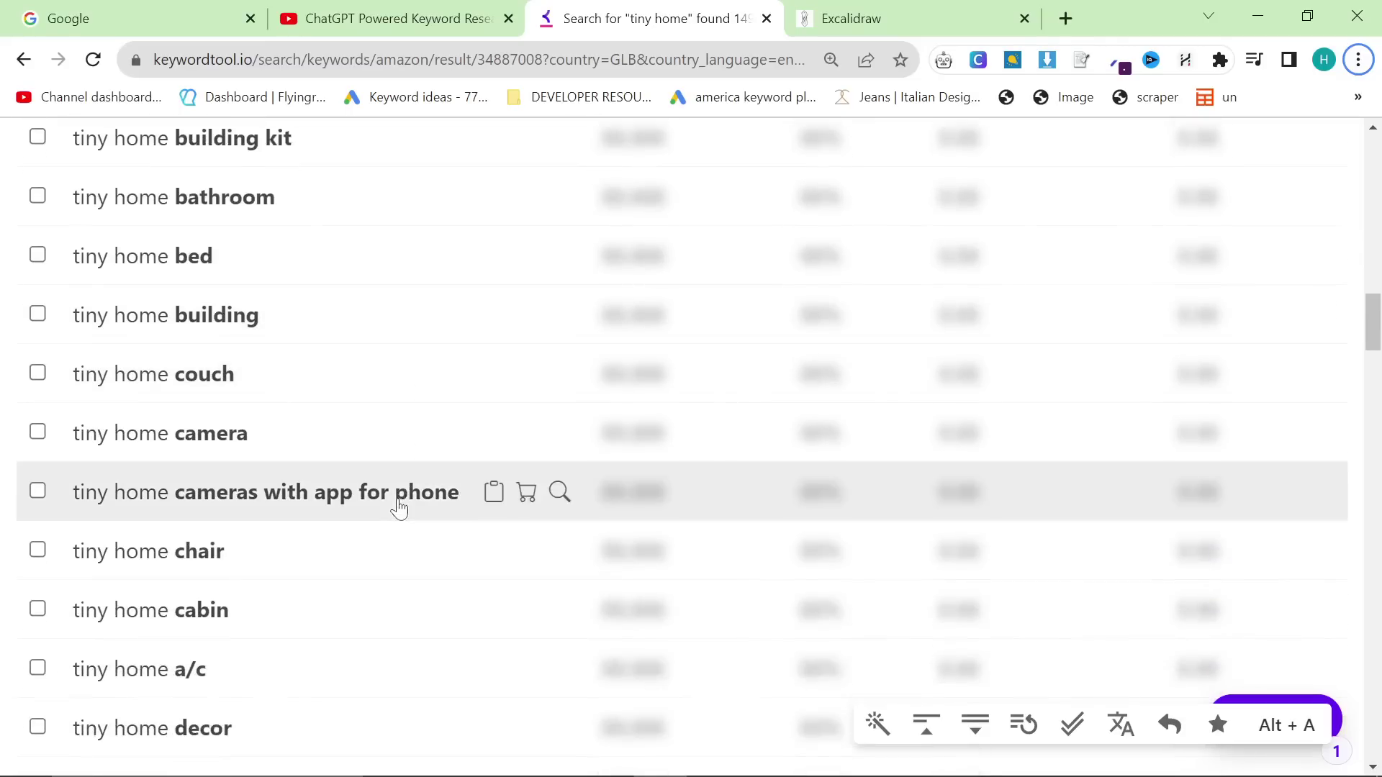
{"action": "scroll", "coordinate": [395, 551], "scroll_direction": "down", "scroll_amount": 5}
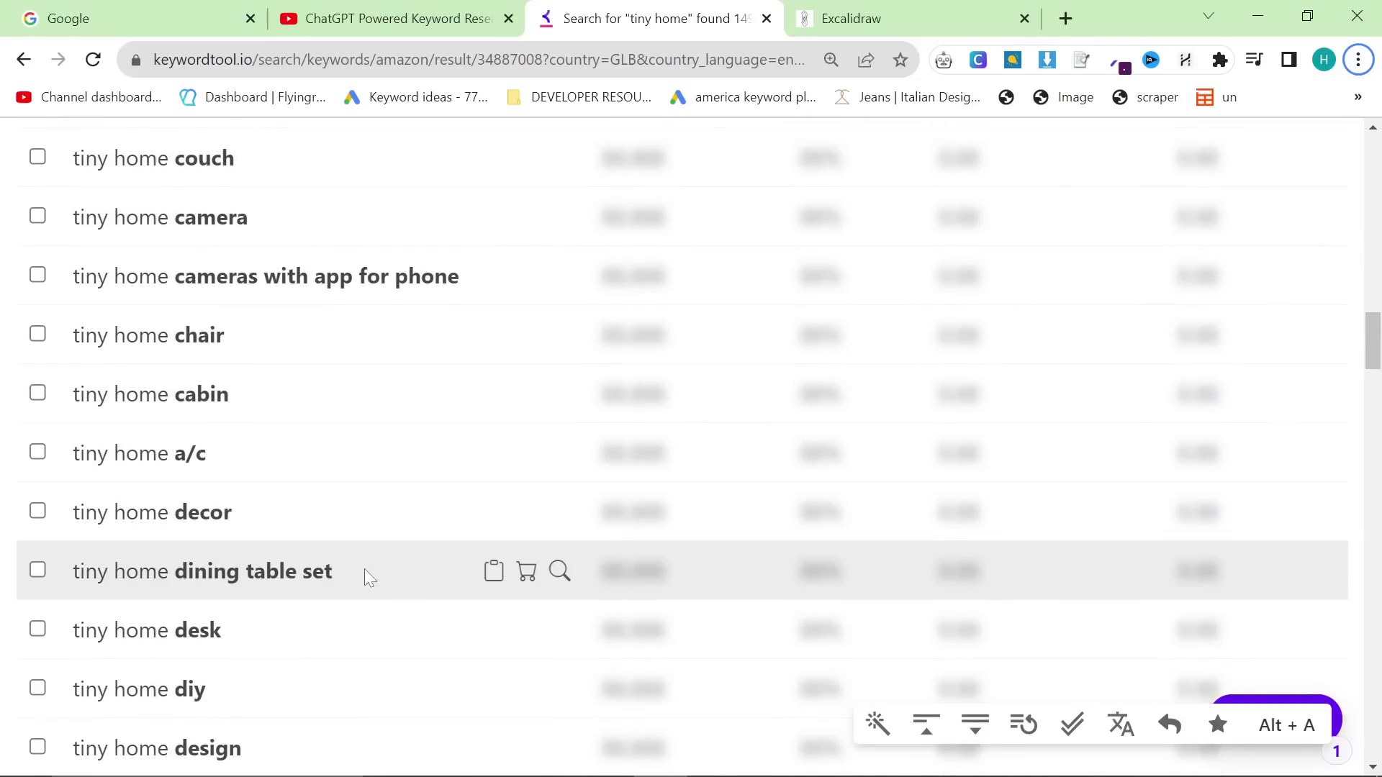
{"action": "scroll", "coordinate": [392, 574], "scroll_direction": "down", "scroll_amount": 2}
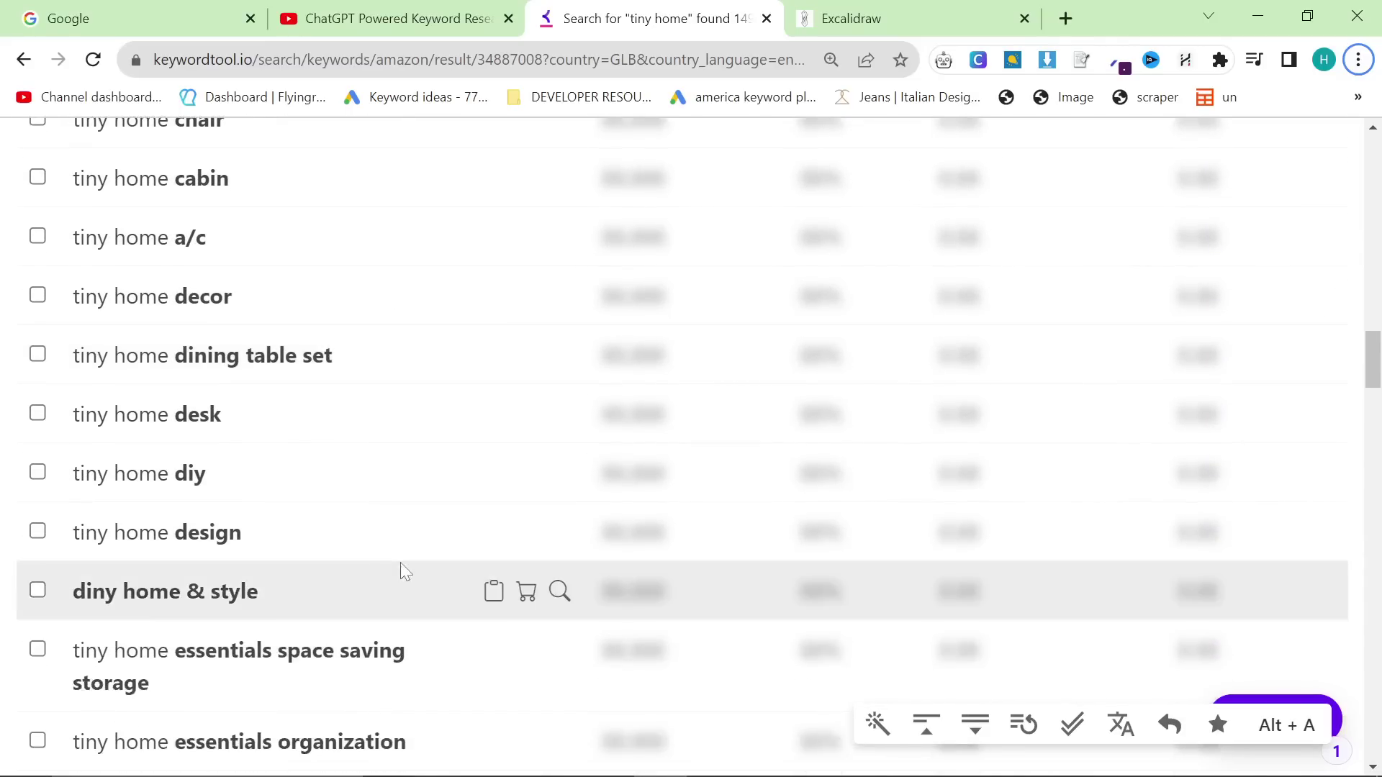
{"action": "scroll", "coordinate": [424, 551], "scroll_direction": "down", "scroll_amount": 3}
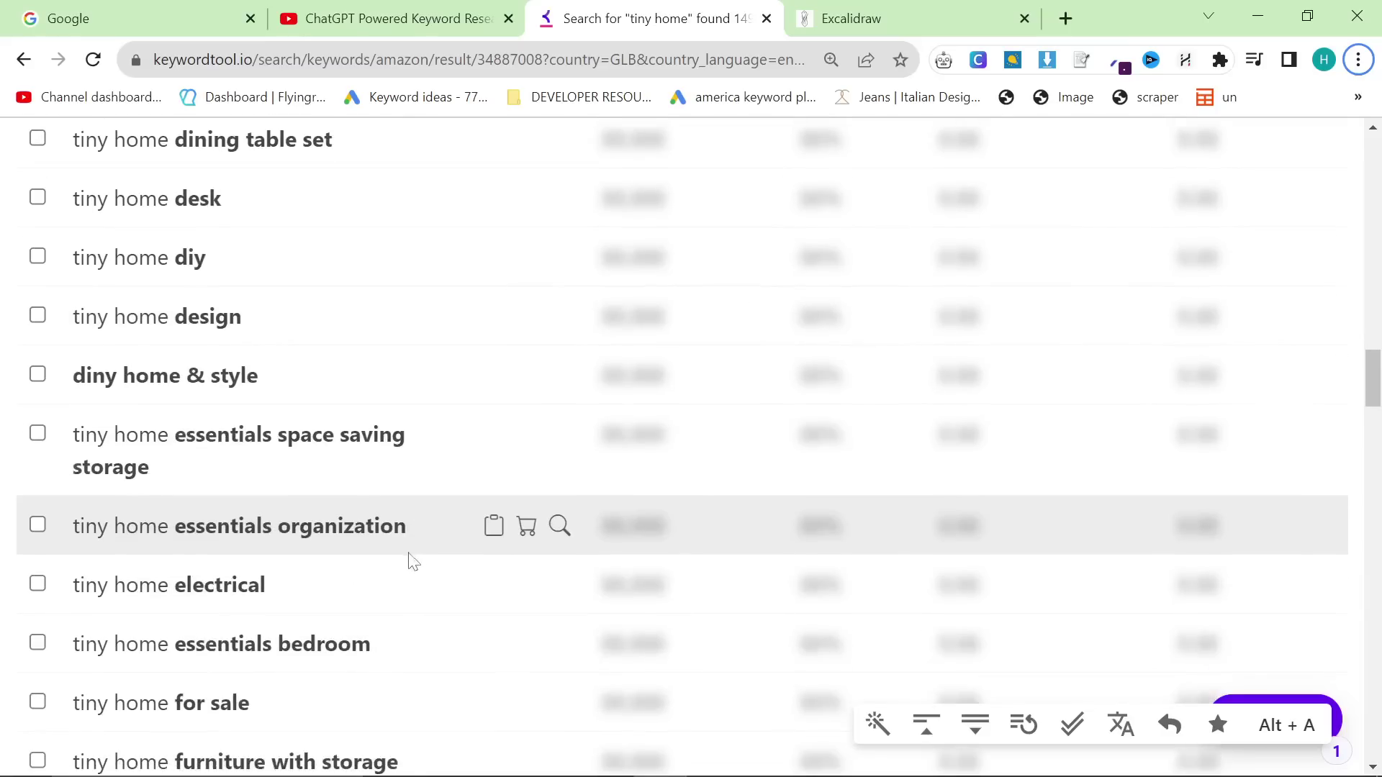
{"action": "scroll", "coordinate": [421, 572], "scroll_direction": "up", "scroll_amount": 3}
{"action": "scroll", "coordinate": [417, 586], "scroll_direction": "down", "scroll_amount": 5}
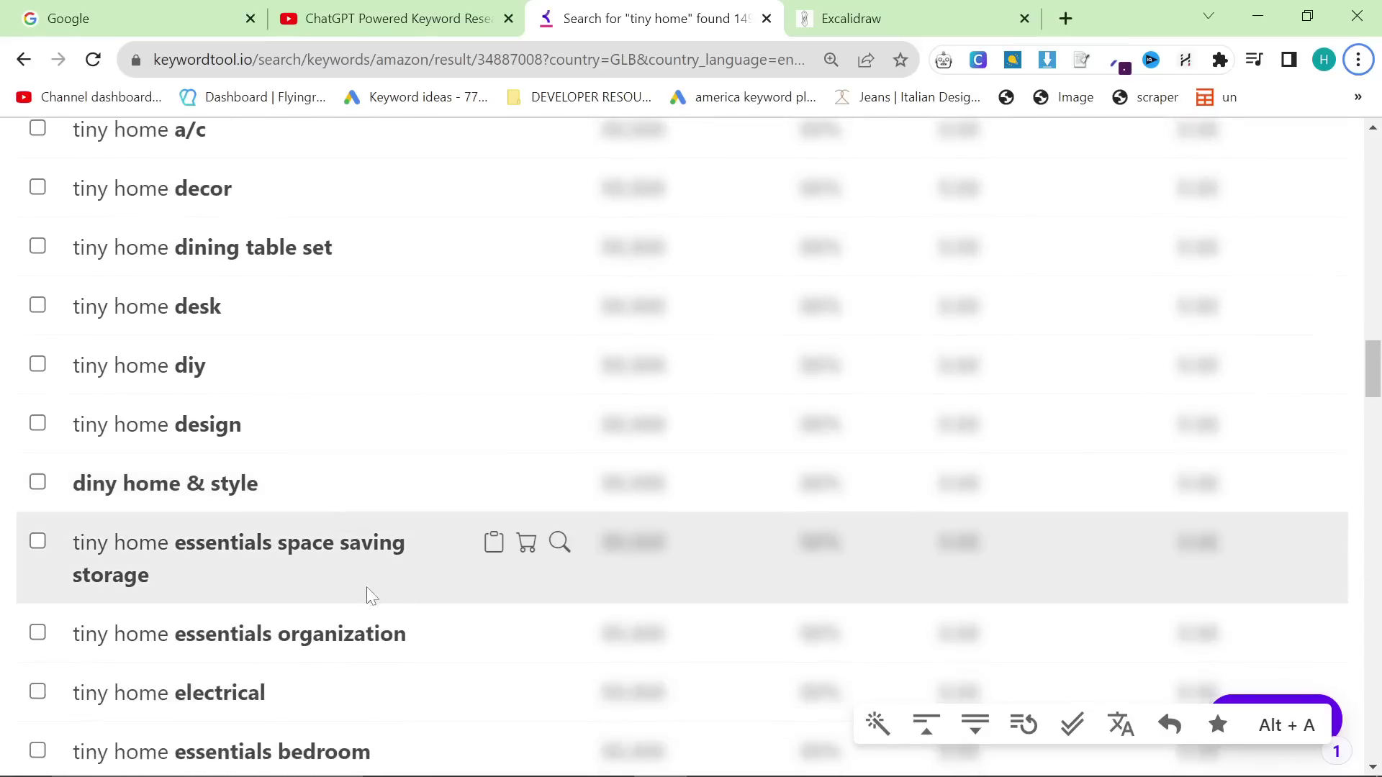
{"action": "scroll", "coordinate": [356, 602], "scroll_direction": "down", "scroll_amount": 3}
{"action": "scroll", "coordinate": [355, 602], "scroll_direction": "up", "scroll_amount": 10}
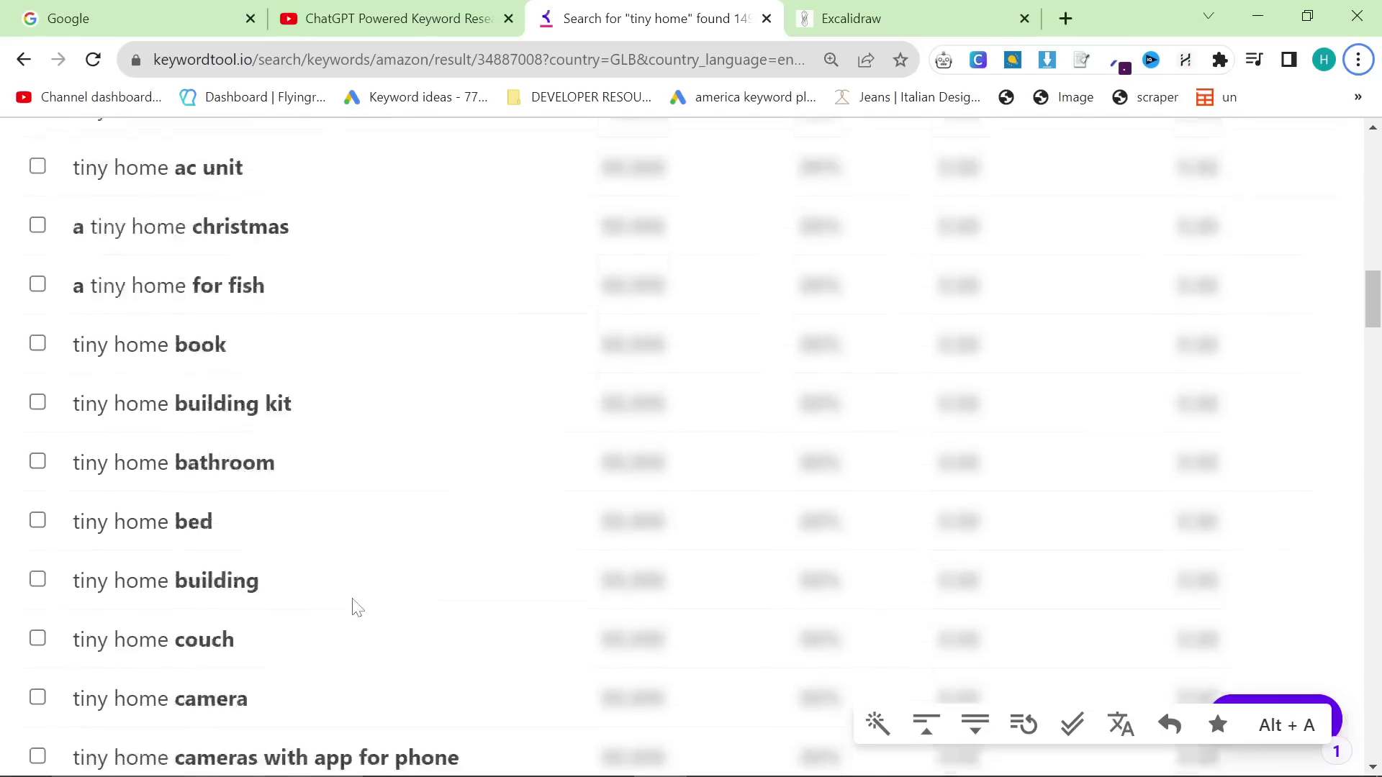
Step: Zoom the list in and select the keyword 'tiny home appliances'
{"action": "key", "text": "ctrl+plus"}
{"action": "scroll", "coordinate": [353, 605], "scroll_direction": "up", "scroll_amount": 10}
{"action": "scroll", "coordinate": [114, 464], "scroll_direction": "down", "scroll_amount": 3}
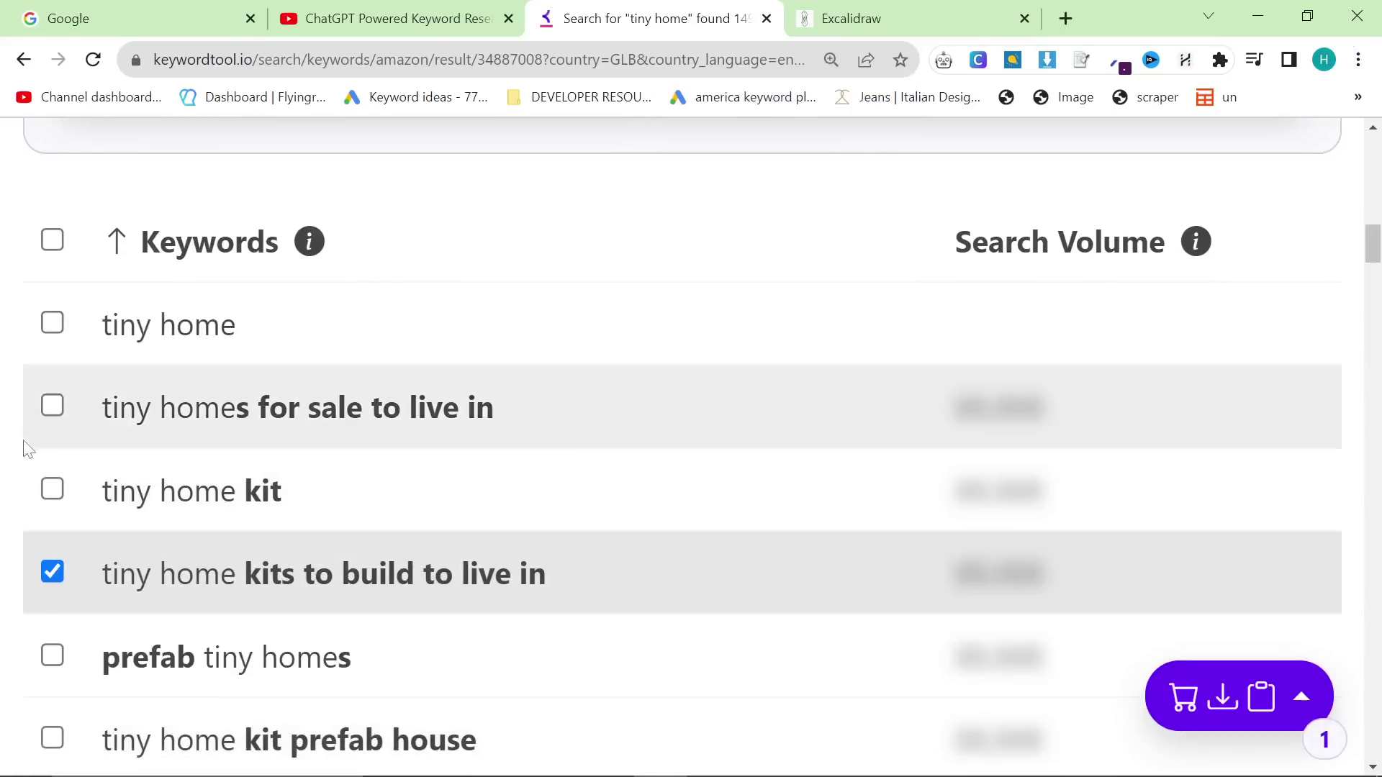
{"action": "scroll", "coordinate": [49, 449], "scroll_direction": "down", "scroll_amount": 2}
{"action": "scroll", "coordinate": [328, 432], "scroll_direction": "down", "scroll_amount": 2}
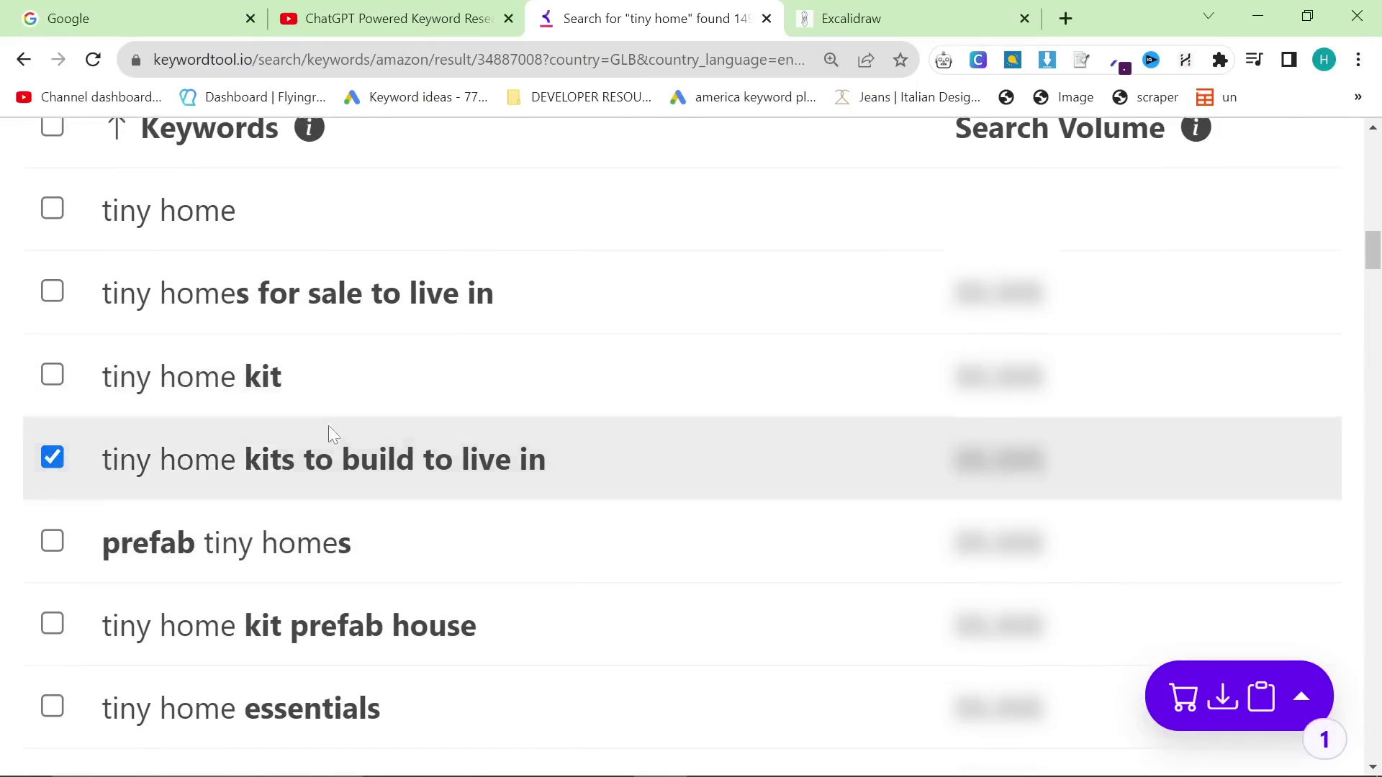
{"action": "scroll", "coordinate": [323, 453], "scroll_direction": "down", "scroll_amount": 5}
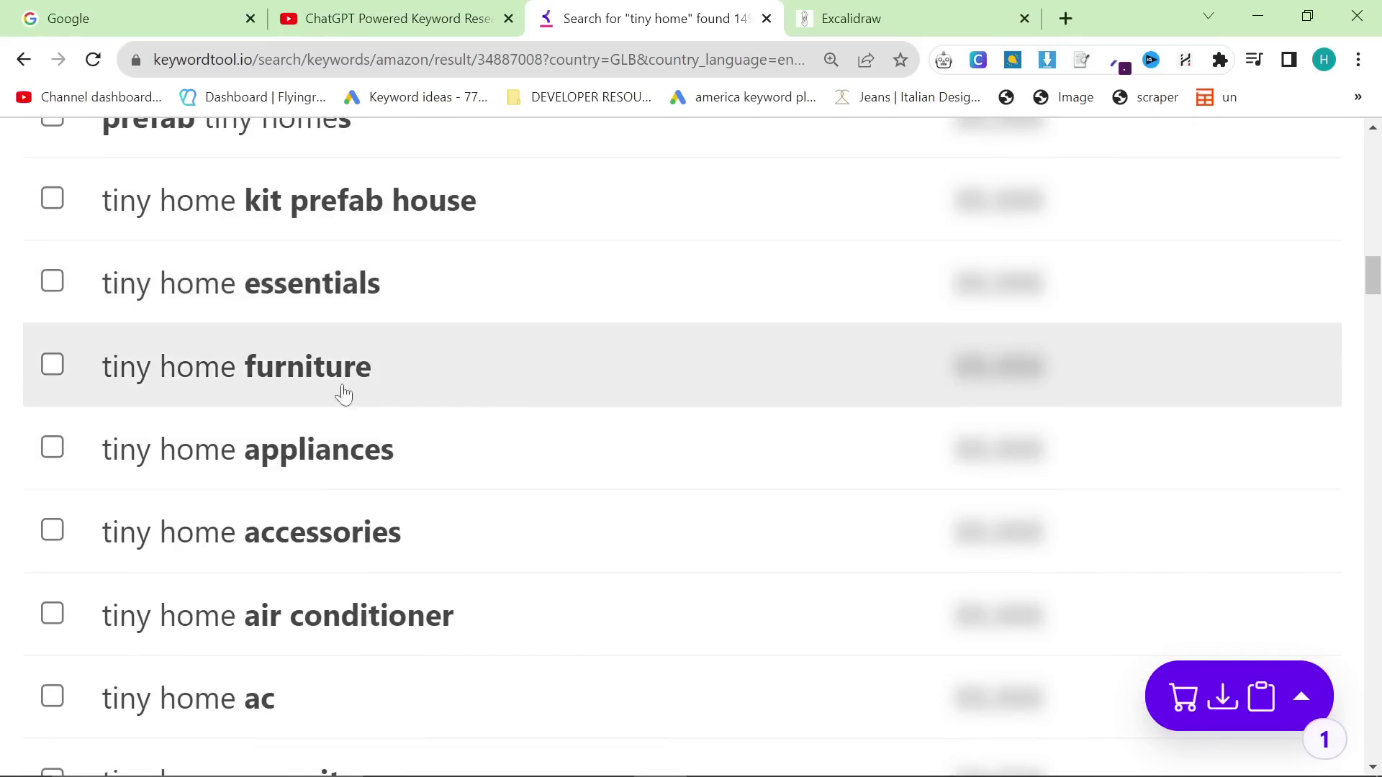
{"action": "scroll", "coordinate": [323, 372], "scroll_direction": "down", "scroll_amount": 1}
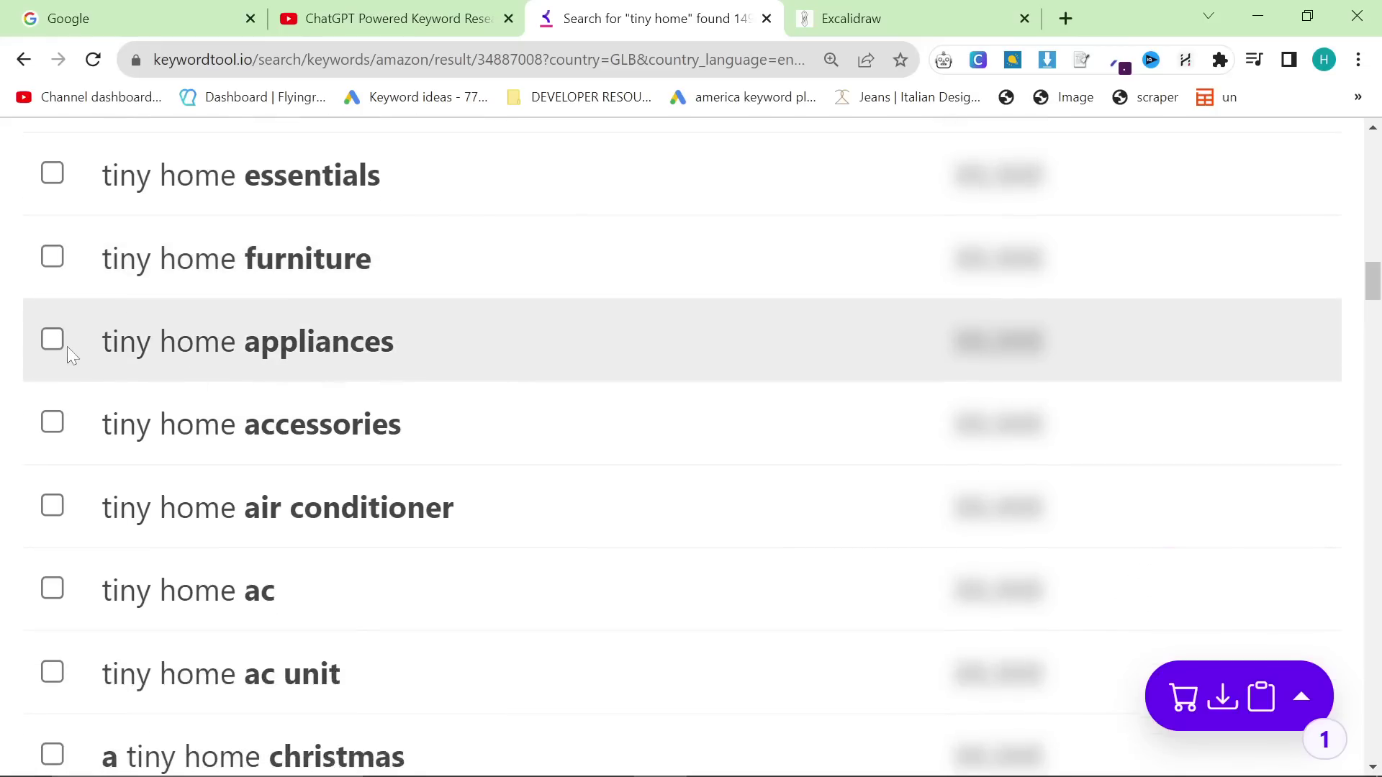
{"action": "left_click_drag", "start_coordinate": [394, 346], "coordinate": [99, 353]}
{"action": "key", "text": "ctrl+c"}
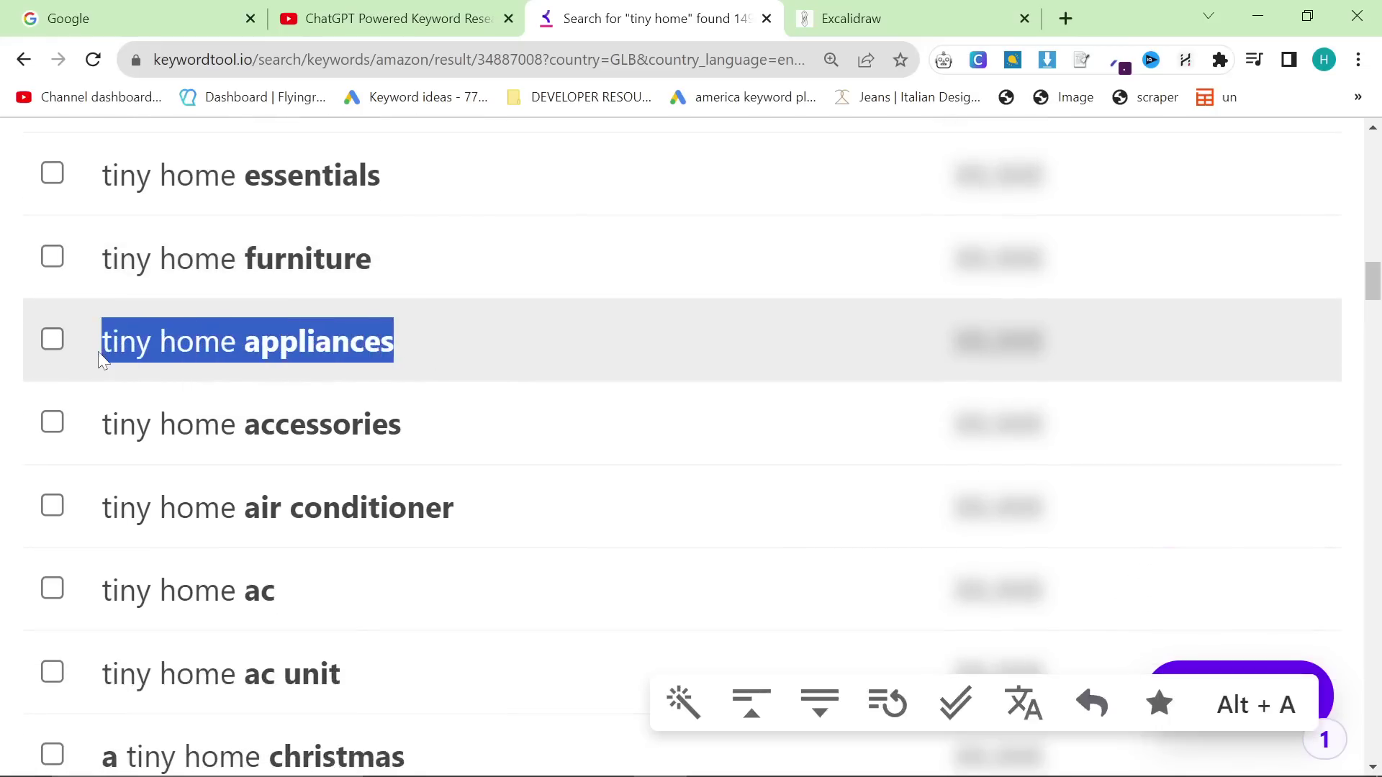
{"action": "key", "text": "alt+Tab"}
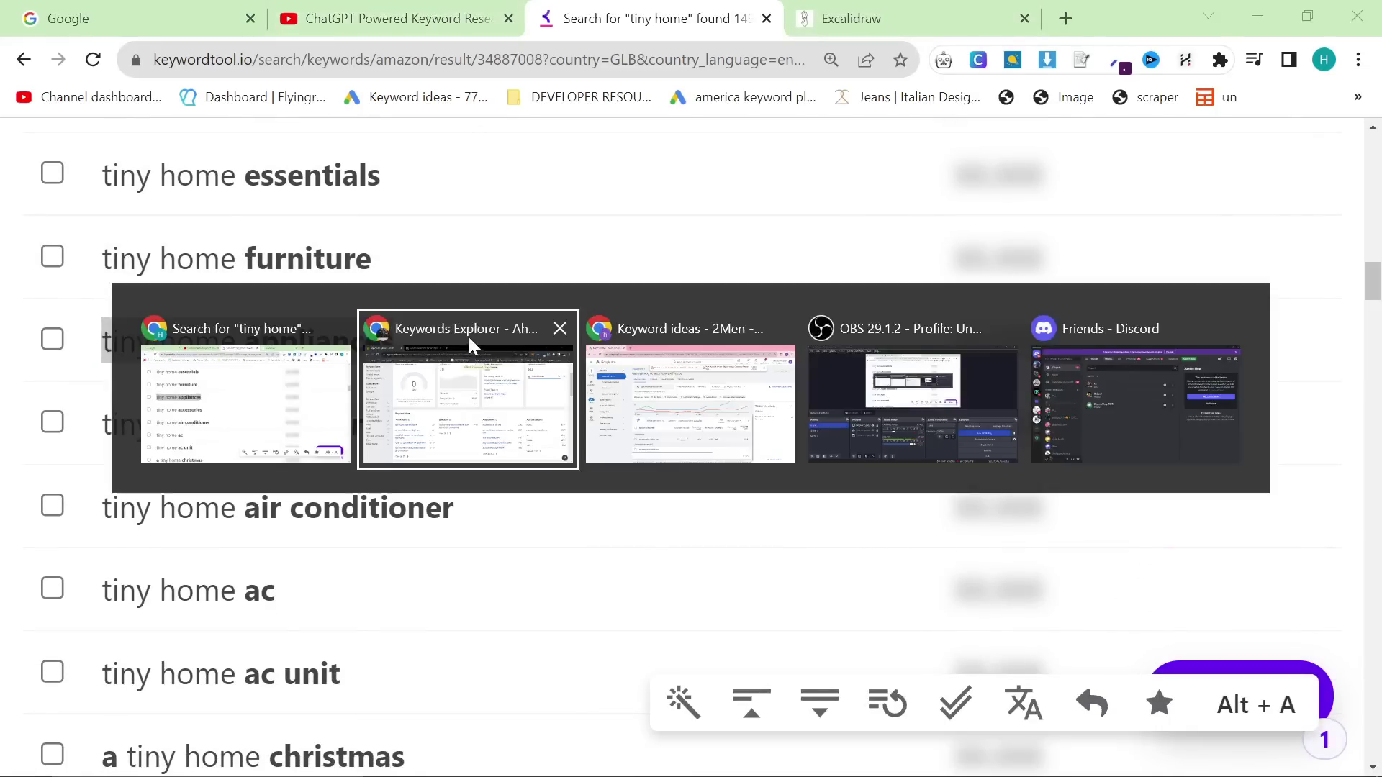
Step: Look up 'tiny home appliances' in Ahrefs Keywords Explorer: volume 500, difficulty 11
{"action": "key", "text": "ctrl+a"}
{"action": "key", "text": "ctrl+v"}
{"action": "key", "text": "Return"}
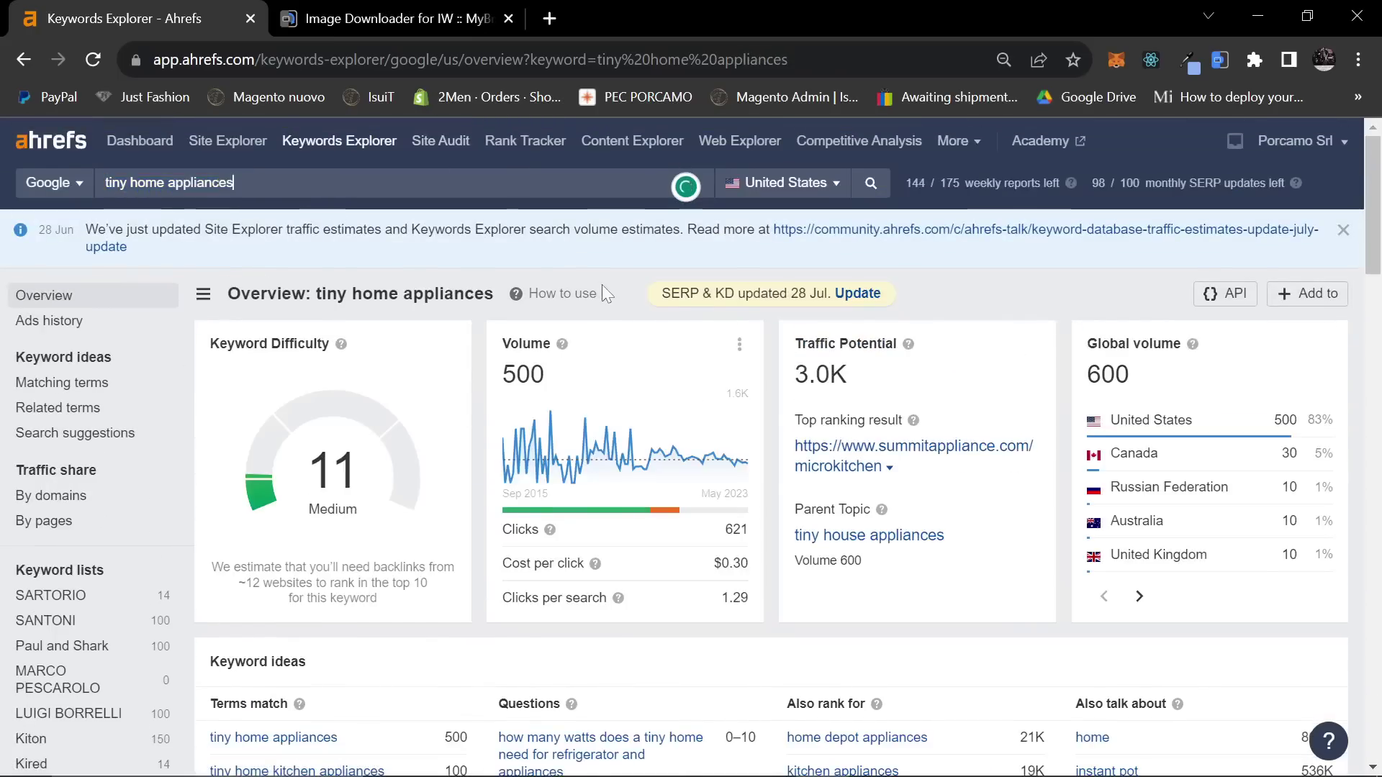
{"action": "scroll", "coordinate": [468, 504], "scroll_direction": "down", "scroll_amount": 3}
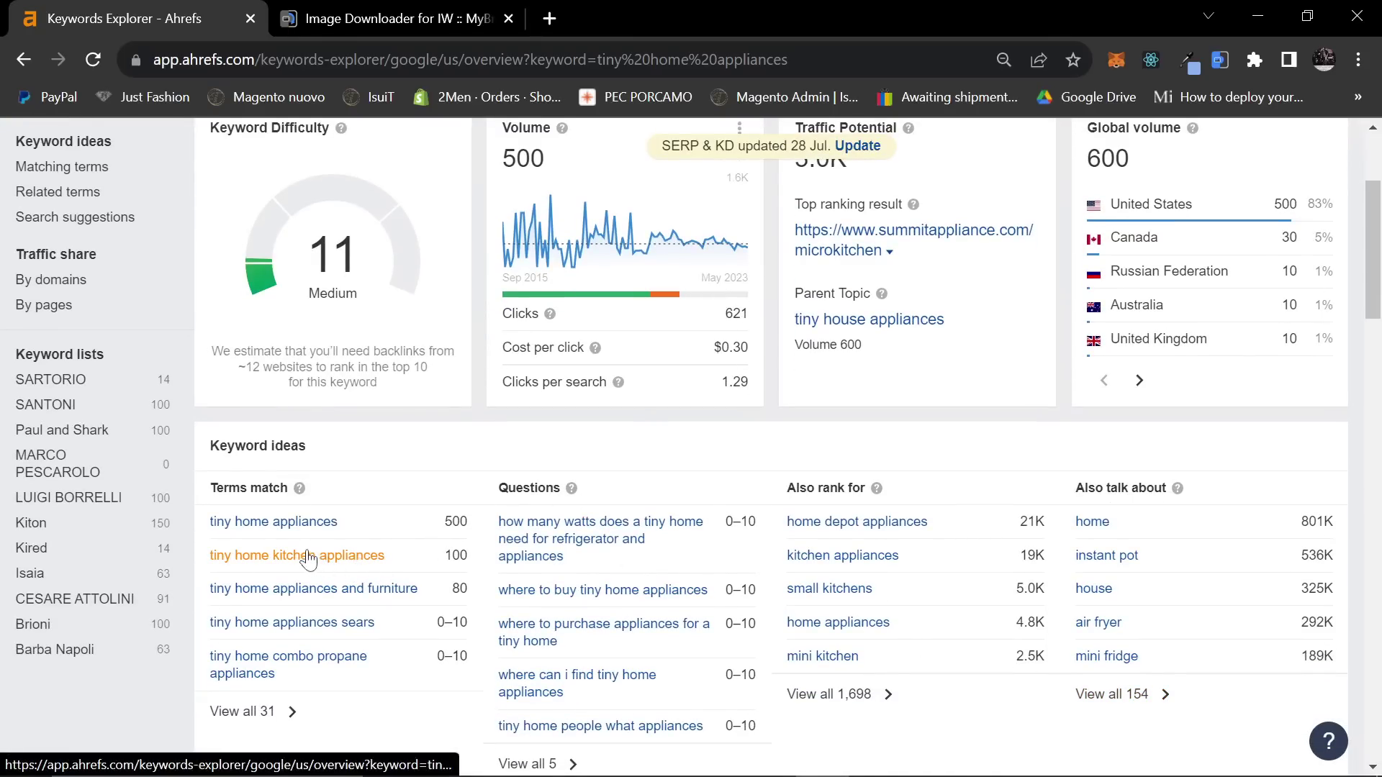
{"action": "key", "text": "alt+Tab"}
{"action": "scroll", "coordinate": [432, 374], "scroll_direction": "down", "scroll_amount": 1}
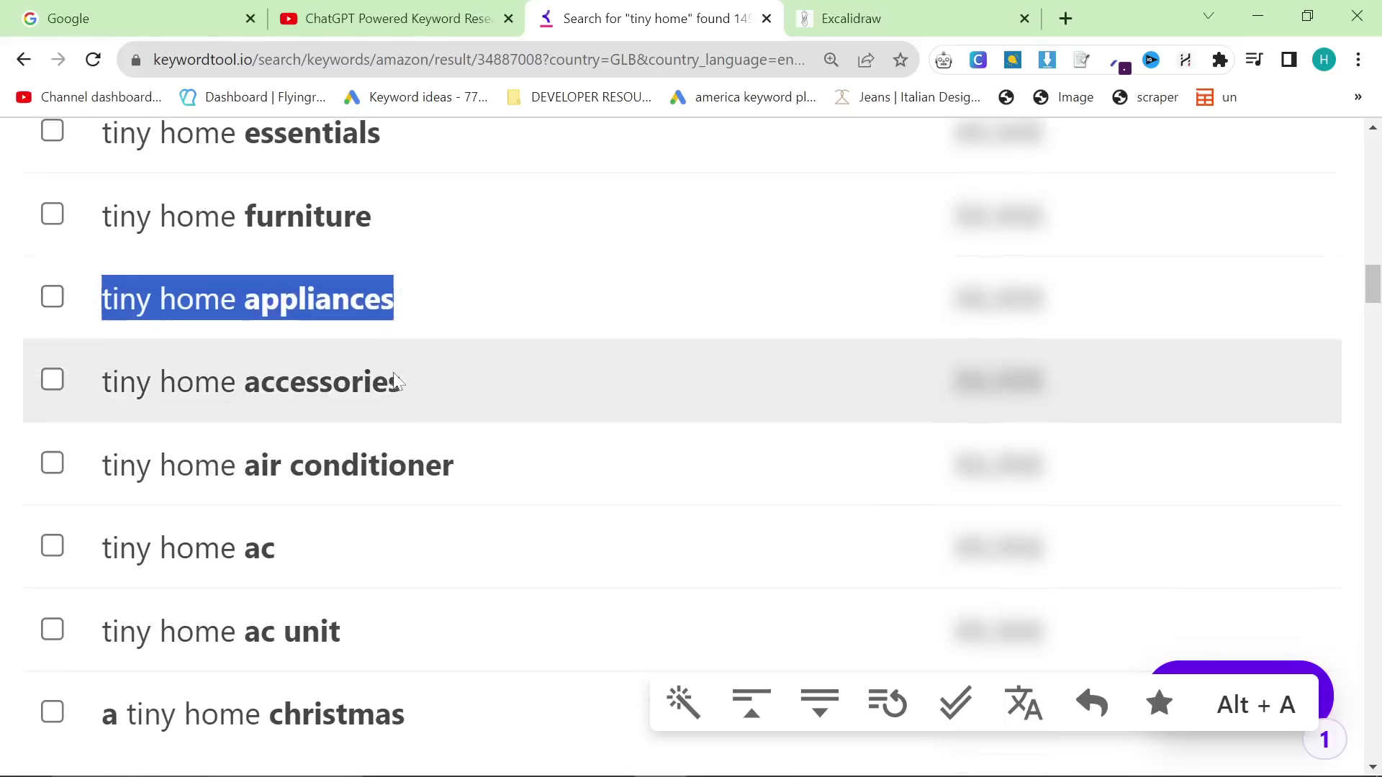
{"action": "mouse_move", "coordinate": [123, 412]}
{"action": "left_mouse_down"}
{"action": "mouse_move", "coordinate": [302, 481]}
{"action": "mouse_move", "coordinate": [137, 421]}
{"action": "left_mouse_up"}
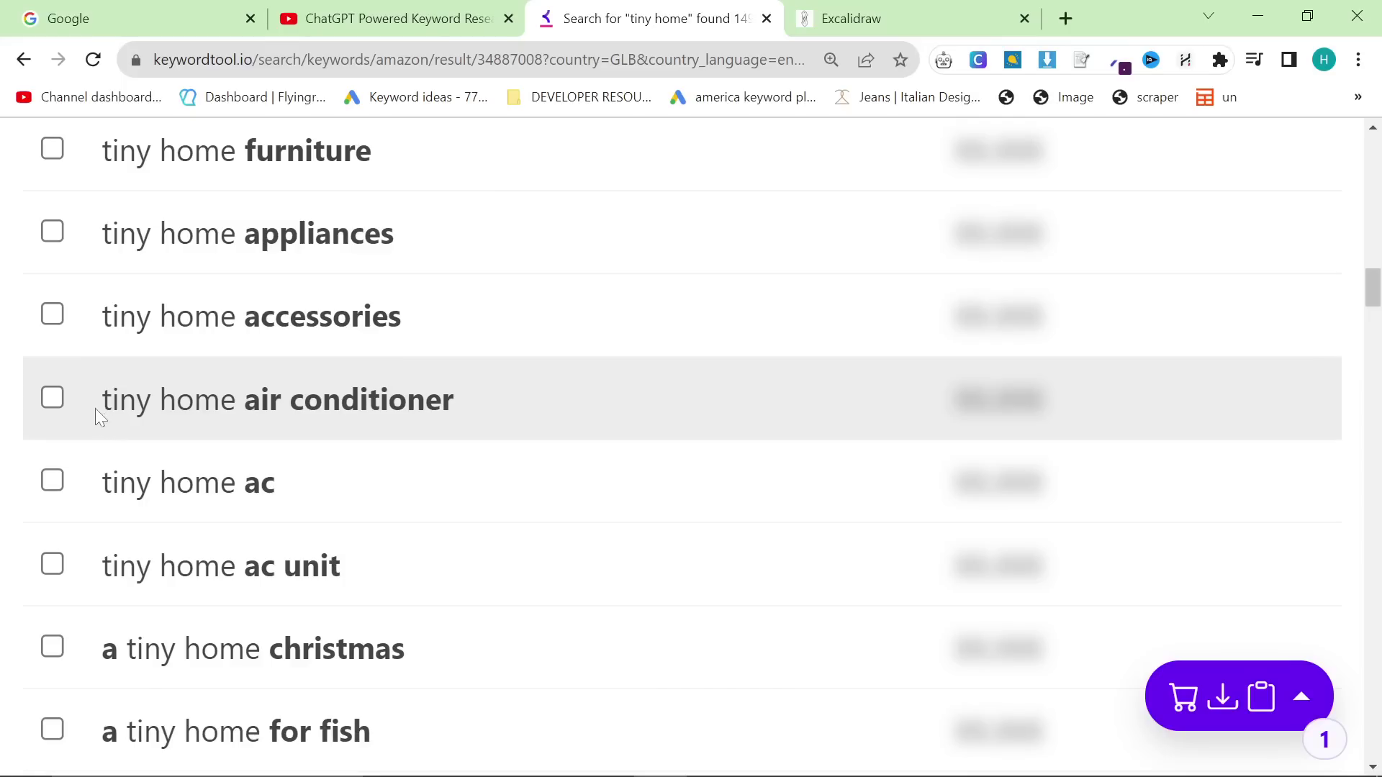
{"action": "scroll", "coordinate": [132, 432], "scroll_direction": "down", "scroll_amount": 1}
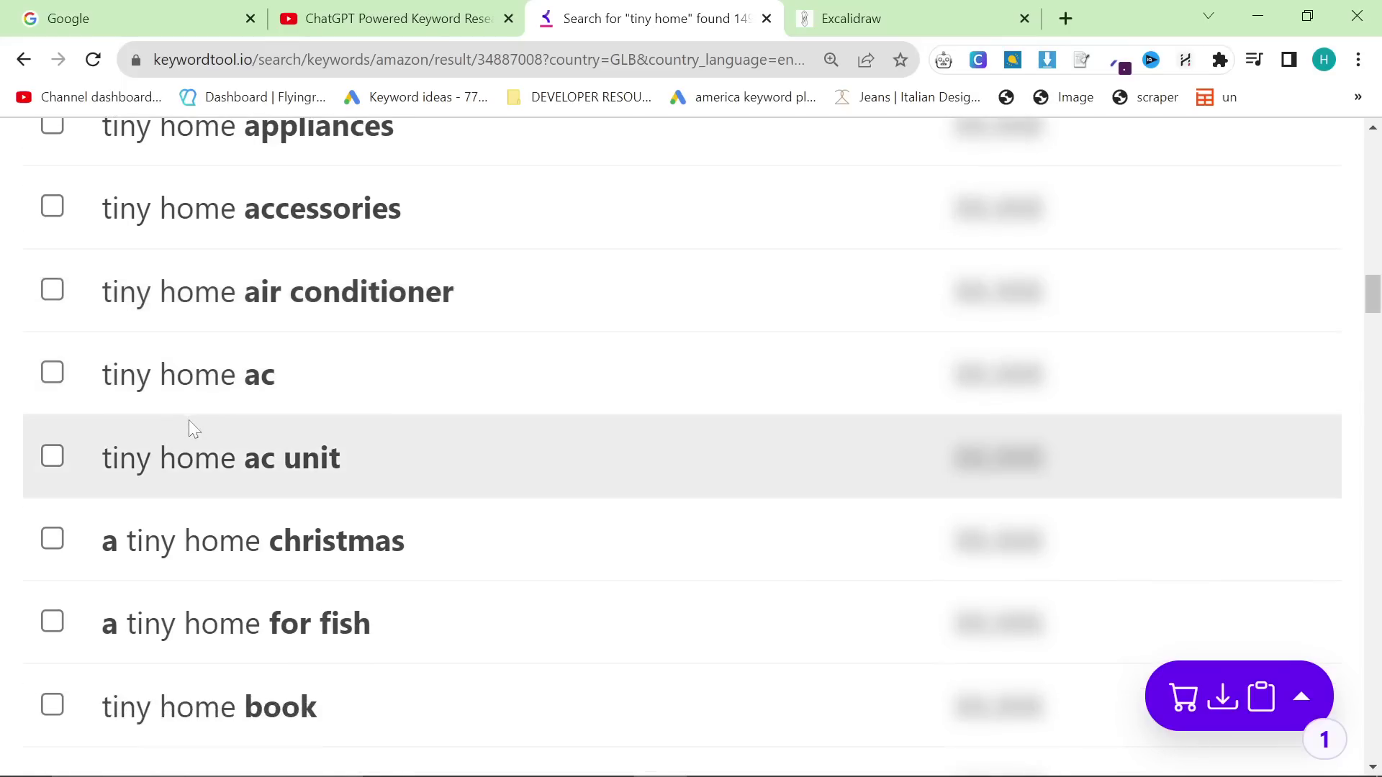
{"action": "scroll", "coordinate": [216, 426], "scroll_direction": "down", "scroll_amount": 1}
{"action": "scroll", "coordinate": [288, 446], "scroll_direction": "down", "scroll_amount": 7}
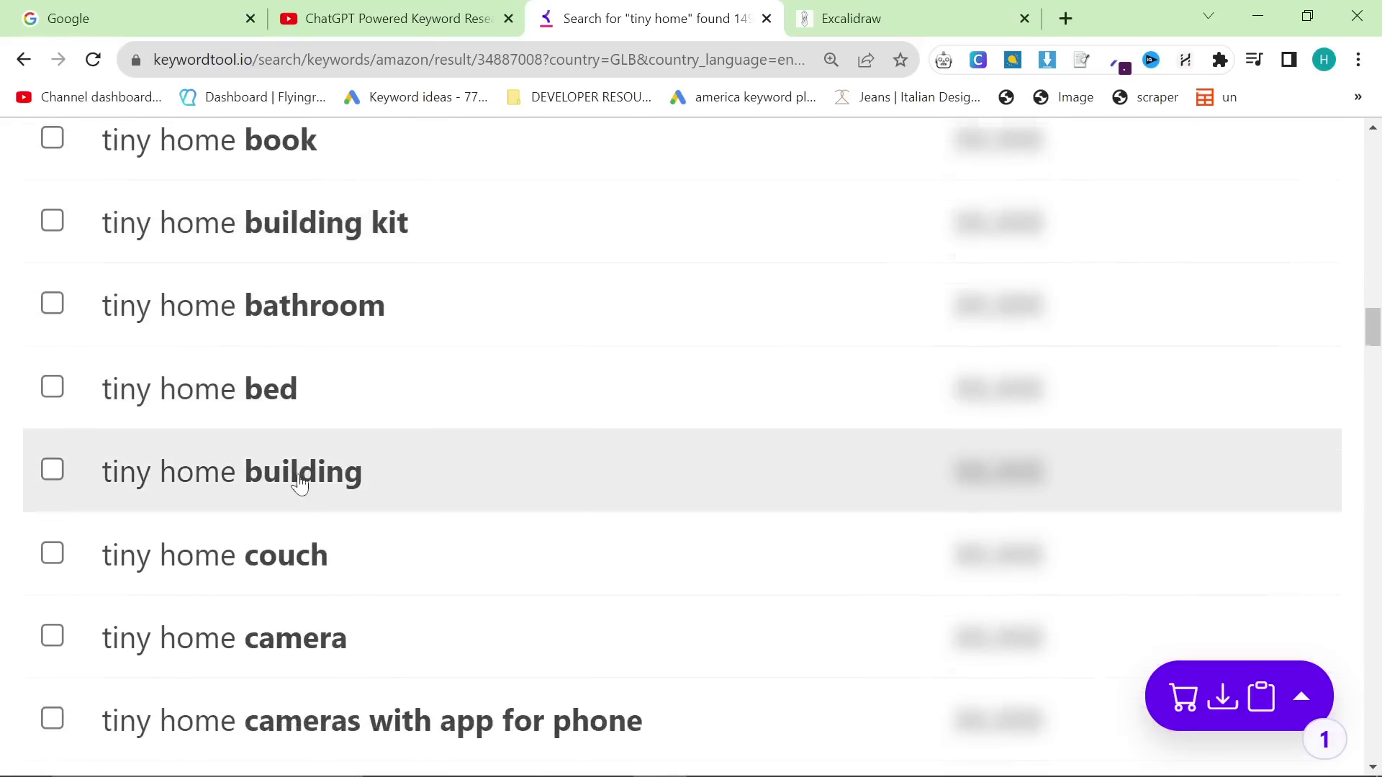
{"action": "scroll", "coordinate": [298, 481], "scroll_direction": "down", "scroll_amount": 13}
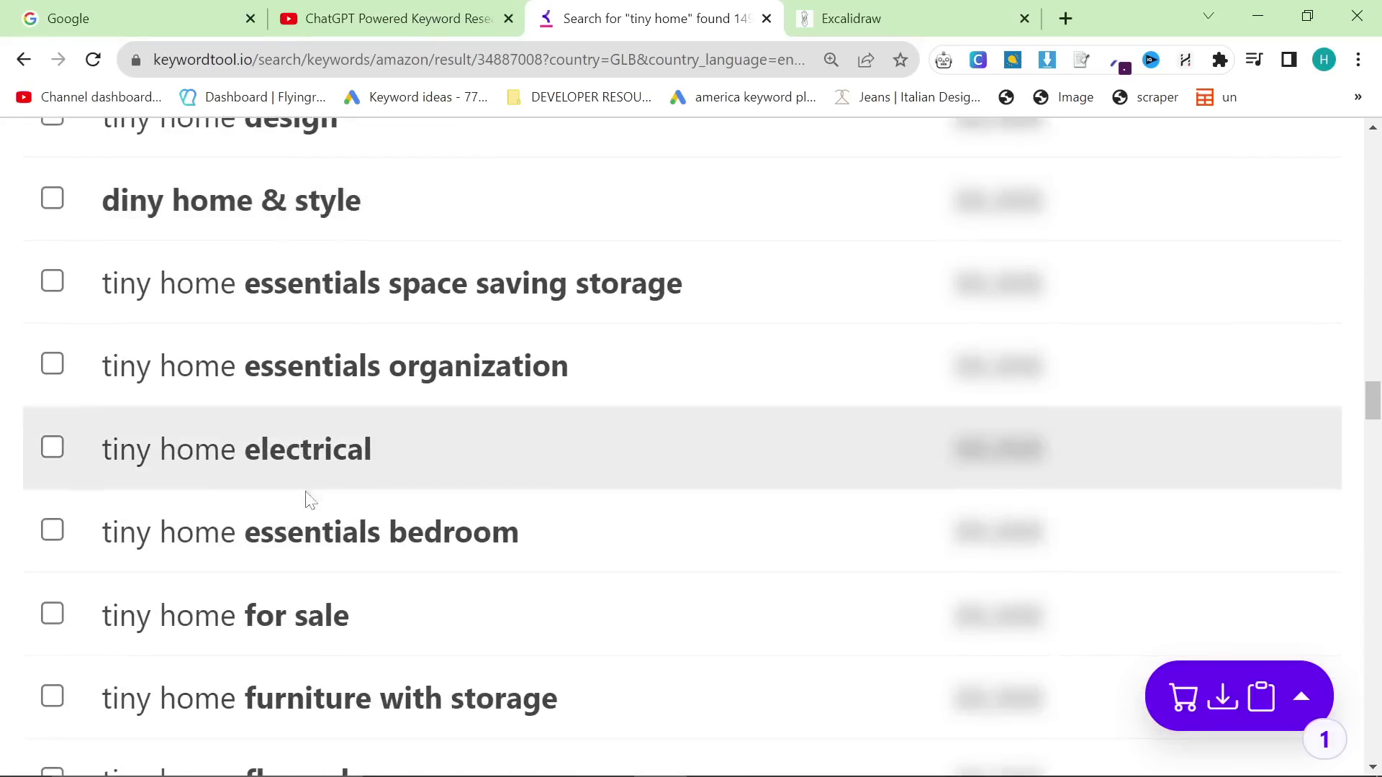
{"action": "scroll", "coordinate": [374, 568], "scroll_direction": "down", "scroll_amount": 12}
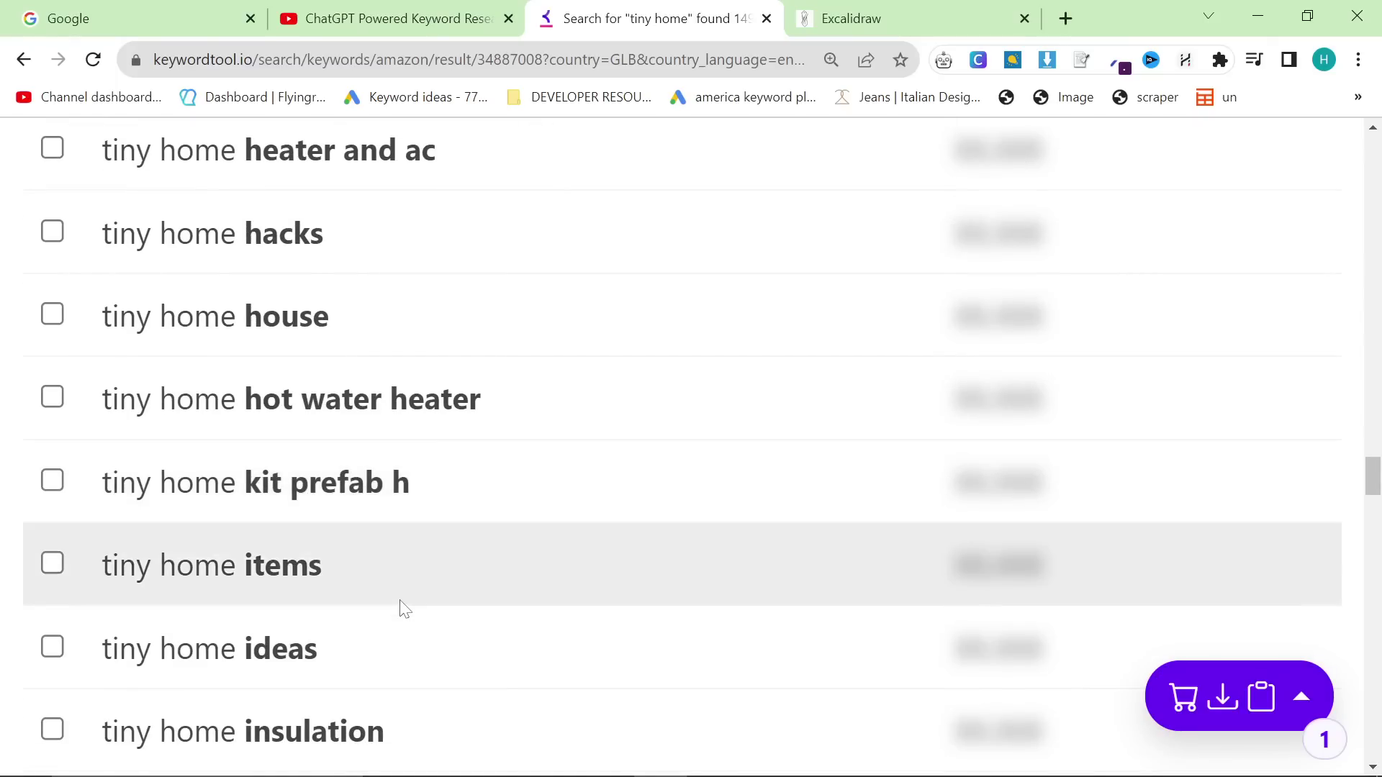
{"action": "scroll", "coordinate": [403, 611], "scroll_direction": "down", "scroll_amount": 1}
{"action": "scroll", "coordinate": [432, 316], "scroll_direction": "down", "scroll_amount": 3}
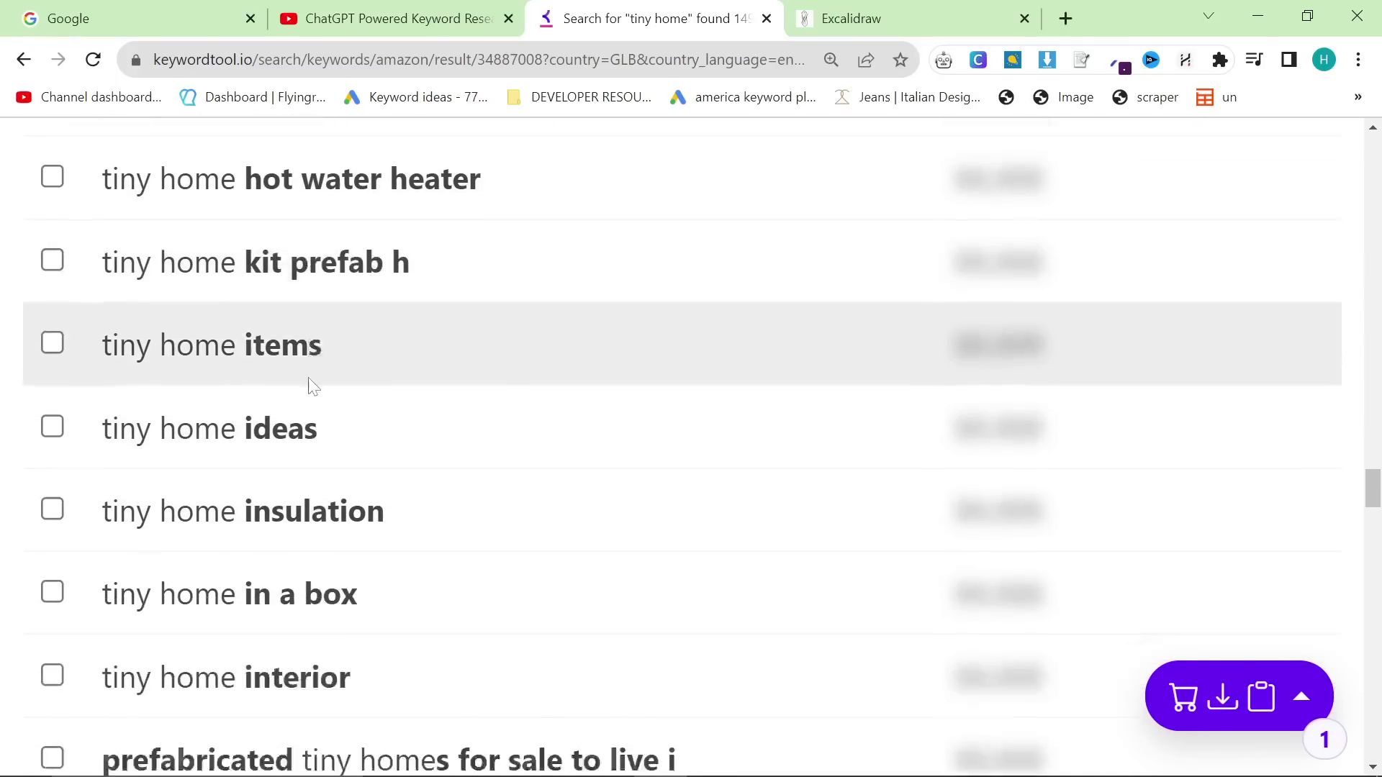
{"action": "scroll", "coordinate": [194, 431], "scroll_direction": "down", "scroll_amount": 6}
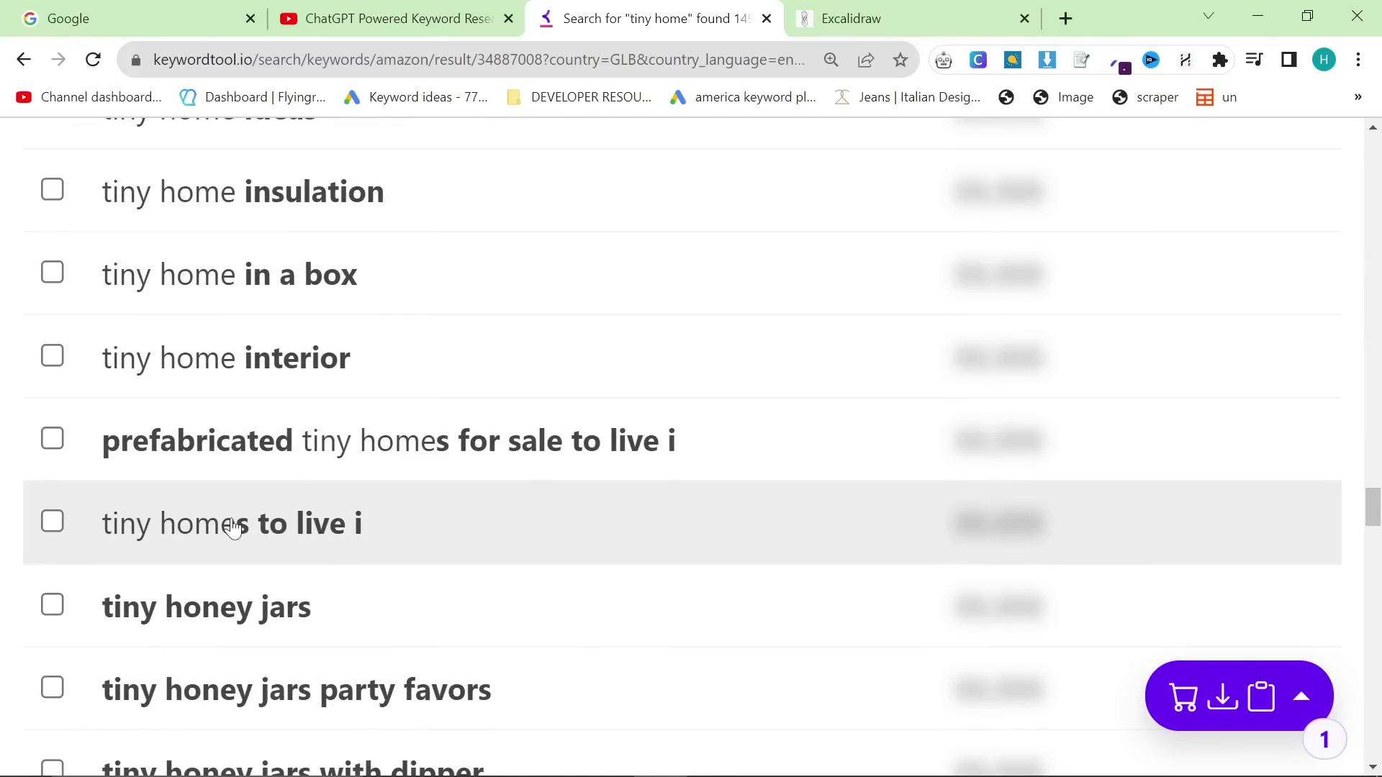
{"action": "scroll", "coordinate": [215, 534], "scroll_direction": "down", "scroll_amount": 10}
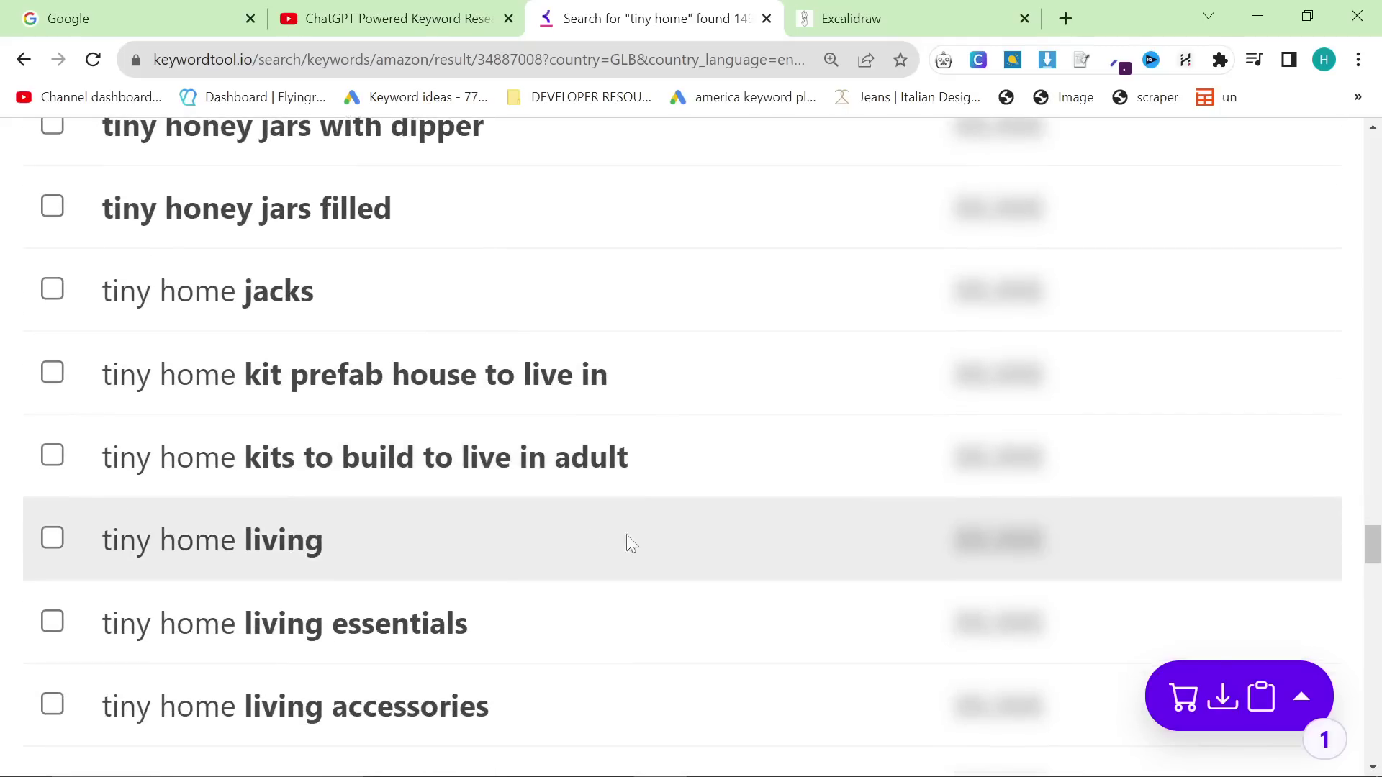
{"action": "scroll", "coordinate": [706, 549], "scroll_direction": "down", "scroll_amount": 7}
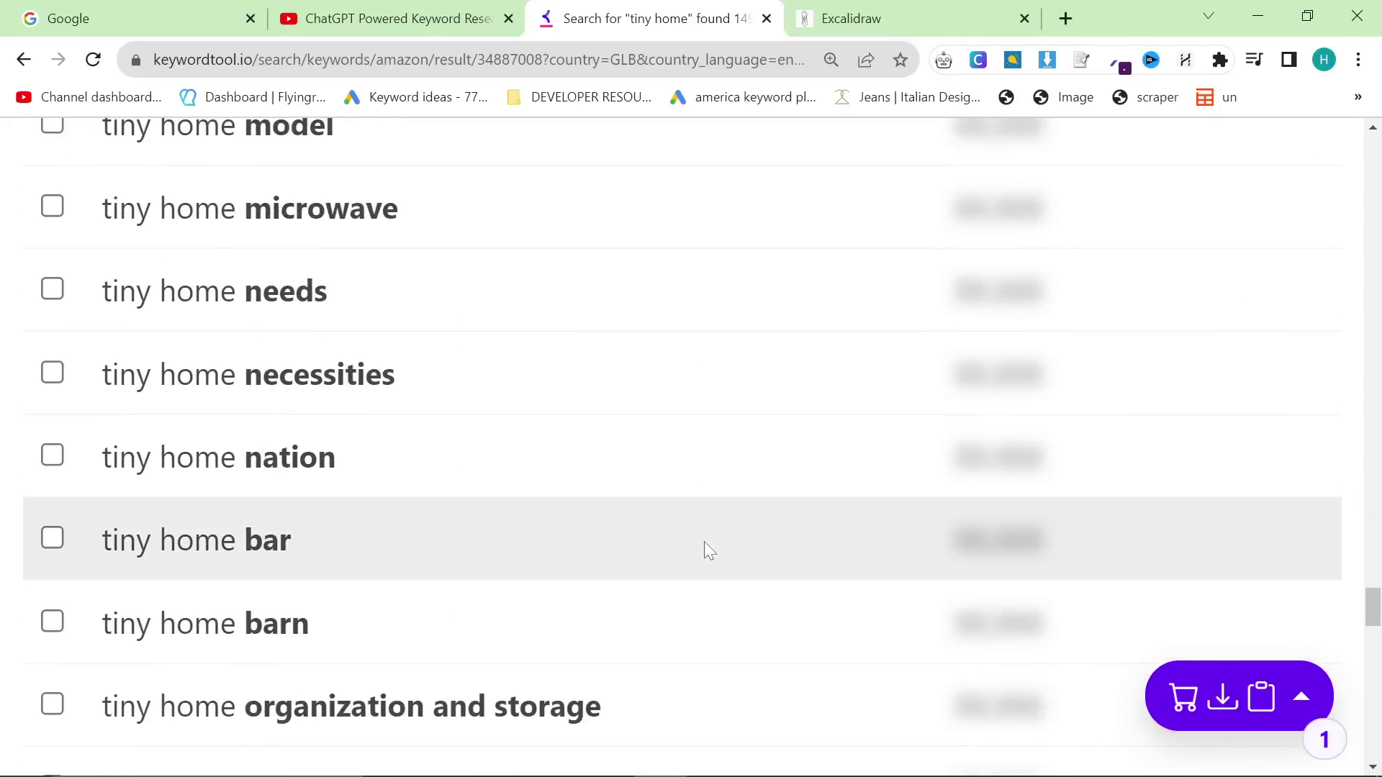
{"action": "scroll", "coordinate": [322, 367], "scroll_direction": "up", "scroll_amount": 1}
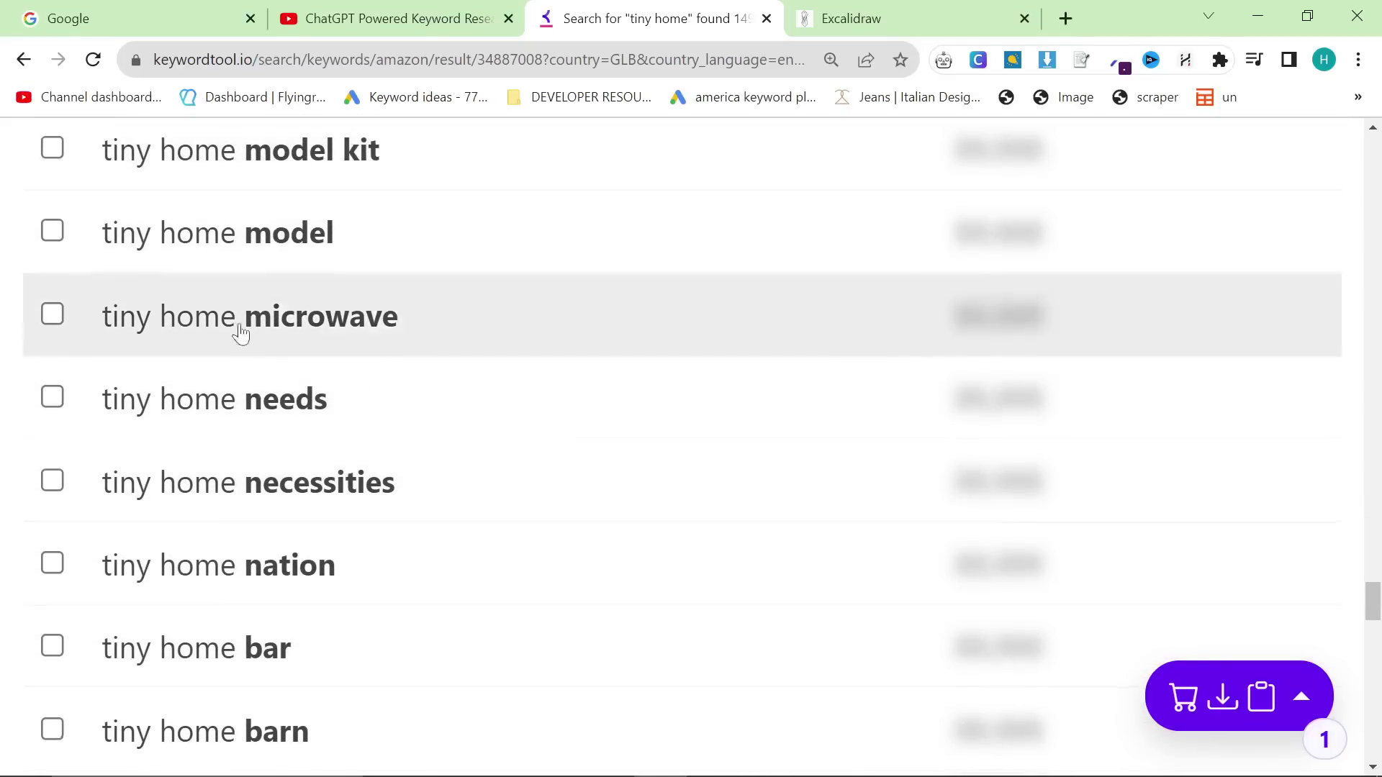
{"action": "scroll", "coordinate": [295, 328], "scroll_direction": "down", "scroll_amount": 3}
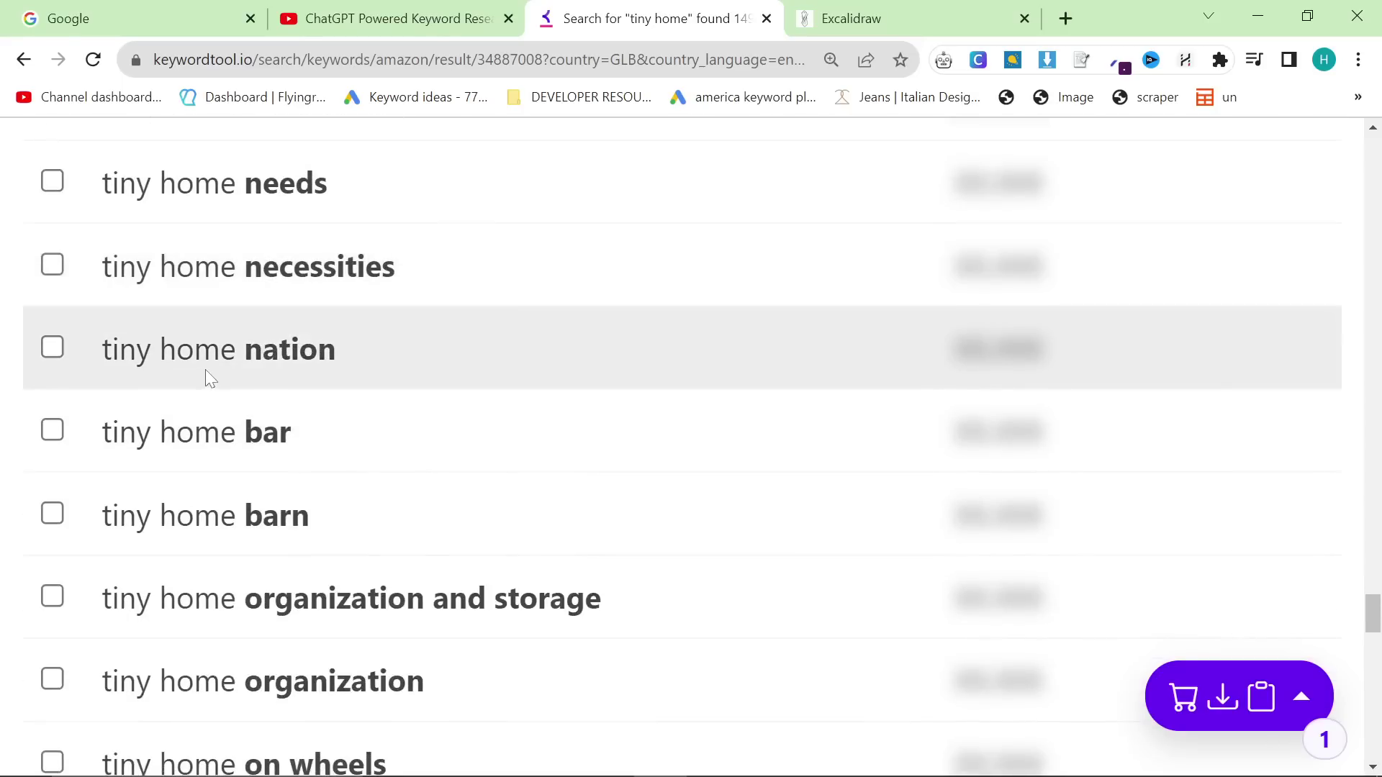
{"action": "scroll", "coordinate": [358, 404], "scroll_direction": "down", "scroll_amount": 3}
{"action": "scroll", "coordinate": [423, 437], "scroll_direction": "down", "scroll_amount": 4}
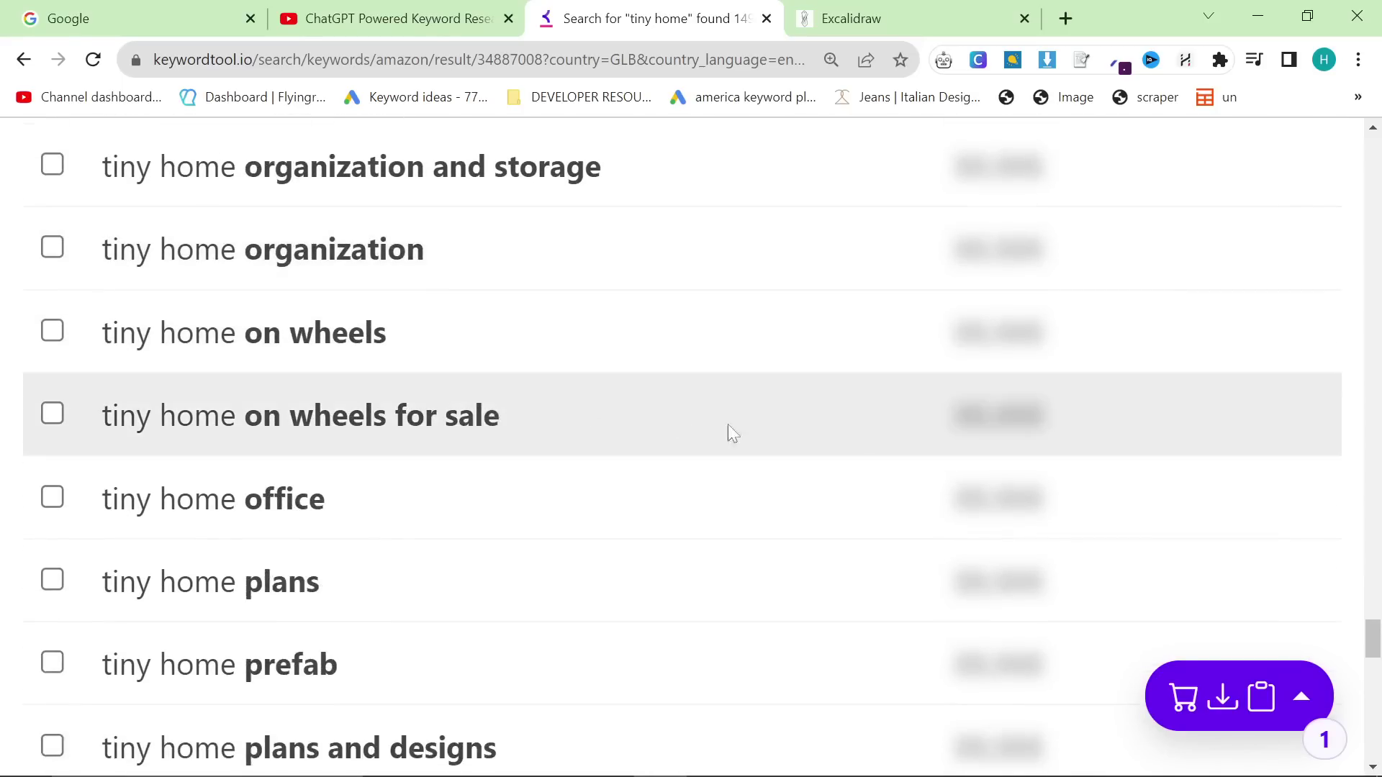
Step: Zoom out to 125%, show the Prepositions keywords, and select 'above ground septic tank for tiny home'
{"action": "key", "text": "ctrl+minus"}
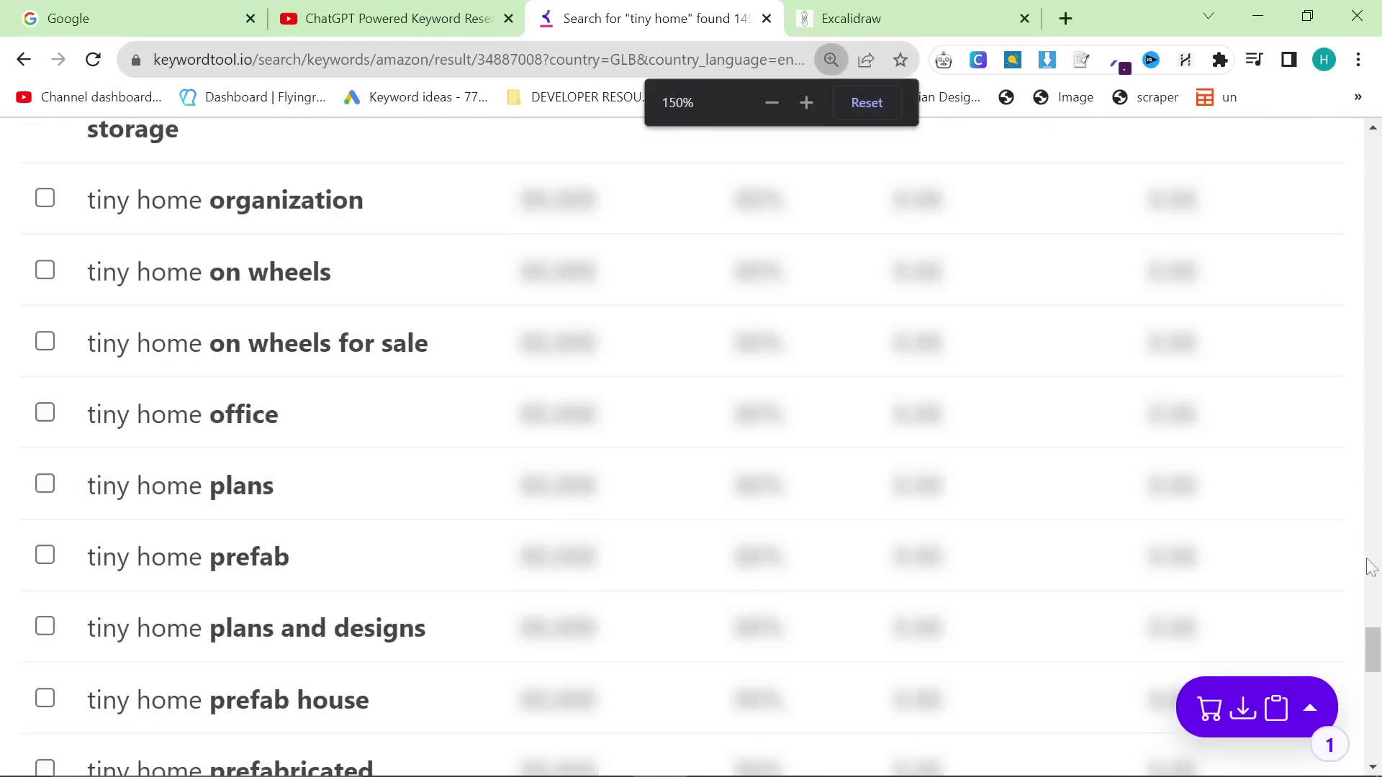
{"action": "left_click_drag", "start_coordinate": [1371, 648], "coordinate": [1314, 97]}
{"action": "key", "text": "ctrl+minus"}
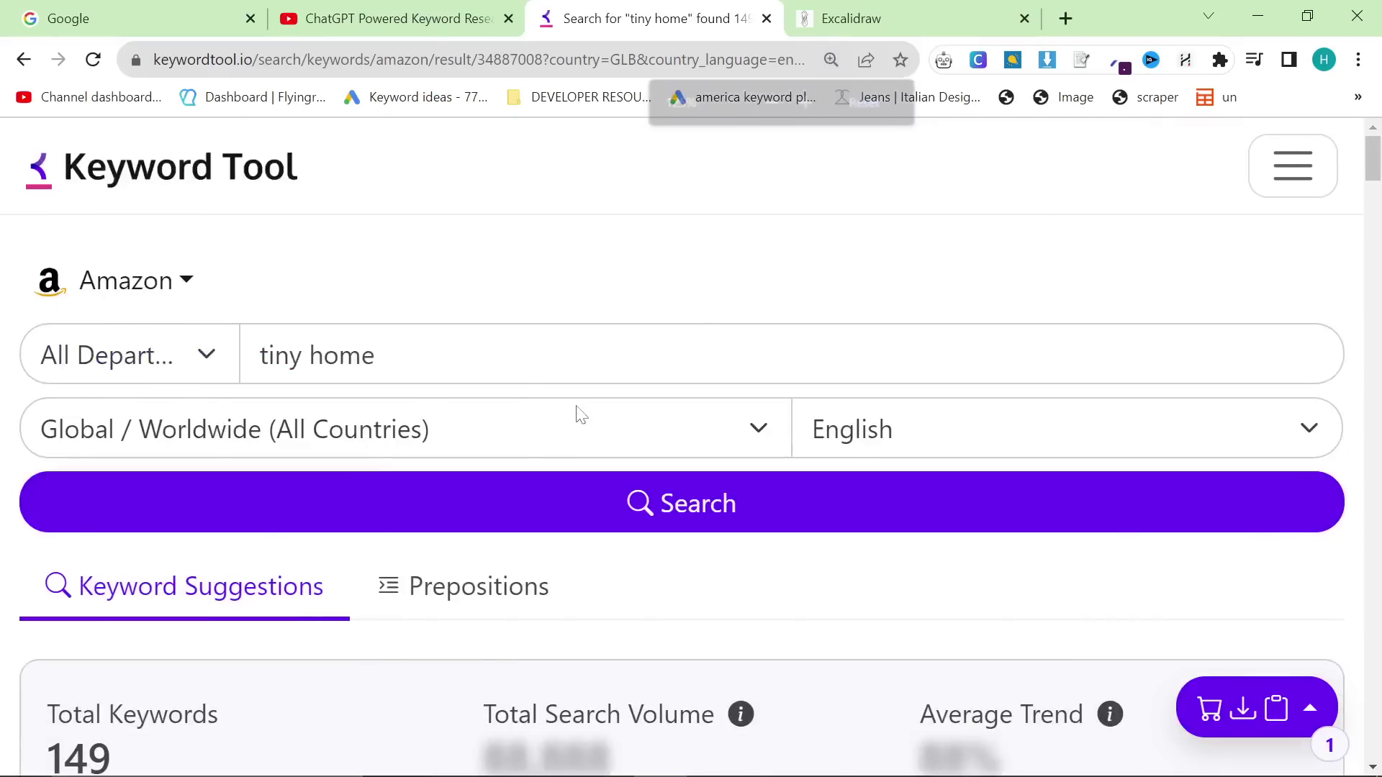
{"action": "left_click", "coordinate": [369, 428]}
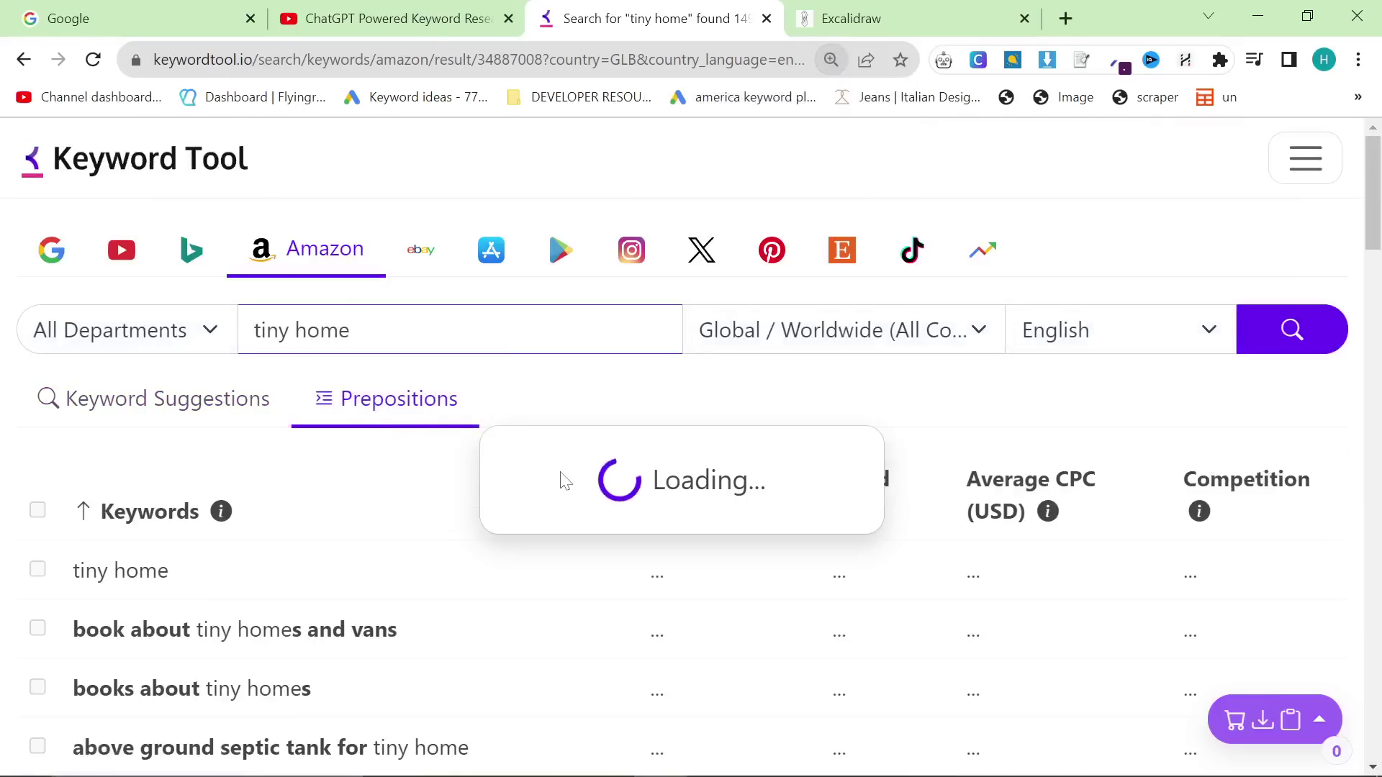
{"action": "scroll", "coordinate": [423, 360], "scroll_direction": "down", "scroll_amount": 1}
{"action": "scroll", "coordinate": [423, 329], "scroll_direction": "down", "scroll_amount": 6}
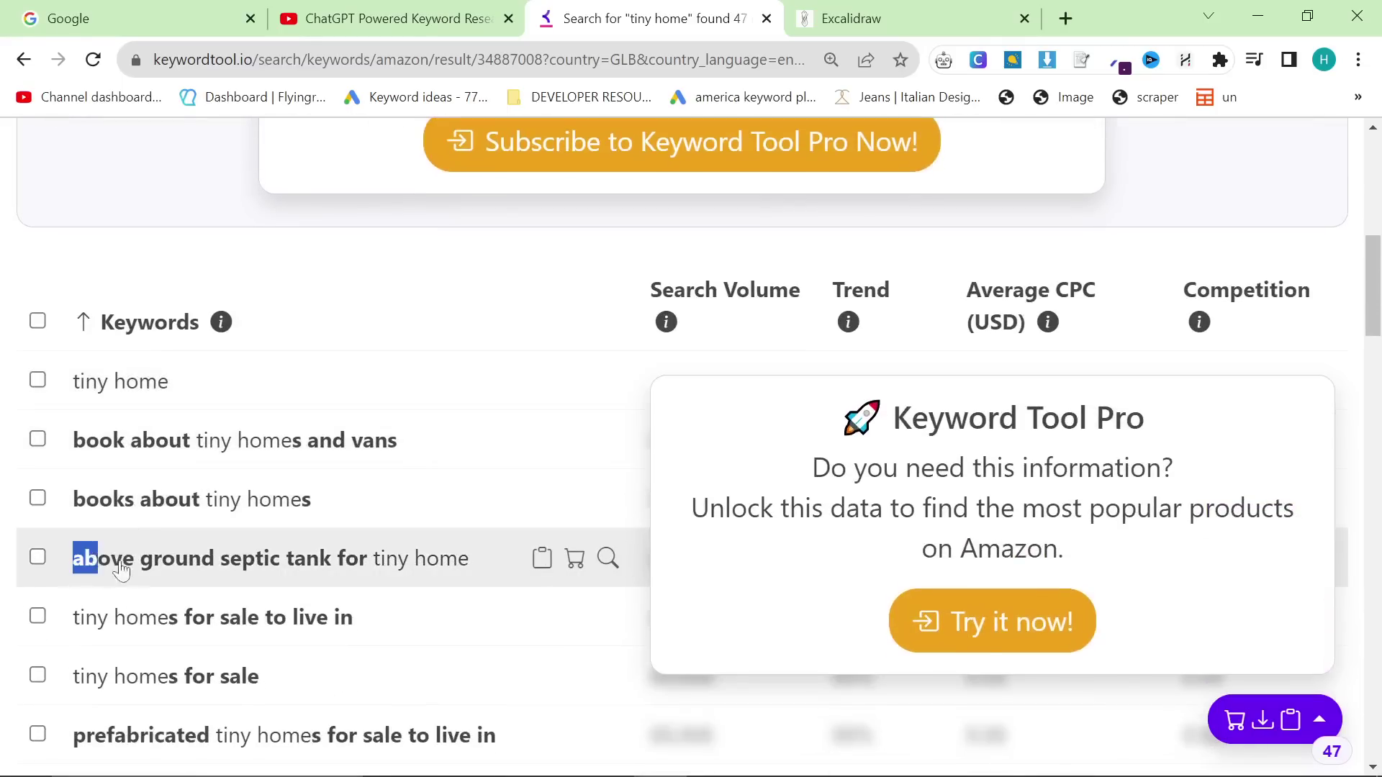
{"action": "left_click_drag", "start_coordinate": [121, 569], "coordinate": [477, 567]}
{"action": "key", "text": "ctrl+c"}
Step: Search Ahrefs for 'above ground septic tank for tiny home', which shows only 0–10 volume
{"action": "key", "text": "alt+Tab"}
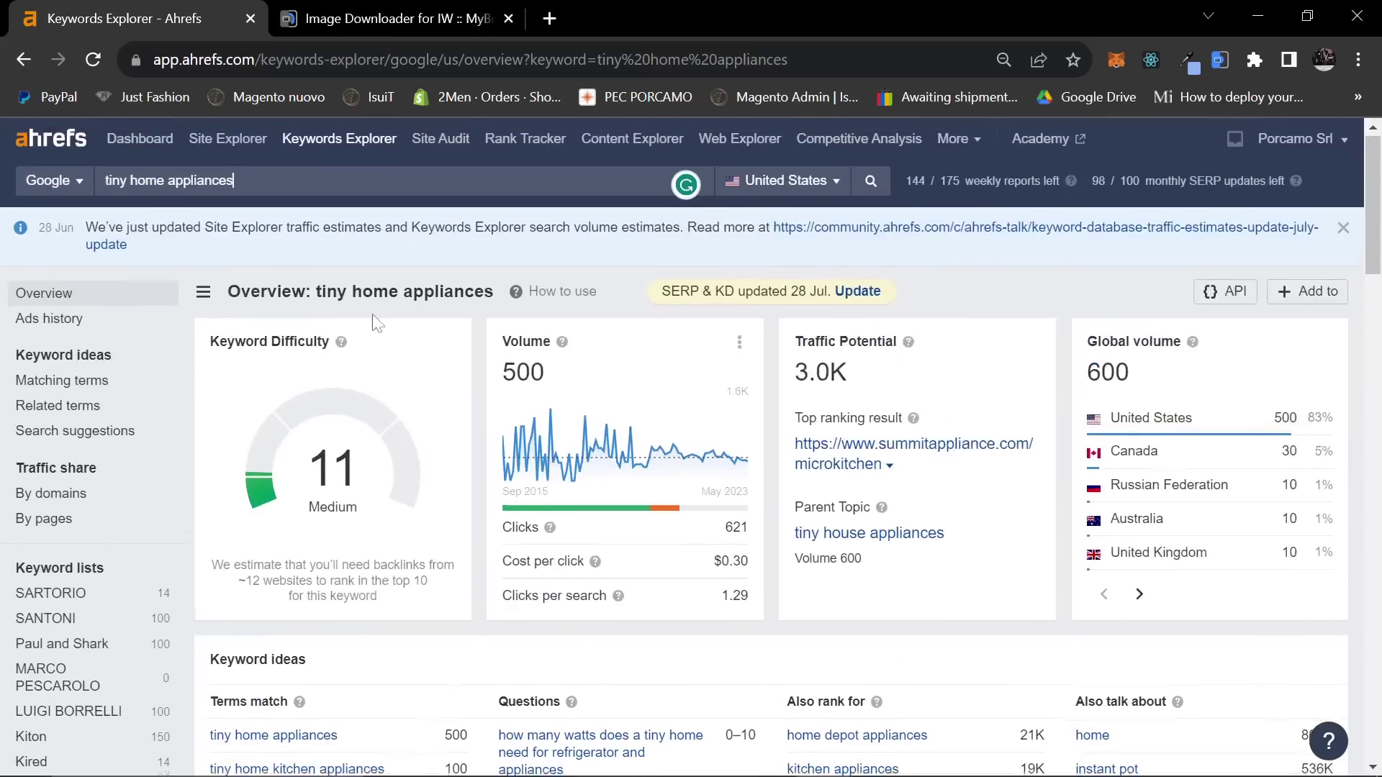
{"action": "key", "text": "ctrl+a"}
{"action": "key", "text": "ctrl+v"}
{"action": "key", "text": "Return"}
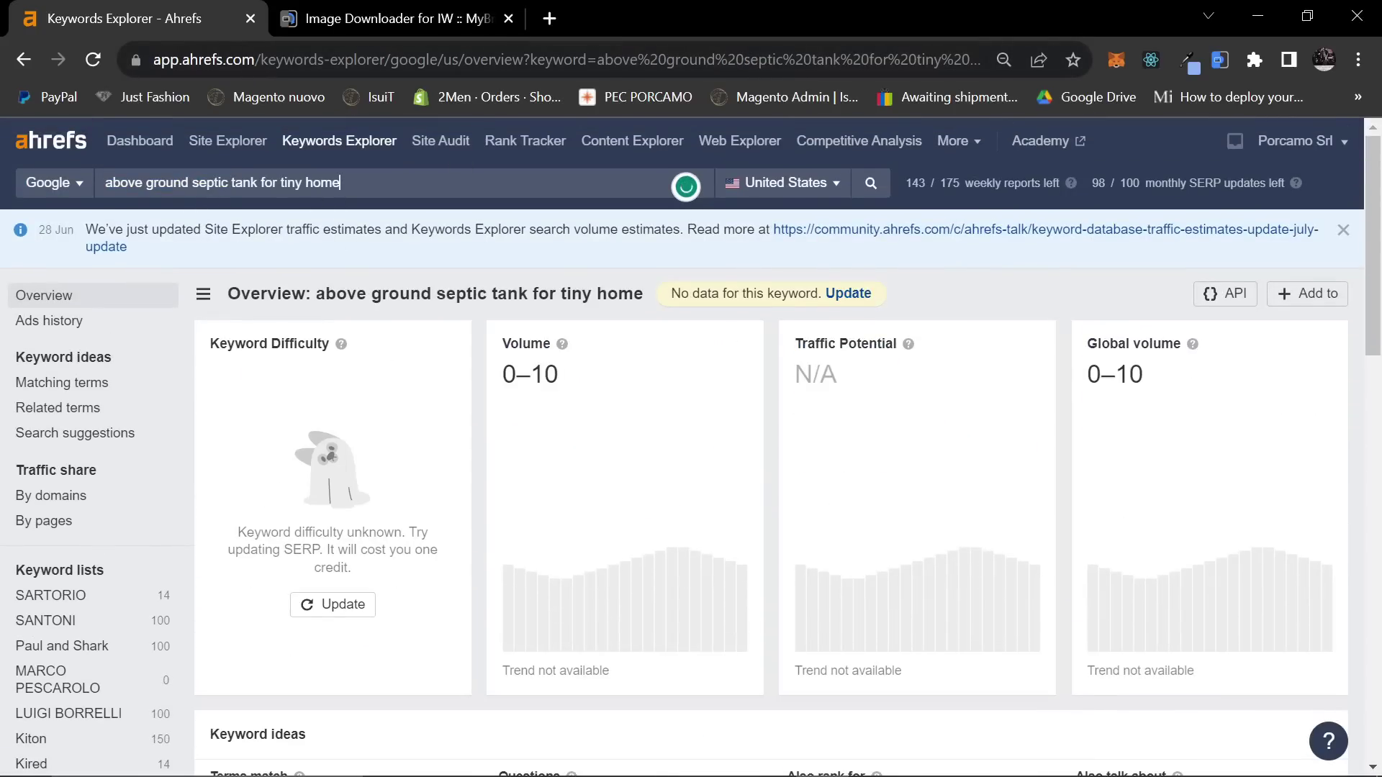
{"action": "scroll", "coordinate": [417, 374], "scroll_direction": "down", "scroll_amount": 7}
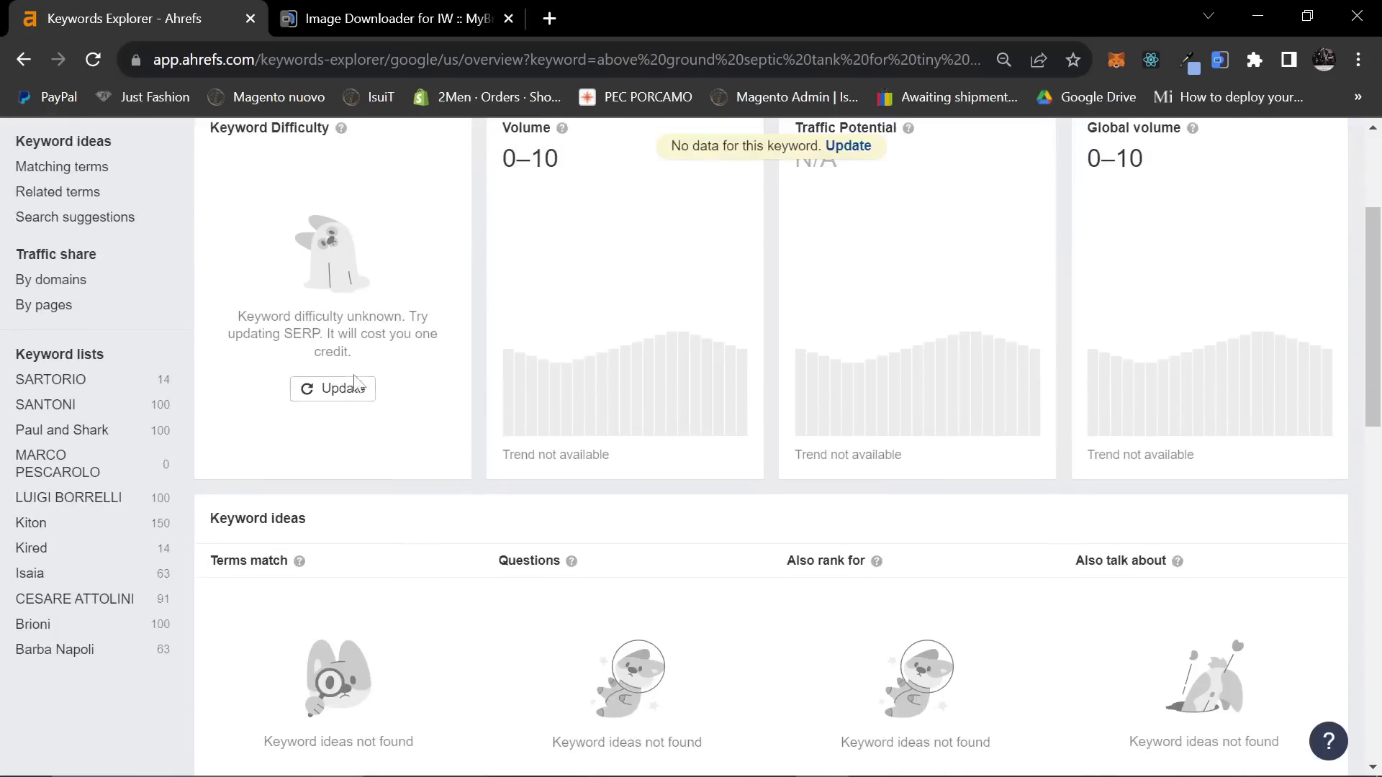
{"action": "scroll", "coordinate": [417, 374], "scroll_direction": "up", "scroll_amount": 6}
Step: Get Keyword Planner ideas for 'above ground septic tank for tiny home', about 70 monthly searches
{"action": "key", "text": "alt+Tab"}
{"action": "key", "text": "Tab"}
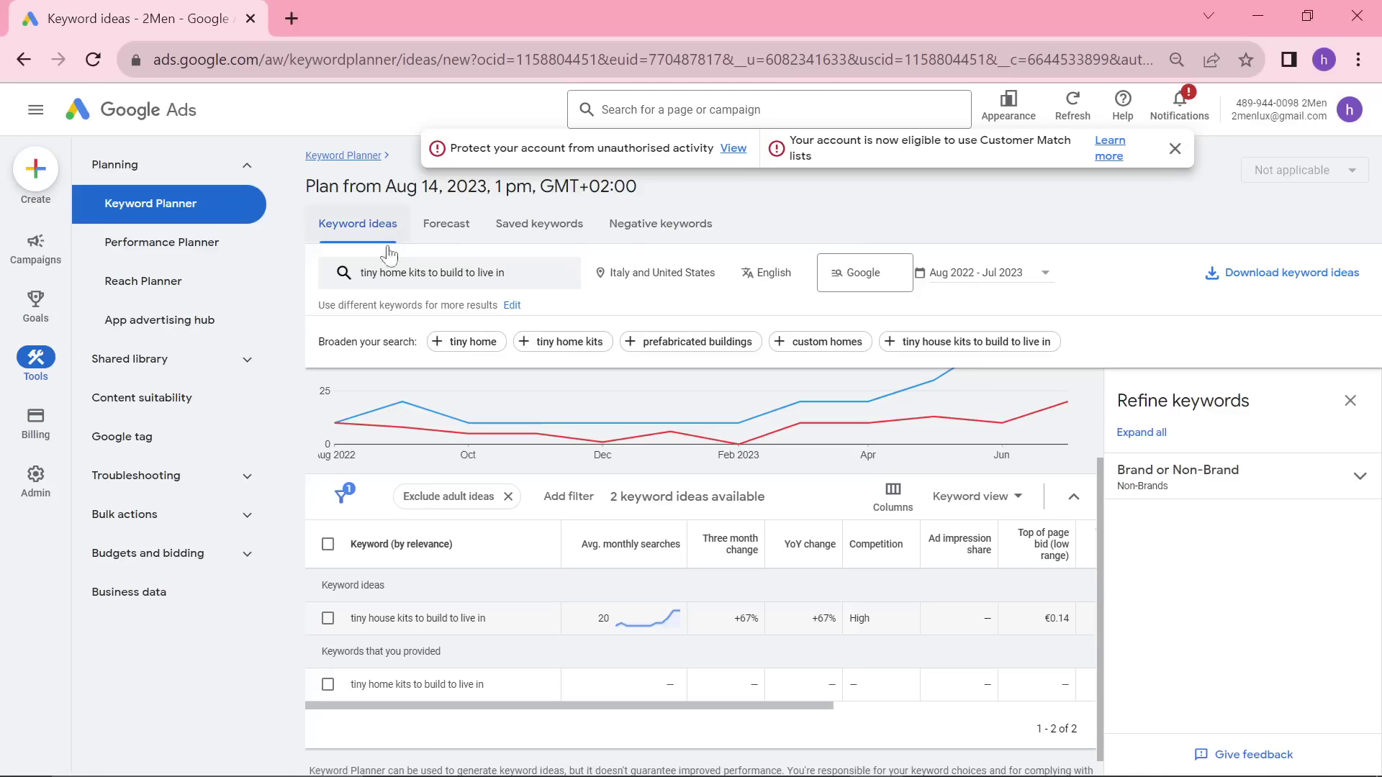
{"action": "left_click", "coordinate": [432, 288]}
{"action": "key", "text": "BackSpace"}
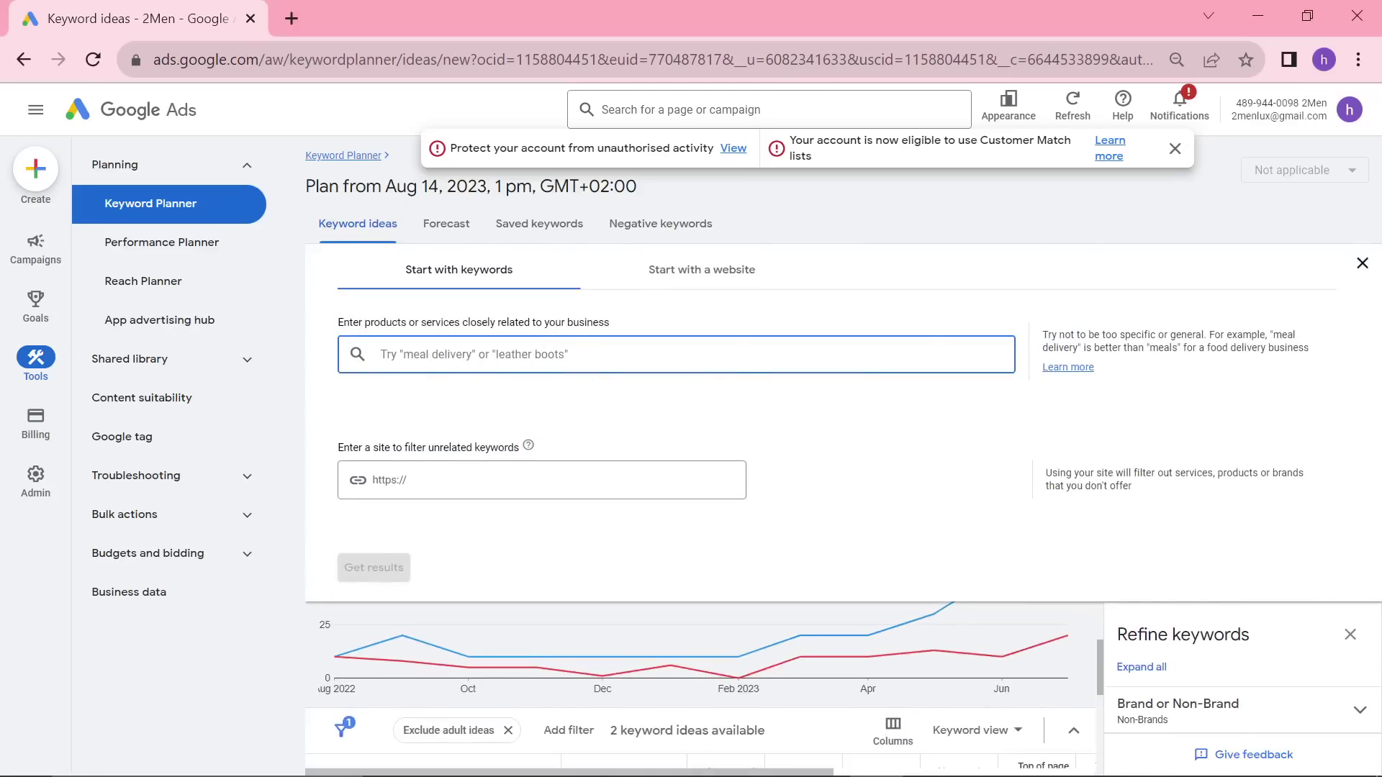
{"action": "key", "text": "Return"}
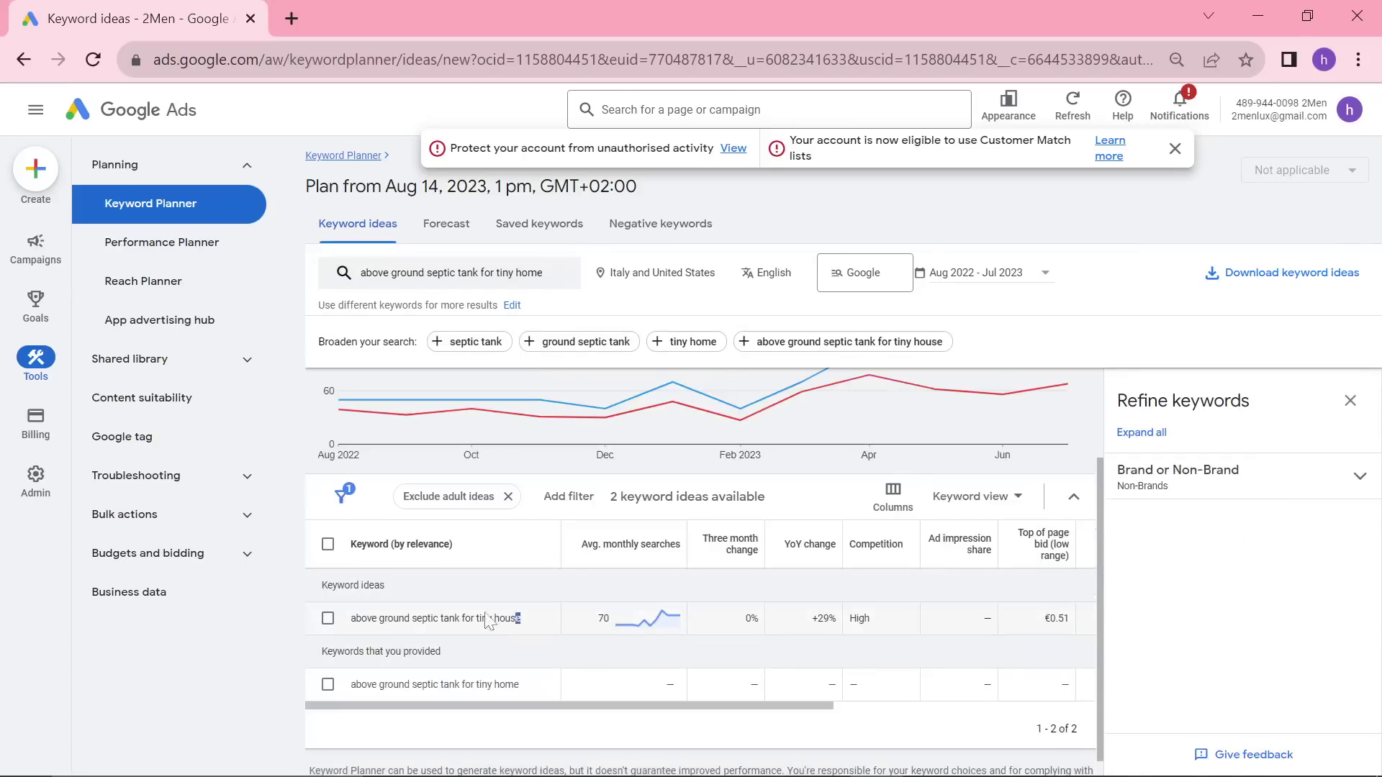
{"action": "mouse_move", "coordinate": [622, 620]}
{"action": "scroll", "coordinate": [622, 621], "scroll_direction": "up", "scroll_amount": 2}
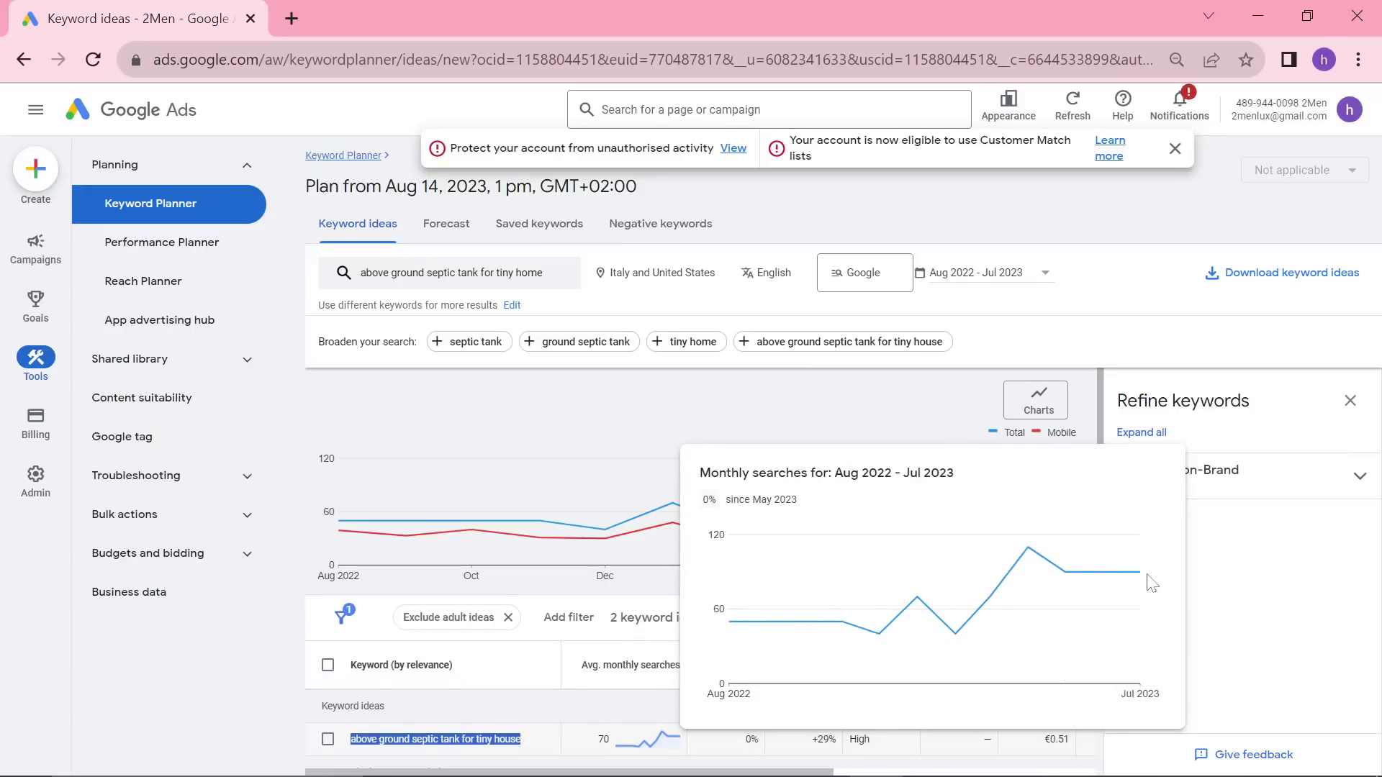
{"action": "scroll", "coordinate": [1148, 578], "scroll_direction": "down", "scroll_amount": 2}
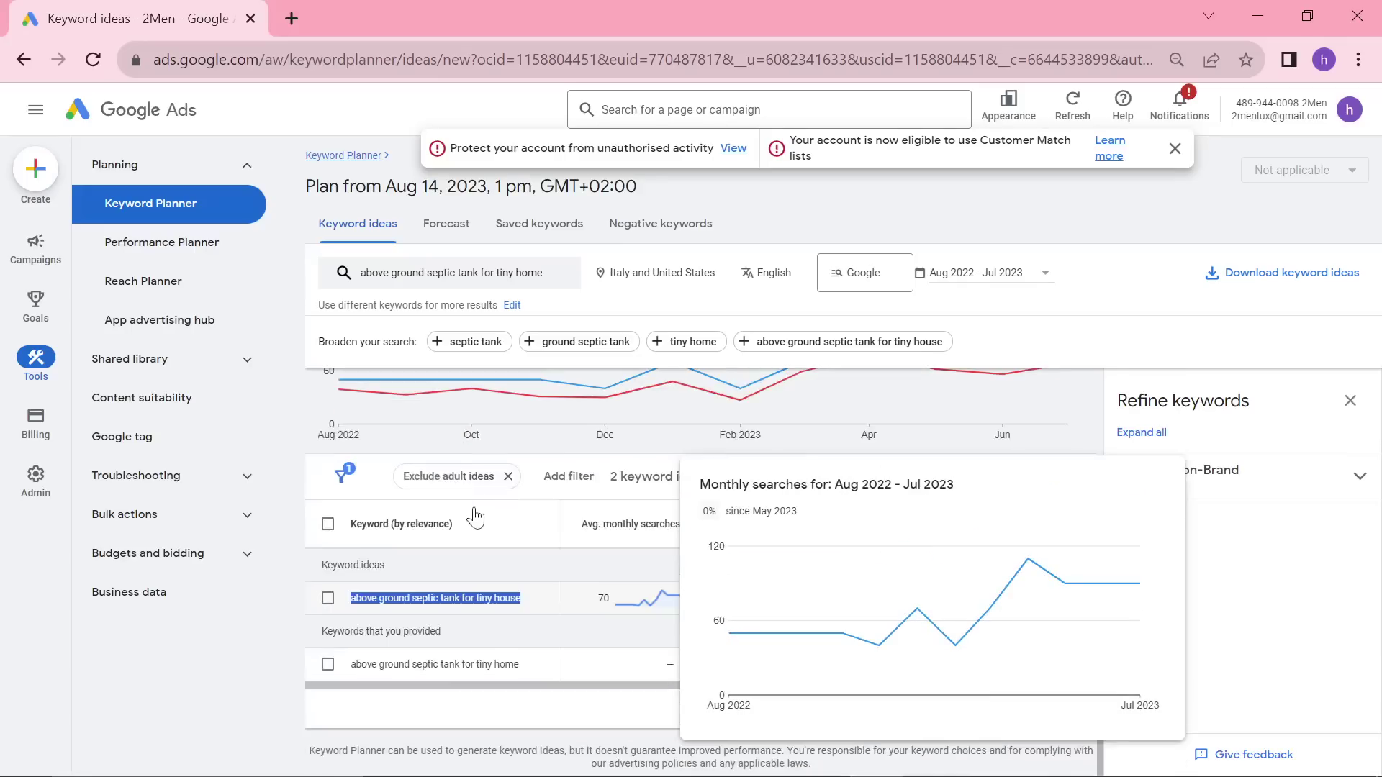
Step: Google 'above ground septic tank for tiny home' and open the tinyhouserichee.com result
{"action": "key", "text": "alt+Tab"}
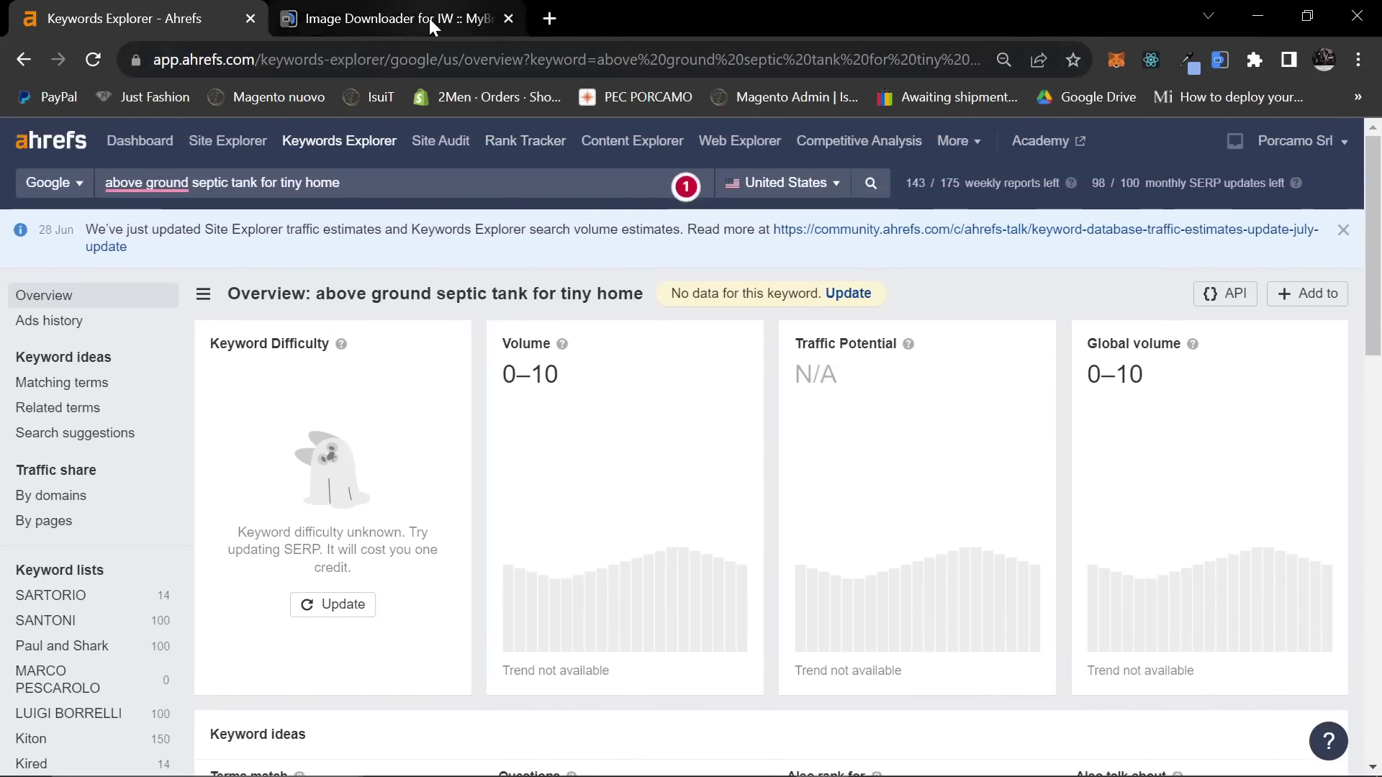
{"action": "left_click", "coordinate": [429, 19]}
{"action": "left_click", "coordinate": [429, 57]}
{"action": "key", "text": "ctrl+v"}
{"action": "key", "text": "Return"}
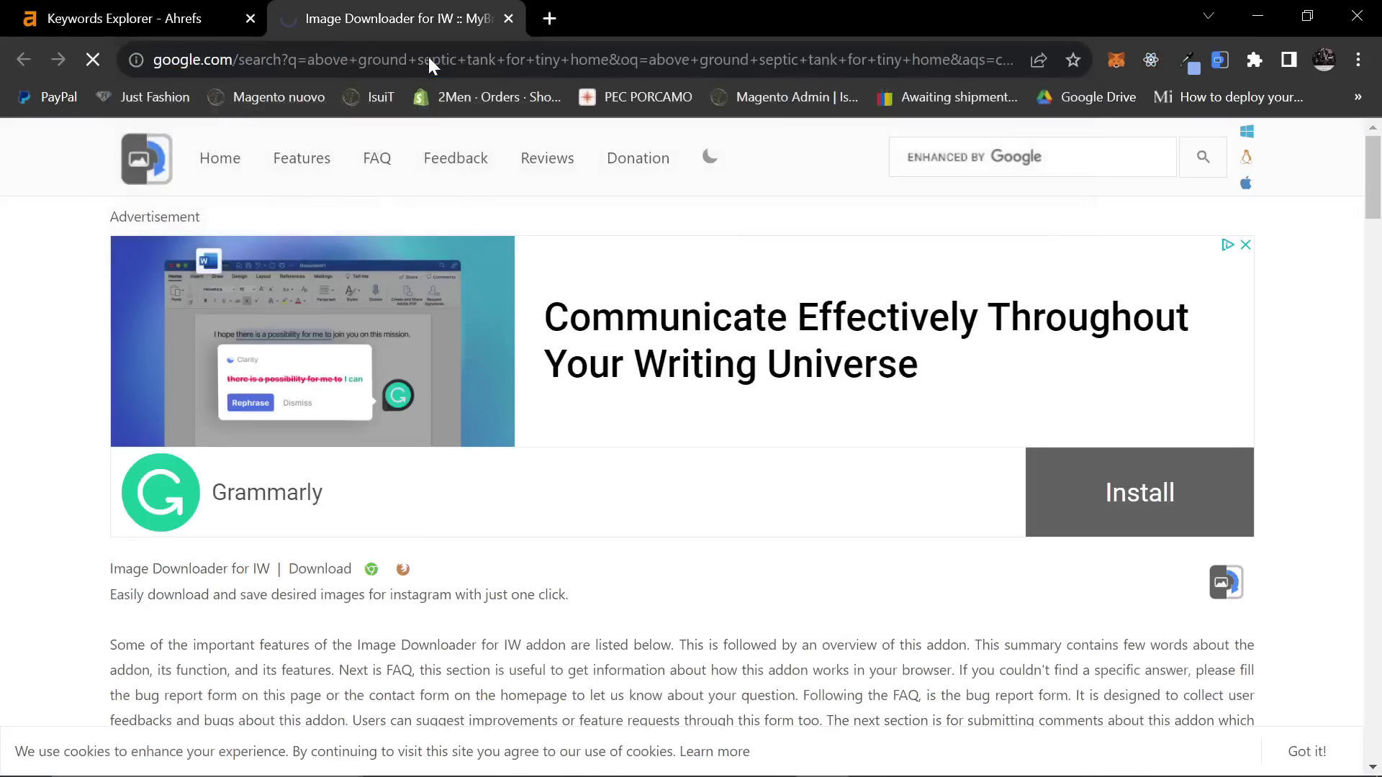
{"action": "scroll", "coordinate": [482, 483], "scroll_direction": "down", "scroll_amount": 15}
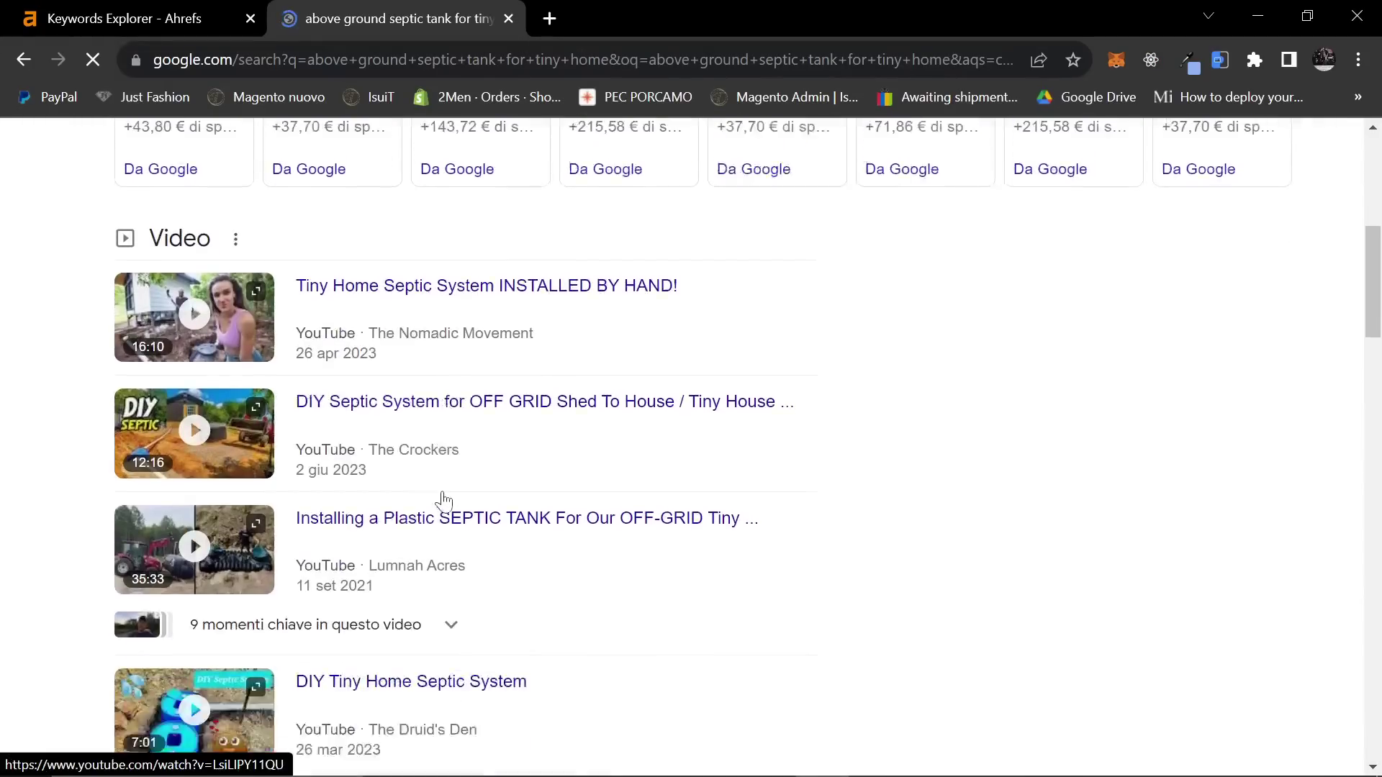
{"action": "scroll", "coordinate": [435, 513], "scroll_direction": "down", "scroll_amount": 3}
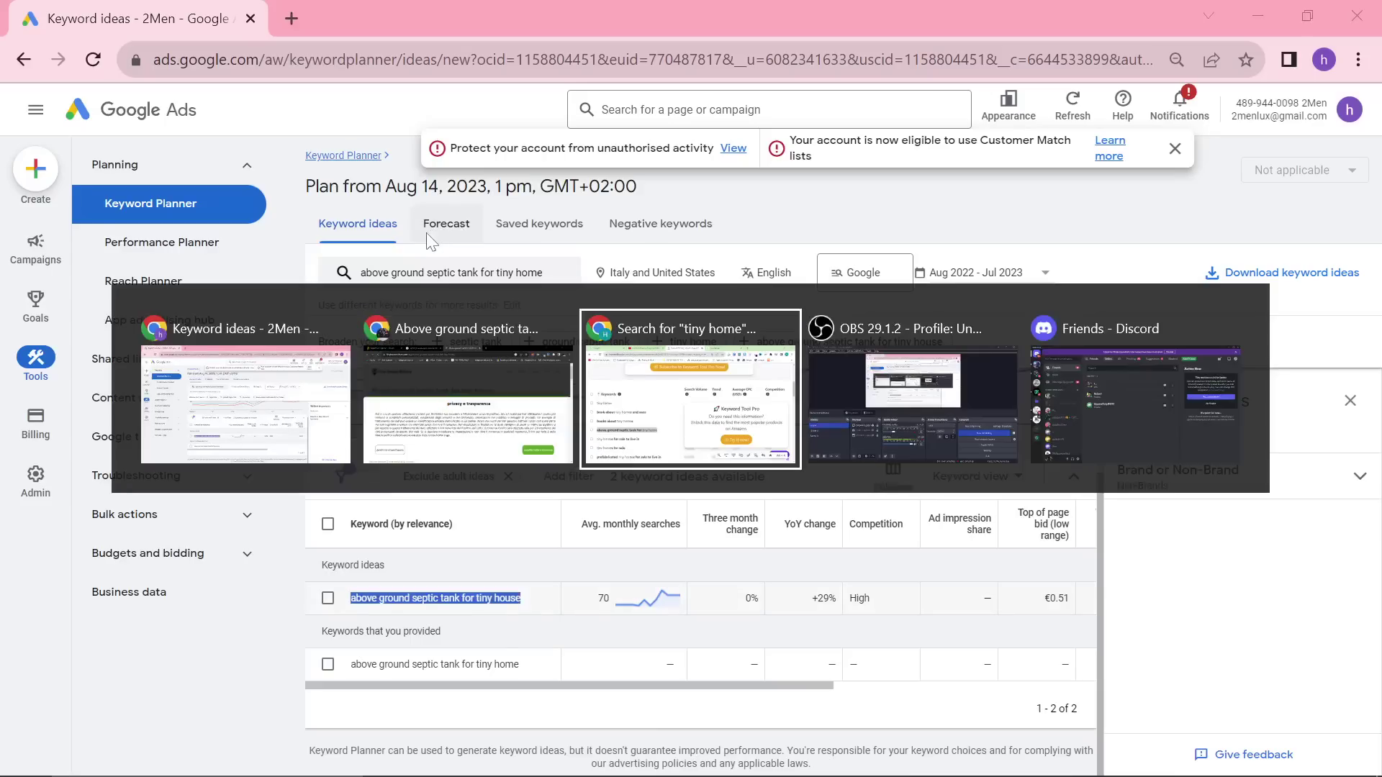
{"action": "key", "text": "alt+Tab"}
{"action": "key", "text": "Tab"}
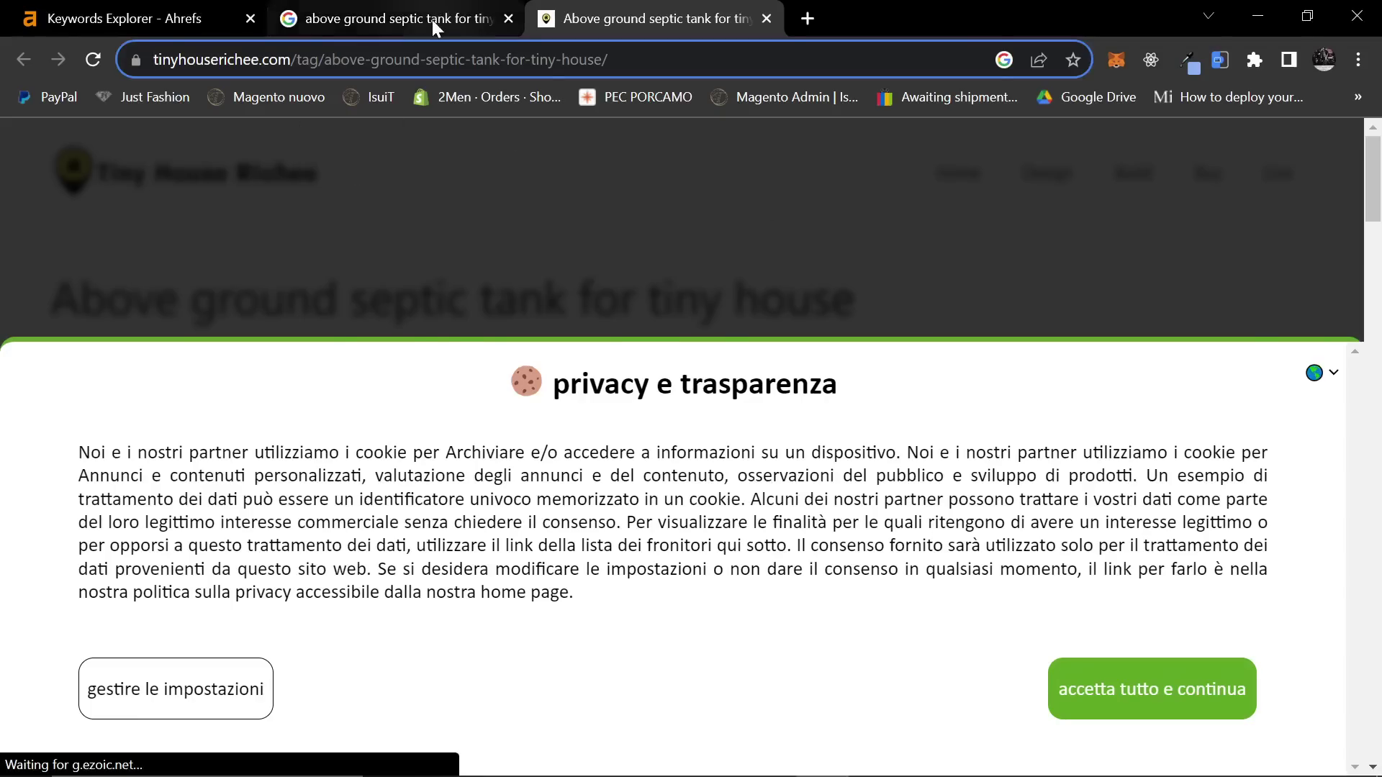
Step: Analyse the tinyhouserichee.com septic tank page in Ahrefs Site Explorer: DR 19, no backlinks
{"action": "left_click", "coordinate": [432, 19]}
{"action": "left_click", "coordinate": [158, 5]}
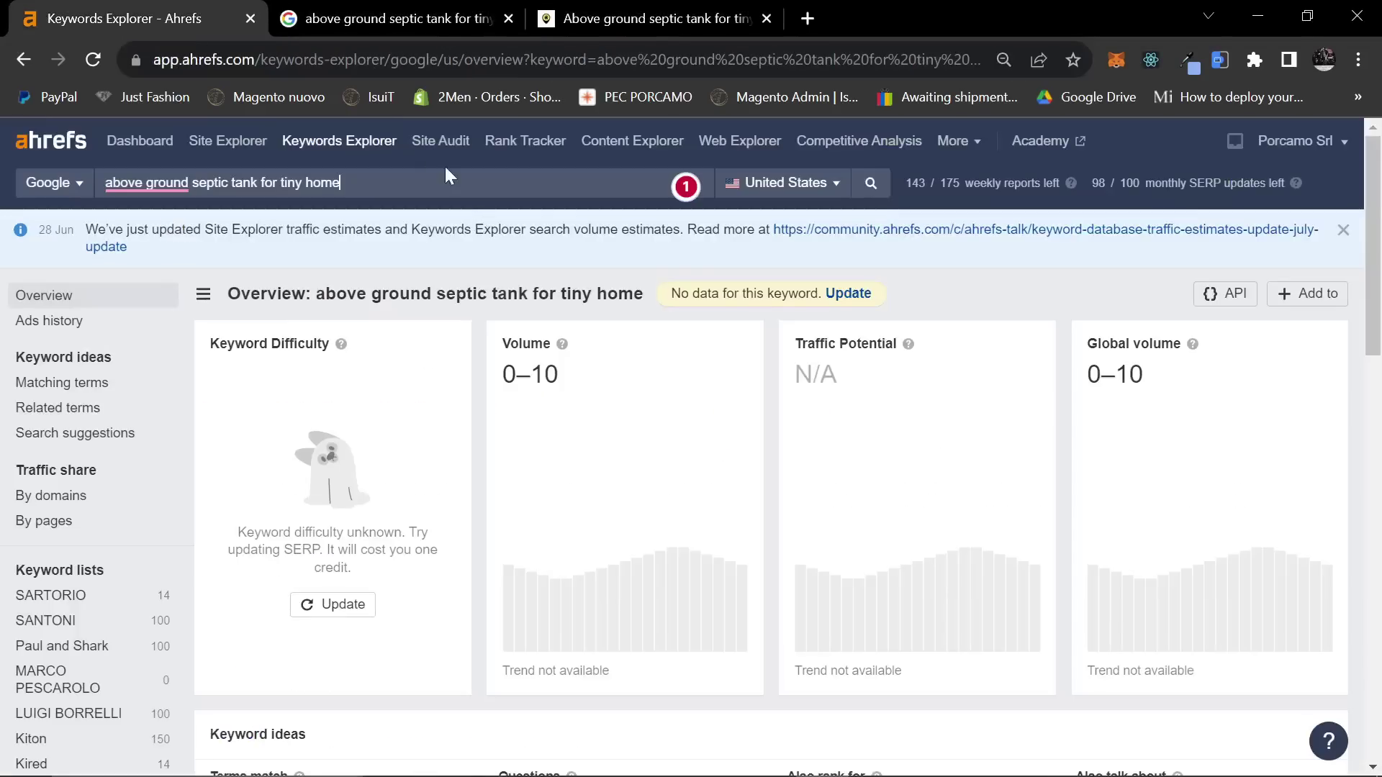
{"action": "left_click", "coordinate": [244, 156]}
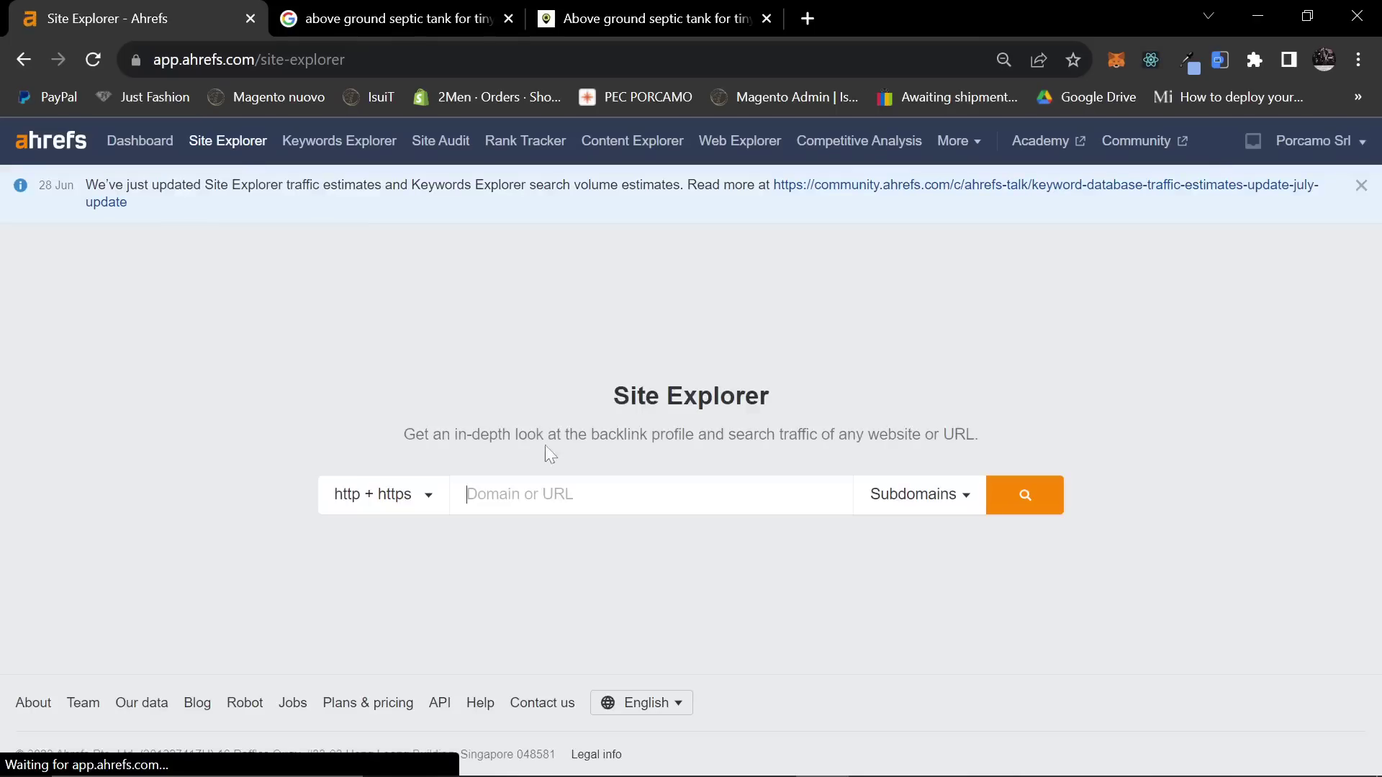
{"action": "type", "text": "tinyhouserichee.com/tag/above-ground-septic-tank-for-tiny-house/"}
{"action": "key", "text": "Return"}
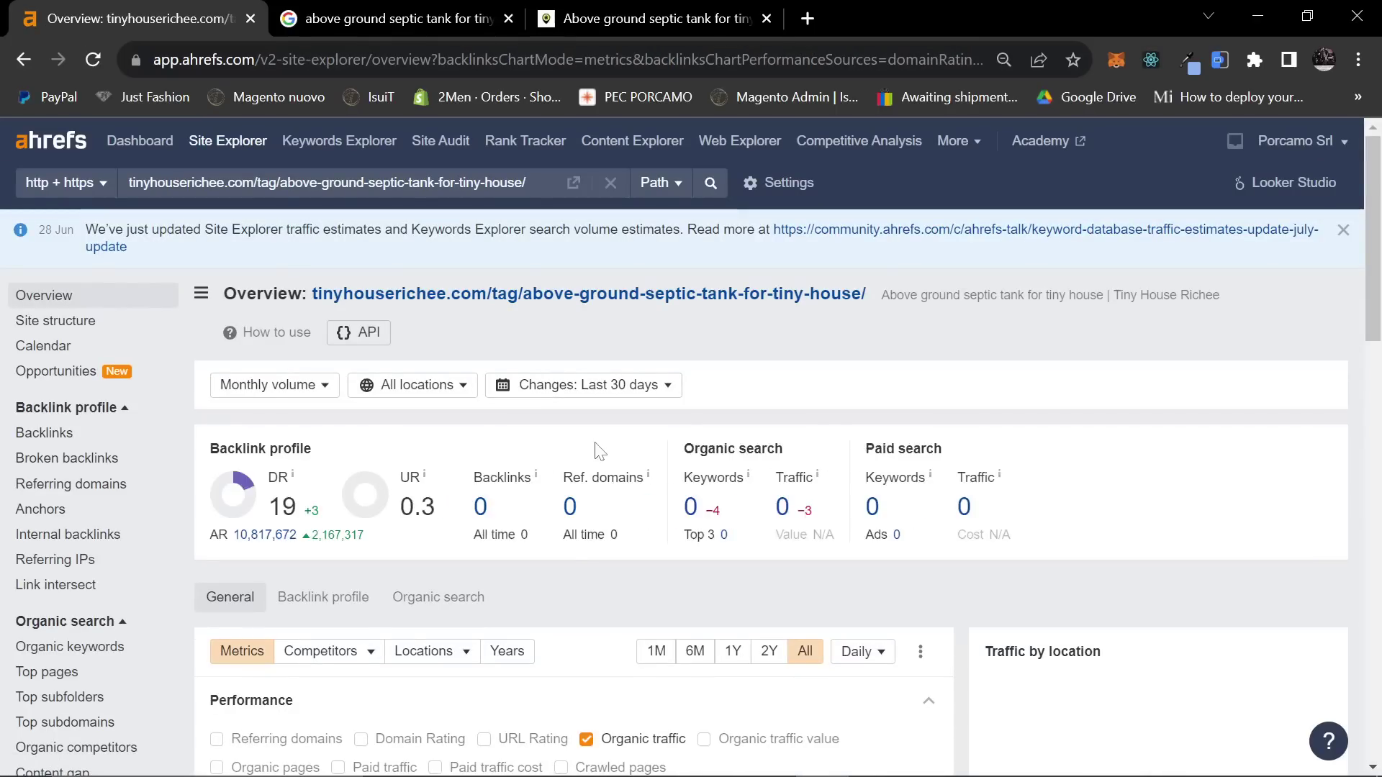
{"action": "scroll", "coordinate": [720, 572], "scroll_direction": "down", "scroll_amount": 4}
{"action": "scroll", "coordinate": [722, 571], "scroll_direction": "down", "scroll_amount": 3}
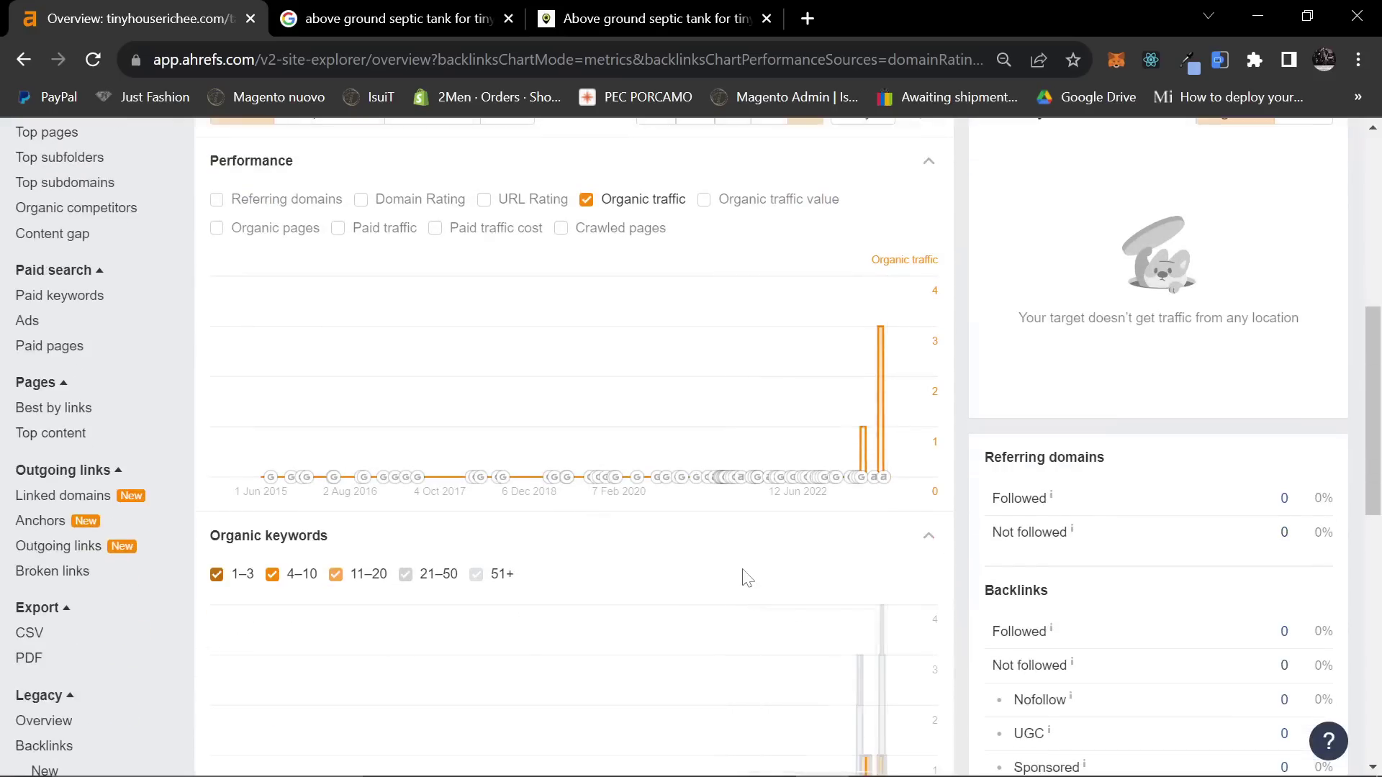
{"action": "scroll", "coordinate": [748, 578], "scroll_direction": "down", "scroll_amount": 4}
{"action": "scroll", "coordinate": [864, 403], "scroll_direction": "up", "scroll_amount": 12}
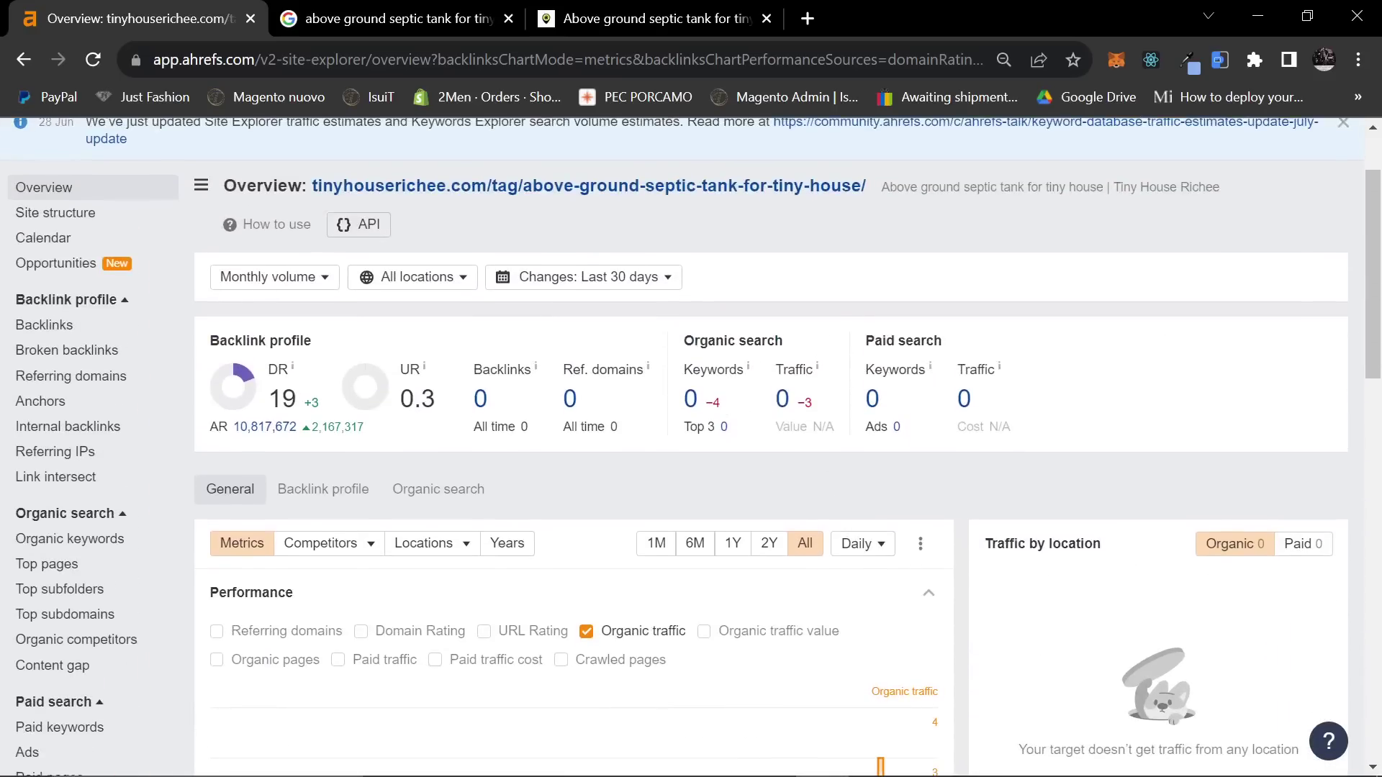
{"action": "key", "text": "alt+Tab"}
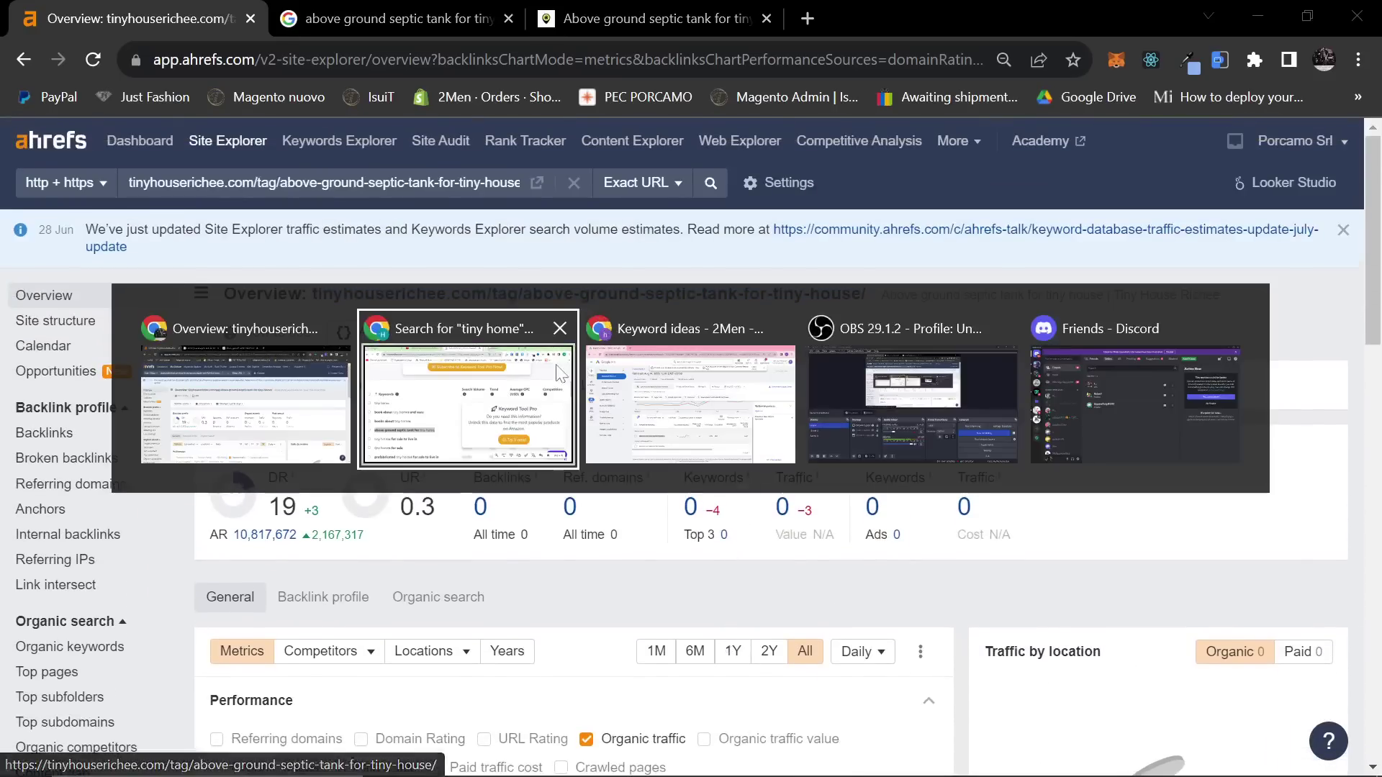
Step: Copy the link of the nevertootiny.com septic tank size article from the Google results
{"action": "left_click", "coordinate": [350, 378]}
{"action": "left_click", "coordinate": [349, 7]}
{"action": "key", "text": "ctrl+Tab"}
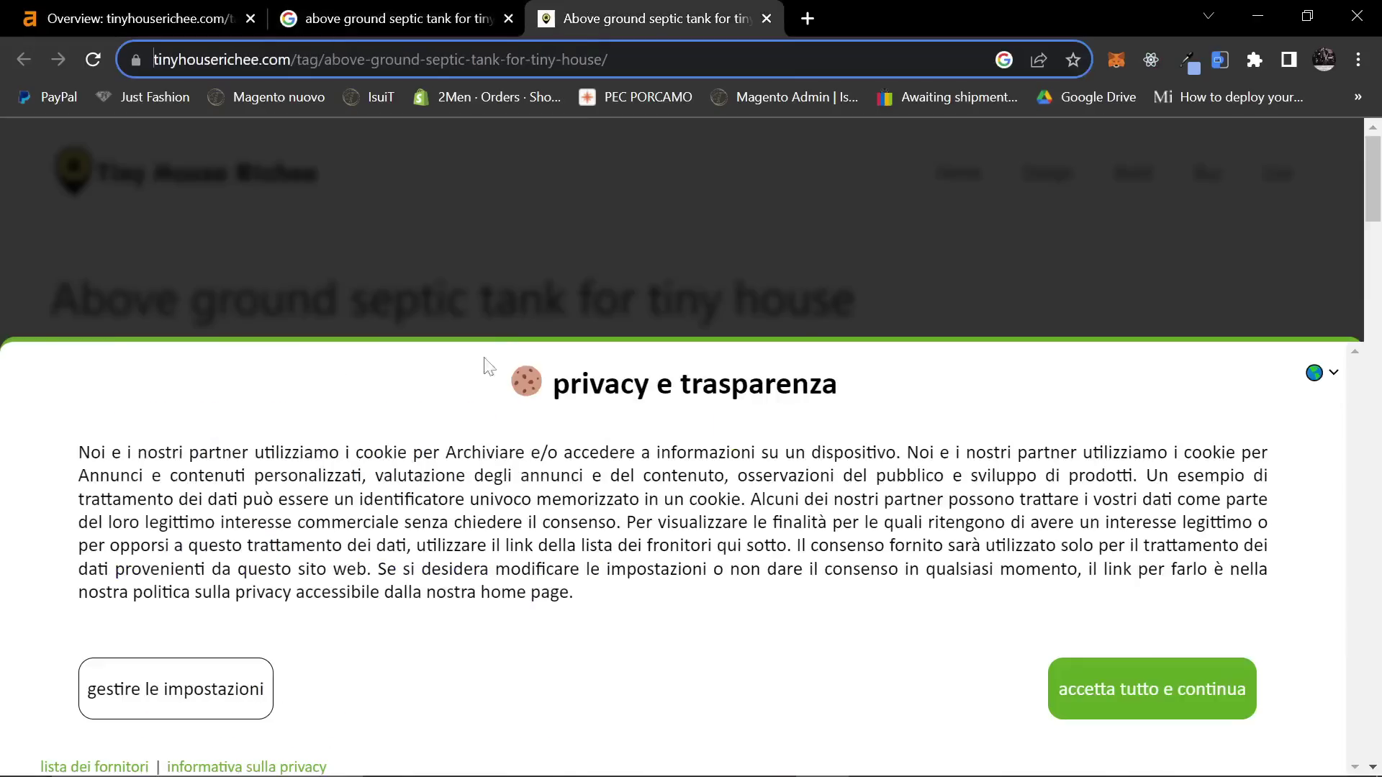
{"action": "scroll", "coordinate": [628, 464], "scroll_direction": "down", "scroll_amount": 10}
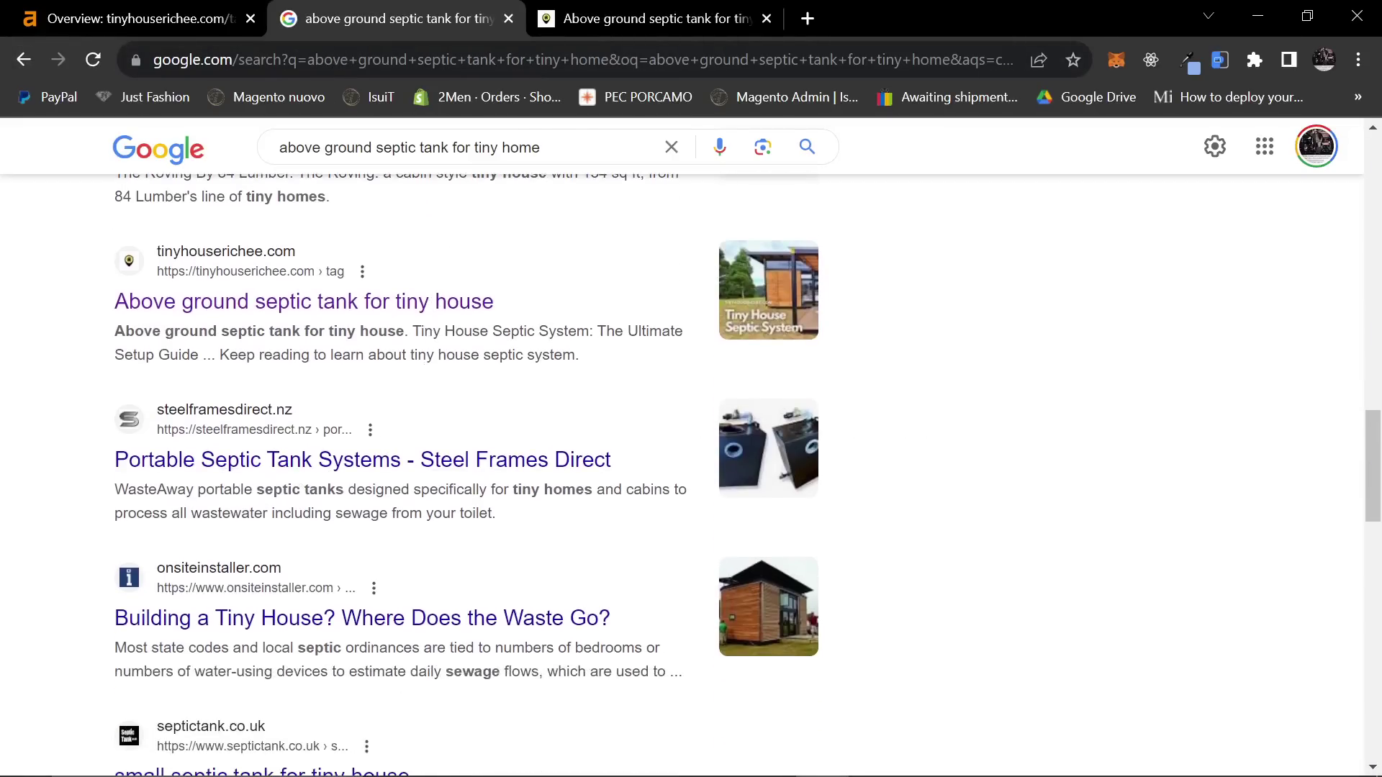
{"action": "scroll", "coordinate": [314, 509], "scroll_direction": "down", "scroll_amount": 2}
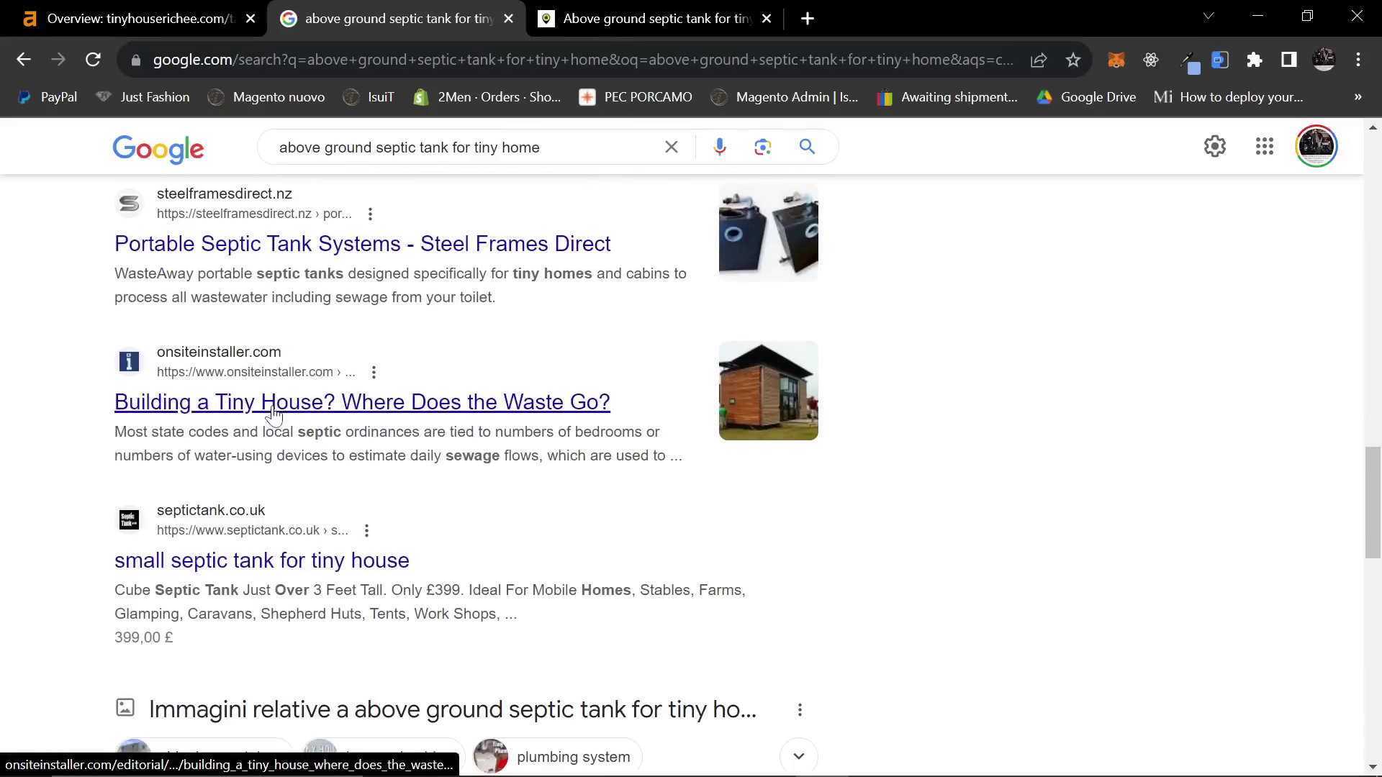
{"action": "scroll", "coordinate": [785, 578], "scroll_direction": "down", "scroll_amount": 8}
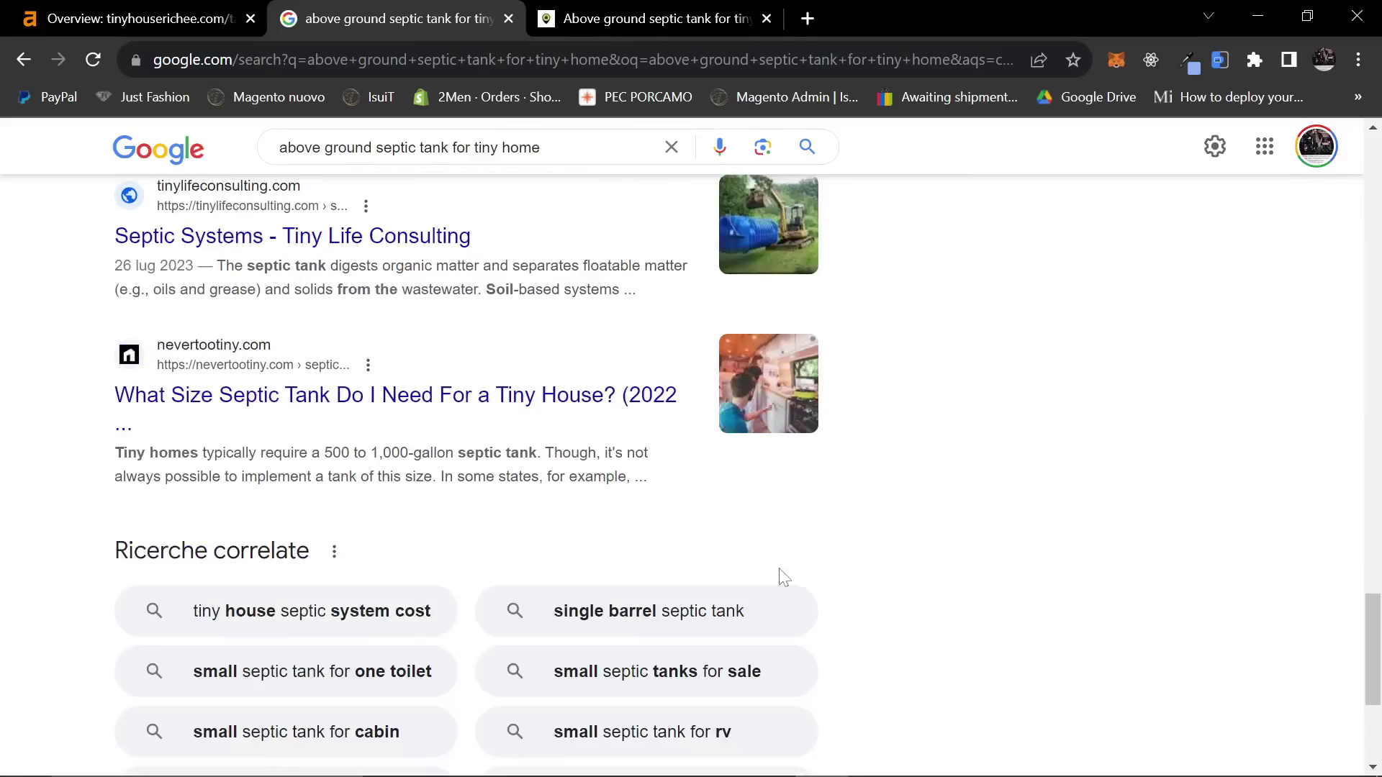
{"action": "right_click", "coordinate": [449, 416]}
{"action": "left_click", "coordinate": [555, 558]}
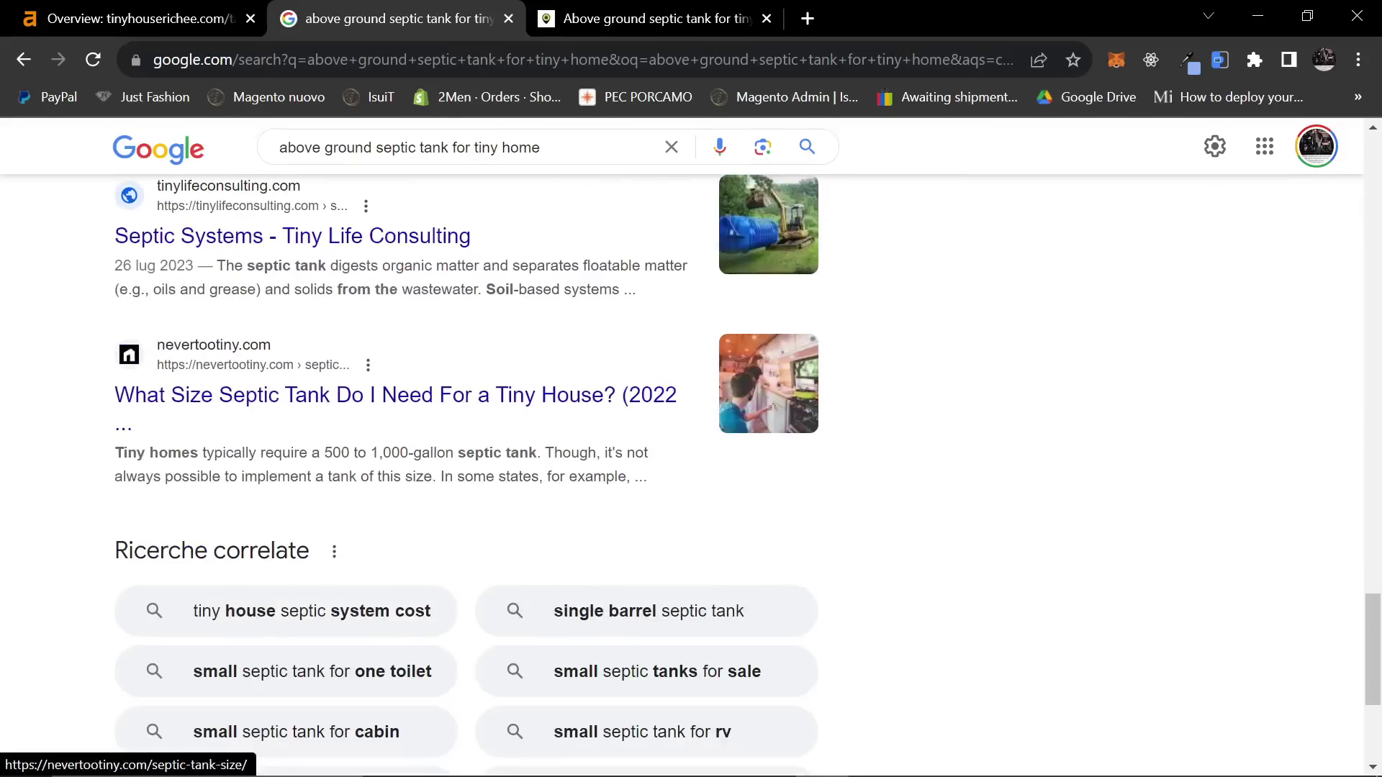
{"action": "key", "text": "alt+Tab"}
Step: Analyse the nevertootiny septic-tank-size page in Site Explorer: DR 7, 71 keywords, 25 traffic
{"action": "left_click", "coordinate": [239, 322]}
{"action": "left_click", "coordinate": [137, 18]}
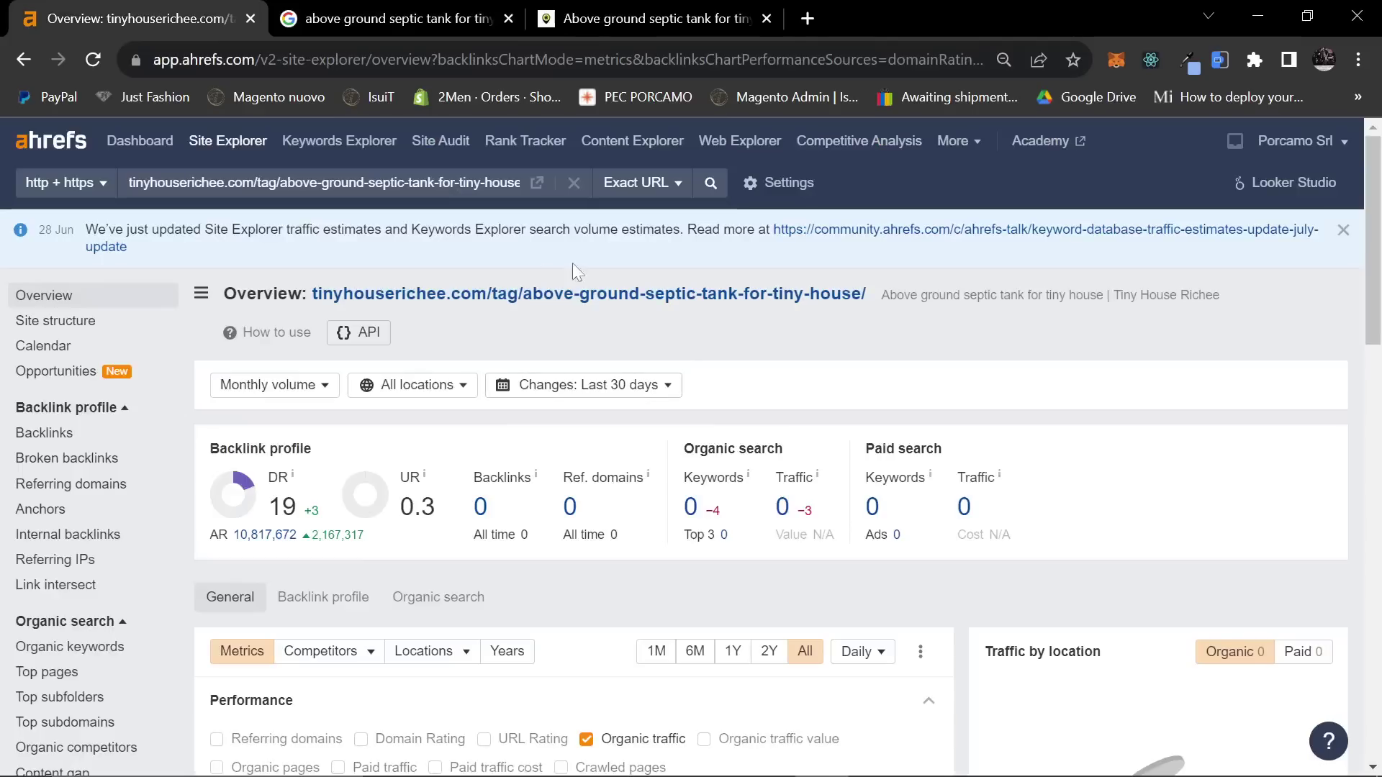
{"action": "key", "text": "ctrl+a"}
{"action": "key", "text": "ctrl+v"}
{"action": "key", "text": "Return"}
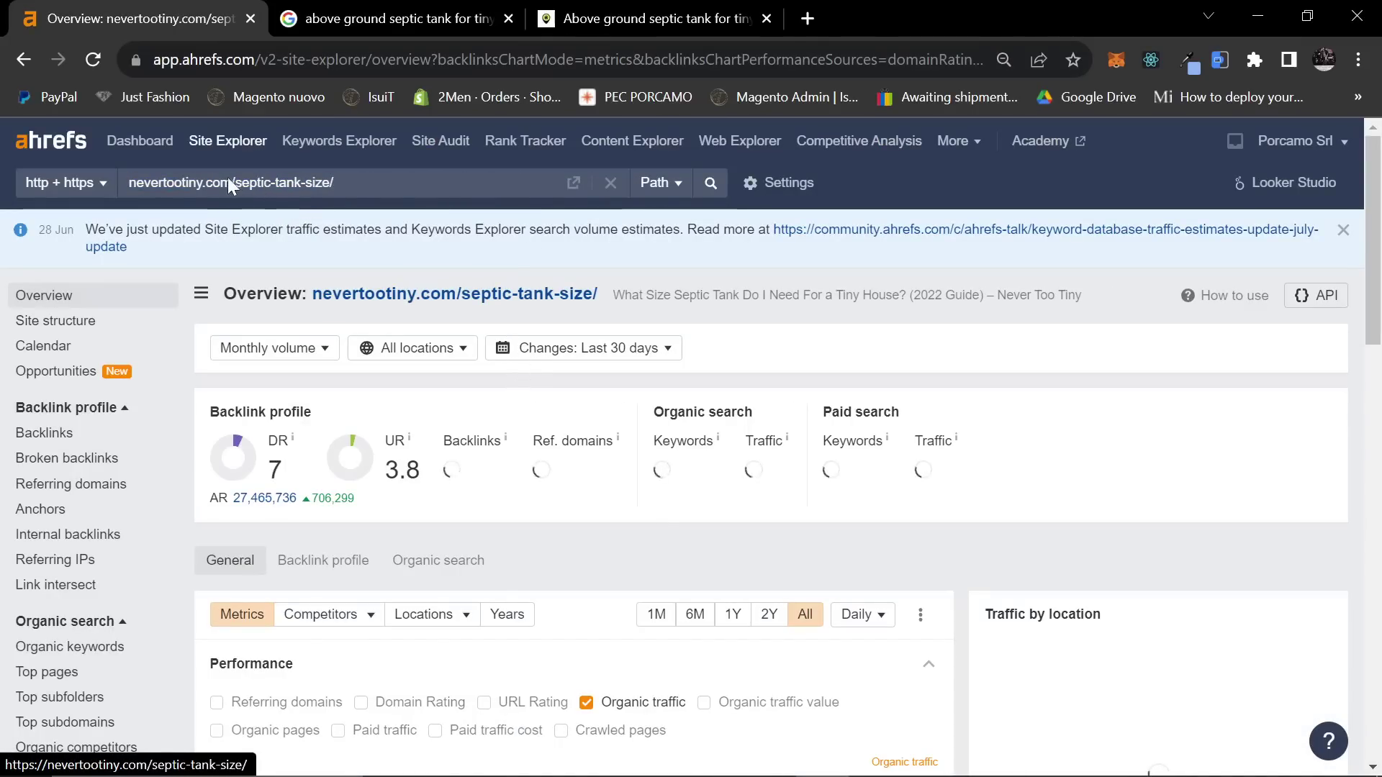
{"action": "scroll", "coordinate": [768, 477], "scroll_direction": "down", "scroll_amount": 5}
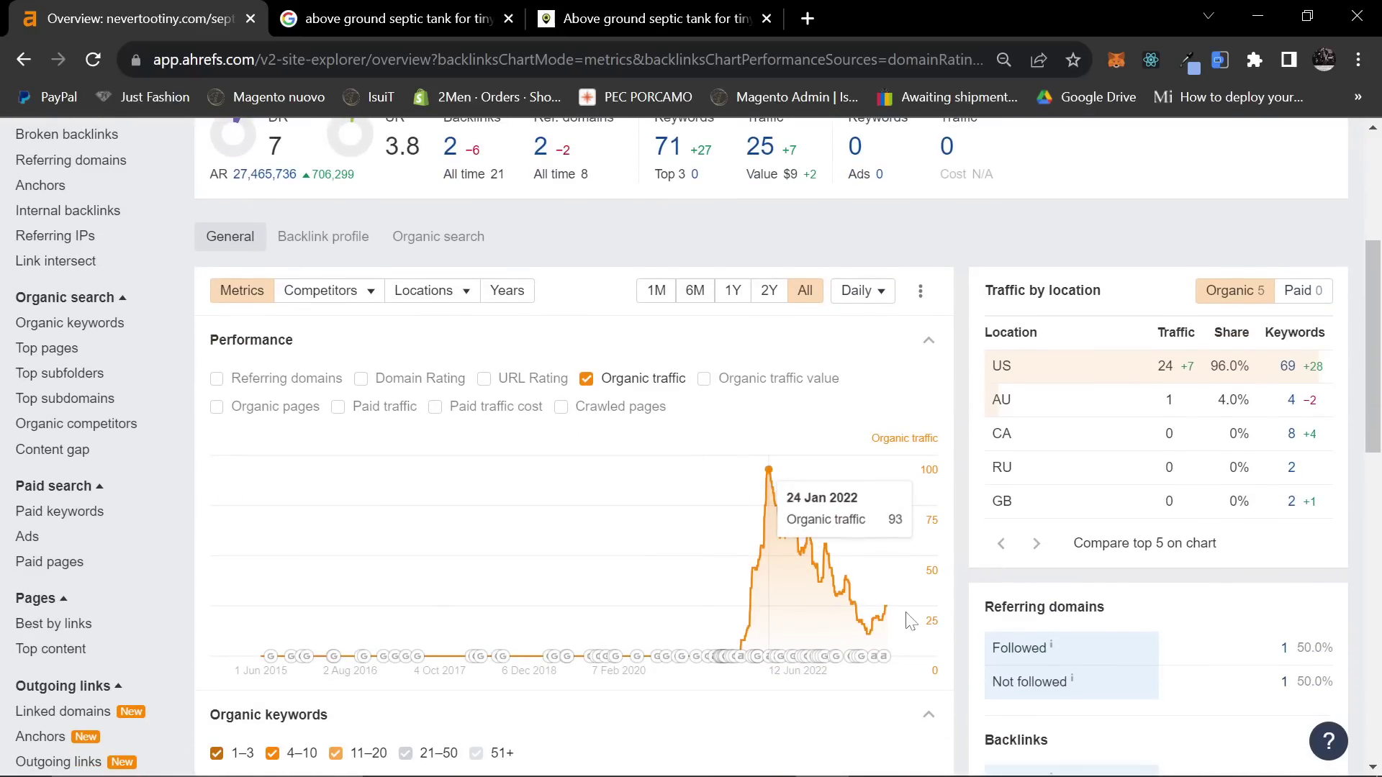
{"action": "scroll", "coordinate": [892, 614], "scroll_direction": "up", "scroll_amount": 5}
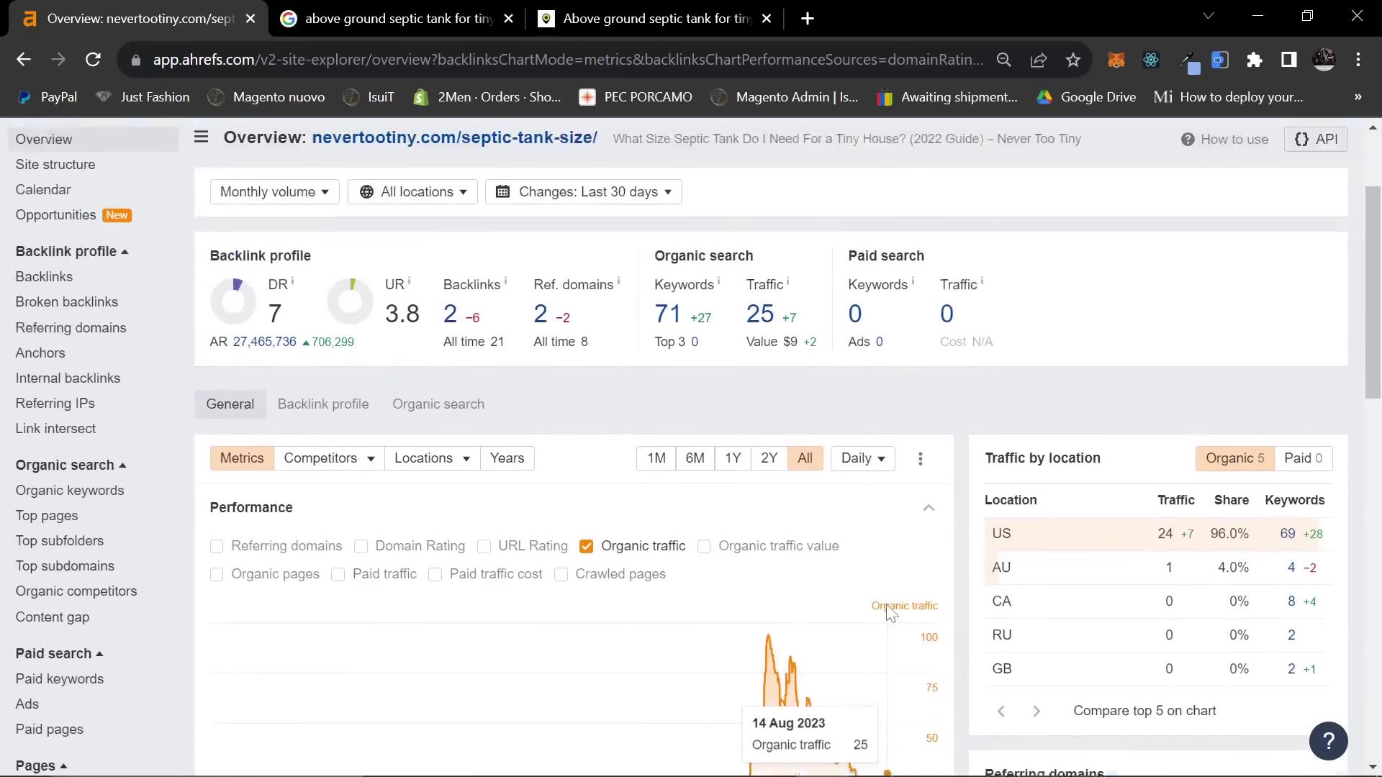
{"action": "scroll", "coordinate": [878, 626], "scroll_direction": "down", "scroll_amount": 10}
{"action": "scroll", "coordinate": [868, 638], "scroll_direction": "down", "scroll_amount": 7}
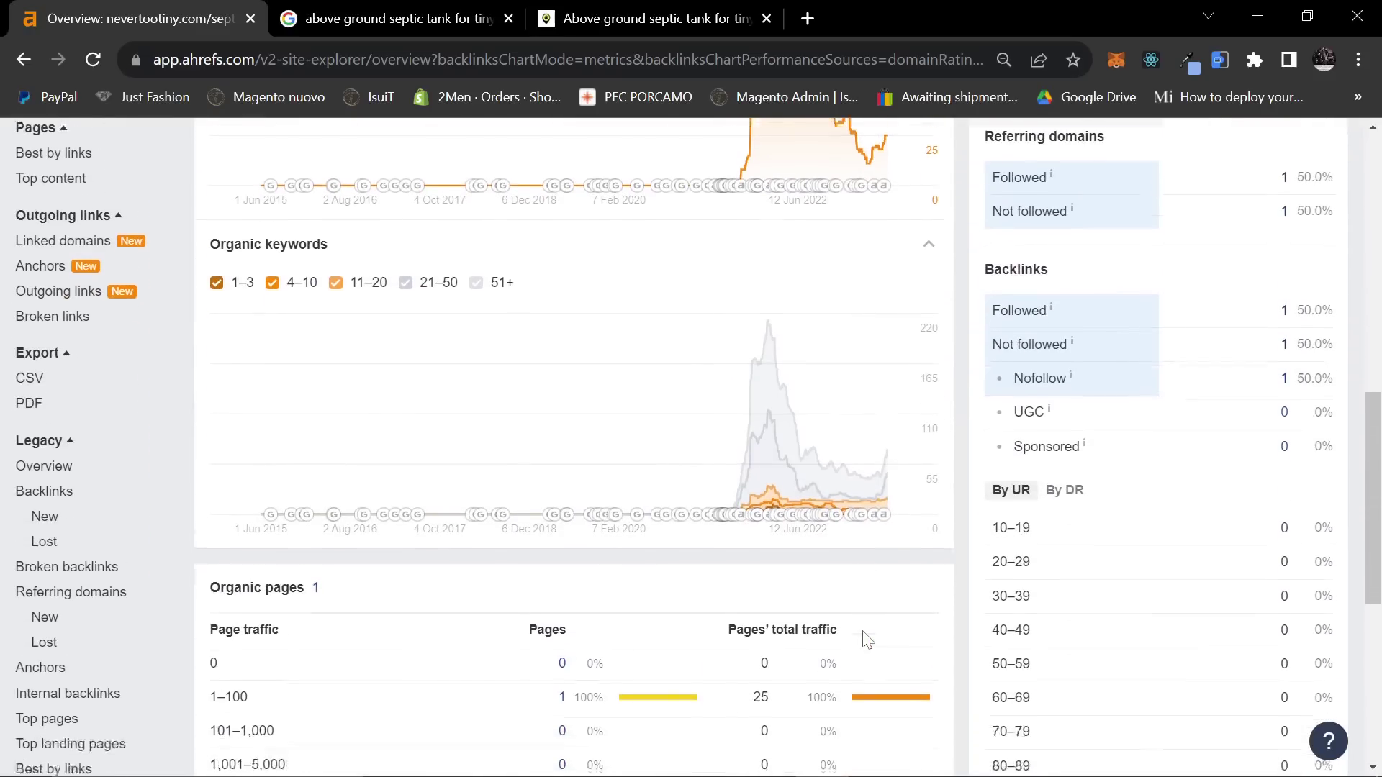
{"action": "scroll", "coordinate": [855, 645], "scroll_direction": "up", "scroll_amount": 6}
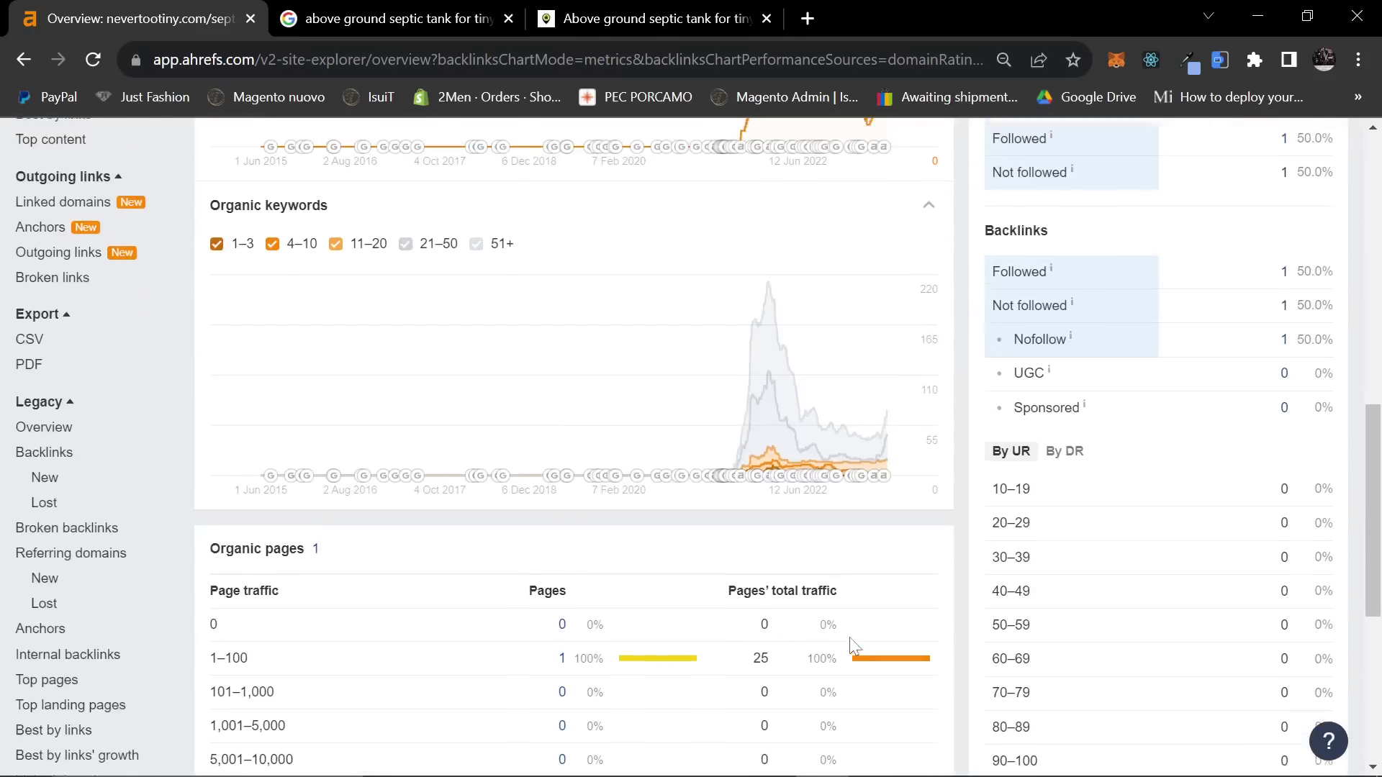
{"action": "scroll", "coordinate": [855, 646], "scroll_direction": "up", "scroll_amount": 10}
Step: Tick 'above ground septic tank for tiny home' in the Keyword Tool Amazon list
{"action": "key", "text": "alt+Tab"}
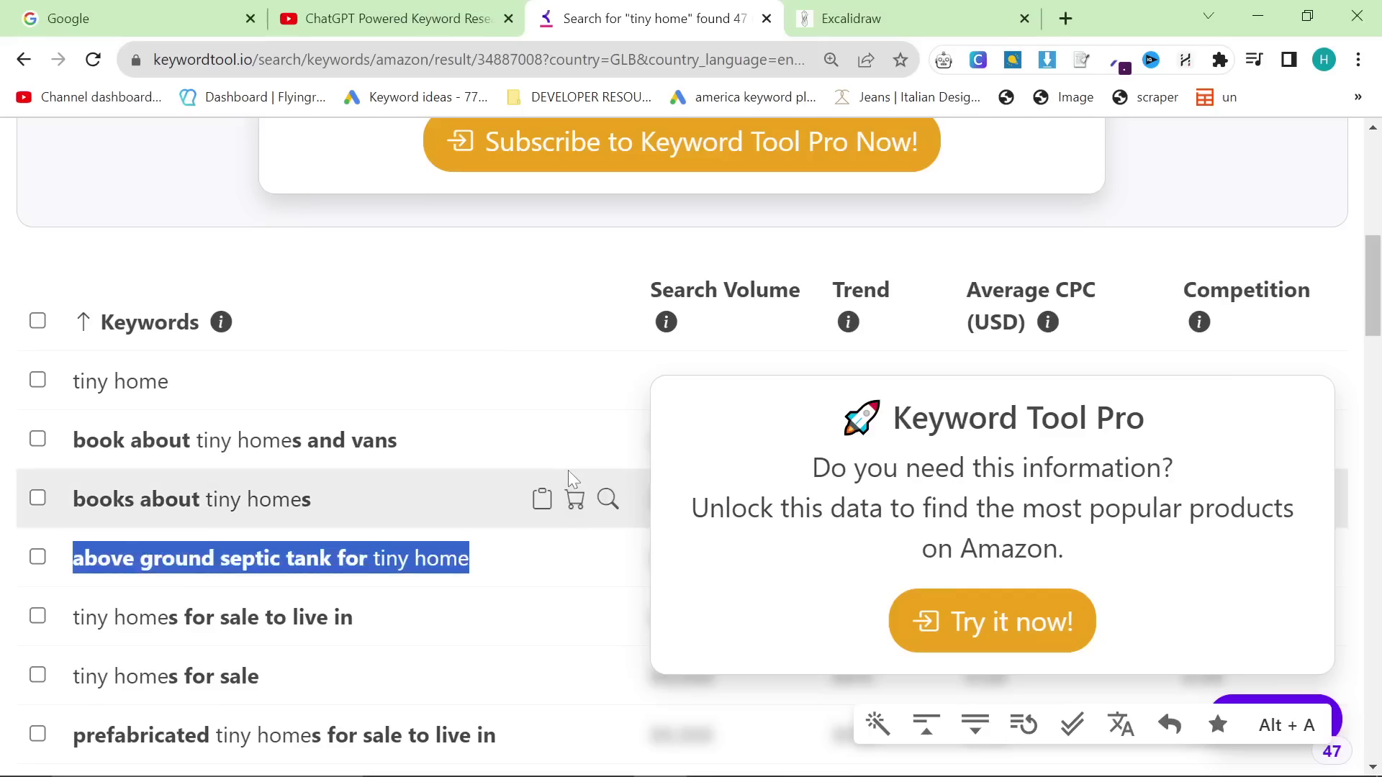
{"action": "scroll", "coordinate": [547, 489], "scroll_direction": "down", "scroll_amount": 3}
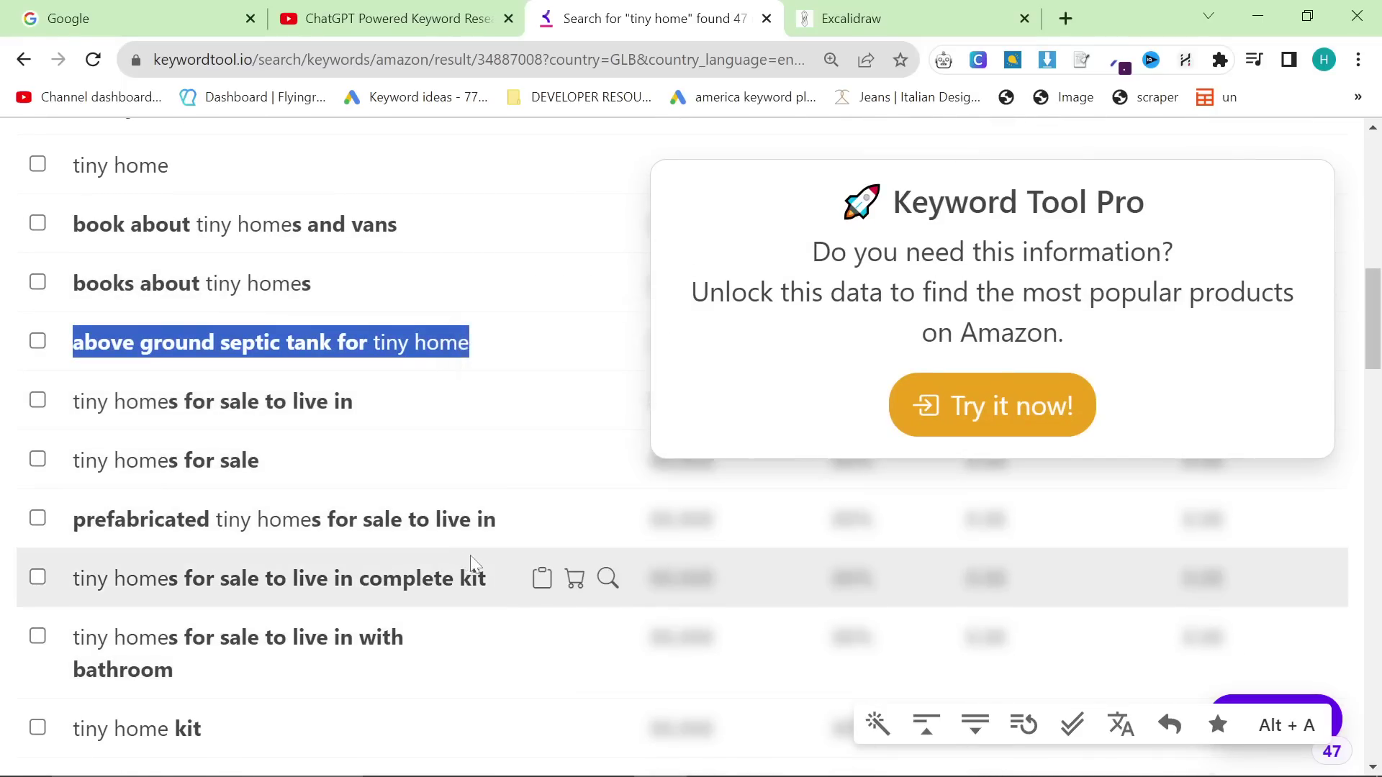
{"action": "scroll", "coordinate": [628, 562], "scroll_direction": "down", "scroll_amount": 5}
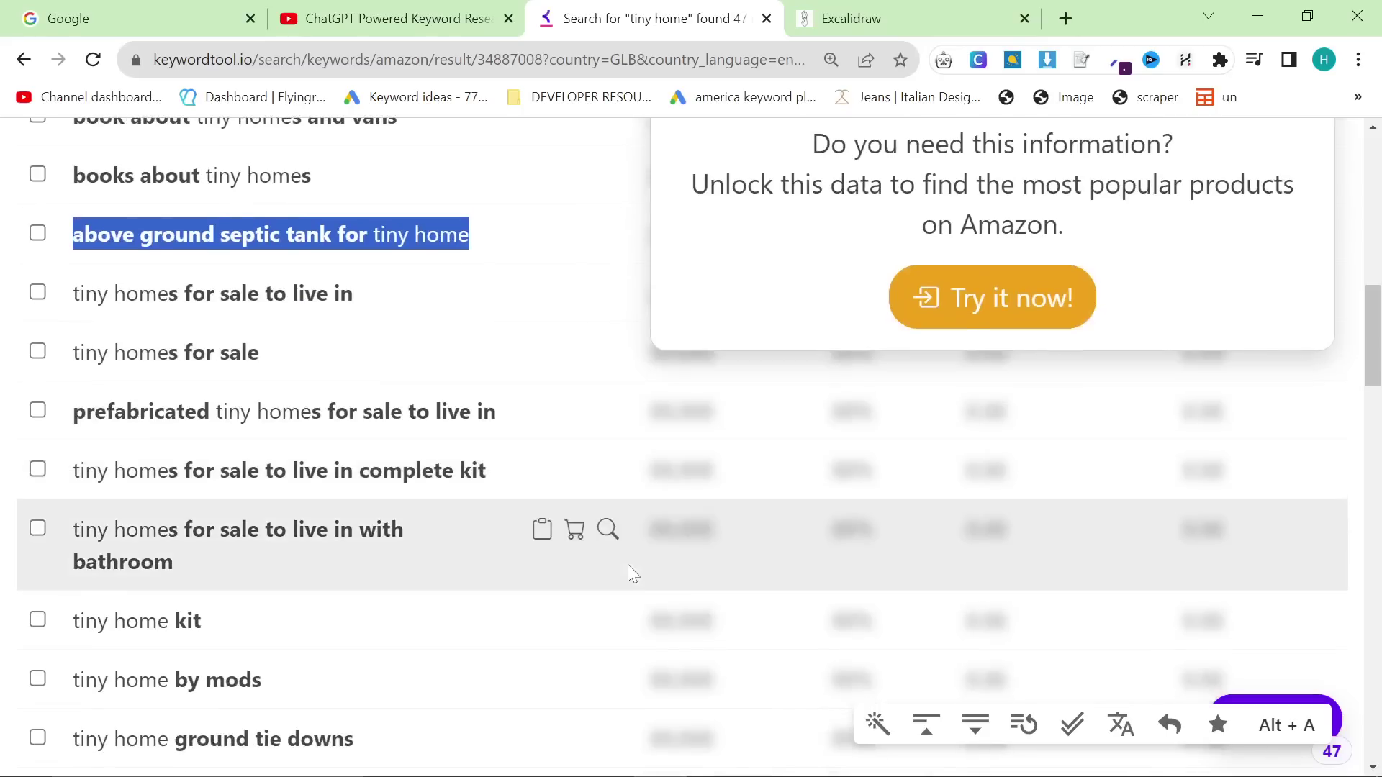
{"action": "scroll", "coordinate": [286, 564], "scroll_direction": "down", "scroll_amount": 2}
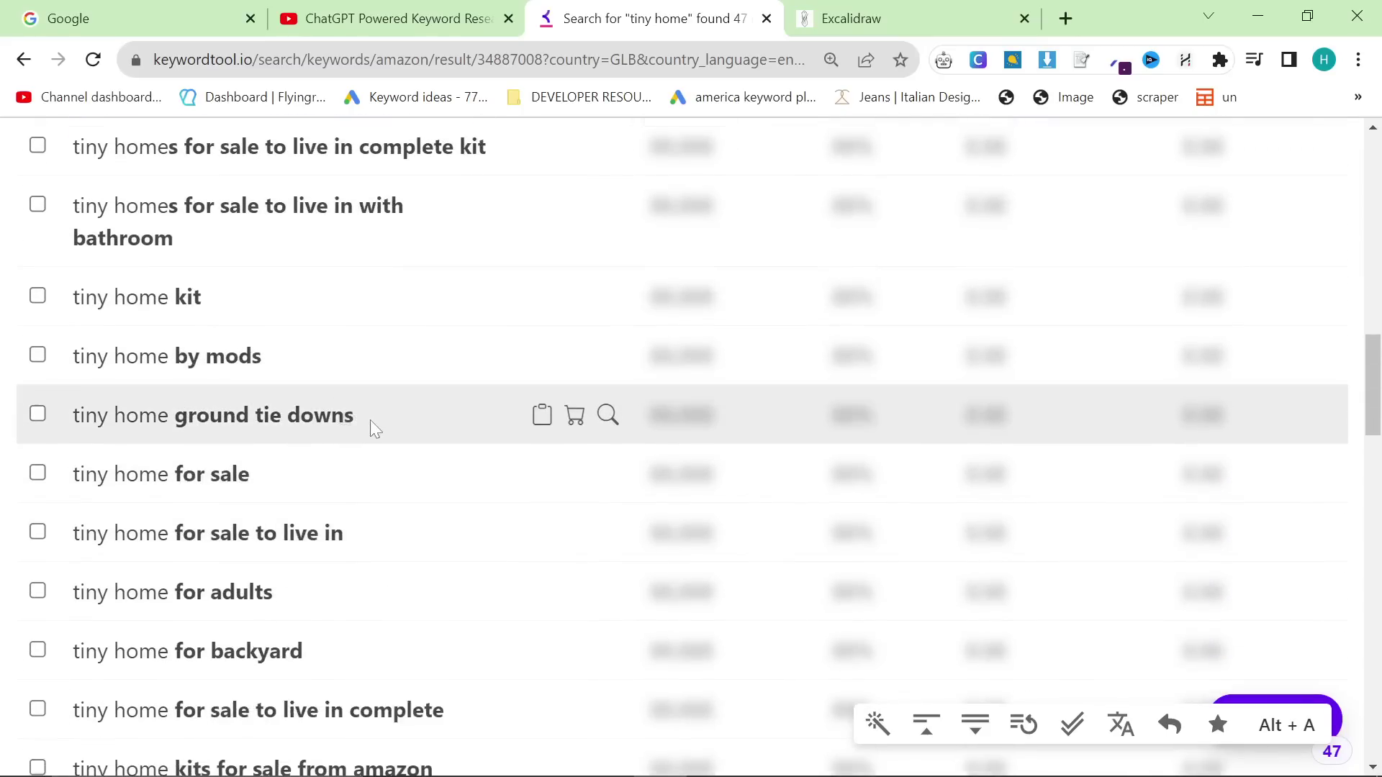
{"action": "scroll", "coordinate": [368, 576], "scroll_direction": "down", "scroll_amount": 1}
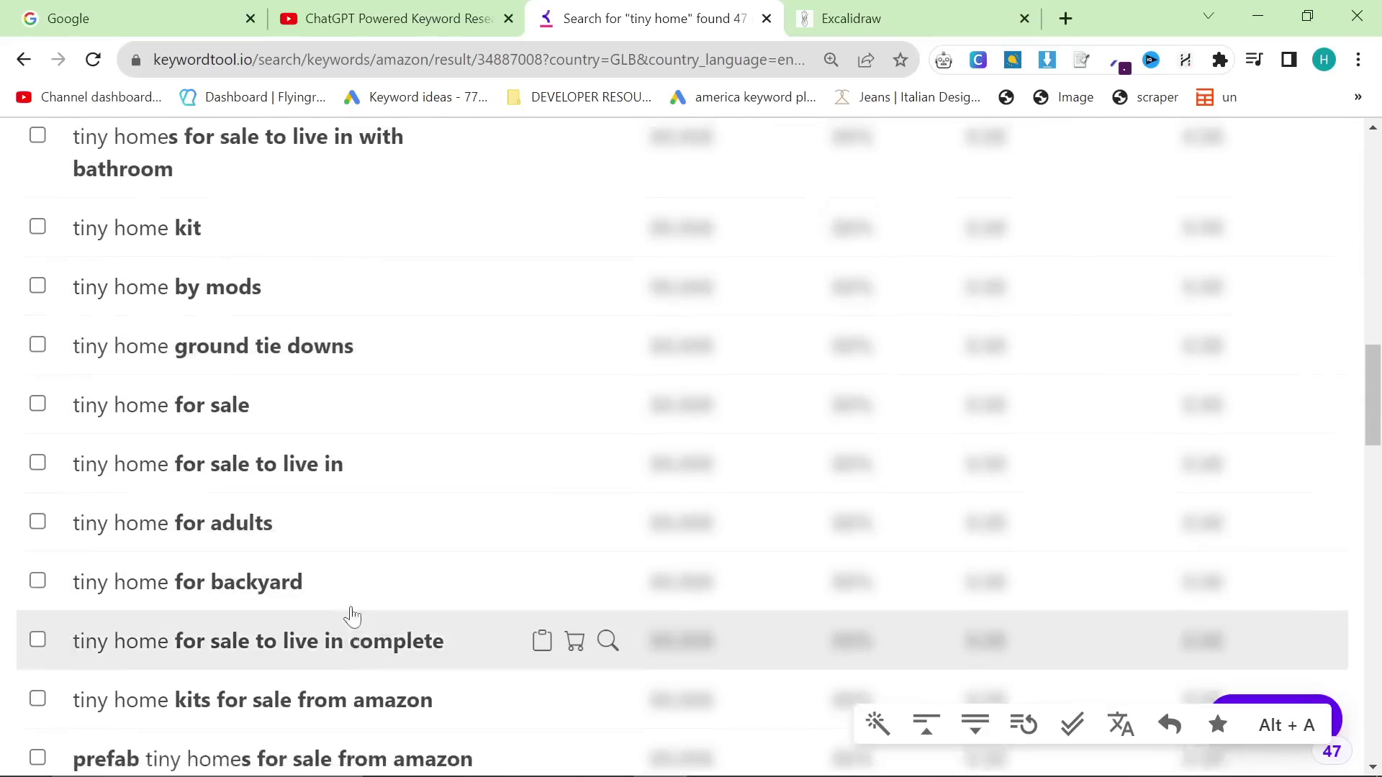
{"action": "scroll", "coordinate": [382, 576], "scroll_direction": "up", "scroll_amount": 9}
{"action": "triple_click", "coordinate": [389, 461]}
{"action": "triple_click", "coordinate": [189, 452]}
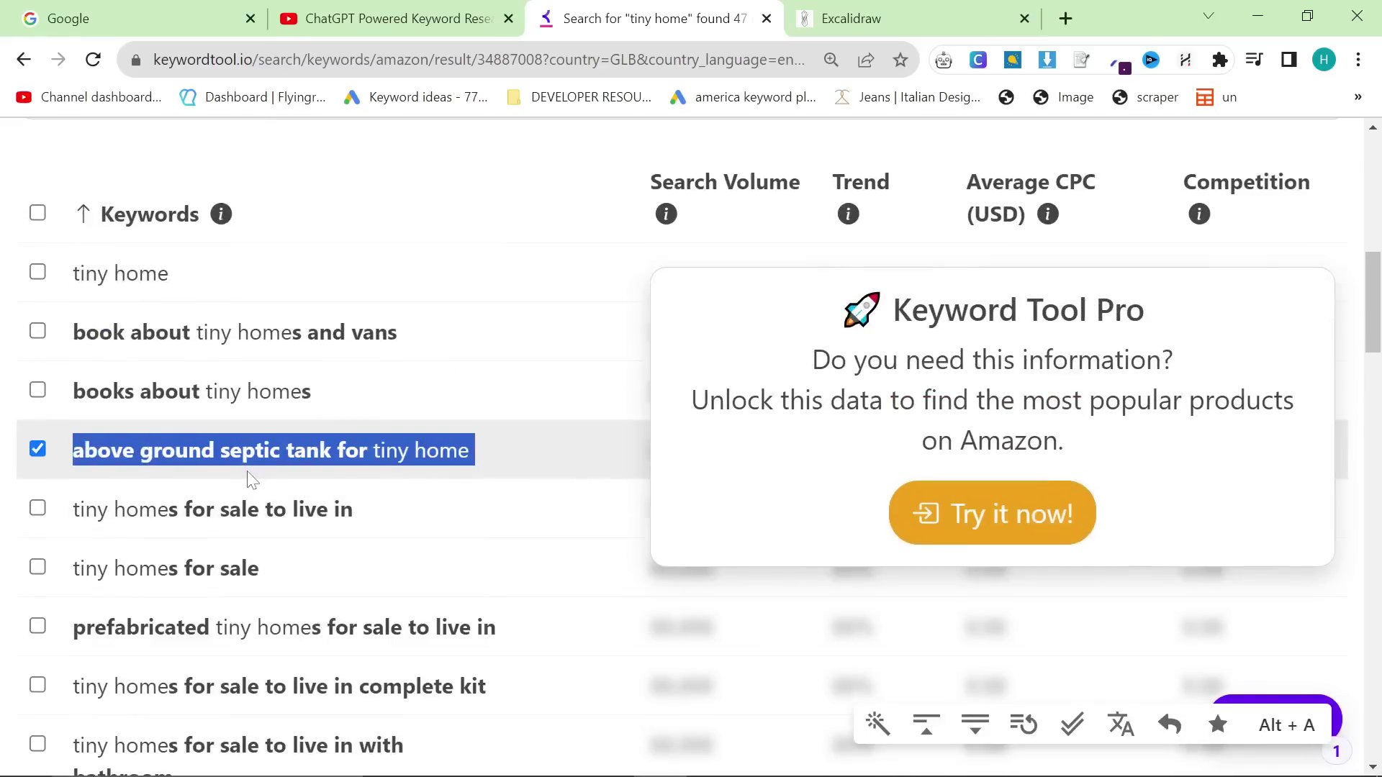
{"action": "left_click", "coordinate": [205, 468]}
{"action": "scroll", "coordinate": [359, 576], "scroll_direction": "down", "scroll_amount": 6}
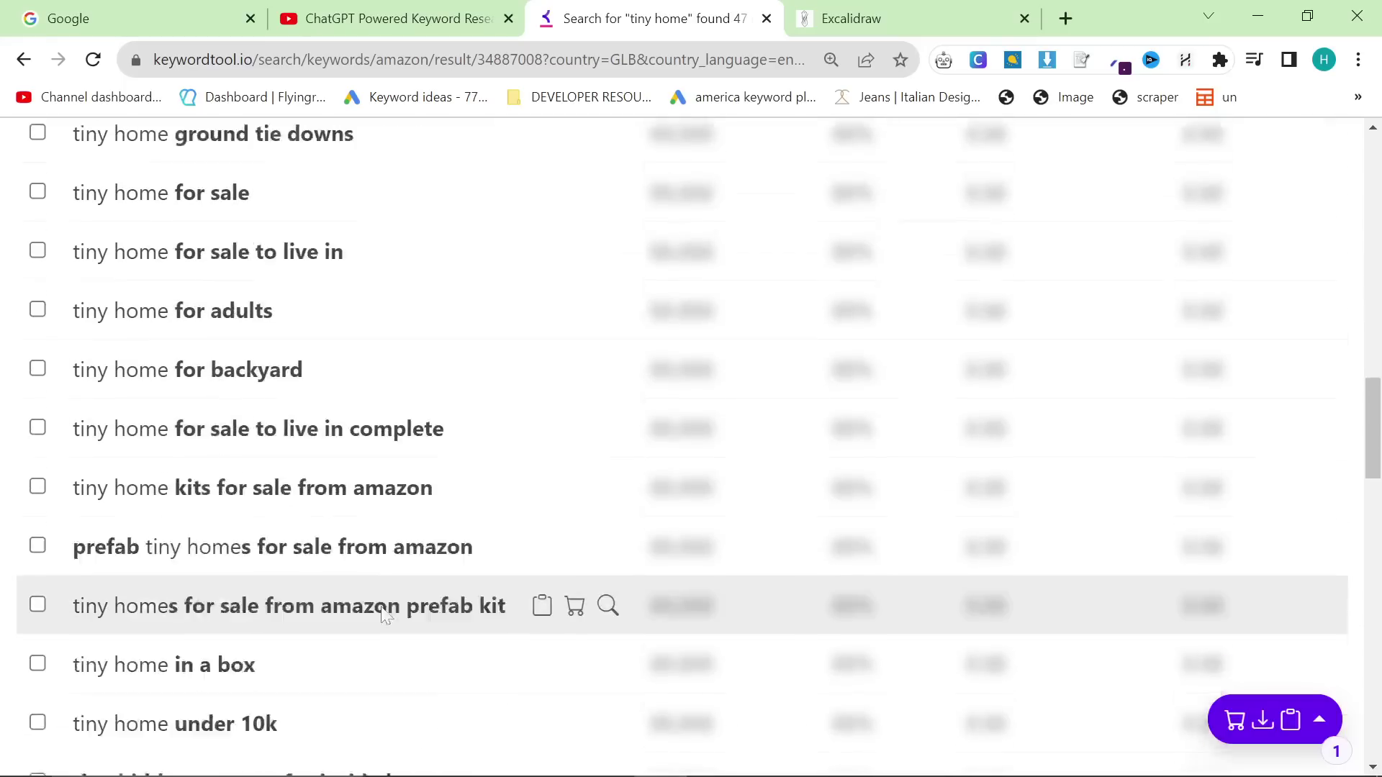
{"action": "scroll", "coordinate": [386, 601], "scroll_direction": "down", "scroll_amount": 1}
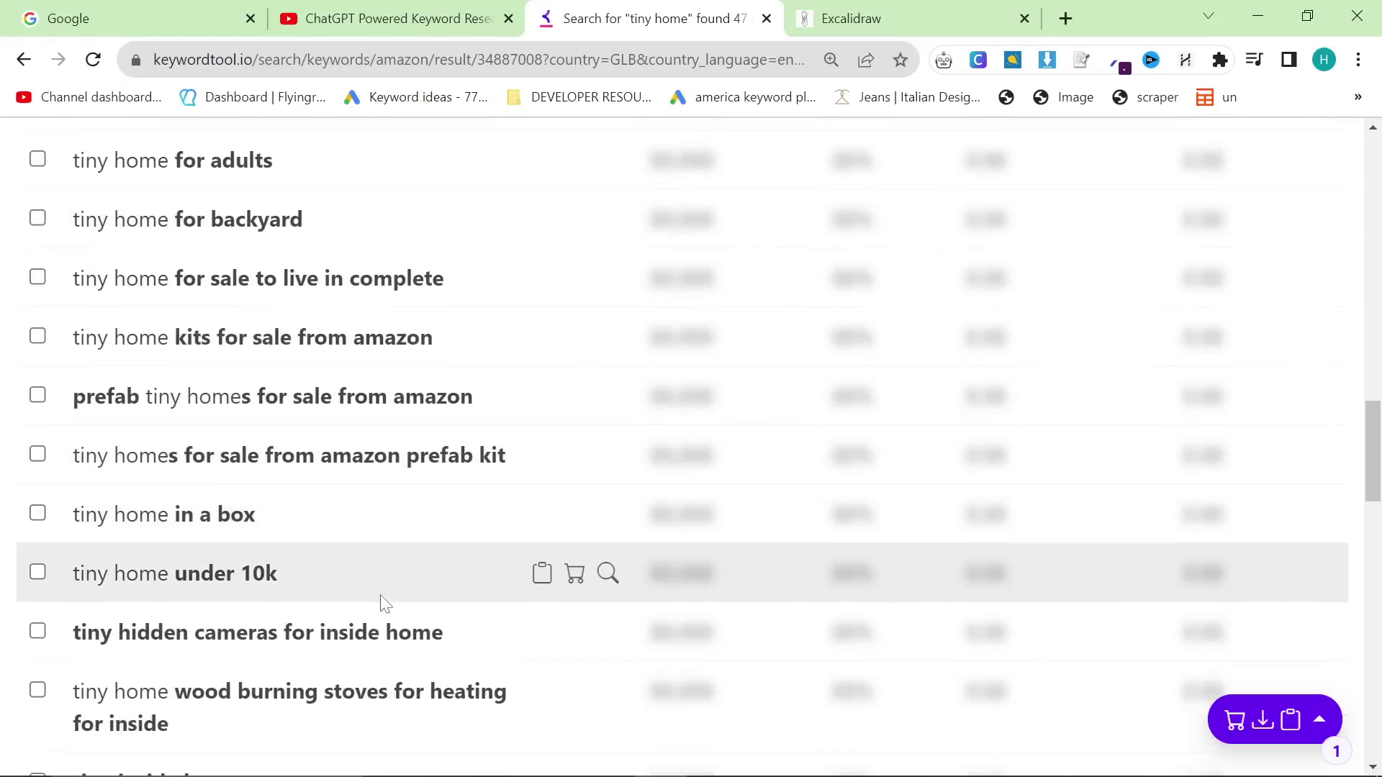
{"action": "scroll", "coordinate": [380, 605], "scroll_direction": "down", "scroll_amount": 2}
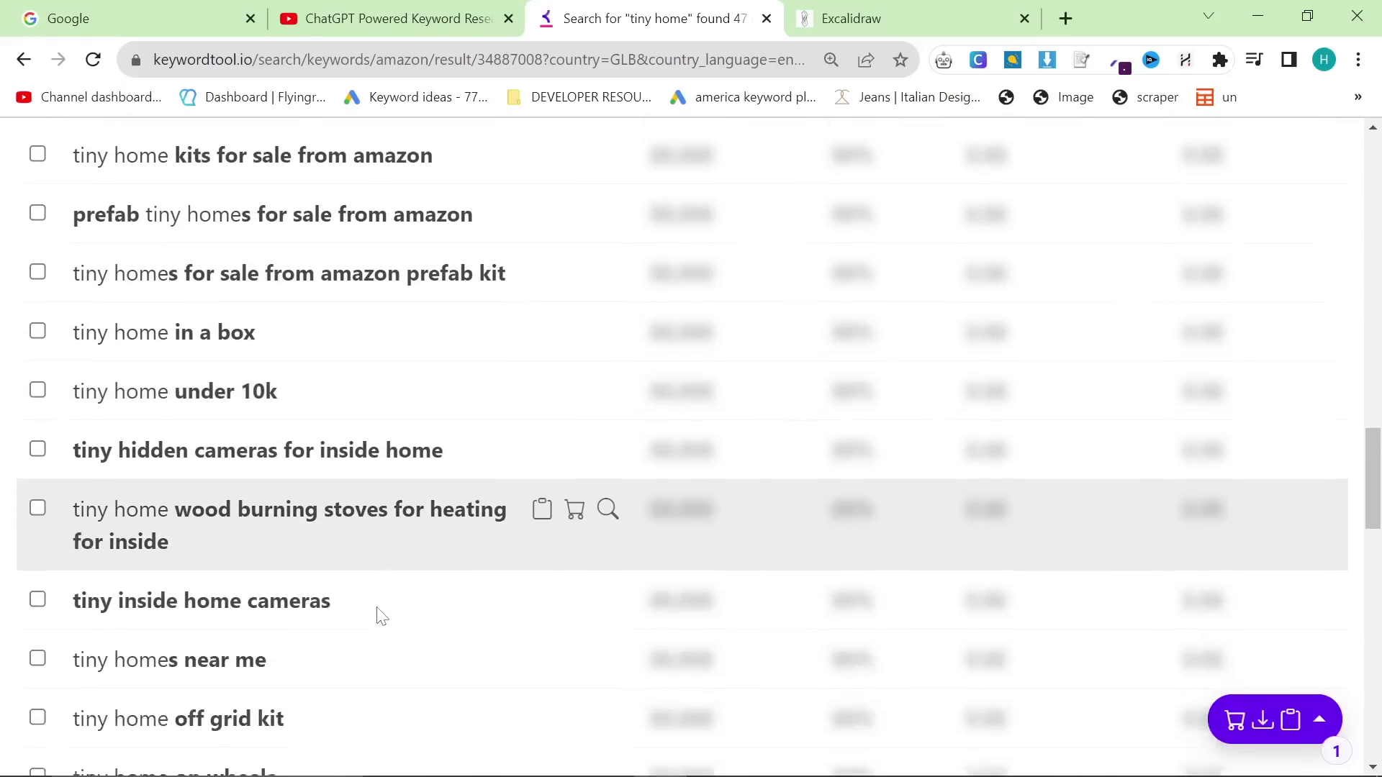
{"action": "scroll", "coordinate": [377, 607], "scroll_direction": "down", "scroll_amount": 2}
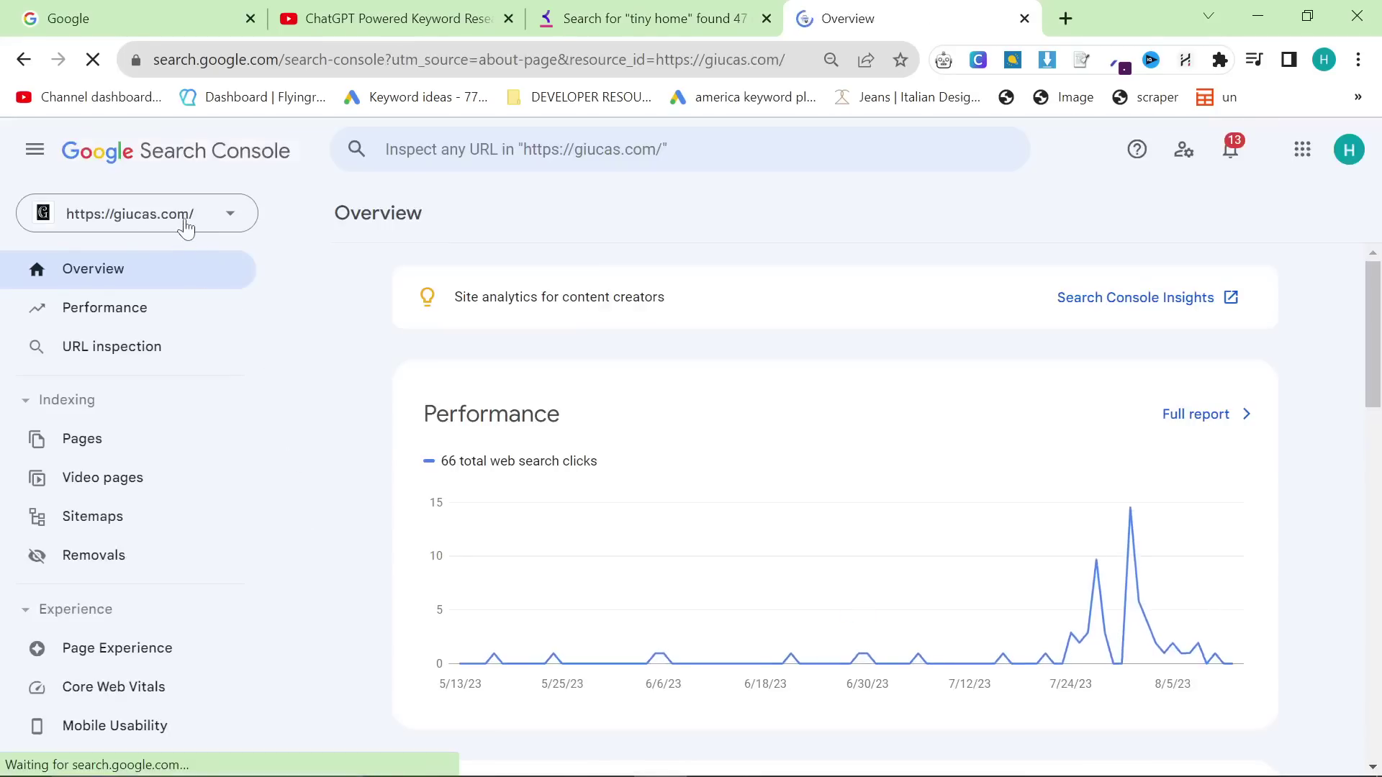
Step: Switch the Search Console property to tinyhomehub.io, passing briefly through incomestreamsurfers.com
{"action": "left_click", "coordinate": [188, 218]}
{"action": "scroll", "coordinate": [189, 590], "scroll_direction": "down", "scroll_amount": 3}
{"action": "left_click", "coordinate": [189, 436]}
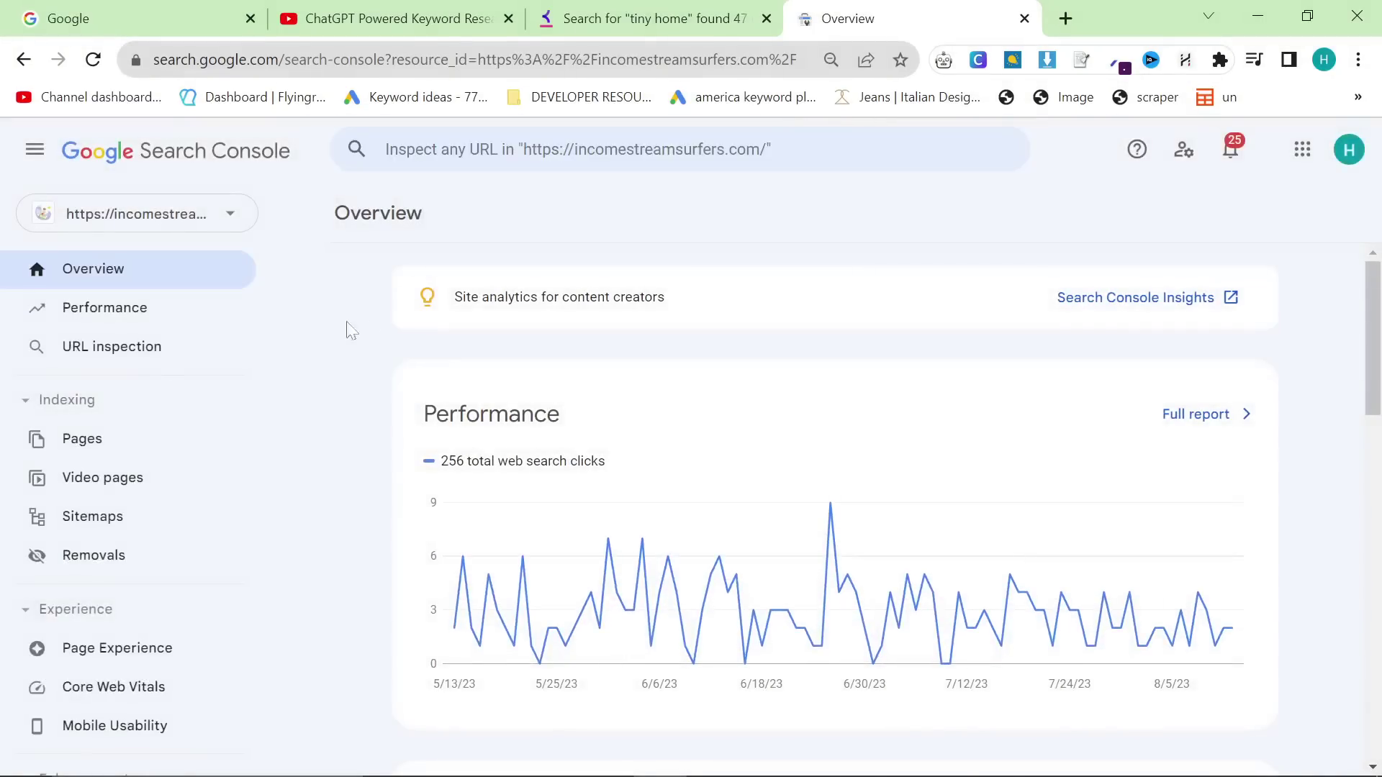
{"action": "left_click", "coordinate": [195, 201]}
{"action": "scroll", "coordinate": [227, 529], "scroll_direction": "down", "scroll_amount": 4}
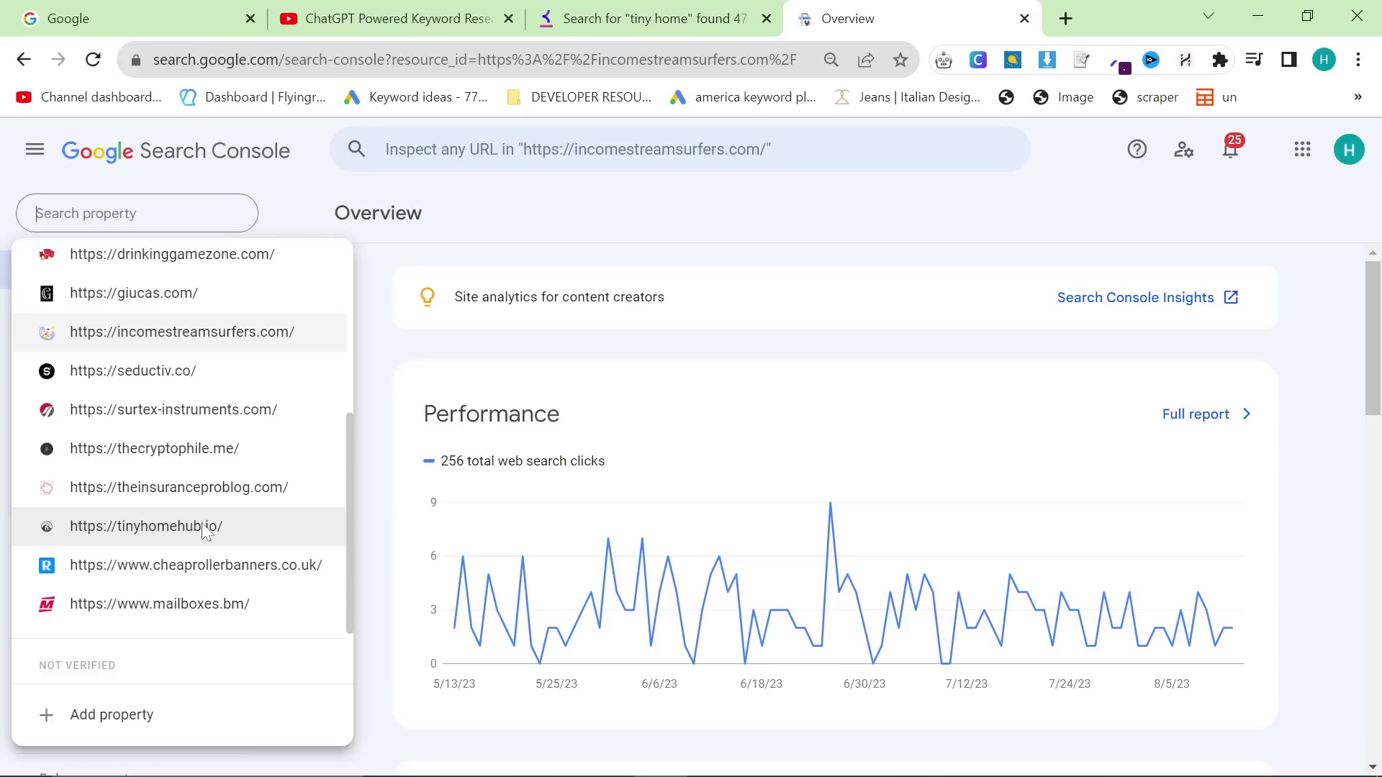
{"action": "left_click", "coordinate": [209, 524]}
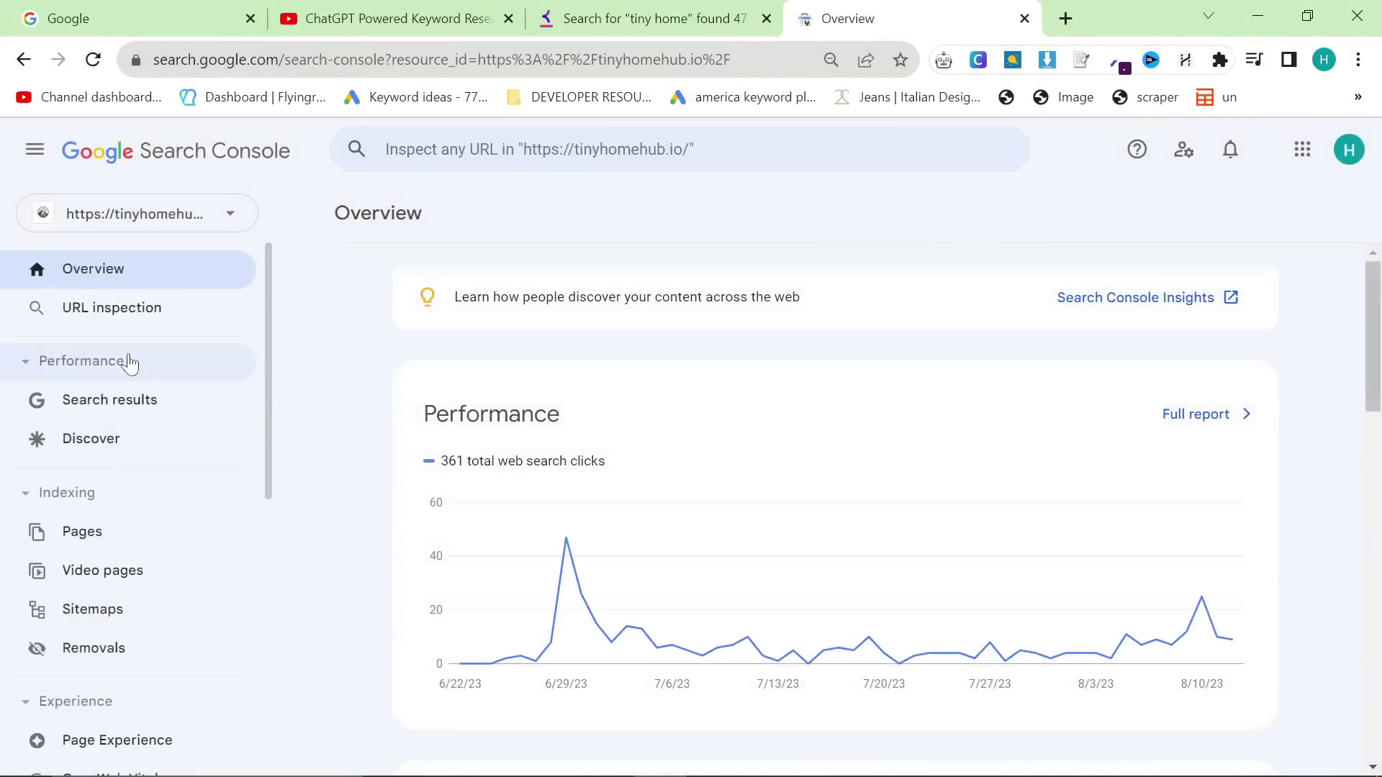
Step: Set the Search results report to Most recent date and review queries like 'tiny home hub'
{"action": "left_click", "coordinate": [126, 400]}
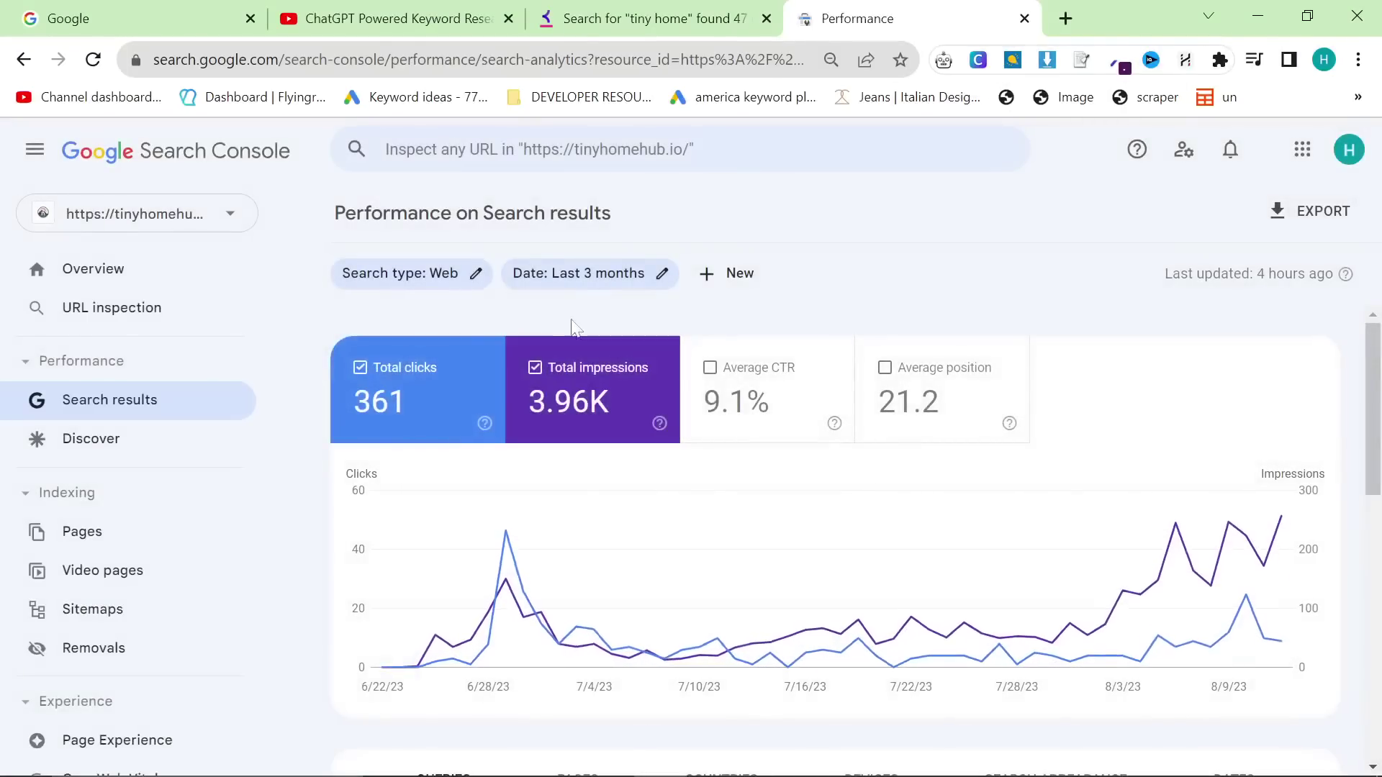
{"action": "left_click", "coordinate": [521, 276]}
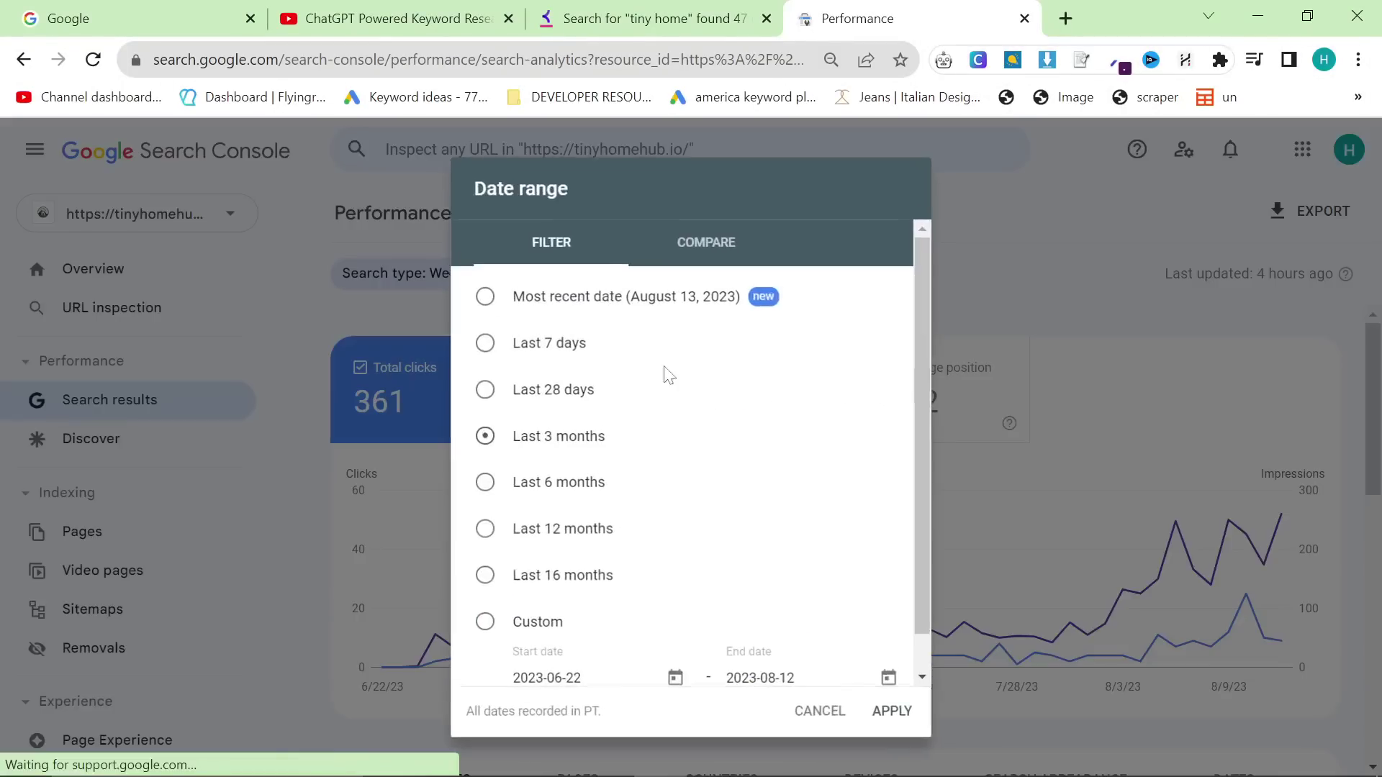
{"action": "left_click", "coordinate": [893, 713]}
{"action": "scroll", "coordinate": [677, 576], "scroll_direction": "down", "scroll_amount": 5}
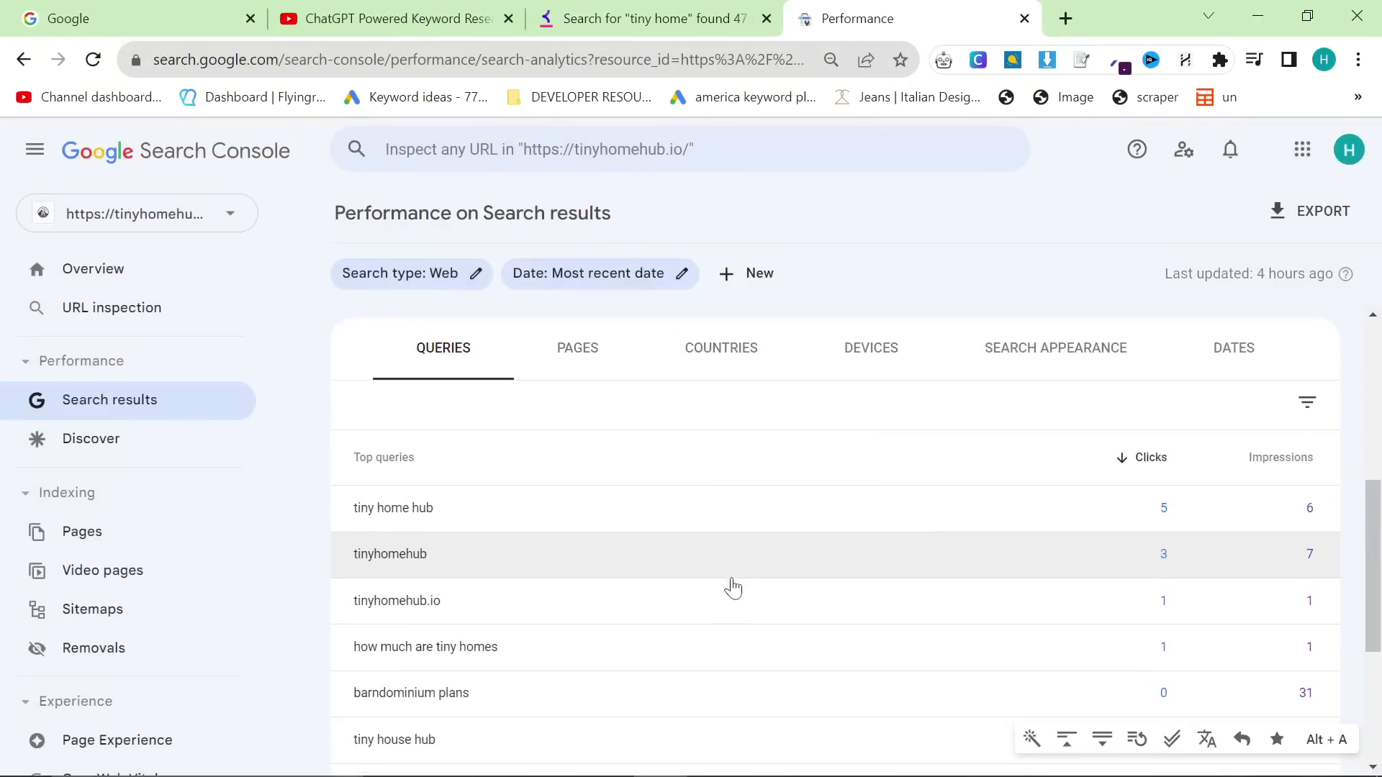
{"action": "scroll", "coordinate": [733, 588], "scroll_direction": "down", "scroll_amount": 3}
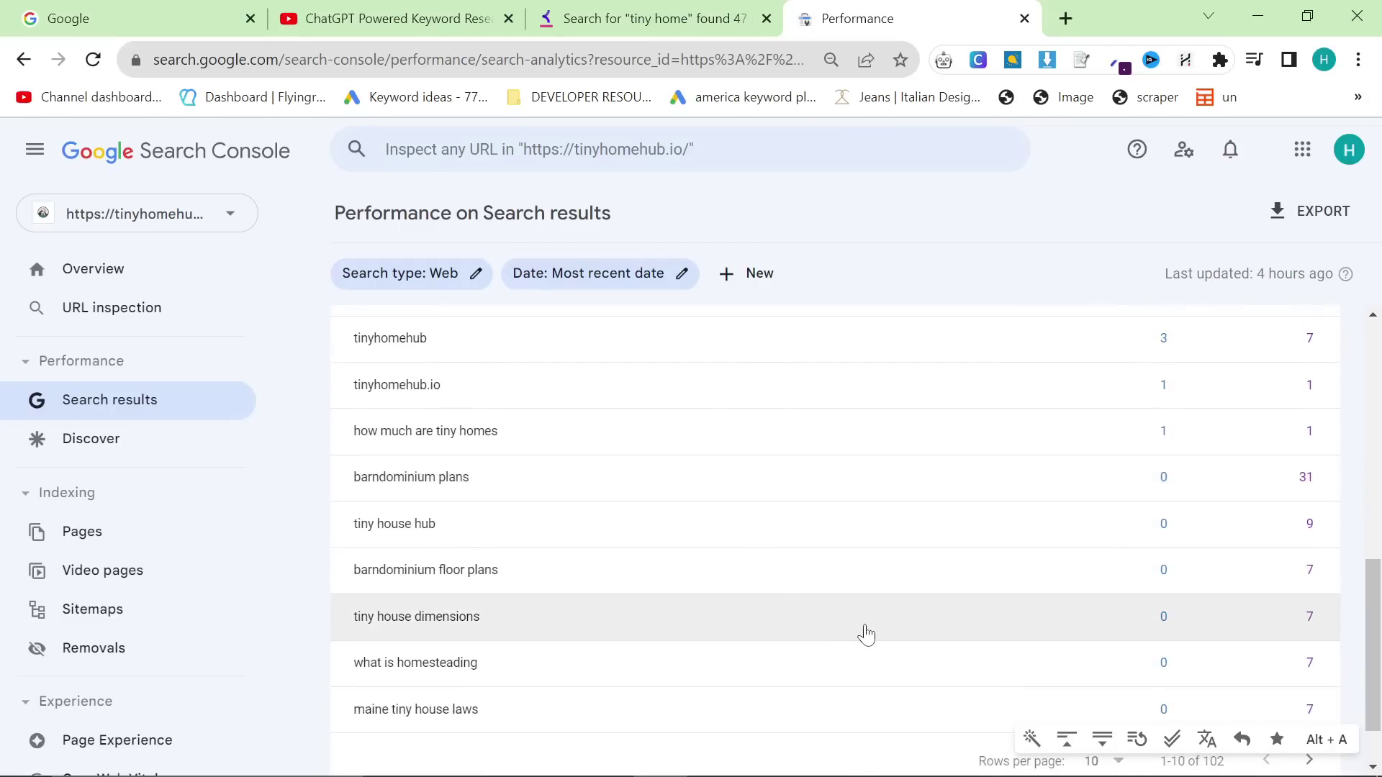
{"action": "scroll", "coordinate": [865, 634], "scroll_direction": "up", "scroll_amount": 4}
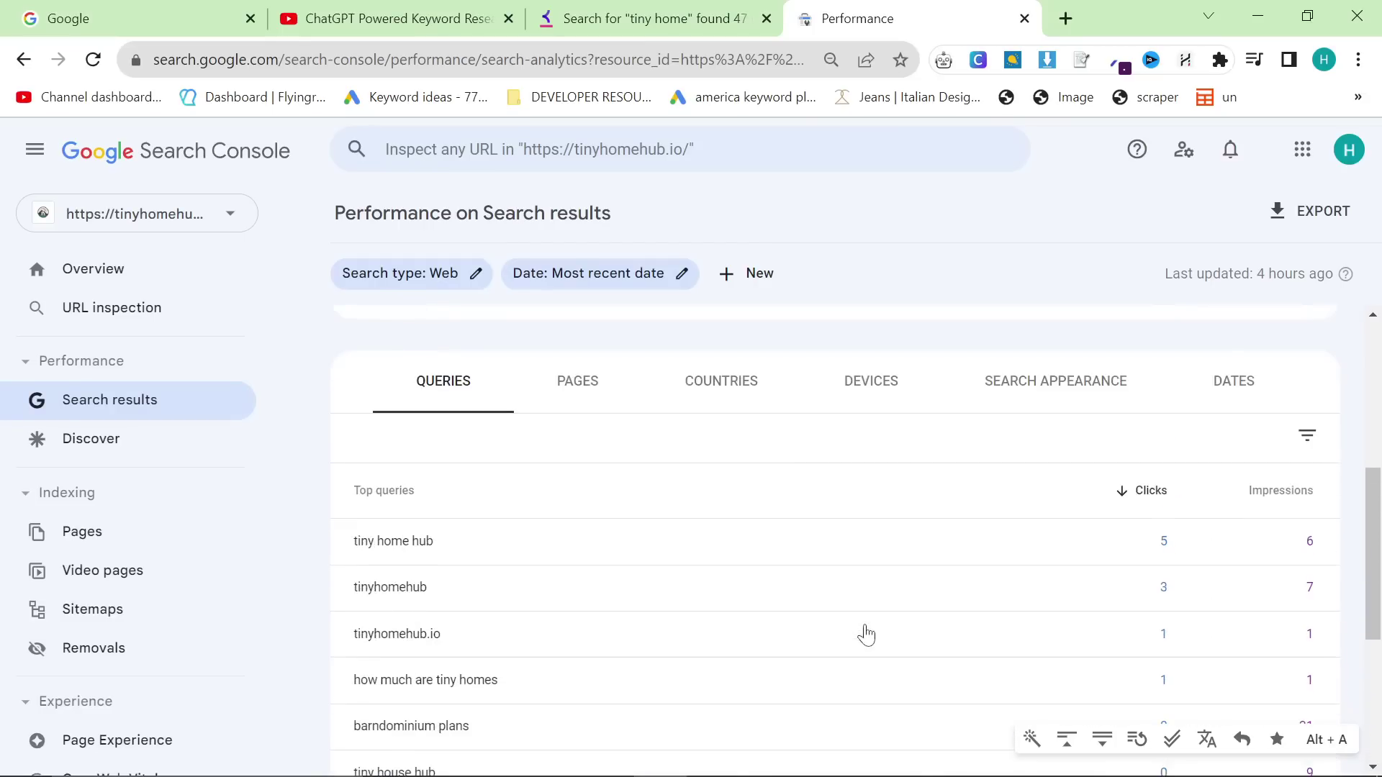
{"action": "scroll", "coordinate": [866, 635], "scroll_direction": "down", "scroll_amount": 3}
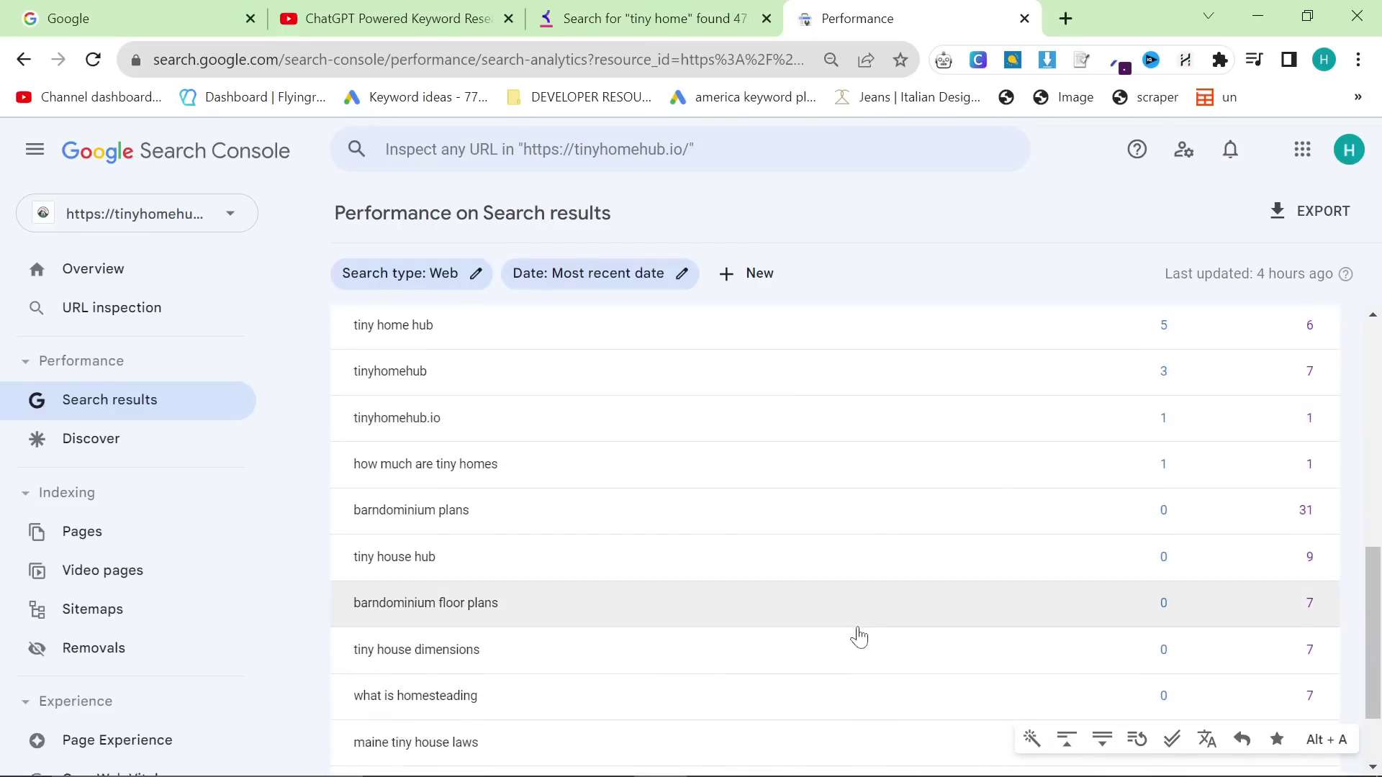